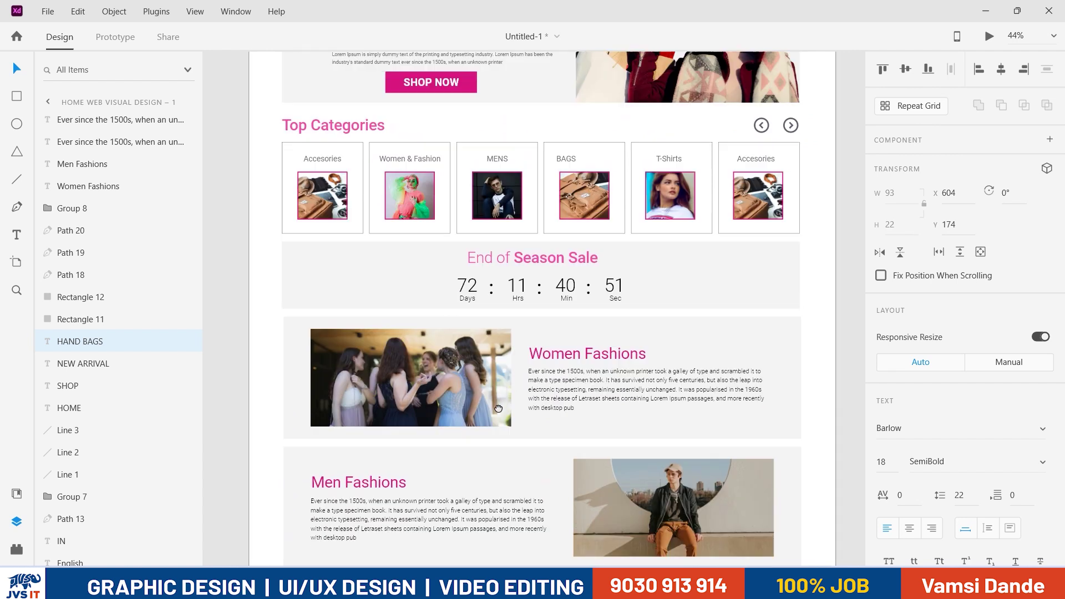
pyautogui.scroll(3, 513, 354)
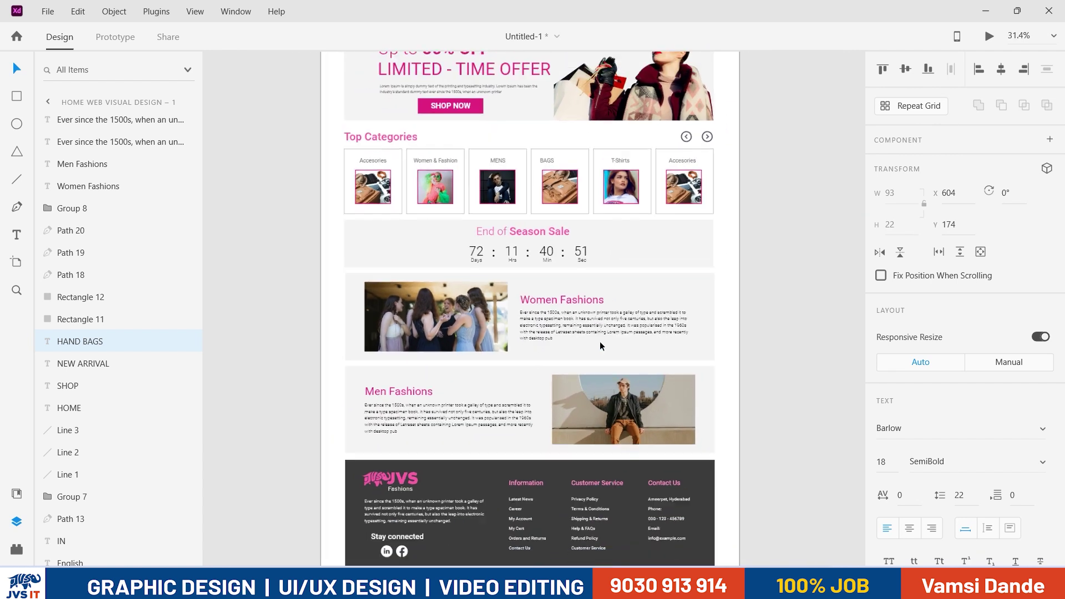
pyautogui.scroll(-3, 600, 341)
pyautogui.click(751, 297)
pyautogui.scroll(3, 751, 297)
pyautogui.scroll(2, 757, 255)
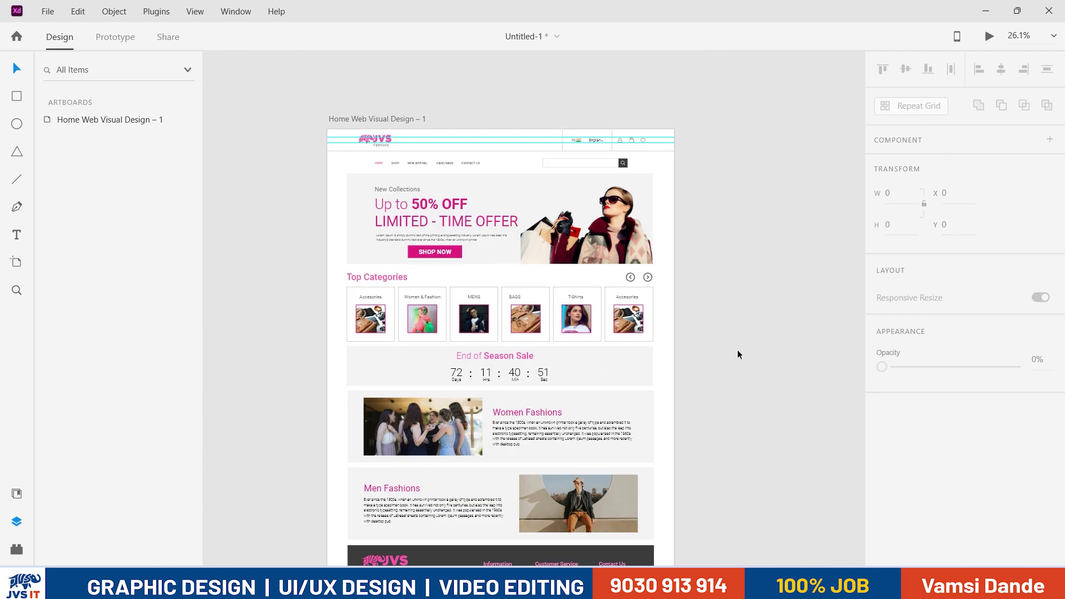
pyautogui.hotkey('alt', 'Tab')
pyautogui.hotkey('alt', 'Tab')
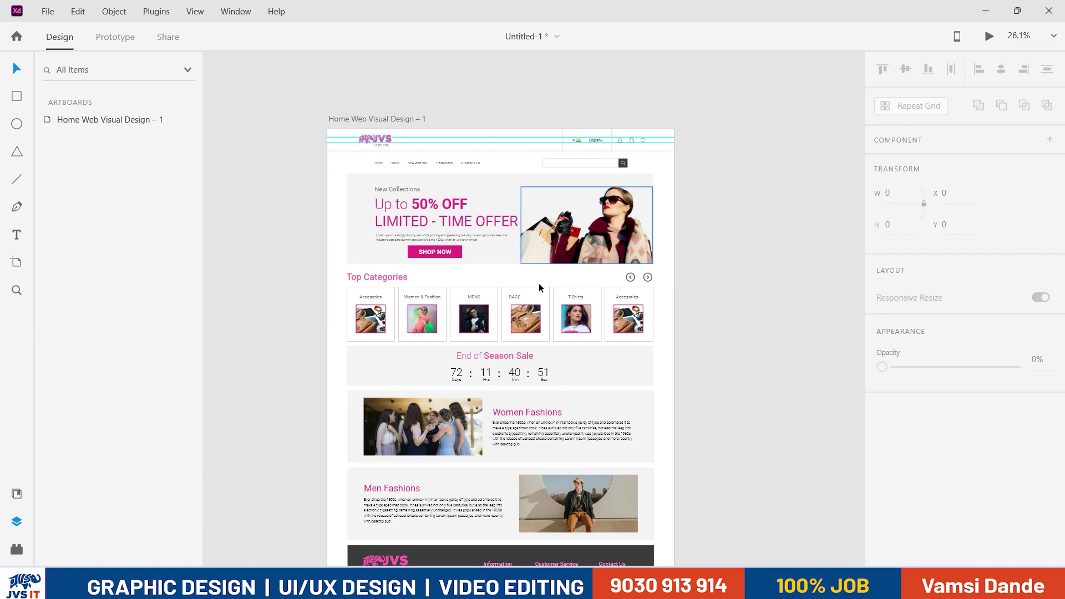
pyautogui.click(394, 162)
pyautogui.moveTo(519, 456); pyautogui.dragTo(507, 347)
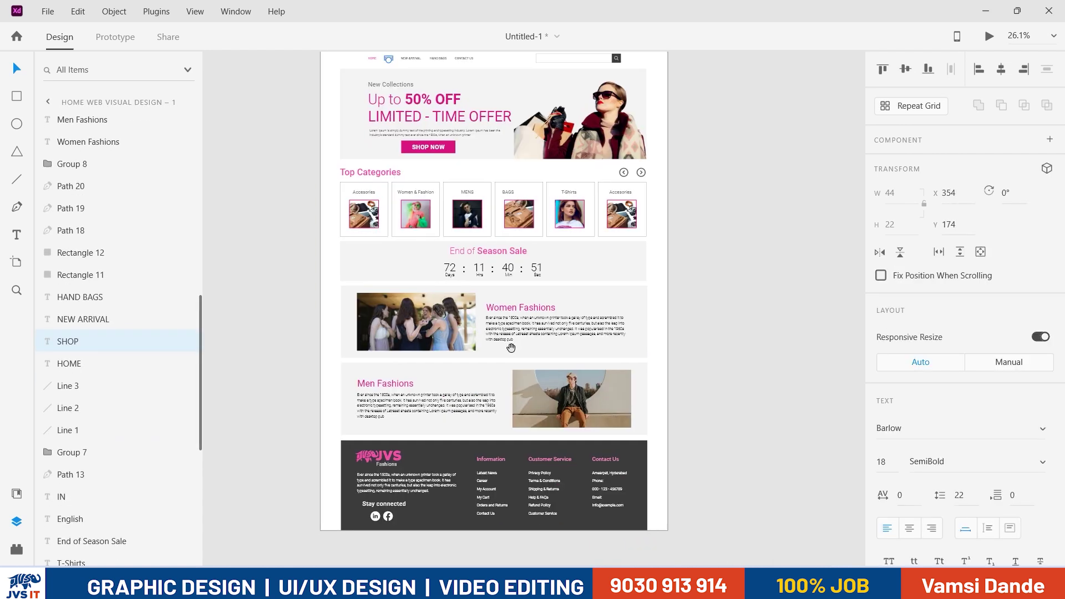
pyautogui.press('Escape')
pyautogui.moveTo(312, 243); pyautogui.dragTo(687, 415)
pyautogui.press('Delete')
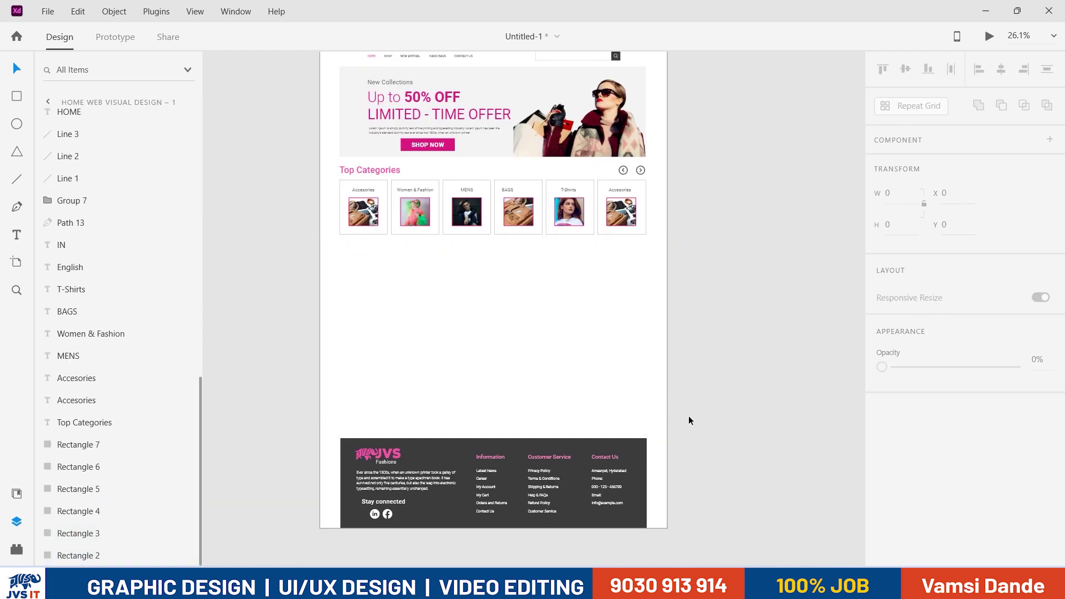
pyautogui.hotkey('ctrl', 'z')
# Step: Delete the Women Fashions and Men Fashions sections from the home page artboard
pyautogui.click(721, 305)
pyautogui.moveTo(720, 304); pyautogui.dragTo(311, 402)
pyautogui.press('Delete')
# Step: Extend the home page artboard downward to a height of about 3815
pyautogui.keyDown('ctrl'); pyautogui.scroll(-1, 365, 322); pyautogui.keyUp('ctrl')
pyautogui.keyDown('ctrl'); pyautogui.scroll(-1, 365, 322); pyautogui.keyUp('ctrl')
pyautogui.click(355, 91)
pyautogui.scroll(-1, 471, 424)
pyautogui.moveTo(466, 441); pyautogui.dragTo(468, 531)
pyautogui.keyDown('ctrl'); pyautogui.scroll(-2, 438, 357); pyautogui.keyUp('ctrl')
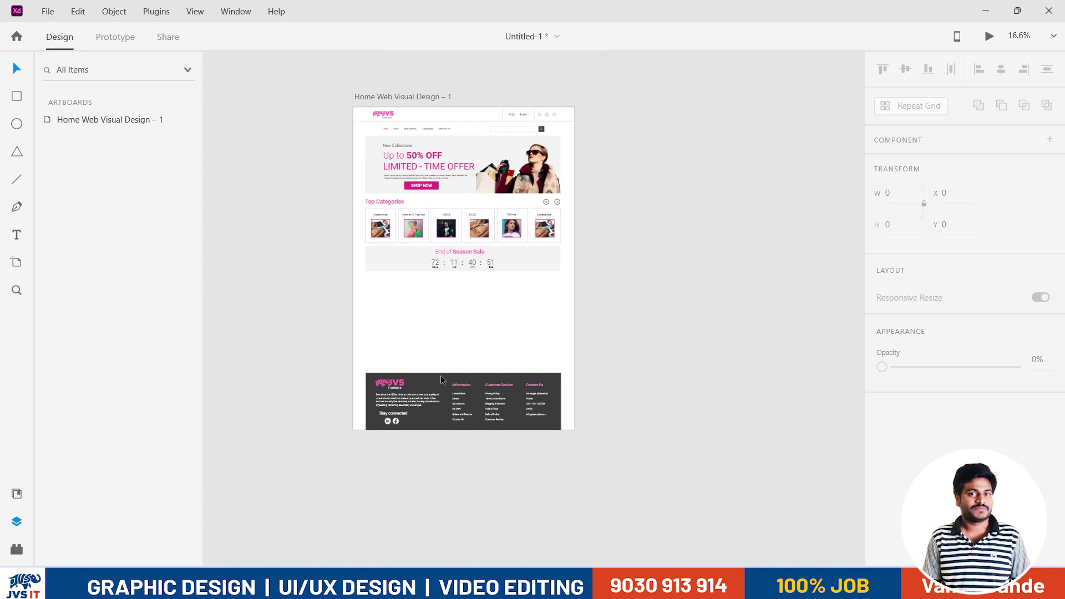
pyautogui.click(358, 125)
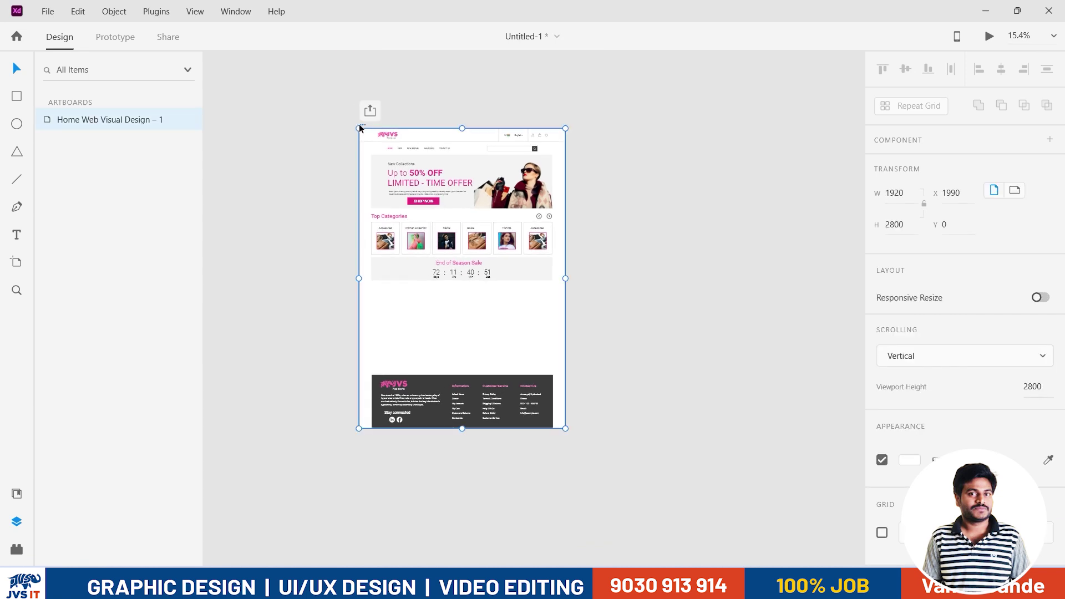
pyautogui.moveTo(462, 428); pyautogui.dragTo(478, 537)
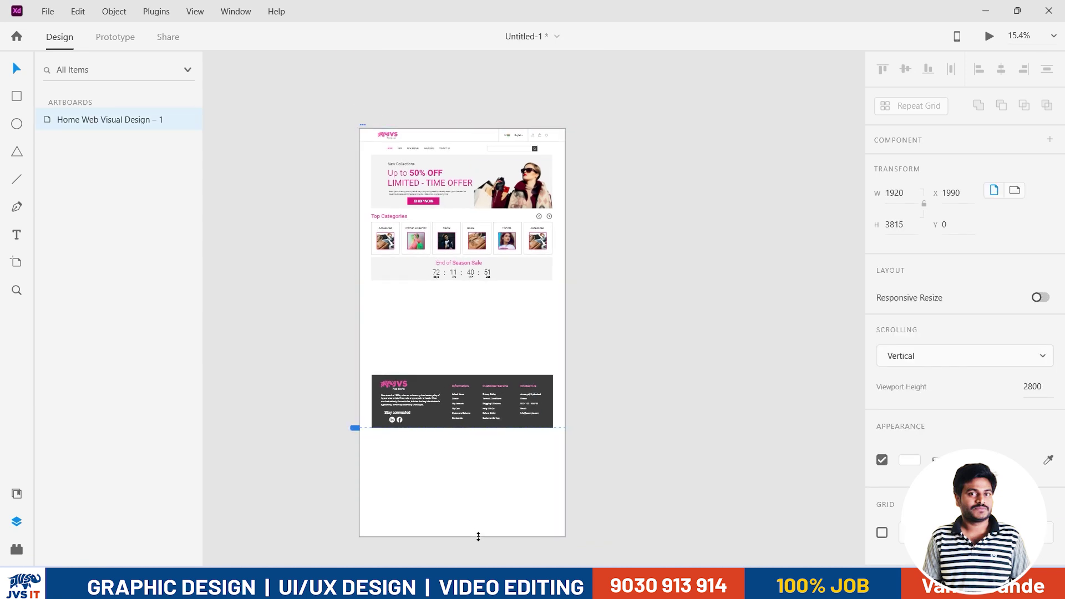
# Step: Move the footer group to the bottom edge of the extended artboard, at about Y 3318
pyautogui.click(649, 430)
pyautogui.moveTo(642, 363)
pyautogui.mouseDown()
pyautogui.moveTo(419, 422)
pyautogui.moveTo(421, 514)
pyautogui.mouseUp()
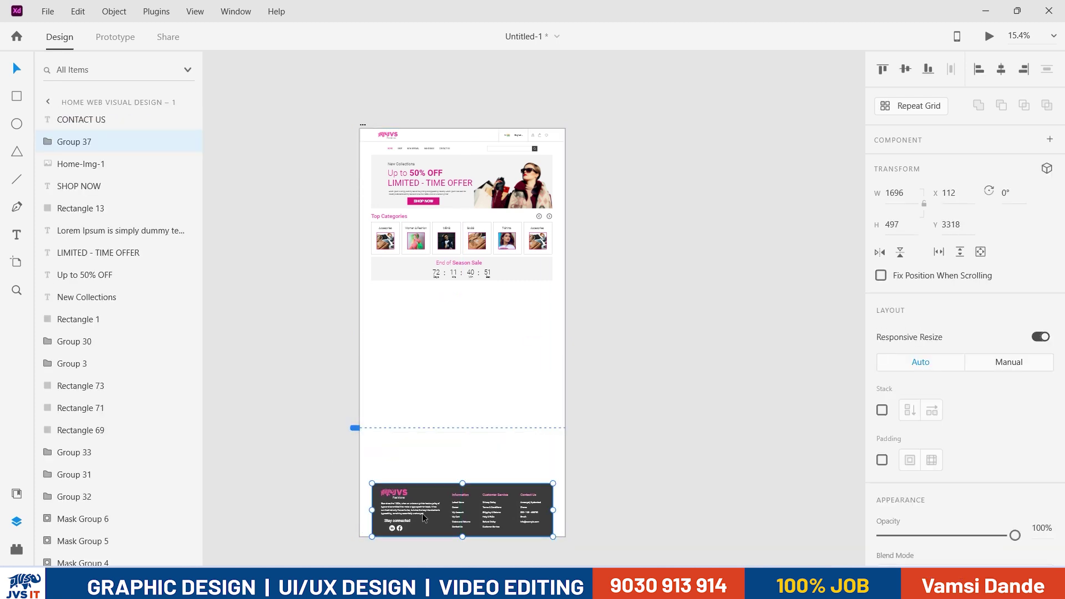
pyautogui.click(729, 336)
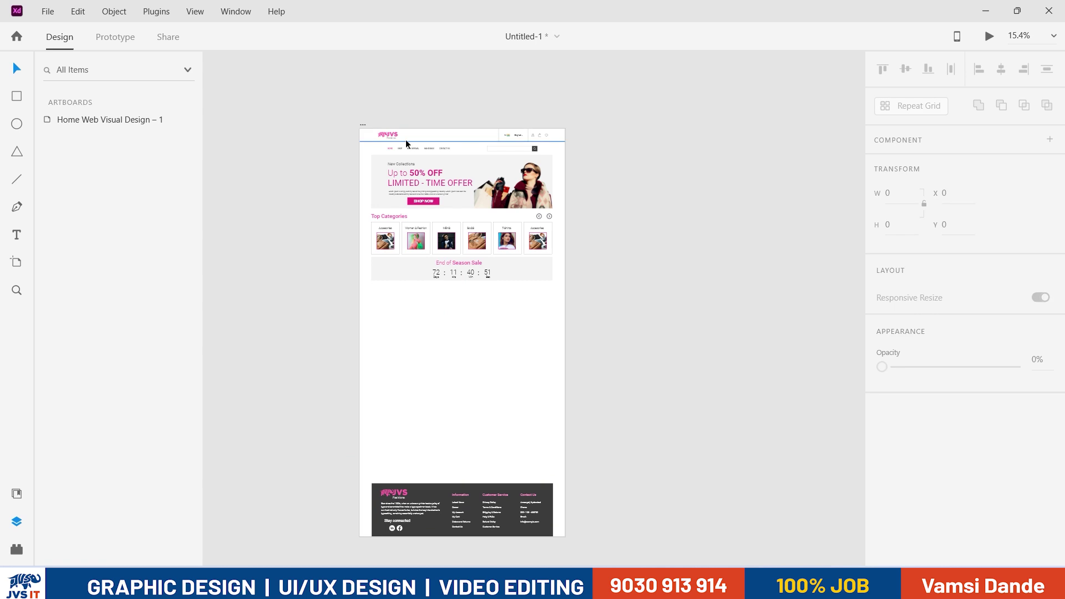
# Step: In the Website-Wireframe & Visual Design document, copy the Shop – Visual Design artboard's Shop heading, filters and first two product rows
pyautogui.scroll(3, 424, 309)
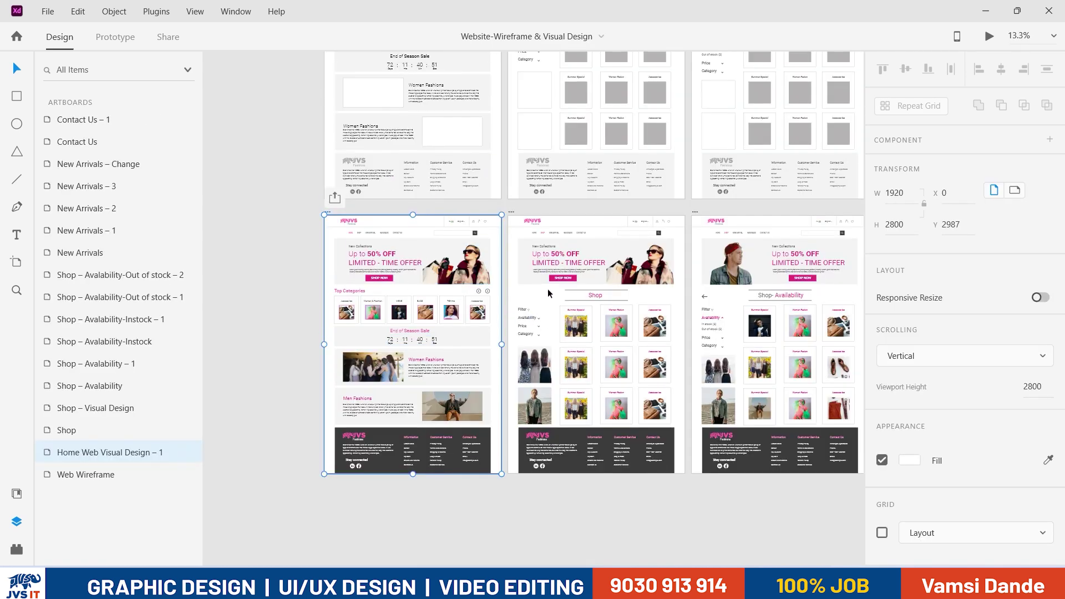
pyautogui.moveTo(548, 290); pyautogui.dragTo(656, 412)
pyautogui.moveTo(515, 304); pyautogui.dragTo(671, 417)
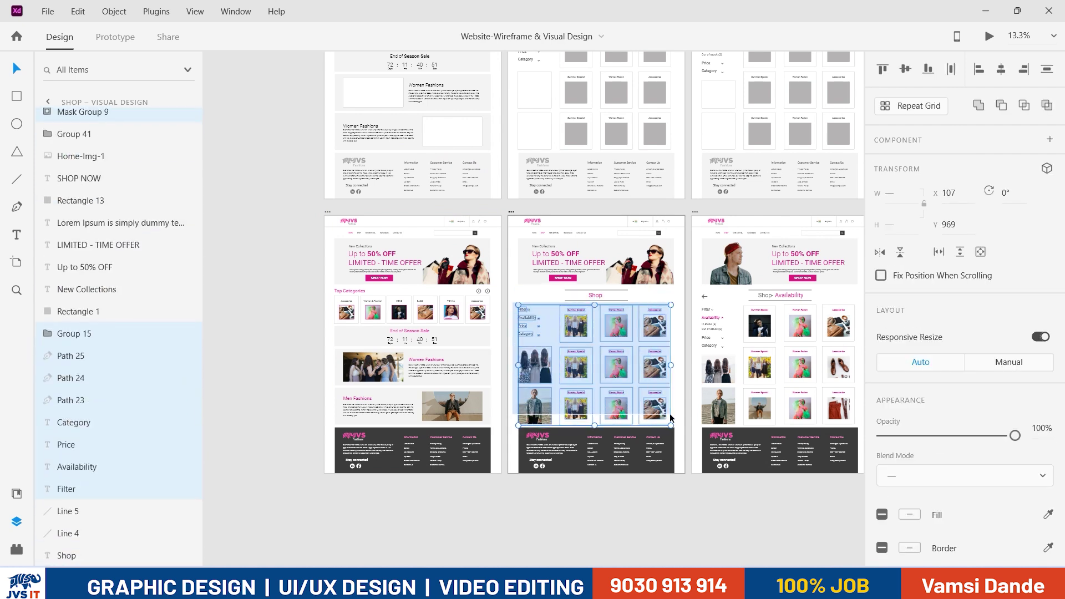
pyautogui.moveTo(508, 290); pyautogui.dragTo(663, 418)
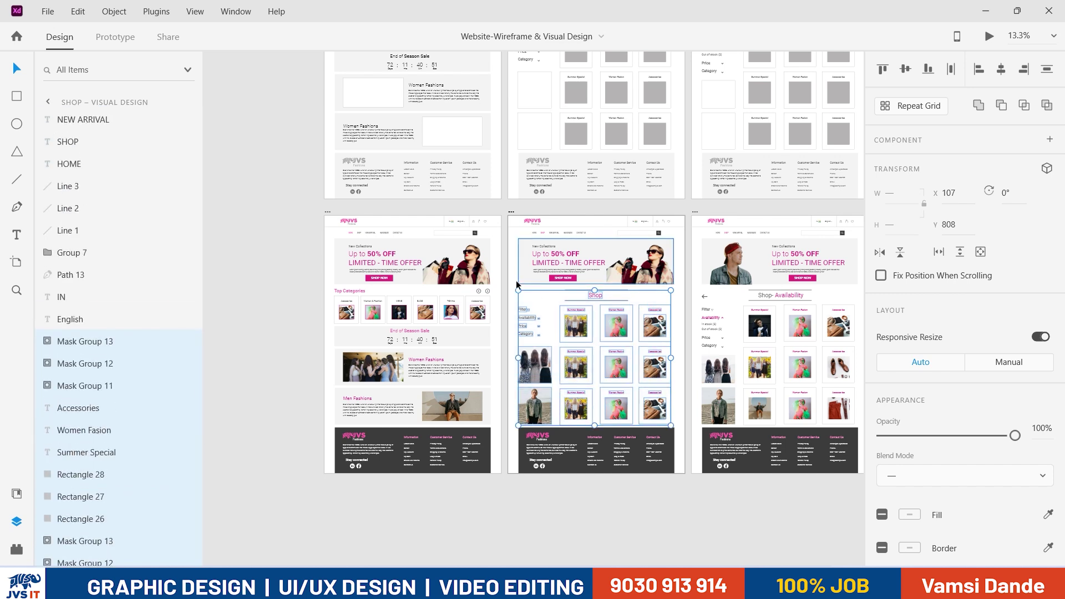
pyautogui.moveTo(511, 287); pyautogui.dragTo(660, 375)
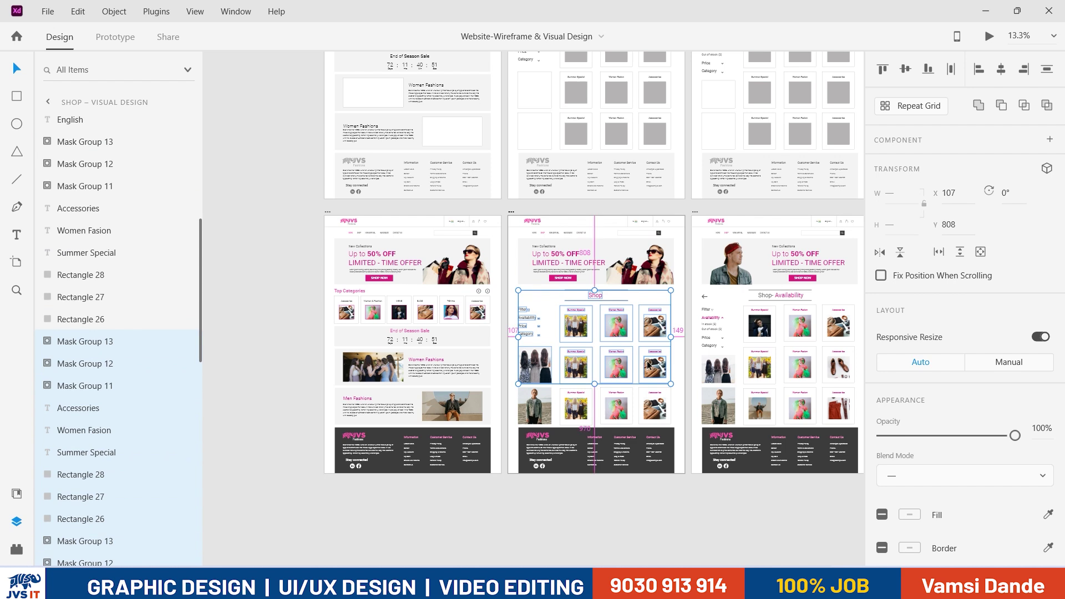
# Step: Paste the copied shop section into the Untitled-1 home page and place it below the End of Season Sale banner
pyautogui.hotkey('alt', 'Tab')
pyautogui.hotkey('ctrl', 'v')
pyautogui.moveTo(557, 319); pyautogui.dragTo(533, 415)
# Step: Nudge the End of Season Sale banner and its countdown slightly down, closer to the Shop heading
pyautogui.moveTo(703, 274); pyautogui.dragTo(376, 212)
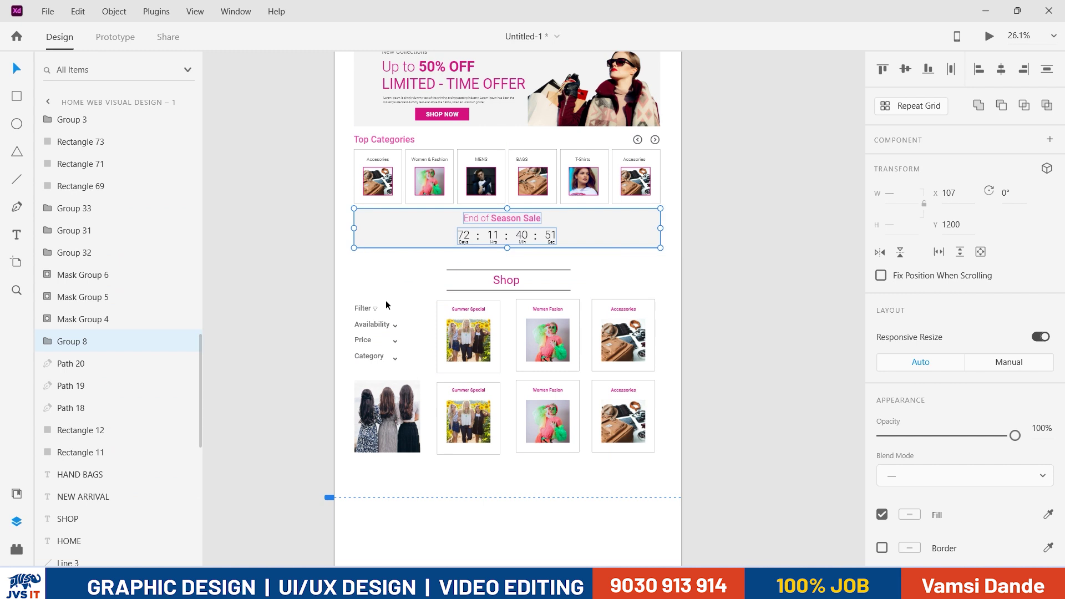
pyautogui.hotkey('shift', 'Down')
pyautogui.click(710, 250)
# Step: Raise the artboard's viewport marker to just below the Top Categories row, at a viewport height of about 1197
pyautogui.click(513, 284)
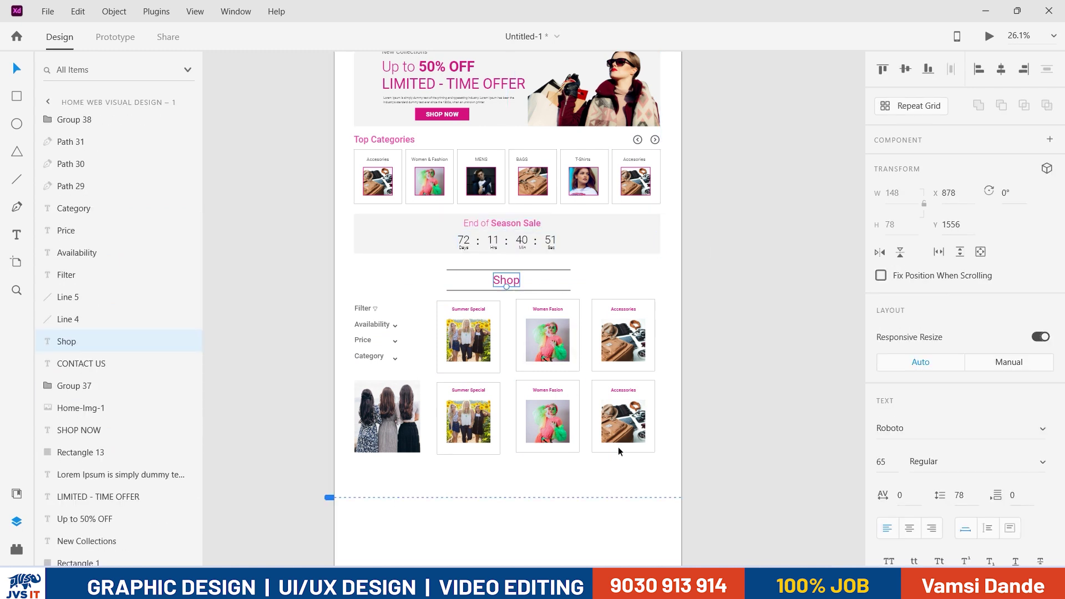
pyautogui.moveTo(329, 497); pyautogui.dragTo(330, 497)
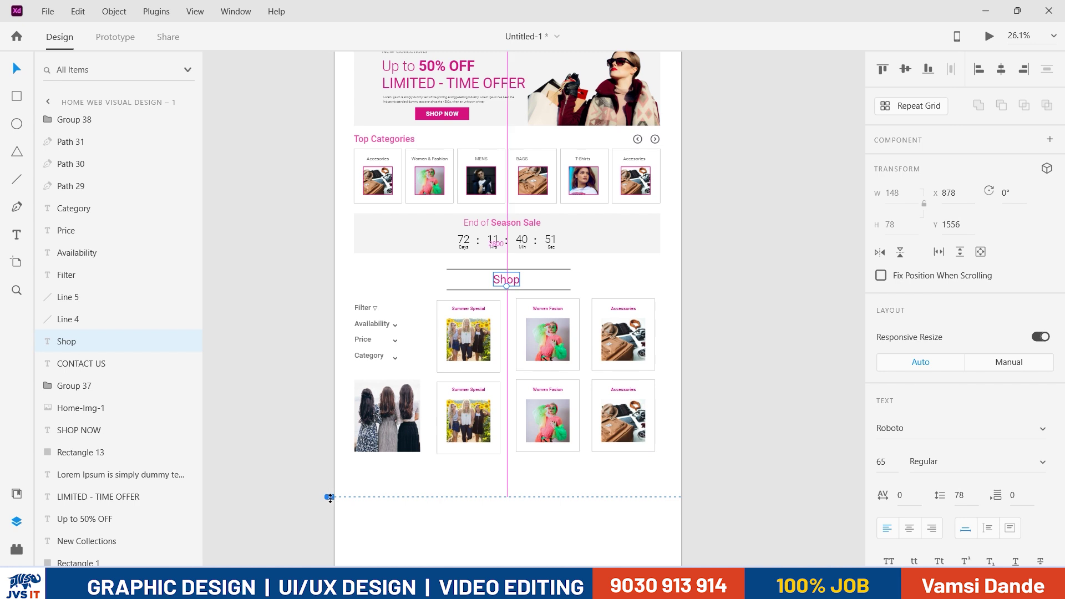
pyautogui.moveTo(323, 274); pyautogui.dragTo(324, 255)
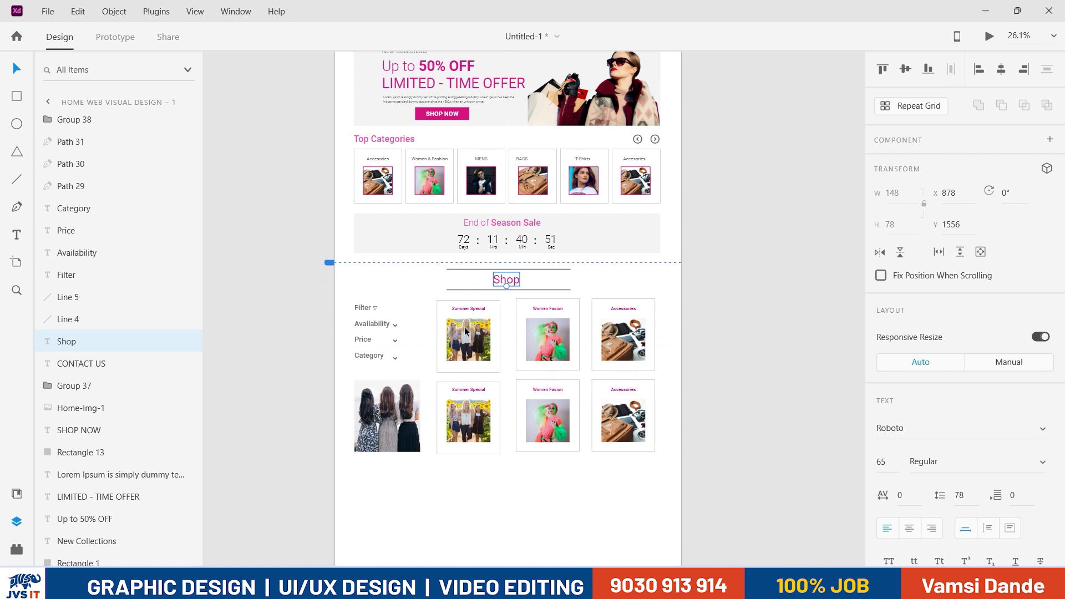
pyautogui.scroll(3, 418, 299)
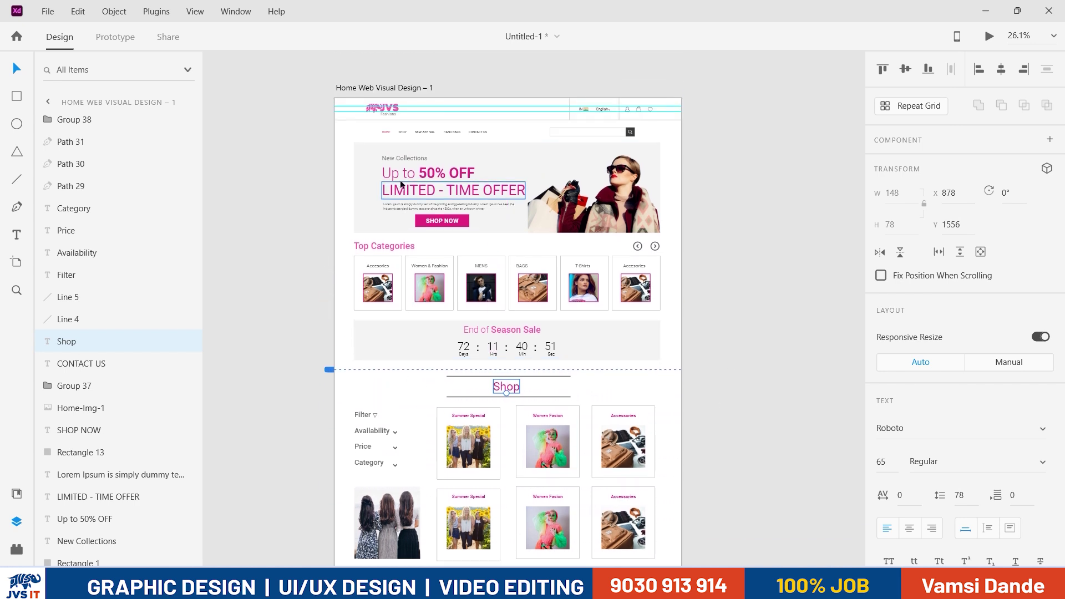
pyautogui.click(375, 83)
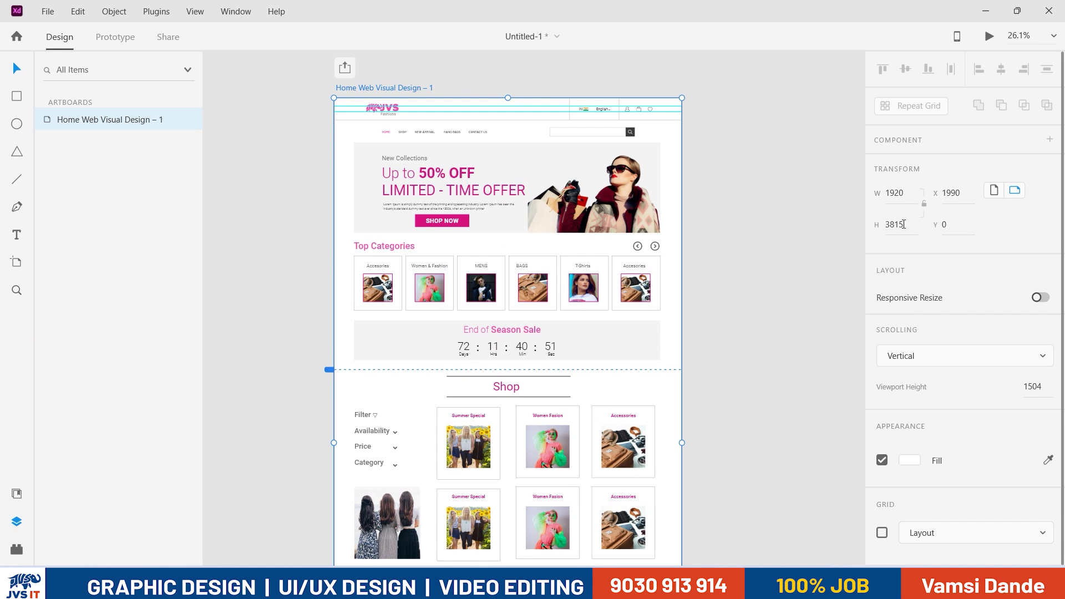
pyautogui.moveTo(325, 368)
pyautogui.mouseDown()
pyautogui.moveTo(326, 397)
pyautogui.moveTo(326, 345)
pyautogui.moveTo(326, 389)
pyautogui.mouseUp()
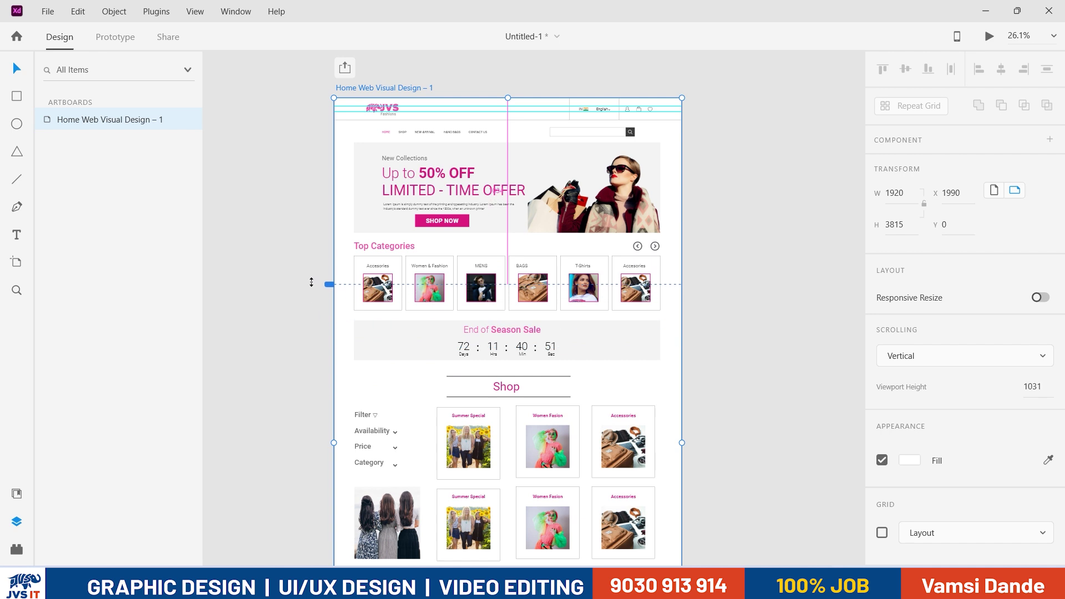
pyautogui.moveTo(311, 313); pyautogui.dragTo(311, 313)
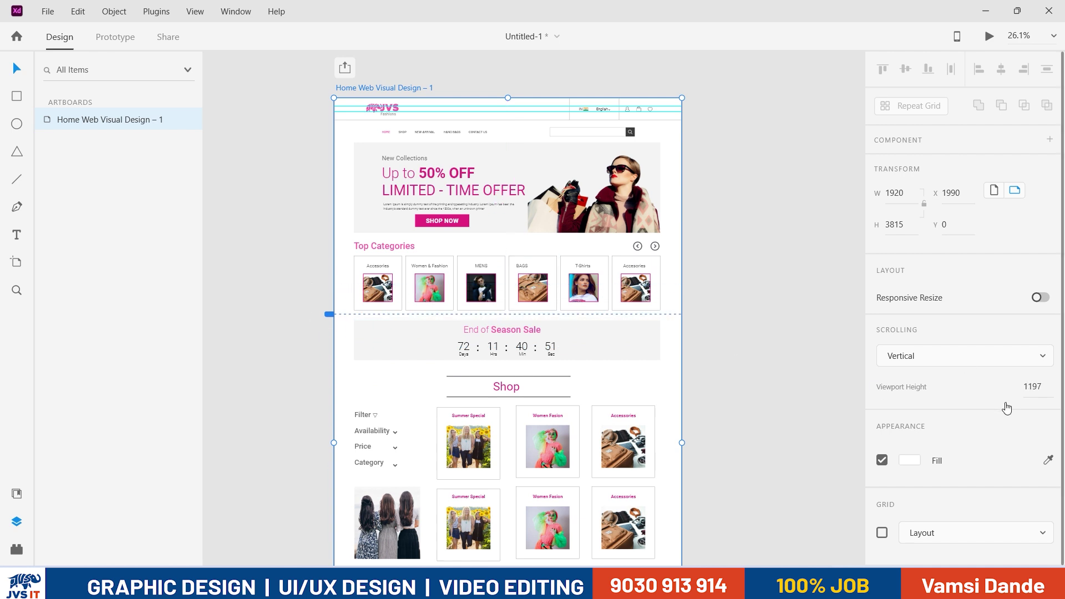
# Step: Preview the Untitled-1 home page and scroll through it to check the vertical scrolling
pyautogui.moveTo(752, 206); pyautogui.dragTo(751, 226)
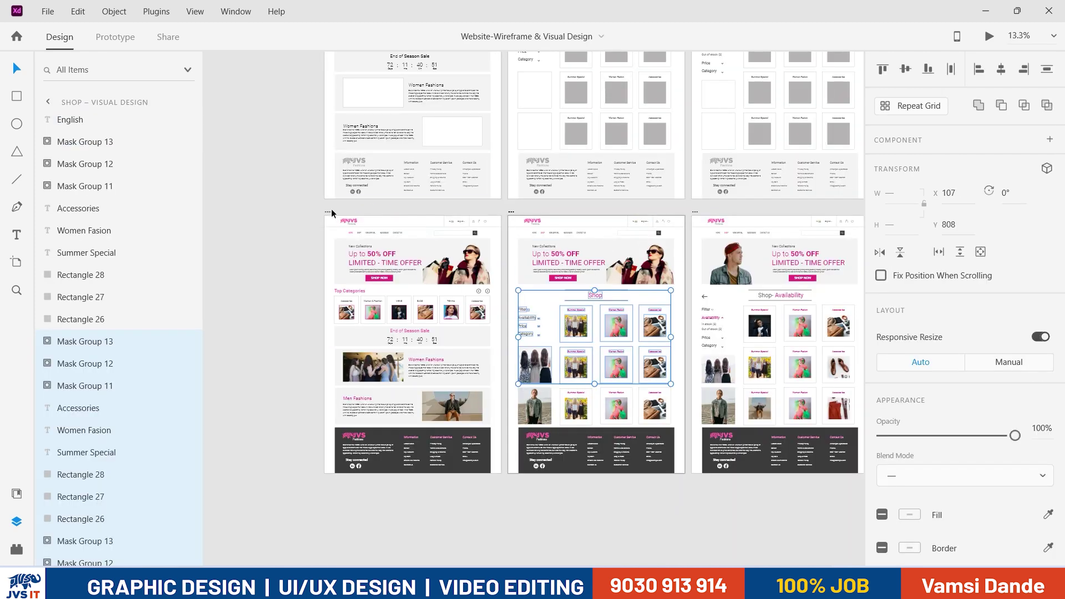
pyautogui.click(329, 212)
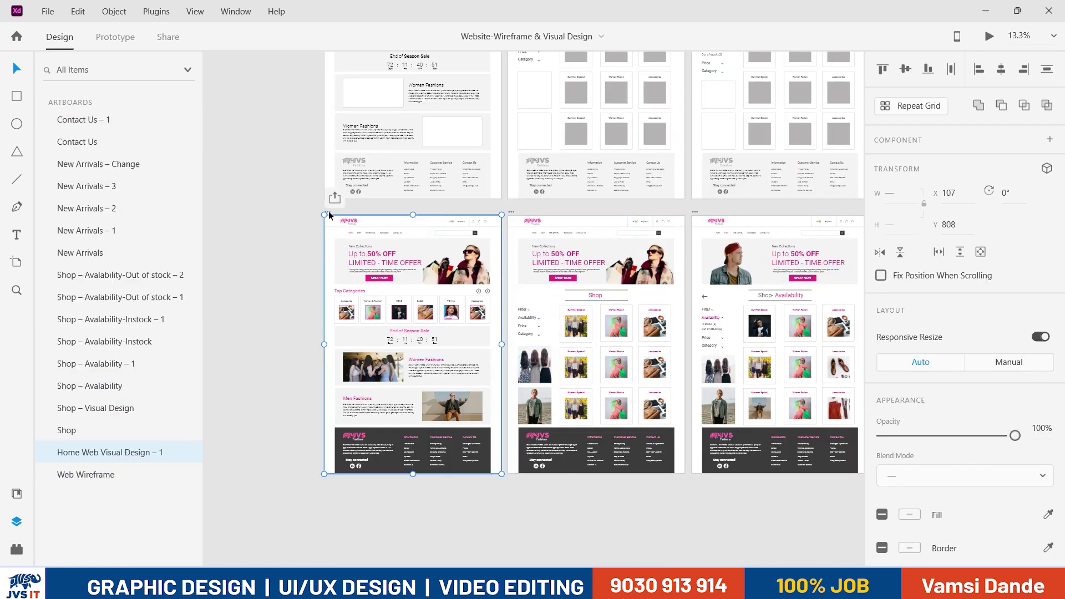
pyautogui.click(989, 36)
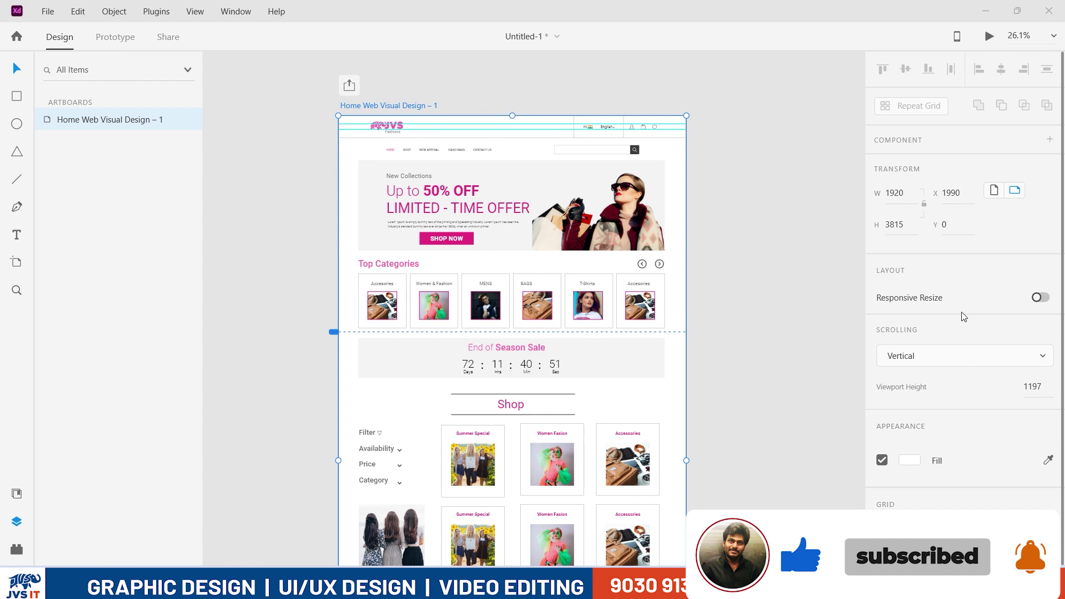
pyautogui.scroll(-10, 948, 371)
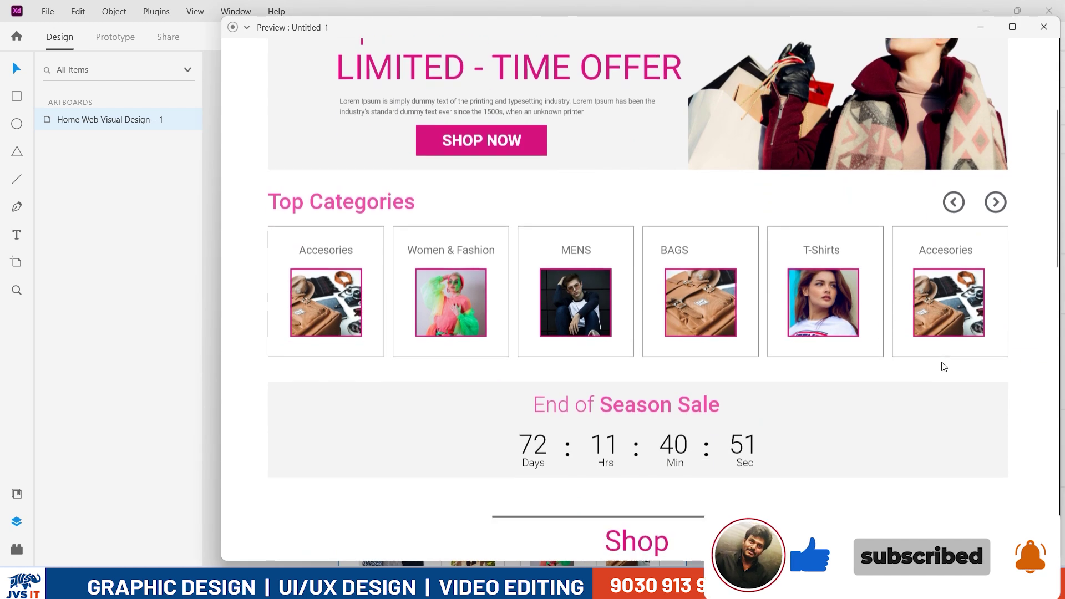
pyautogui.scroll(10, 937, 361)
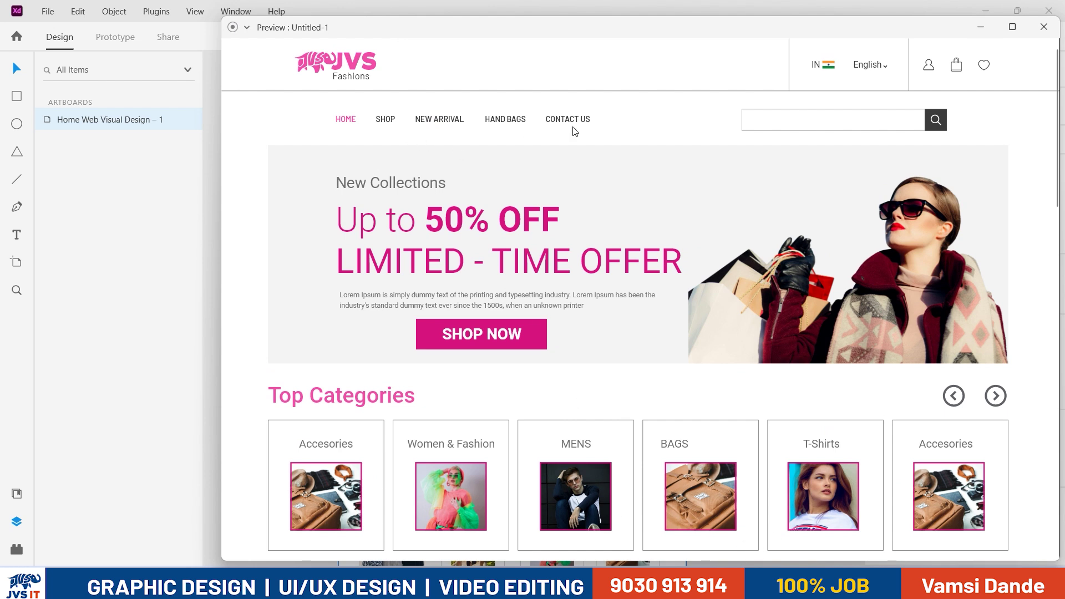
pyautogui.click(1043, 27)
# Step: Lower the viewport marker to a height of about 1866 and check the scrolling in the preview
pyautogui.moveTo(343, 334); pyautogui.dragTo(350, 453)
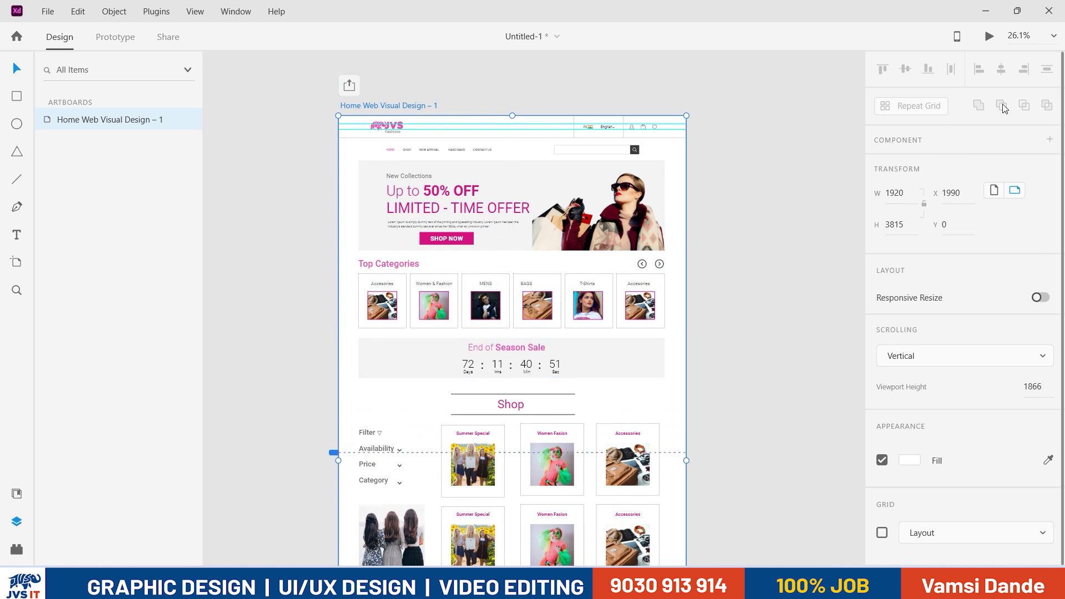
pyautogui.click(988, 37)
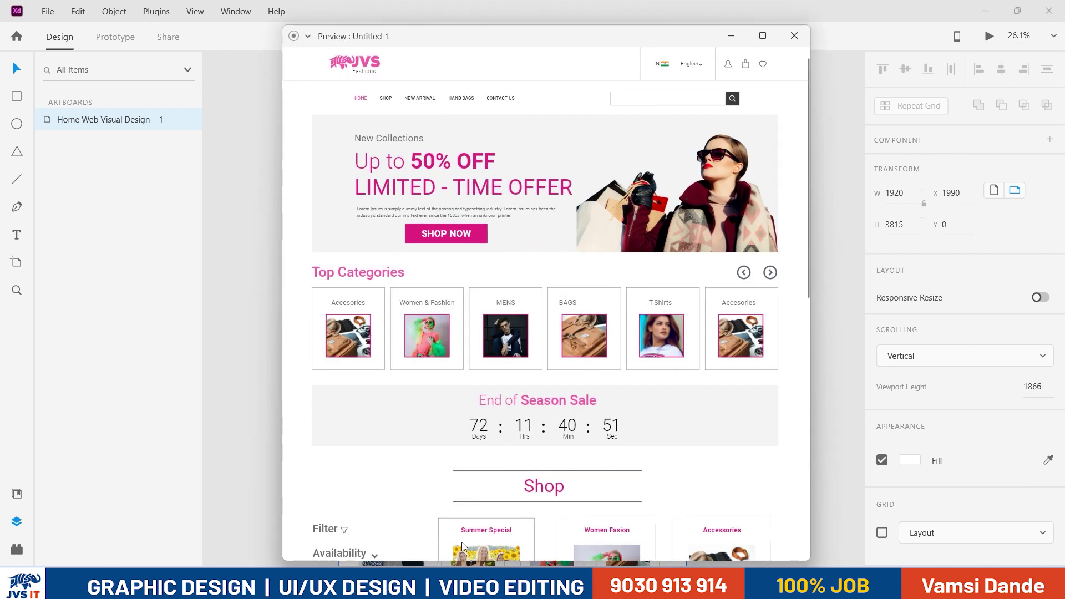
pyautogui.scroll(-8, 460, 537)
pyautogui.scroll(8, 582, 373)
pyautogui.click(794, 36)
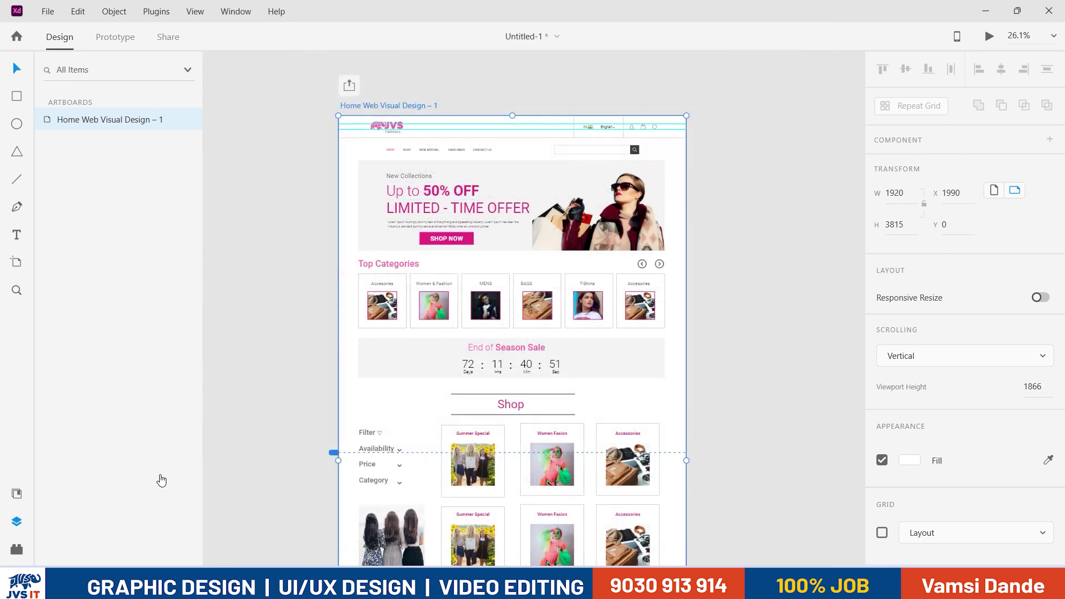
# Step: Raise the viewport marker to just above the End of Season Sale banner, at a viewport height of about 1218
pyautogui.moveTo(332, 453); pyautogui.dragTo(337, 396)
pyautogui.click(726, 402)
pyautogui.scroll(-3, 726, 388)
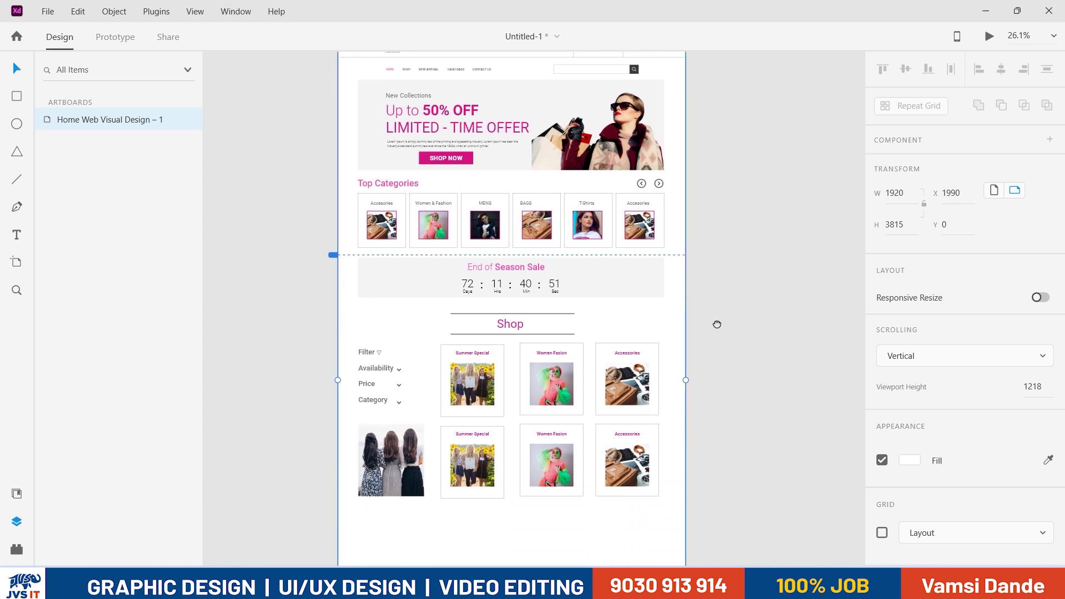
pyautogui.moveTo(730, 526); pyautogui.dragTo(302, 306)
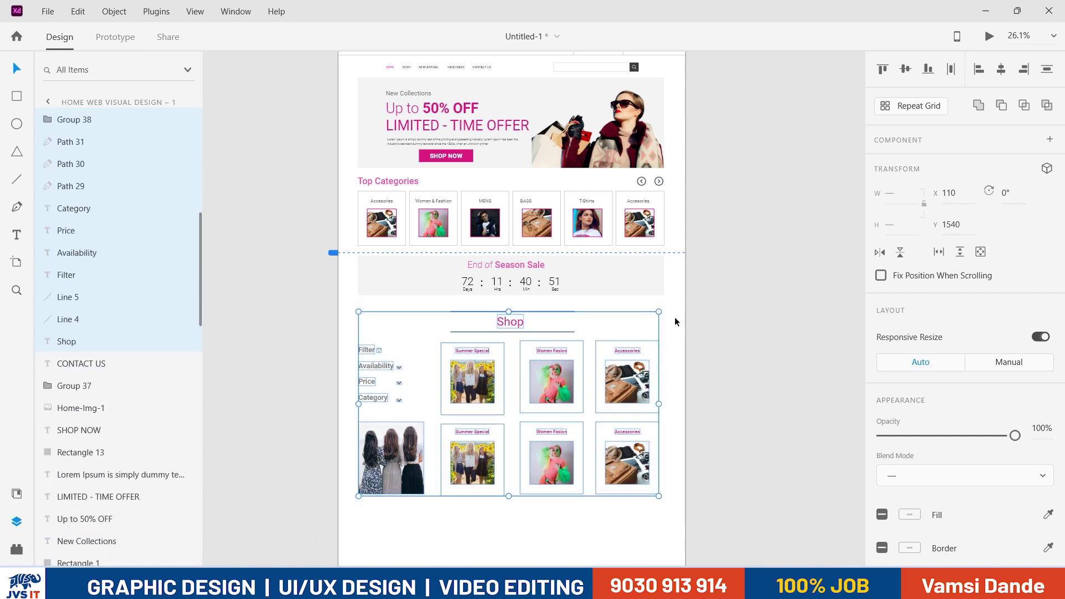
pyautogui.click(730, 310)
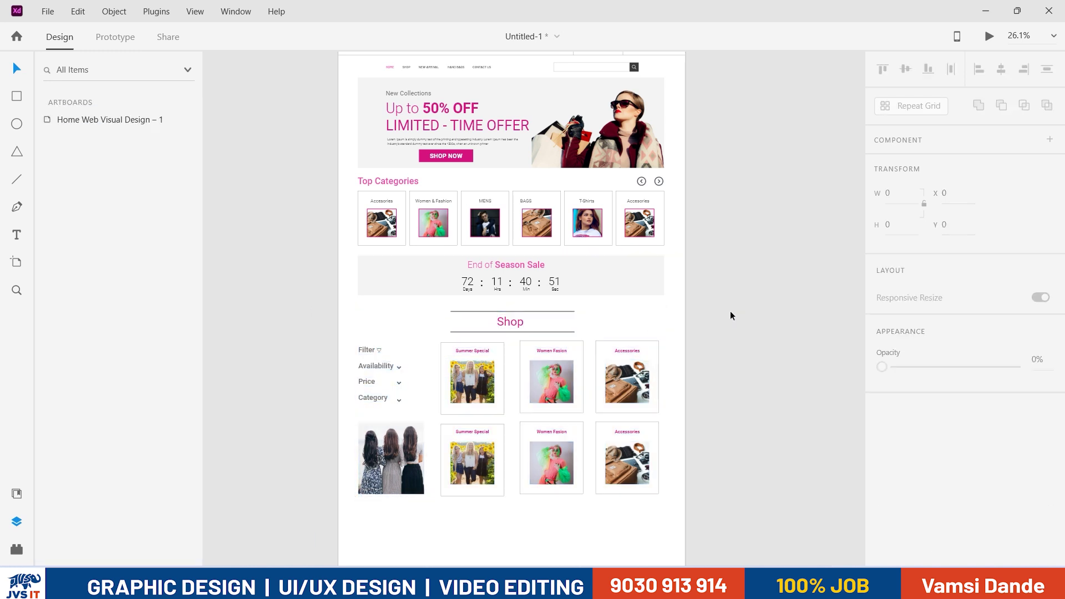
# Step: Review the home page layout and check the SHOP and CONTACT US links in its navigation bar
pyautogui.scroll(-4, 711, 327)
pyautogui.scroll(3, 711, 351)
pyautogui.scroll(2, 469, 160)
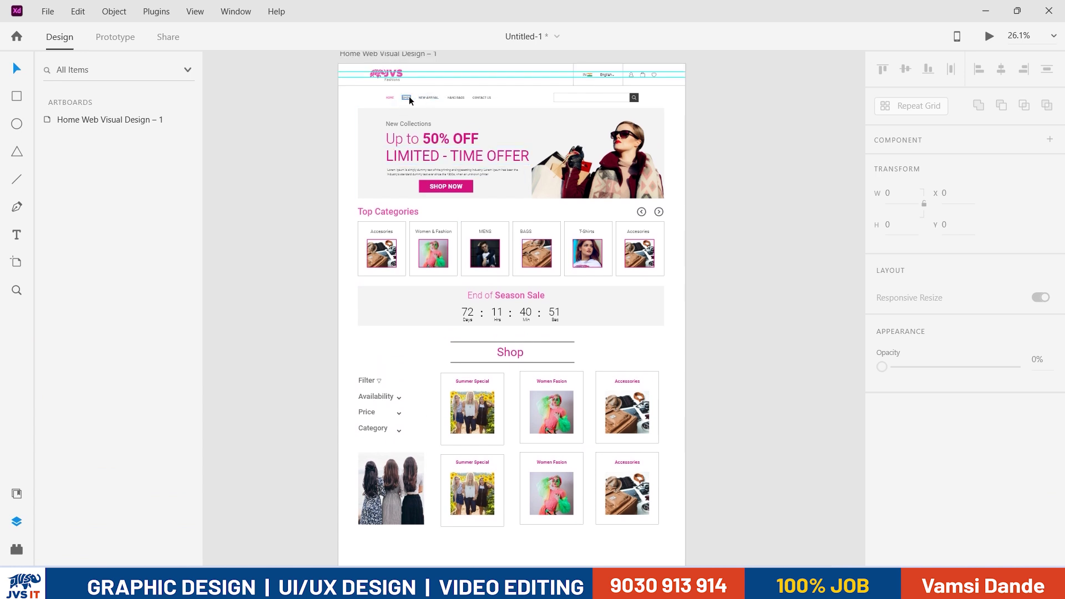
pyautogui.click(407, 97)
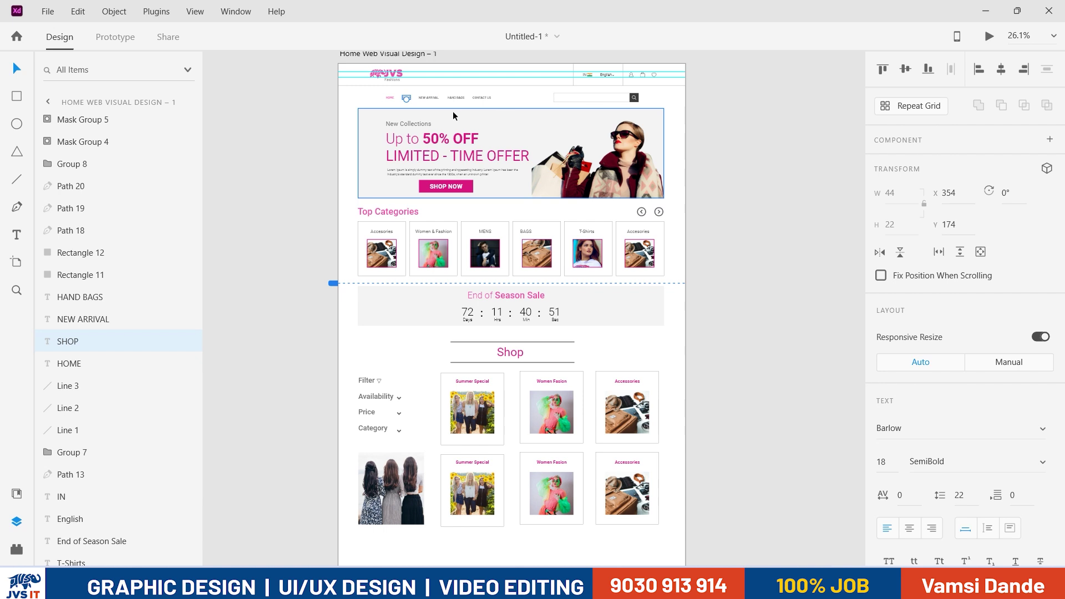
pyautogui.click(471, 97)
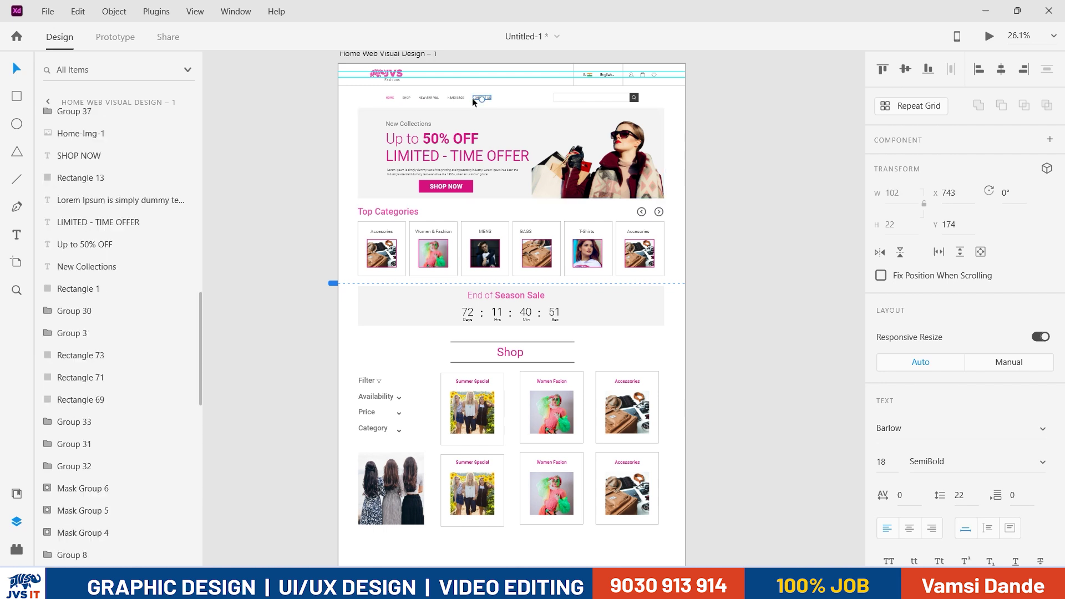
# Step: Copy the Women Fashions and Men Fashions banners from Website-Wireframe & Visual Design into Untitled-1, below the Shop product rows
pyautogui.scroll(-3, 537, 344)
pyautogui.scroll(-5, 516, 374)
pyautogui.scroll(2, 514, 378)
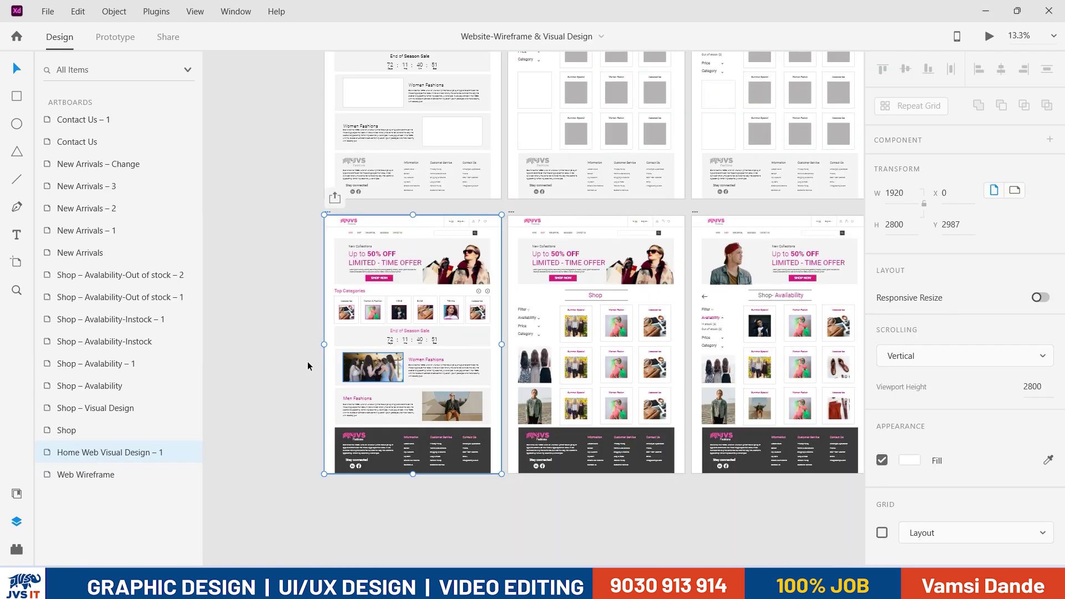
pyautogui.moveTo(299, 385); pyautogui.dragTo(489, 420)
pyautogui.hotkey('ctrl', 'c')
pyautogui.hotkey('alt', 'Tab')
pyautogui.hotkey('ctrl', 'v')
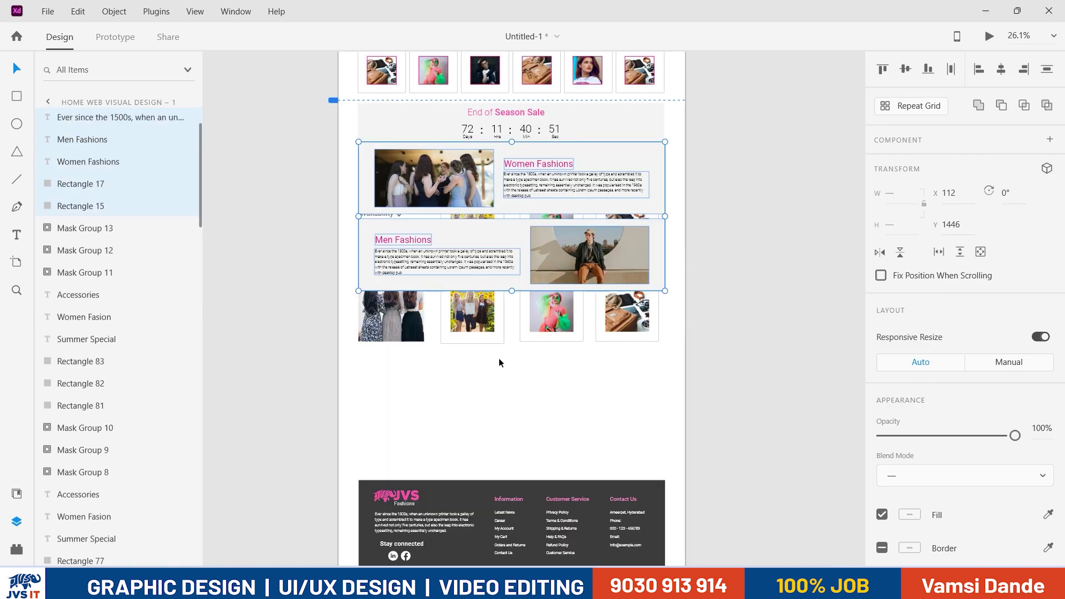
pyautogui.moveTo(475, 374); pyautogui.dragTo(470, 441)
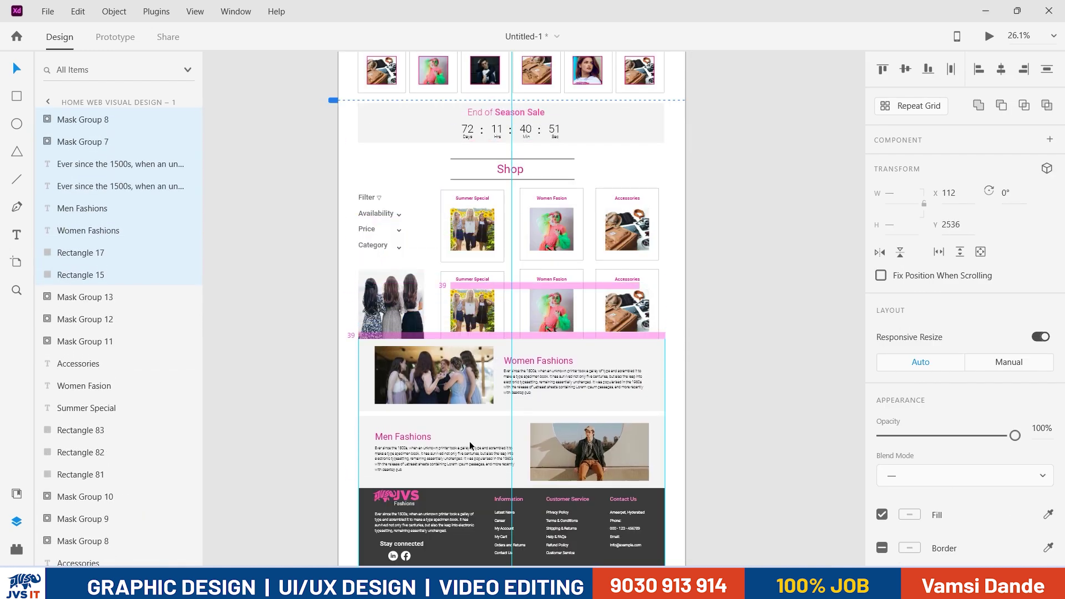
# Step: Extend the home artboard's lower edge and move the footer down to the new end of the page
pyautogui.scroll(-3, 555, 357)
pyautogui.scroll(-5, 555, 357)
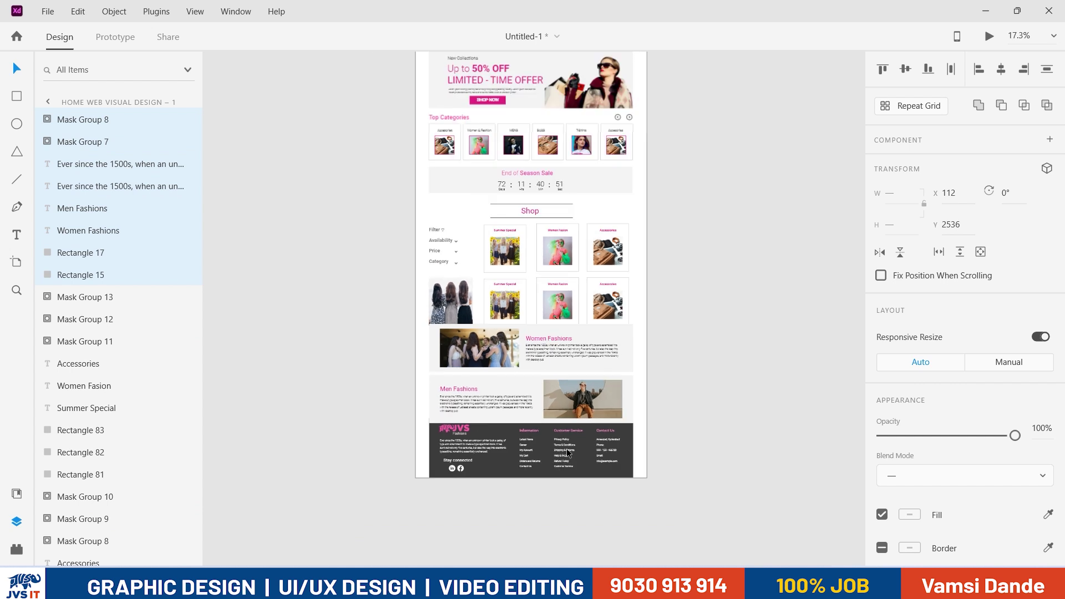
pyautogui.click(439, 70)
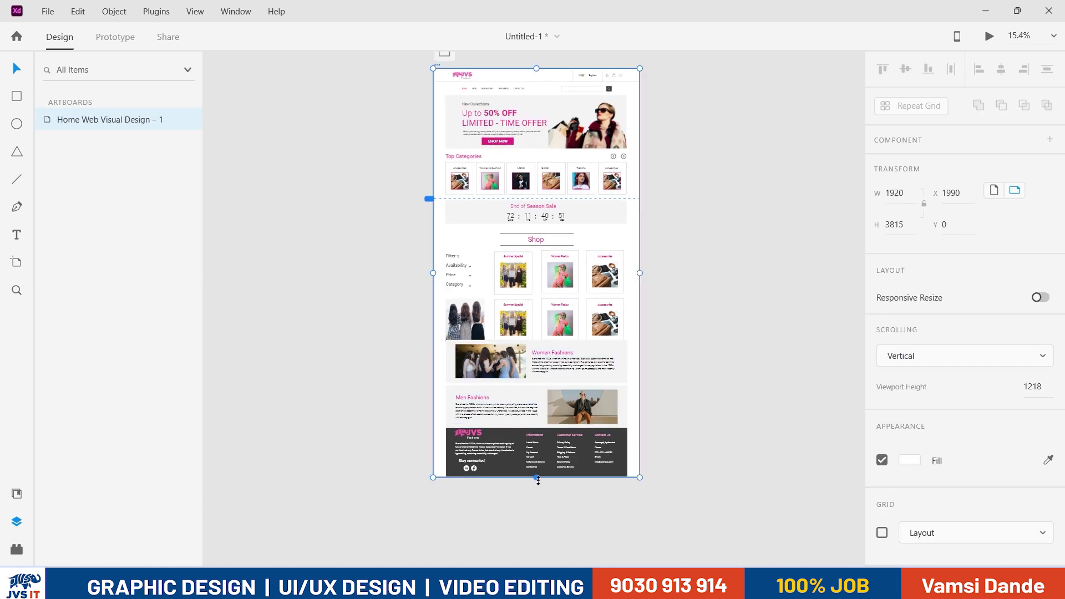
pyautogui.moveTo(538, 478); pyautogui.dragTo(536, 539)
pyautogui.click(694, 501)
pyautogui.scroll(2, 658, 518)
pyautogui.moveTo(673, 505); pyautogui.dragTo(339, 405)
pyautogui.moveTo(415, 411); pyautogui.dragTo(414, 489)
# Step: Move the fashion banners down to Y 2626, then shift the Shop content and heading slightly down for more spacing
pyautogui.moveTo(707, 433); pyautogui.dragTo(370, 305)
pyautogui.moveTo(478, 310); pyautogui.dragTo(470, 318)
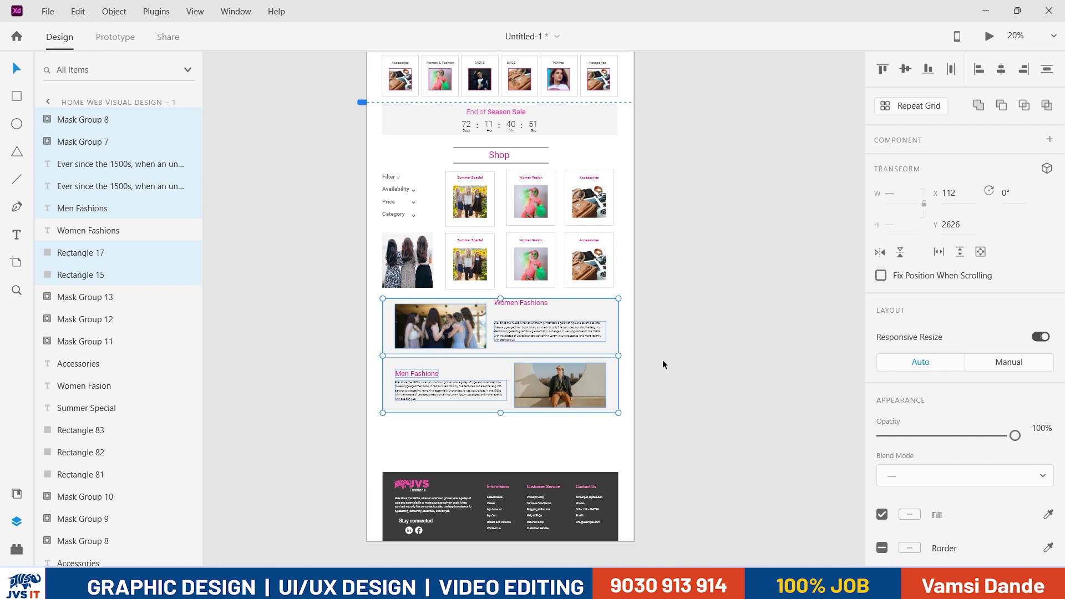
pyautogui.click(662, 359)
pyautogui.scroll(1, 659, 444)
pyautogui.moveTo(629, 472); pyautogui.dragTo(338, 211)
pyautogui.moveTo(503, 200); pyautogui.dragTo(502, 208)
pyautogui.moveTo(648, 185); pyautogui.dragTo(344, 152)
pyautogui.moveTo(495, 165); pyautogui.dragTo(495, 170)
# Step: Move the Men Fashions banner down to widen the gap below the Women Fashions banner
pyautogui.click(755, 439)
pyautogui.moveTo(722, 474); pyautogui.dragTo(418, 385)
pyautogui.click(669, 424)
pyautogui.moveTo(660, 491); pyautogui.dragTo(330, 415)
pyautogui.moveTo(408, 448); pyautogui.dragTo(414, 457)
pyautogui.click(691, 446)
# Step: Move both fashion banners down to Y 2721, and the Men Fashions banner further down to Y 3195
pyautogui.scroll(1, 575, 427)
pyautogui.scroll(1, 575, 427)
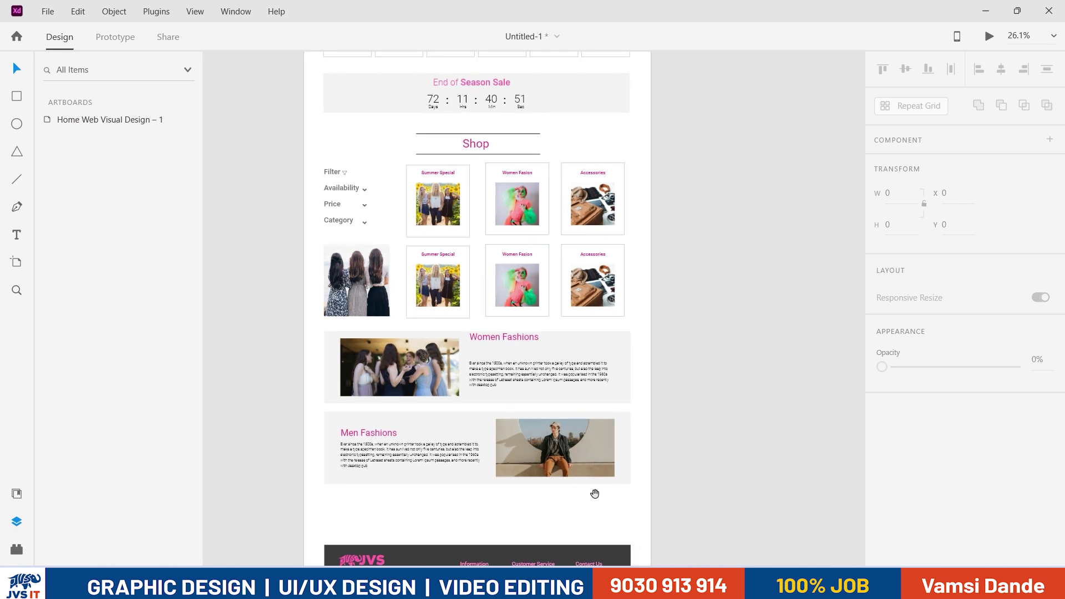
pyautogui.scroll(-2, 638, 466)
pyautogui.moveTo(689, 438); pyautogui.dragTo(294, 265)
pyautogui.moveTo(367, 304); pyautogui.dragTo(367, 308)
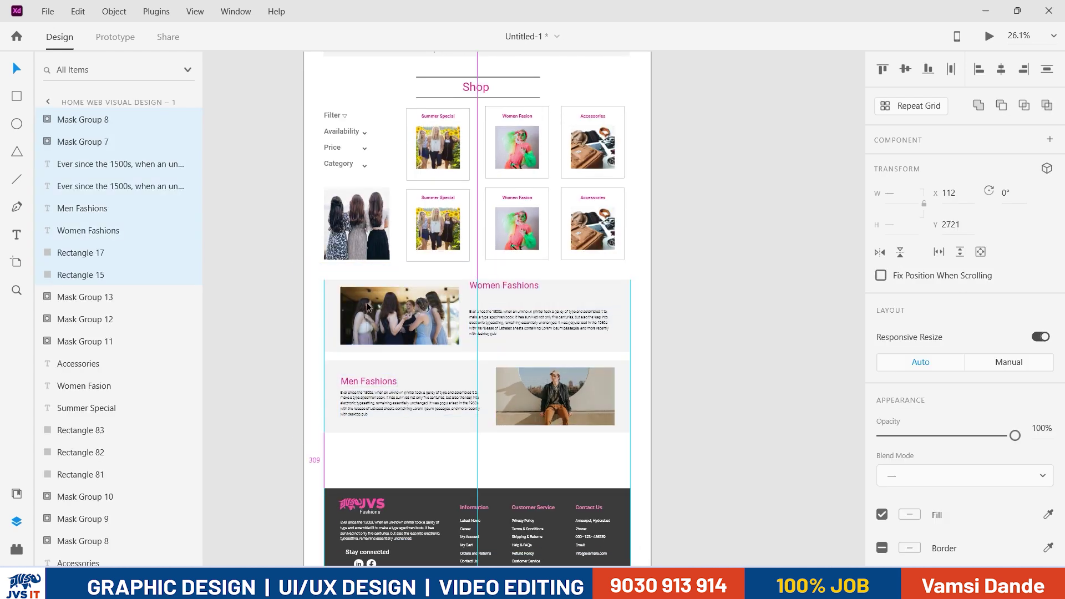
pyautogui.moveTo(716, 472); pyautogui.dragTo(330, 362)
pyautogui.moveTo(349, 380); pyautogui.dragTo(349, 390)
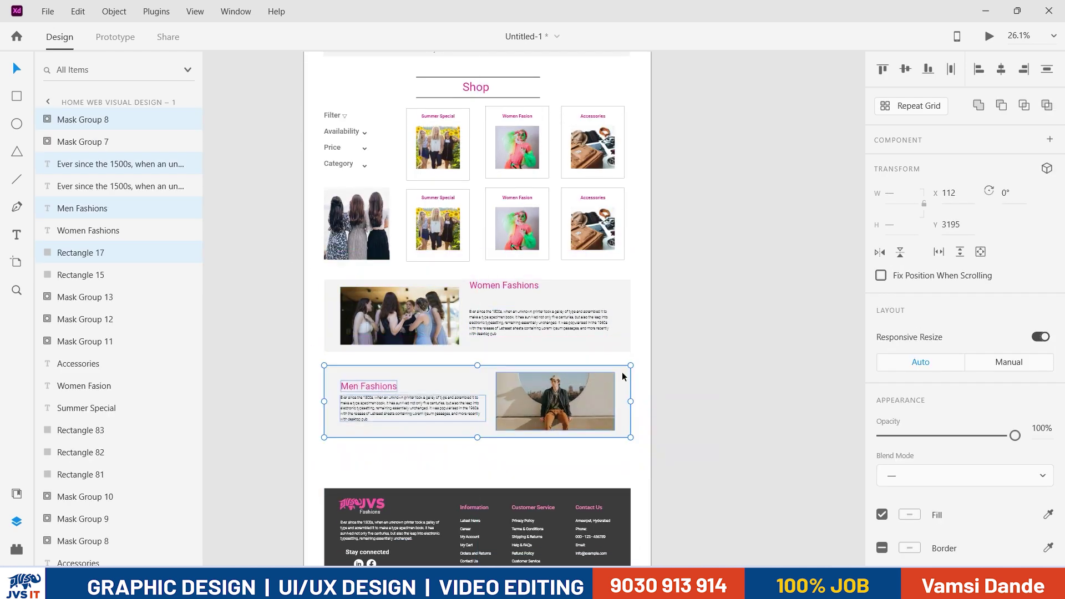
# Step: Shift the filter options, product cards and both fashion banners slightly down as one block beneath the Filter label
pyautogui.scroll(-2, 597, 433)
pyautogui.moveTo(655, 474); pyautogui.dragTo(331, 198)
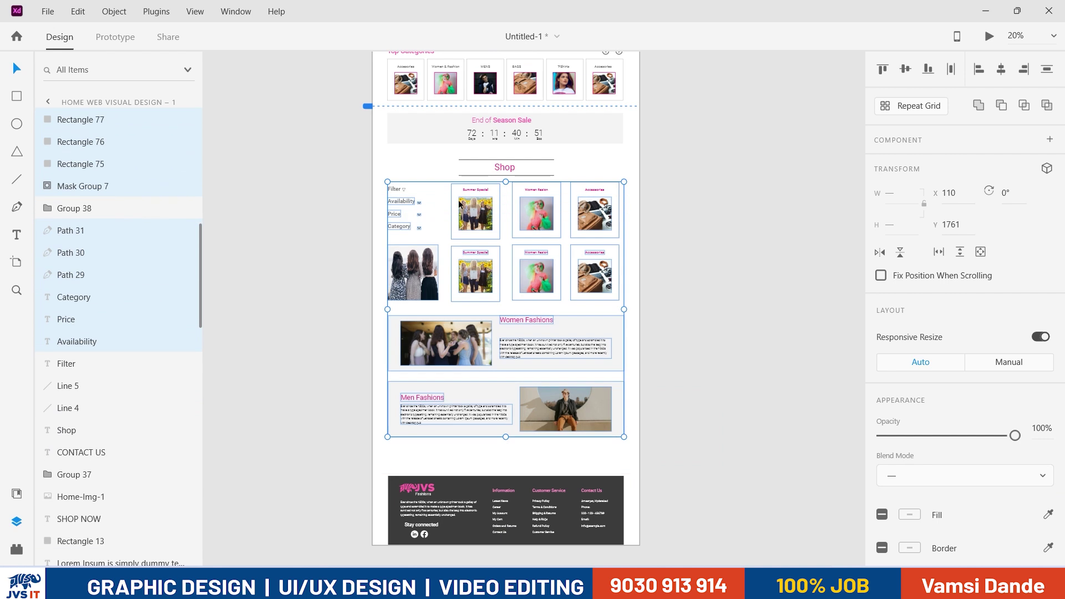
pyautogui.click(707, 294)
pyautogui.scroll(-2, 647, 429)
pyautogui.scroll(-1, 647, 429)
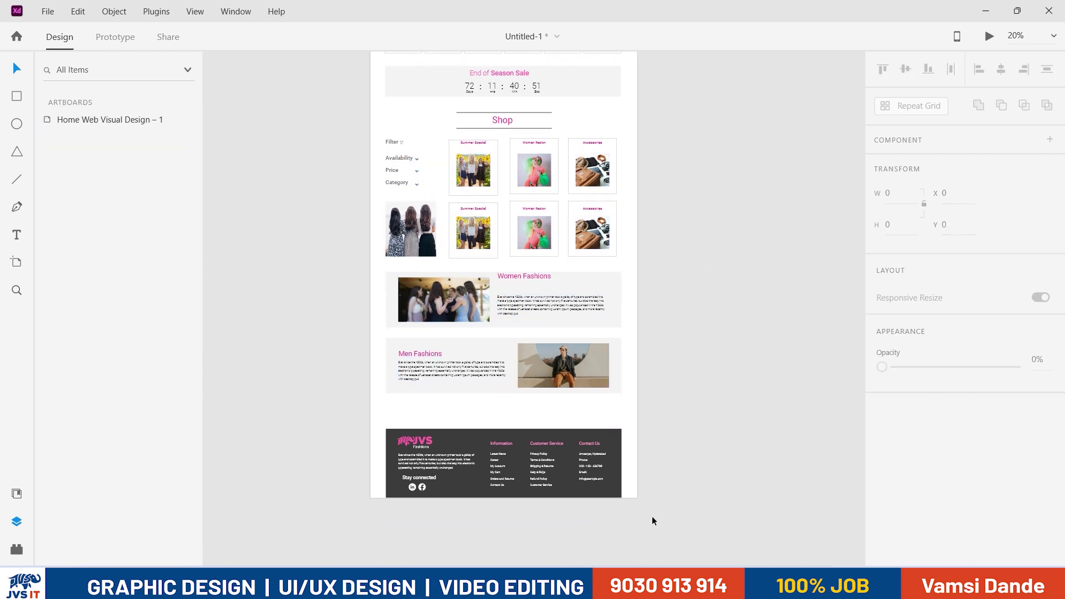
# Step: Move the footer up to Y 3724 below the Men Fashions banner and shorten the artboard to a height of about 4209
pyautogui.moveTo(640, 517); pyautogui.dragTo(325, 397)
pyautogui.moveTo(458, 458)
pyautogui.mouseDown()
pyautogui.moveTo(456, 433)
pyautogui.moveTo(454, 444)
pyautogui.mouseUp()
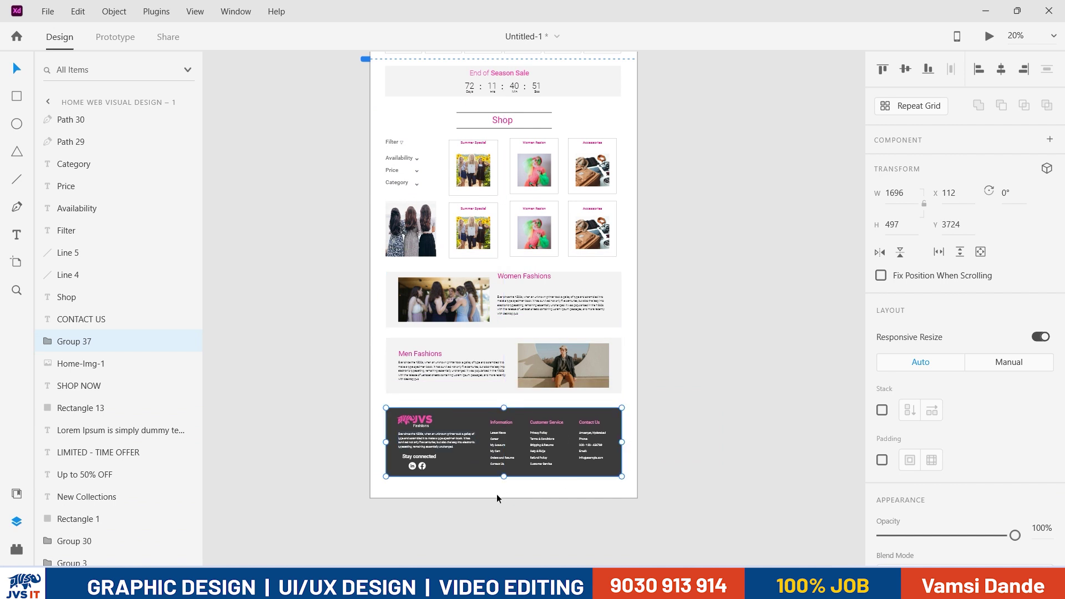
pyautogui.hotkey('ctrl', '0')
pyautogui.press('Escape')
pyautogui.moveTo(503, 501); pyautogui.dragTo(502, 487)
pyautogui.scroll(5, 517, 494)
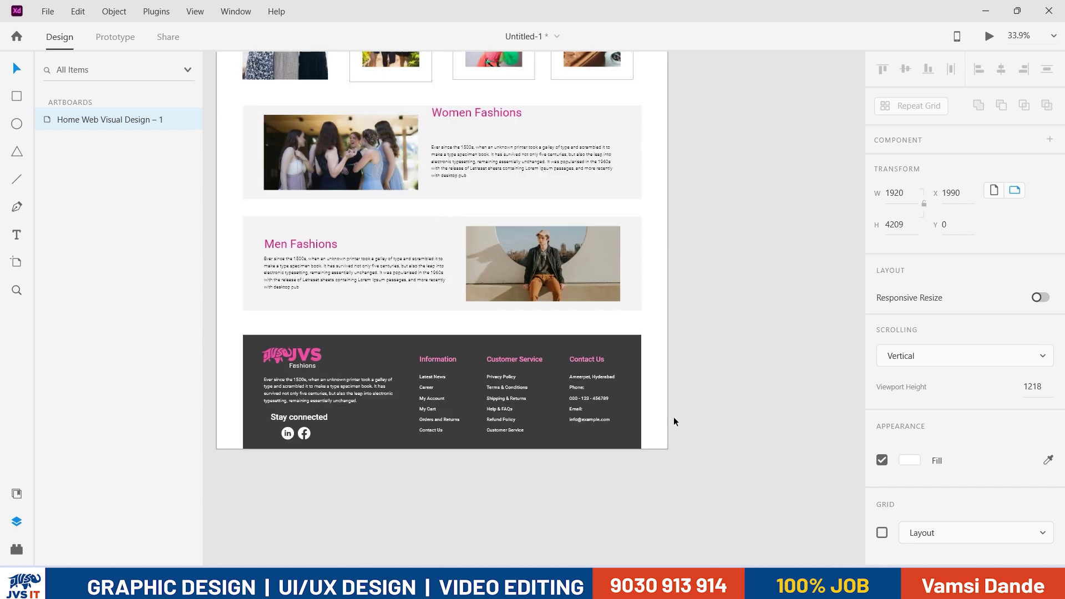
# Step: Draw a rectangle about 73 by 75 standing on the footer's upper edge near its right end
pyautogui.press('Escape')
pyautogui.press('r')
pyautogui.scroll(3, 635, 285)
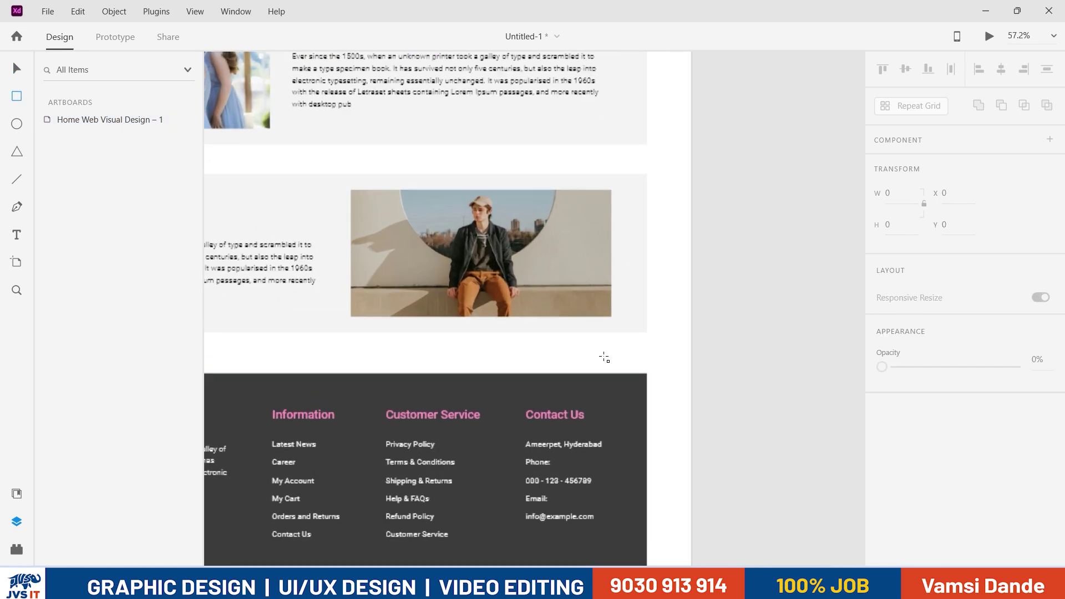
pyautogui.moveTo(601, 344); pyautogui.dragTo(630, 376)
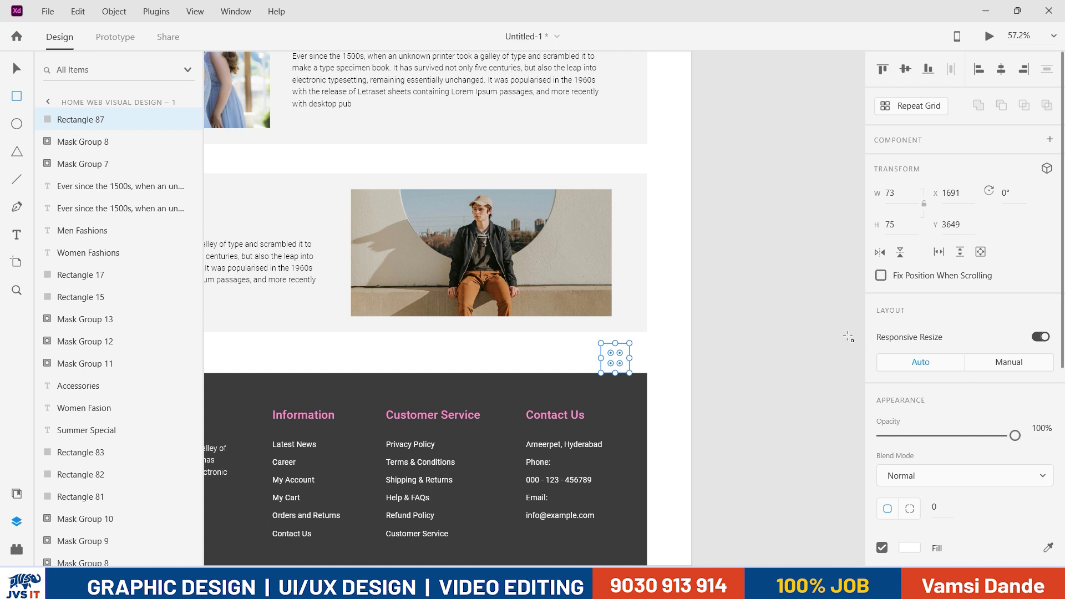
pyautogui.press('v')
pyautogui.click(664, 358)
# Step: Fill the small rectangle with the footer's dark grey, #3B3B3B
pyautogui.click(625, 360)
pyautogui.scroll(-4, 1009, 393)
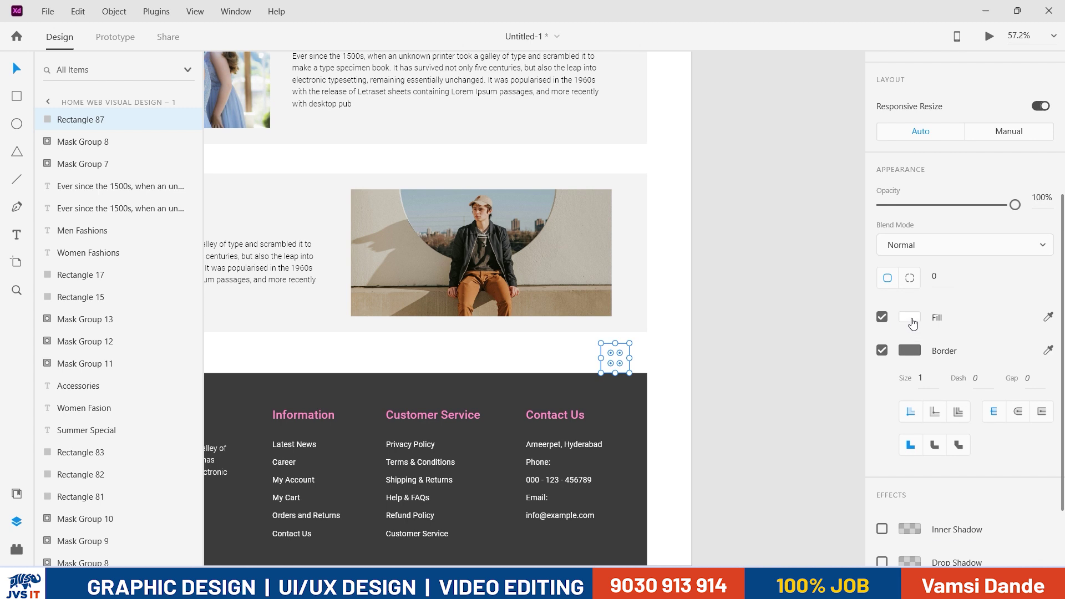
pyautogui.click(909, 317)
pyautogui.click(861, 377)
pyautogui.click(637, 408)
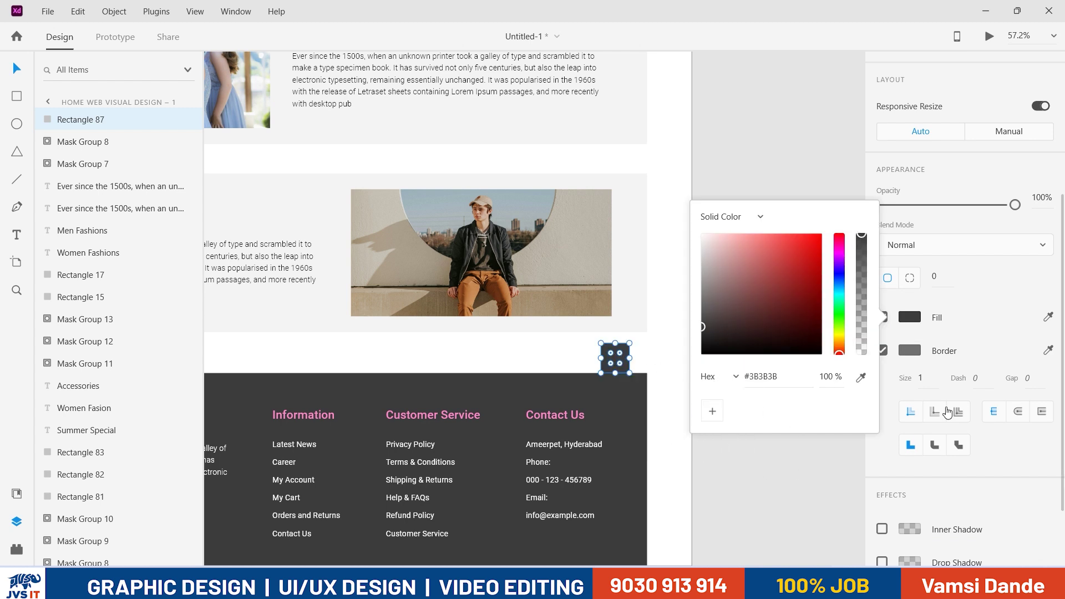
pyautogui.click(941, 427)
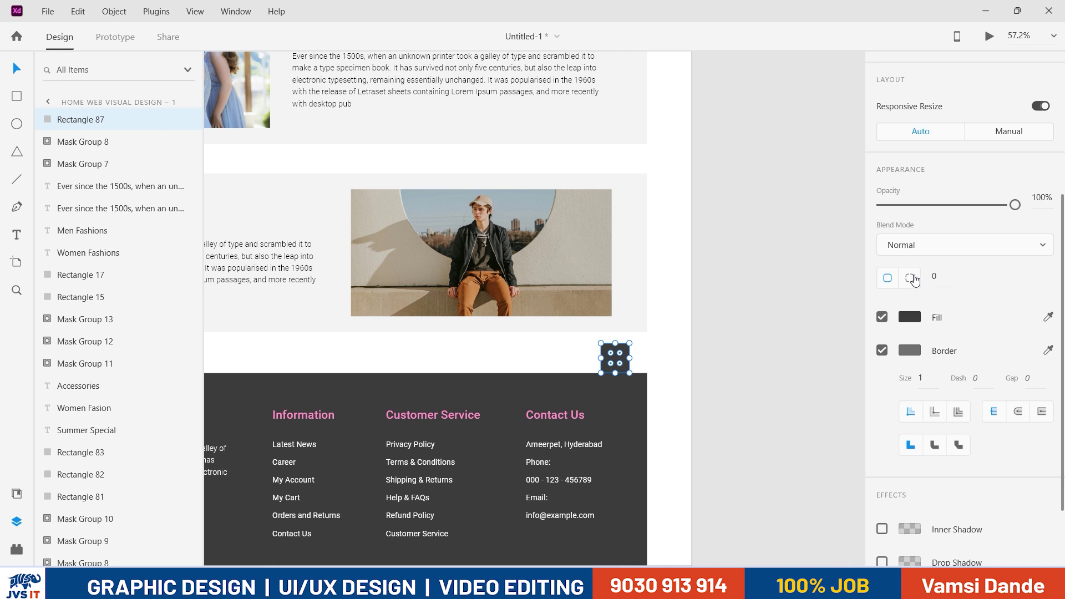
# Step: Round only the two upper corners of the small rectangle with a radius of 20
pyautogui.click(908, 279)
pyautogui.press('Tab')
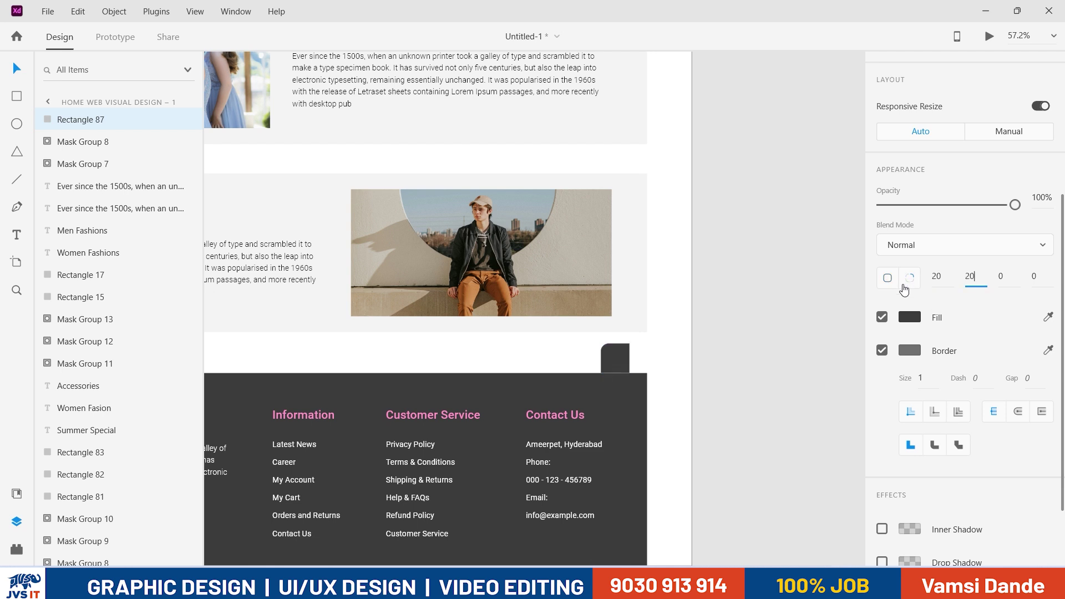
pyautogui.click(729, 385)
pyautogui.scroll(3, 638, 378)
pyautogui.scroll(2, 636, 378)
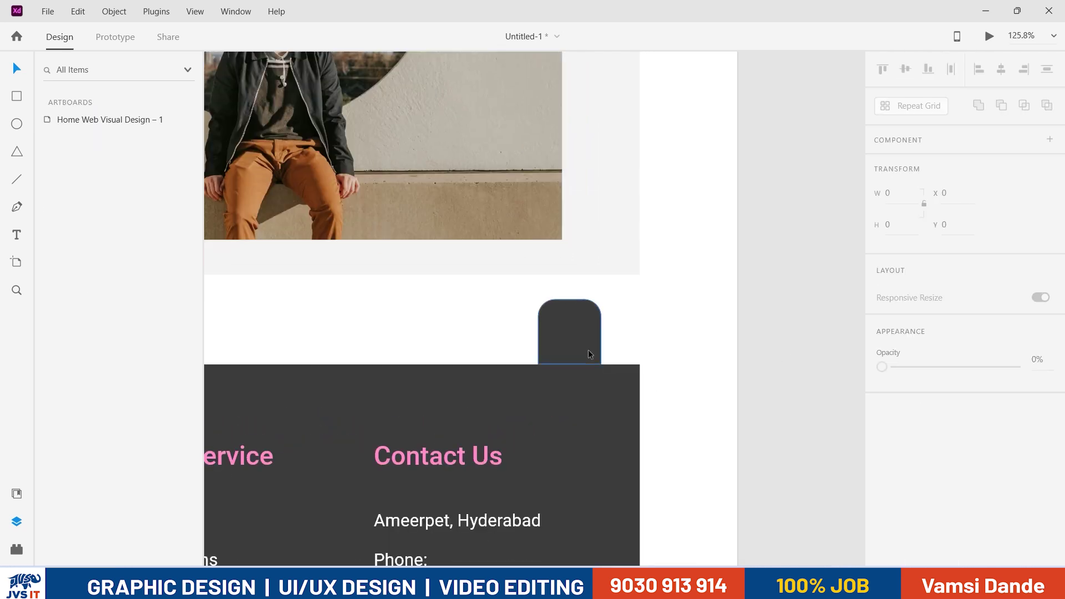
# Step: Move the rounded tab along the footer's upper edge towards its right end, to about X 1707
pyautogui.click(577, 333)
pyautogui.moveTo(576, 333); pyautogui.dragTo(590, 333)
pyautogui.scroll(4, 597, 344)
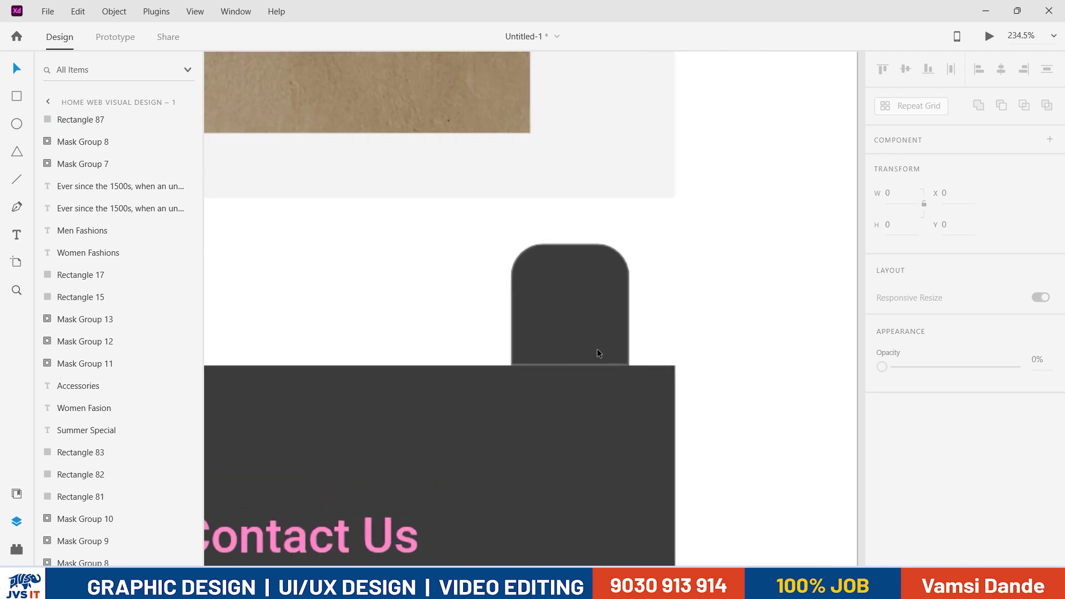
pyautogui.click(780, 370)
pyautogui.scroll(-4, 781, 388)
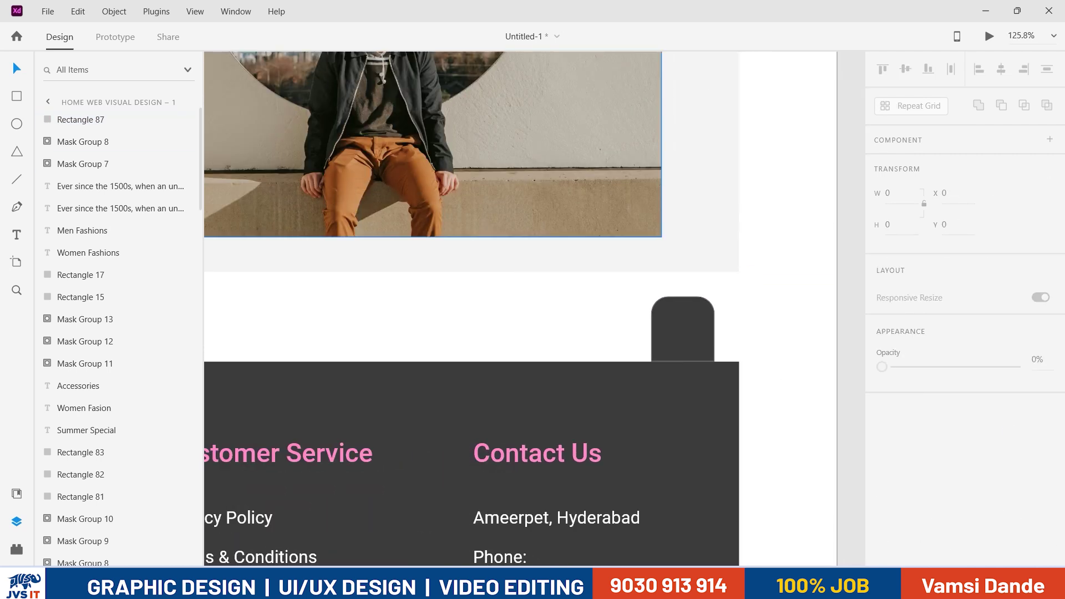
# Step: Draw a white upward-pointing triangle centred on the dark tab above the footer
pyautogui.click(17, 151)
pyautogui.scroll(2, 691, 312)
pyautogui.moveTo(647, 313)
pyautogui.mouseDown()
pyautogui.moveTo(701, 372)
pyautogui.moveTo(700, 359)
pyautogui.moveTo(681, 359)
pyautogui.mouseUp()
pyautogui.scroll(-5, 965, 388)
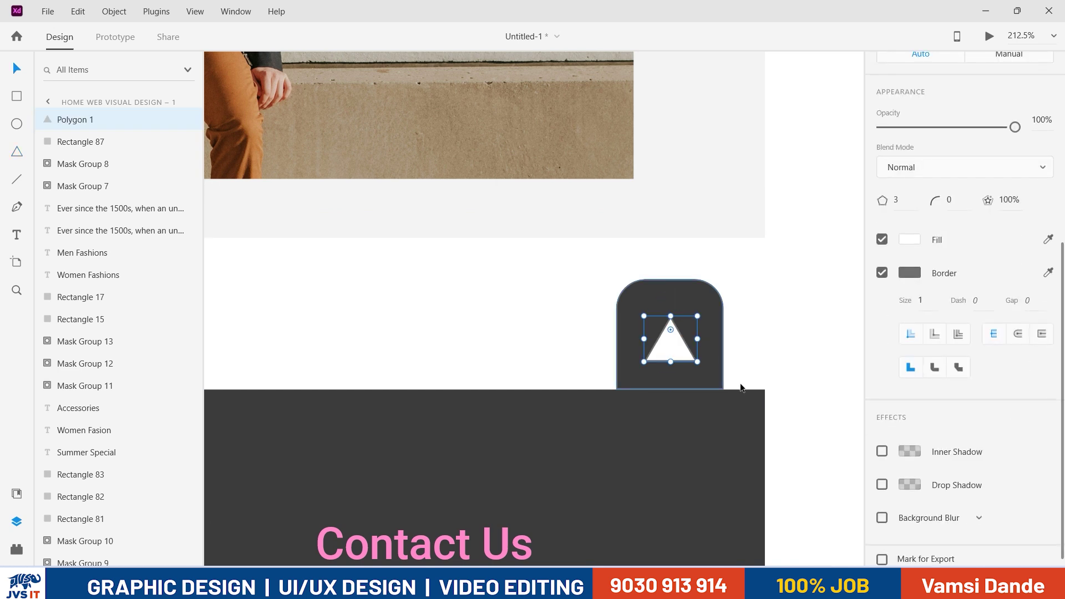
# Step: Duplicate the JVS Fashions logo from the header and place the copy on the pasteboard beside the footer
pyautogui.scroll(-10, 740, 471)
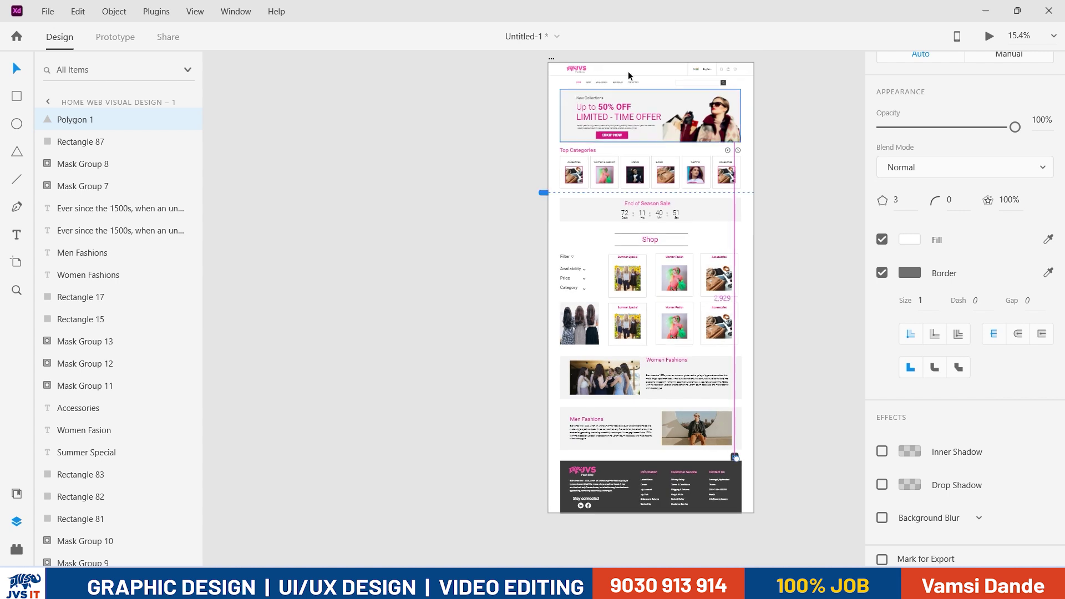
pyautogui.scroll(4, 580, 61)
pyautogui.moveTo(567, 78); pyautogui.dragTo(360, 300)
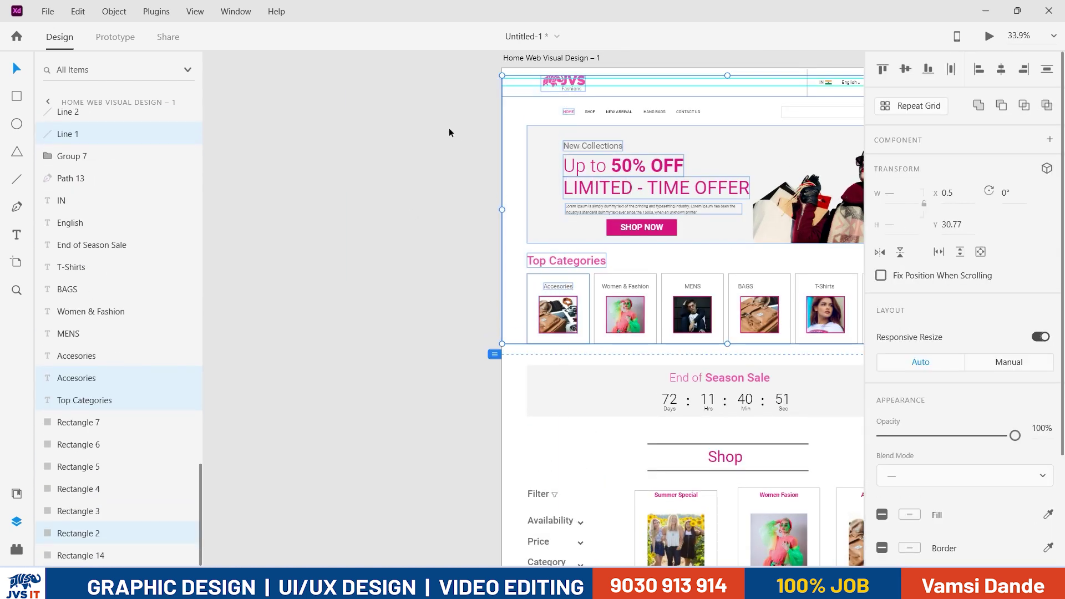
pyautogui.click(464, 141)
pyautogui.click(564, 82)
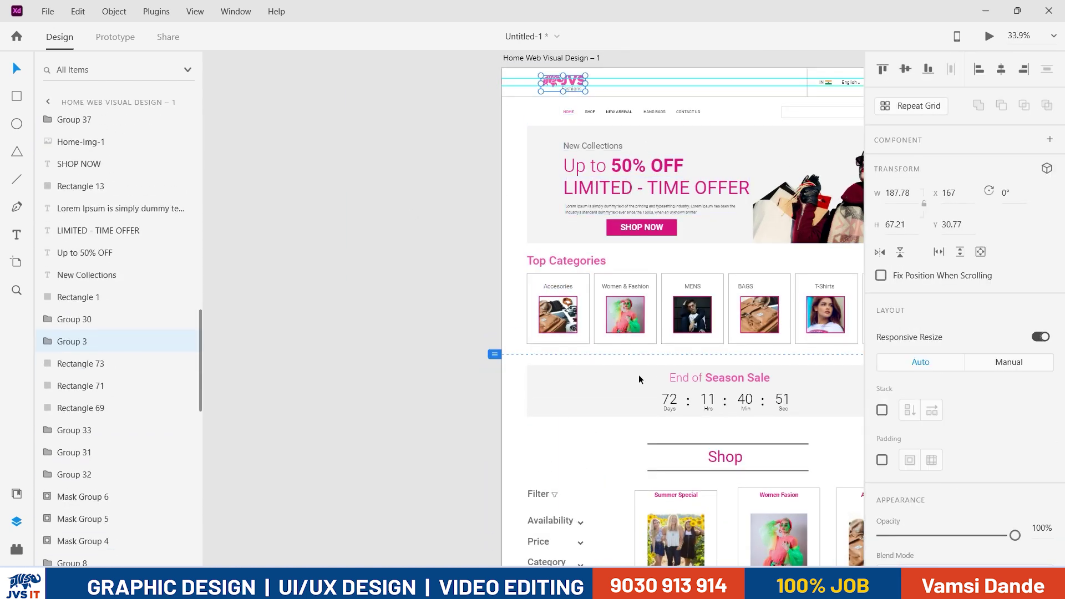
pyautogui.scroll(-10, 639, 323)
pyautogui.scroll(10, 589, 269)
pyautogui.hotkey('ctrl', 'v')
pyautogui.scroll(-10, 617, 297)
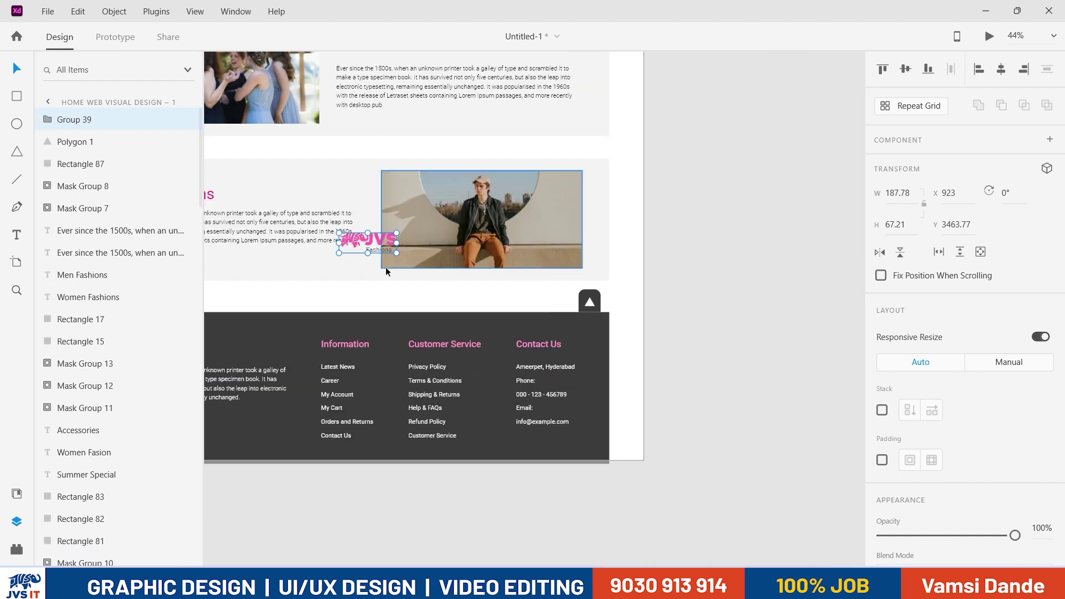
pyautogui.moveTo(368, 240); pyautogui.dragTo(733, 321)
pyautogui.scroll(3, 741, 333)
pyautogui.doubleClick(741, 332)
pyautogui.moveTo(819, 373); pyautogui.dragTo(747, 296)
pyautogui.press('0')
pyautogui.press('0')
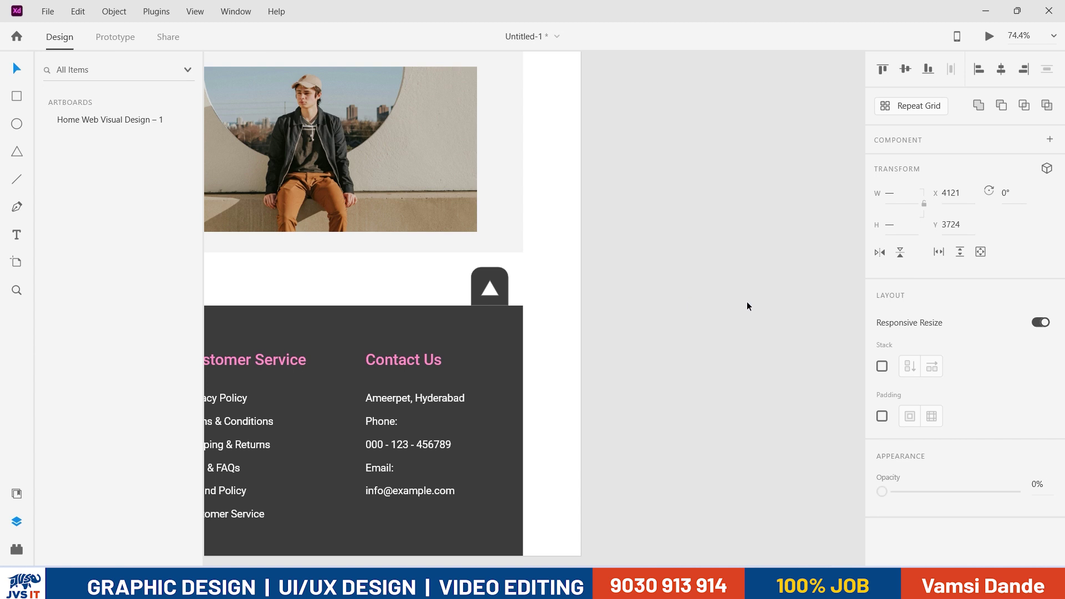
pyautogui.hotkey('ctrl', 'z')
# Step: Delete the lettering from the copied logo, keeping only its elephant mark
pyautogui.doubleClick(755, 321)
pyautogui.press('Delete')
pyautogui.click(777, 315)
pyautogui.press('Delete')
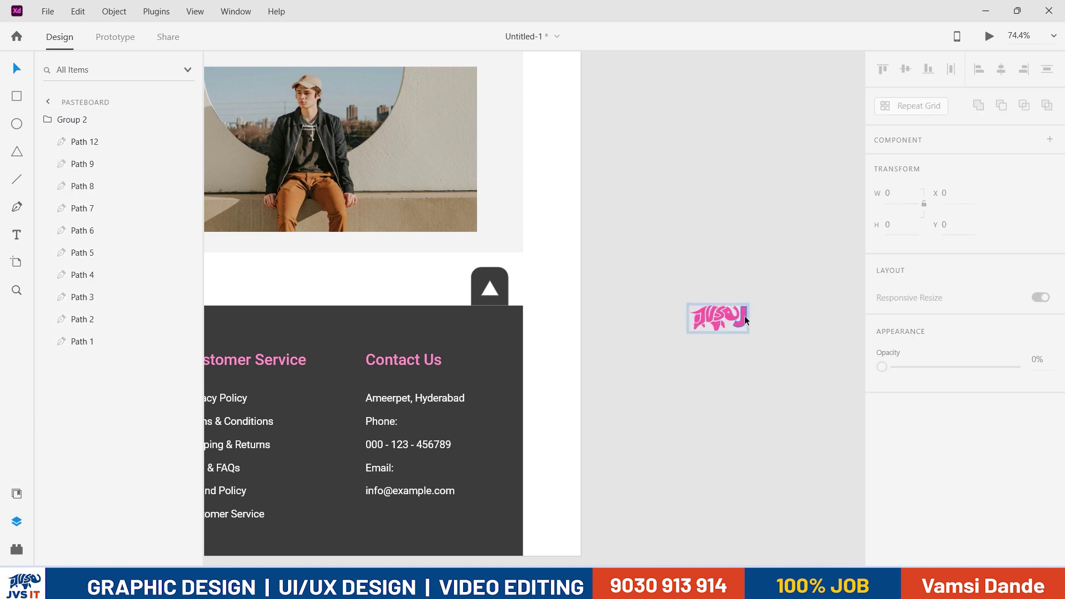
# Step: Move the elephant mark onto the dark tab above the footer and delete the triangle there
pyautogui.moveTo(759, 340); pyautogui.dragTo(680, 311)
pyautogui.scroll(3, 491, 291)
pyautogui.press('Delete')
# Step: Scale the elephant mark down to about 52 by 26 and position it inside the tab
pyautogui.click(516, 270)
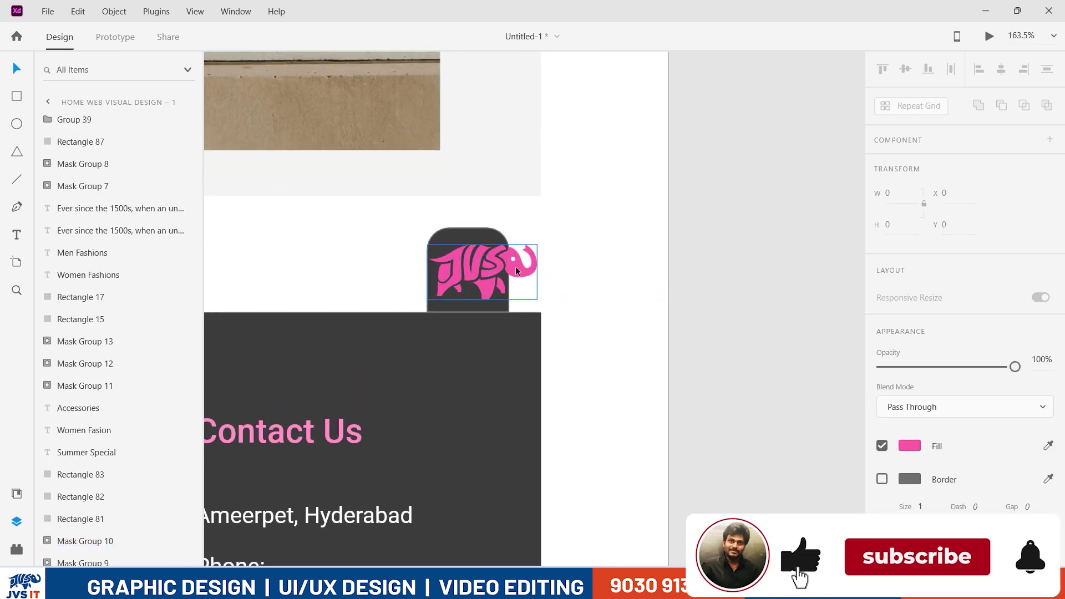
pyautogui.moveTo(537, 245); pyautogui.dragTo(480, 283)
pyautogui.press('e')
pyautogui.press('v')
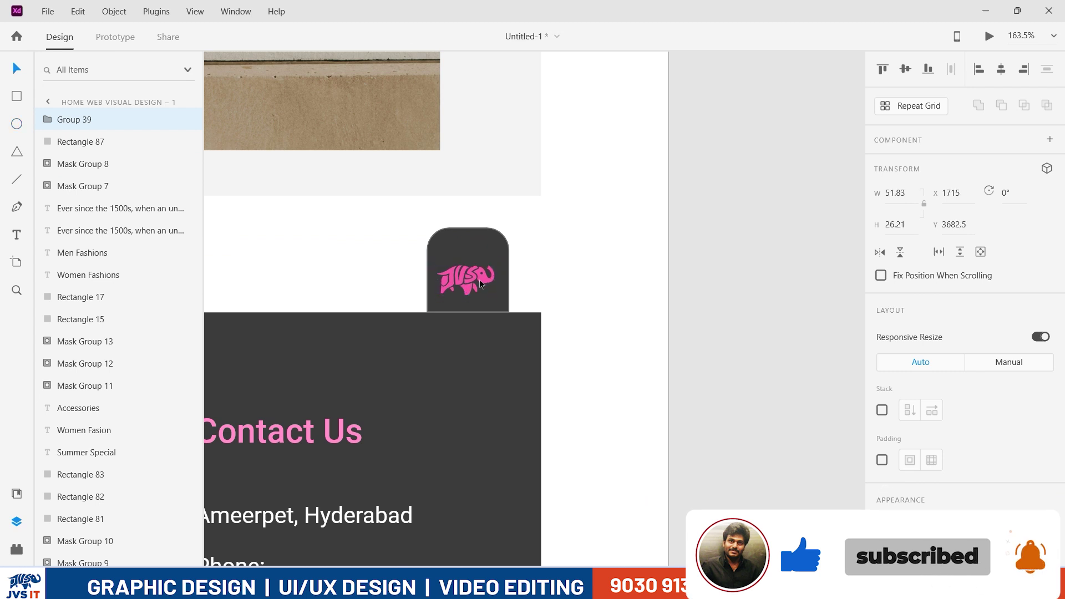
# Step: Lower the tab's upper edge so that the tab is 62 high around the elephant mark
pyautogui.click(665, 294)
pyautogui.click(467, 230)
pyautogui.moveTo(467, 228); pyautogui.dragTo(467, 243)
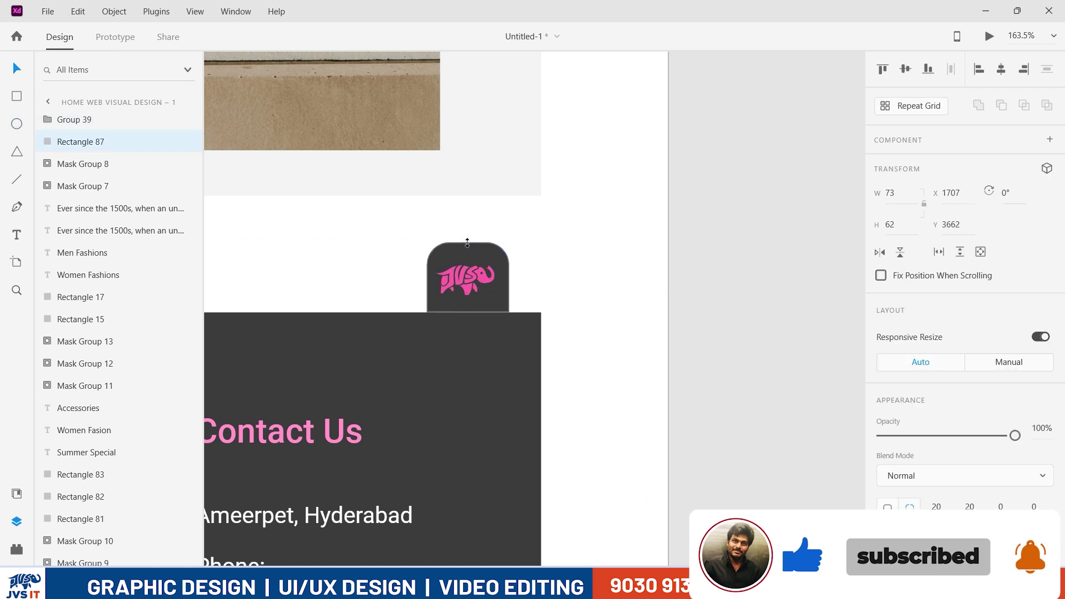
# Step: Nudge the elephant mark slightly to center it inside the dark tab above the footer
pyautogui.click(663, 338)
pyautogui.click(483, 282)
pyautogui.moveTo(483, 283); pyautogui.dragTo(482, 284)
pyautogui.click(708, 372)
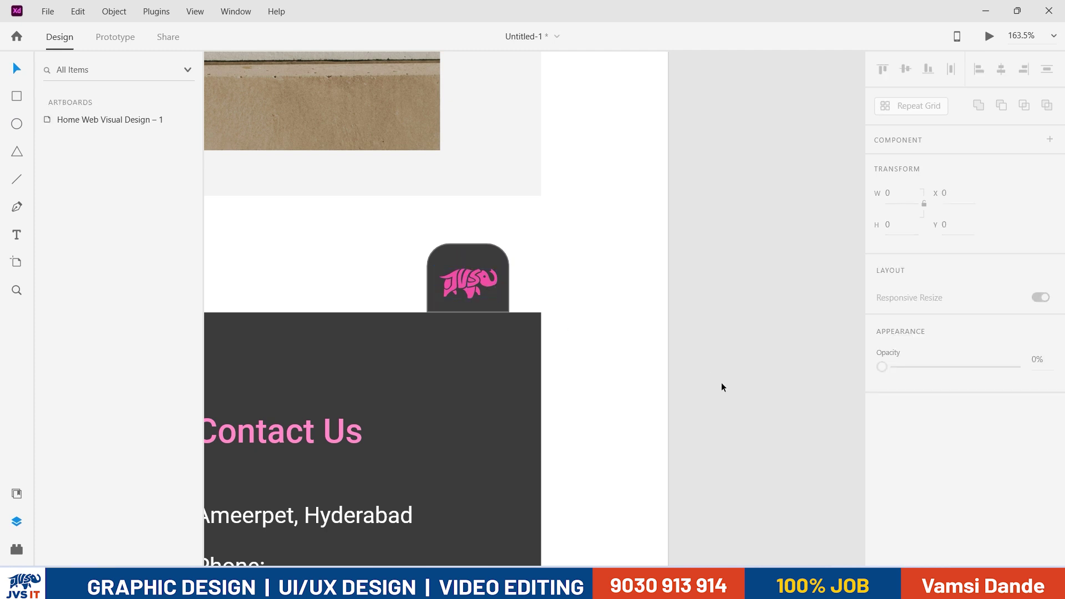
# Step: Group the elephant mark with the dark tab above the footer
pyautogui.hotkey('ctrl', '0')
pyautogui.scroll(3, 641, 449)
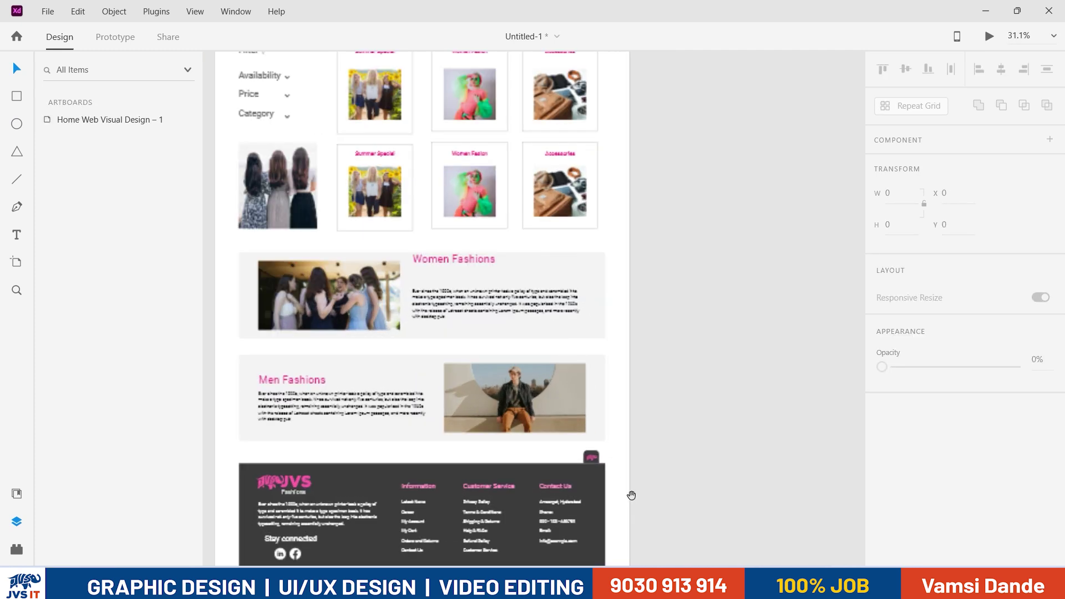
pyautogui.moveTo(631, 495); pyautogui.dragTo(683, 470)
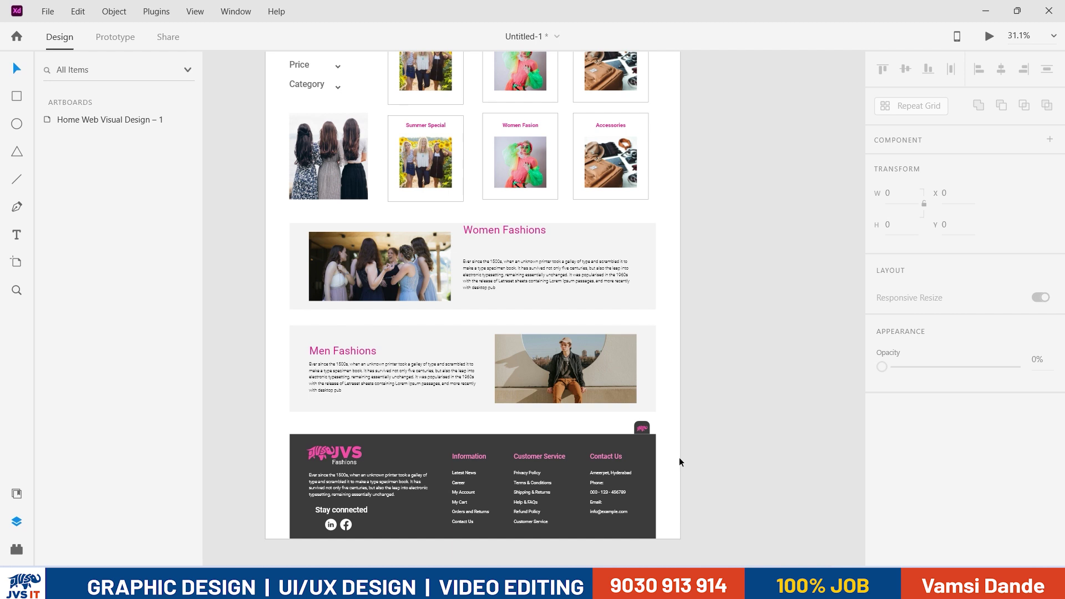
pyautogui.scroll(2, 637, 435)
pyautogui.click(656, 428)
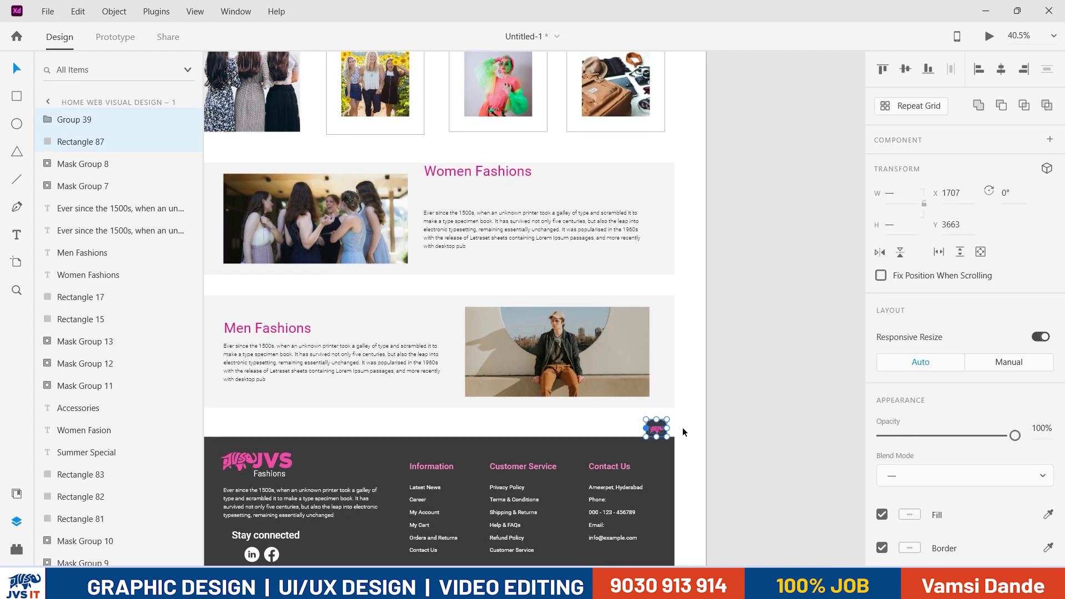
pyautogui.click(741, 430)
pyautogui.scroll(3, 697, 495)
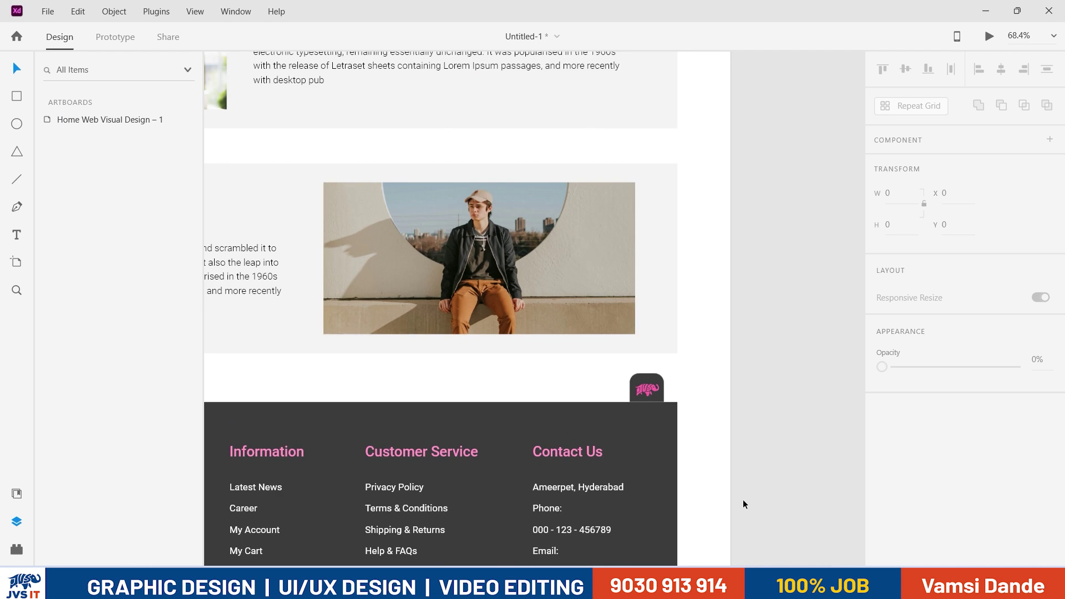
pyautogui.click(649, 391)
pyautogui.press('e')
pyautogui.moveTo(670, 369); pyautogui.dragTo(676, 345)
pyautogui.scroll(4, 665, 372)
pyautogui.press('v')
pyautogui.scroll(-8, 713, 428)
pyautogui.click(768, 439)
# Step: Select the Women Fashions and Men Fashions banners with their contents and nudge them up slightly
pyautogui.moveTo(749, 410); pyautogui.dragTo(183, 210)
pyautogui.press('Up')
pyautogui.press('Up')
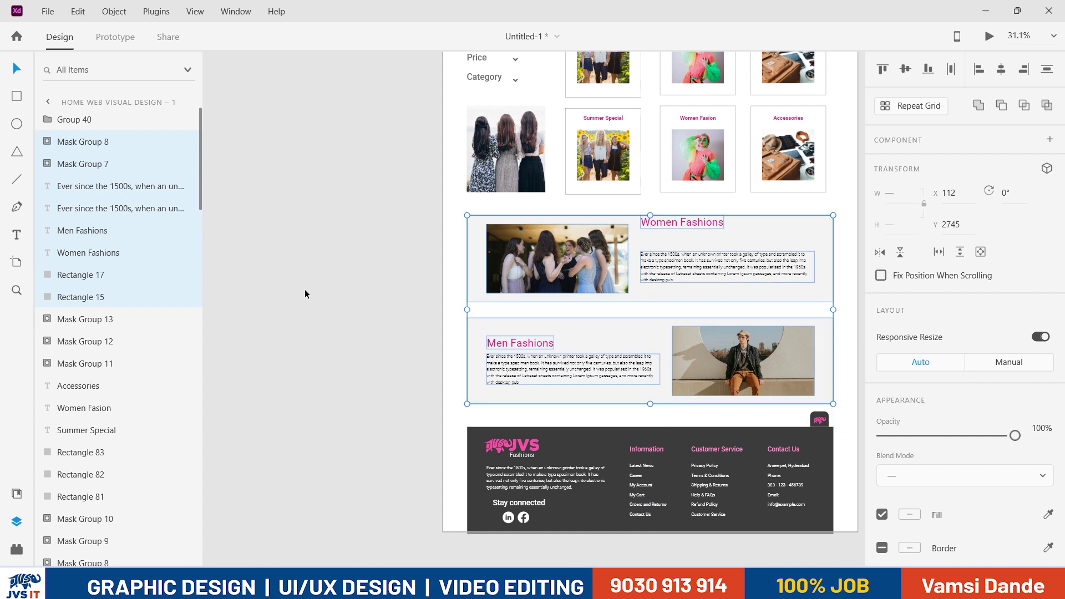
# Step: Save the document to the Desktop as "Navigating the single webpage with anchor links"
pyautogui.hotkey('ctrl', '0')
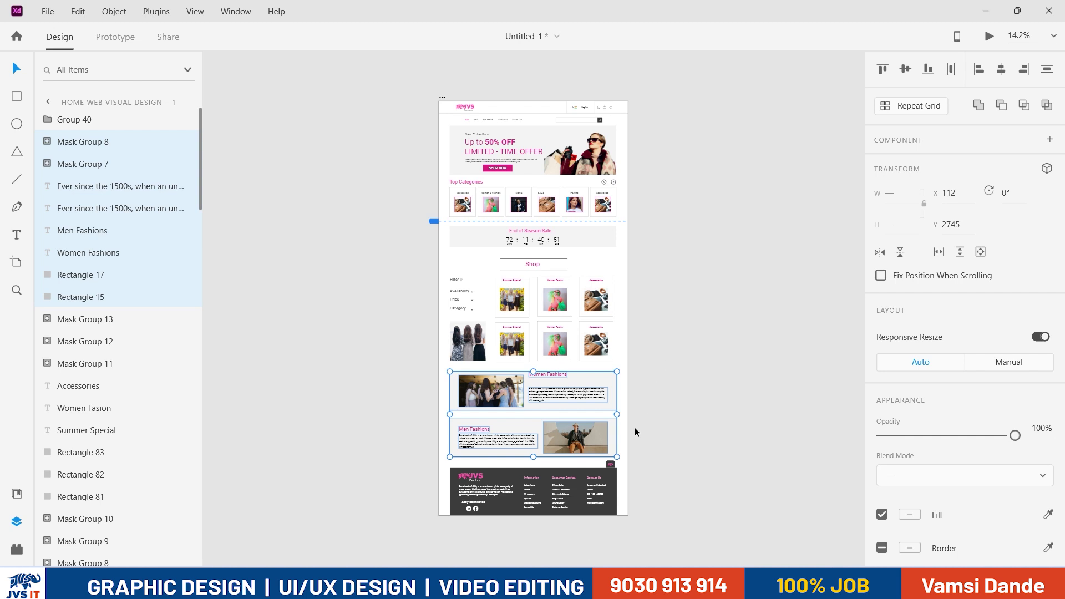
pyautogui.scroll(5, 637, 428)
pyautogui.scroll(3, 709, 418)
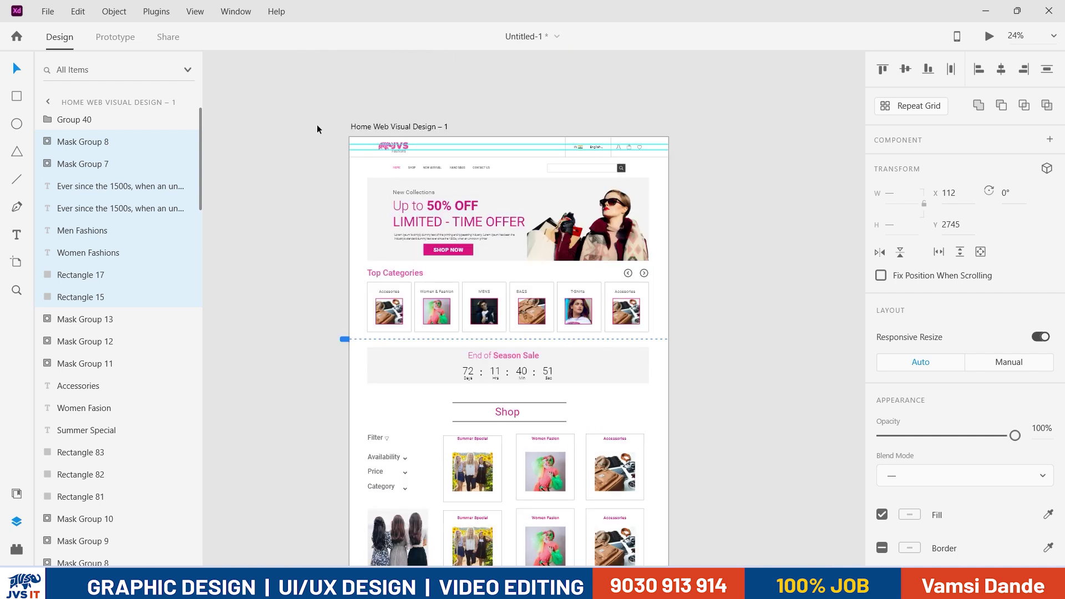
pyautogui.scroll(3, 408, 150)
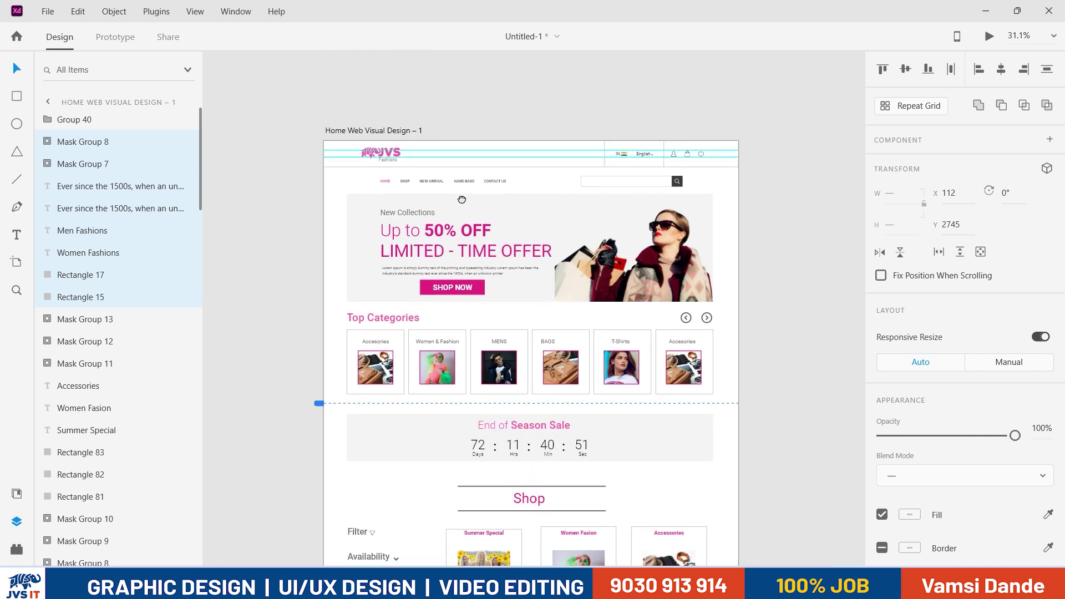
pyautogui.scroll(3, 508, 199)
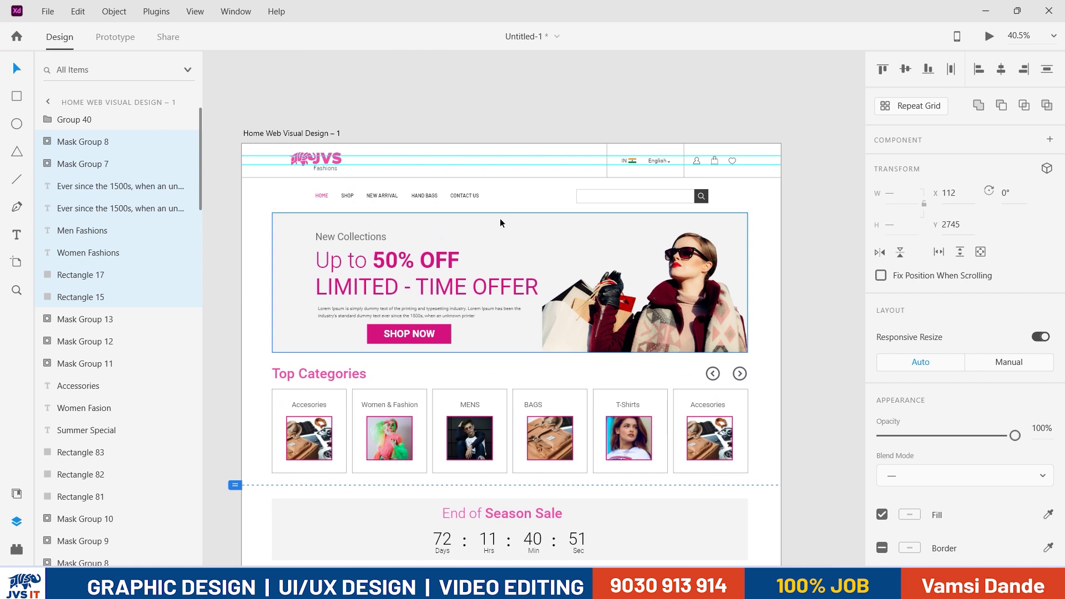
pyautogui.hotkey('ctrl', 's')
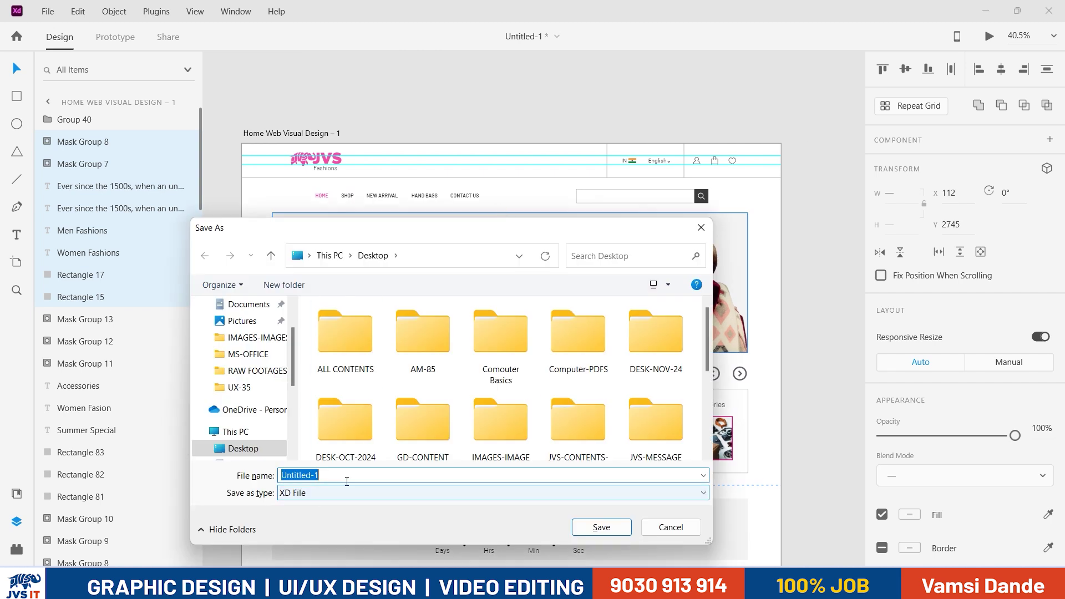
pyautogui.write('nA')
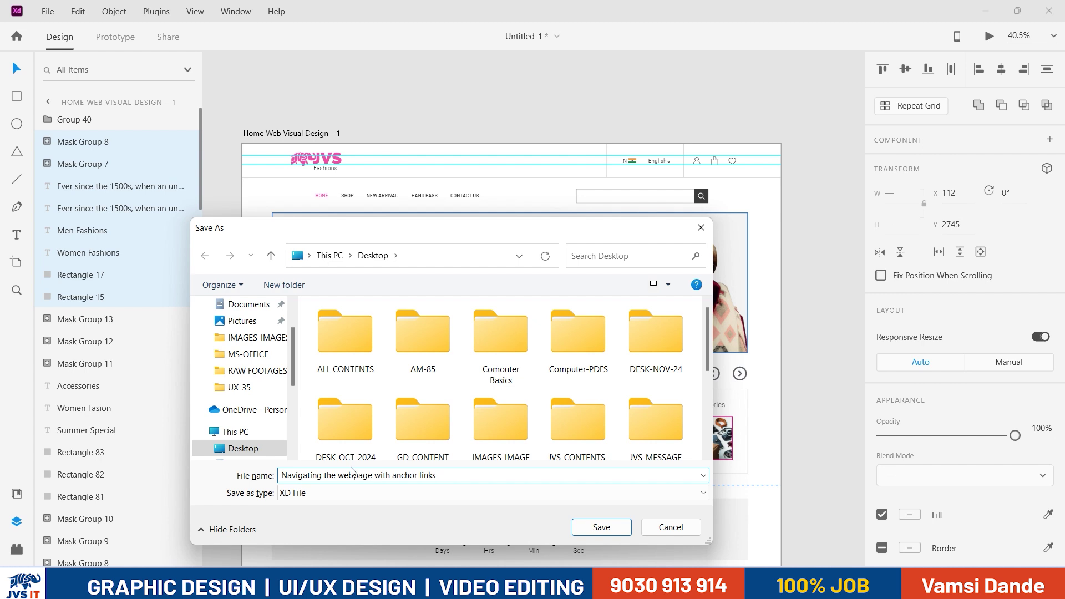
pyautogui.write('single')
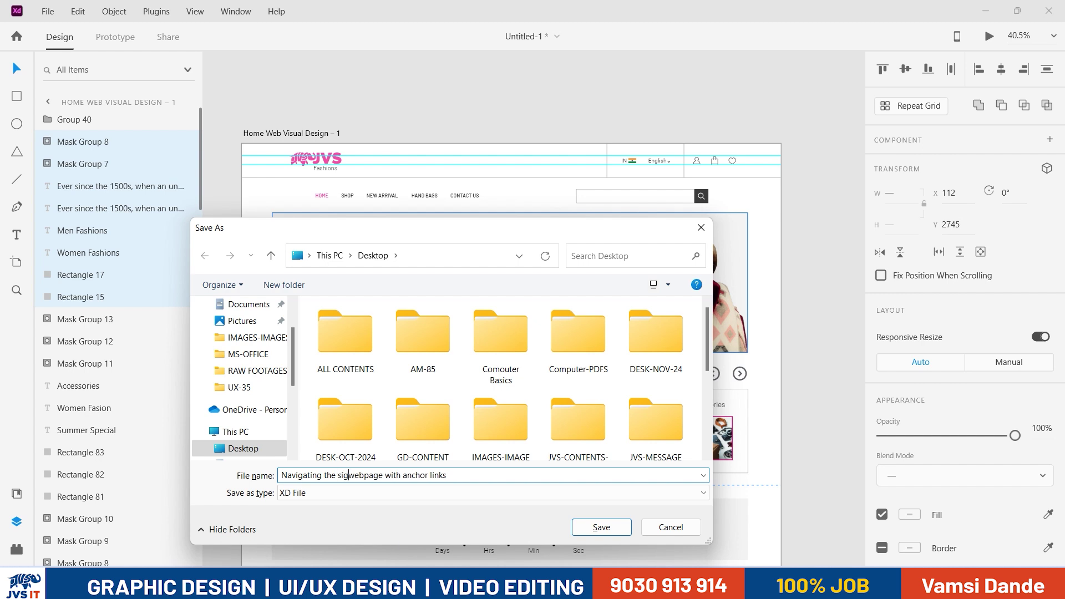
pyautogui.press('Return')
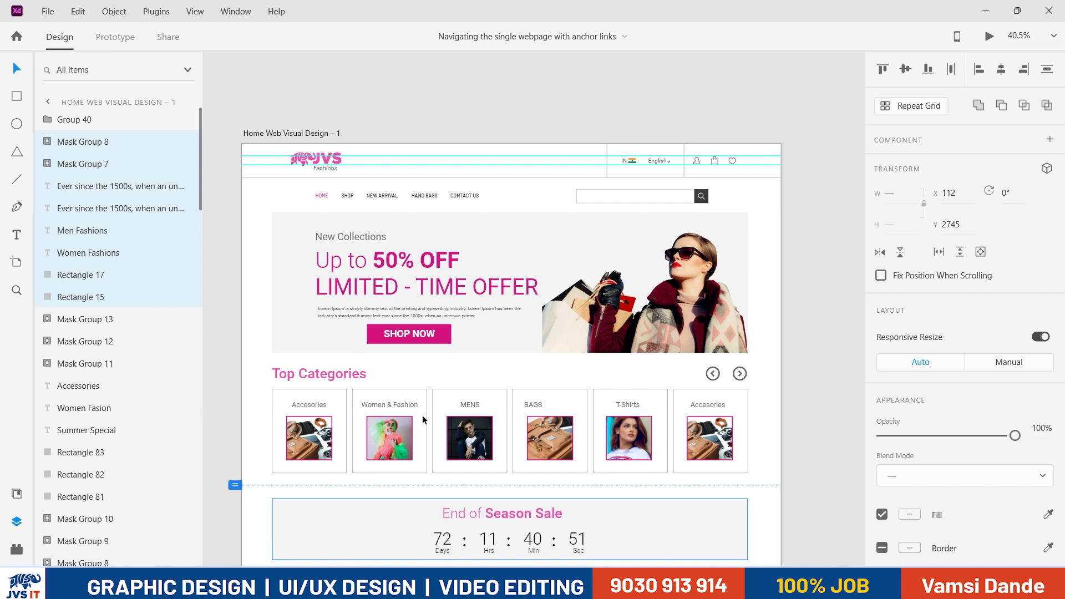
# Step: Rename the artboard "Webpage-Anchor links" and save the document
pyautogui.doubleClick(292, 134)
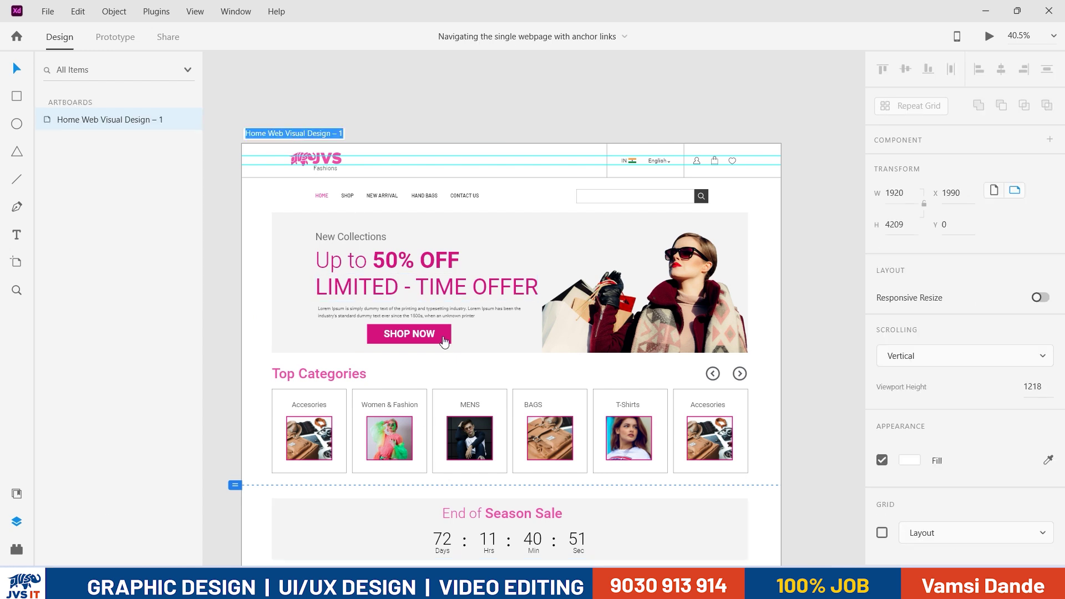
pyautogui.write('Webpage')
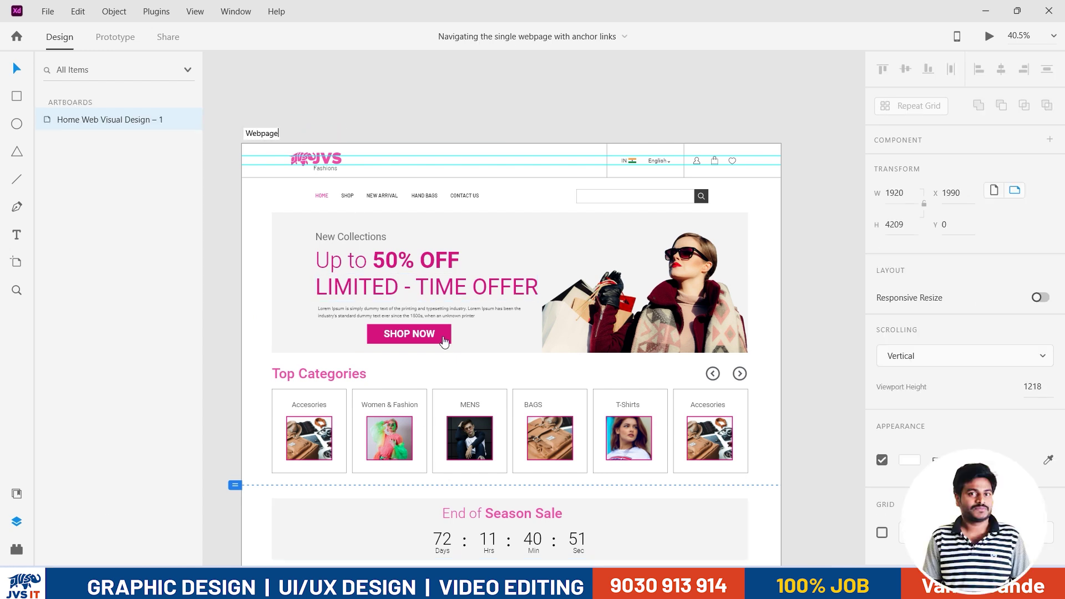
pyautogui.write('-Anchor links')
pyautogui.press('Return')
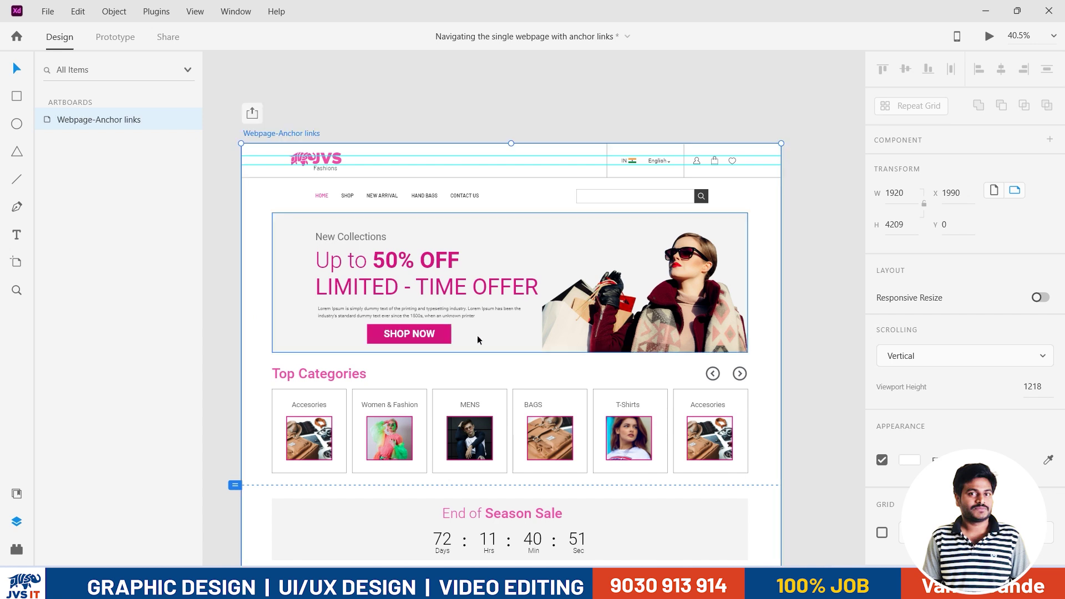
pyautogui.hotkey('ctrl', 's')
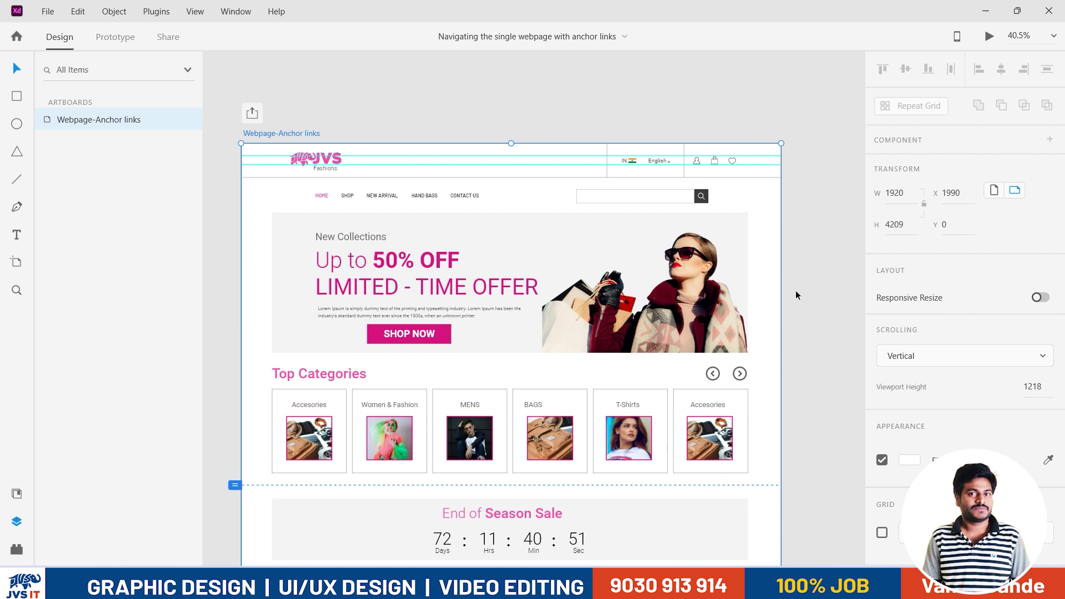
# Step: Examine the header's navigation links, including SHOP, NEW ARRIVAL and CONTACT US, that need anchor targets
pyautogui.scroll(3, 623, 247)
pyautogui.moveTo(678, 269); pyautogui.dragTo(741, 269)
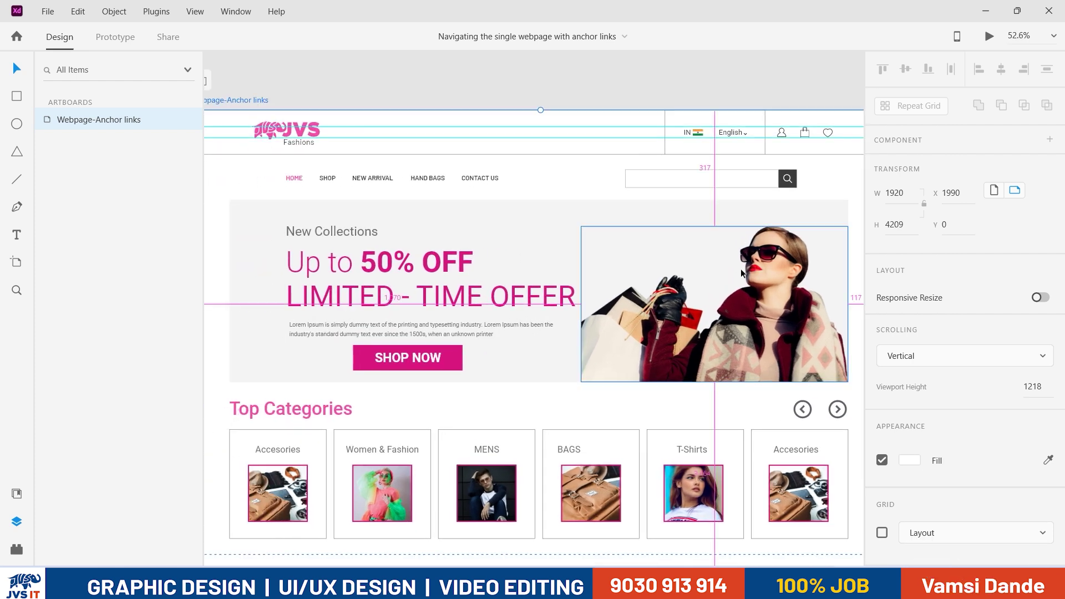
pyautogui.scroll(4, 404, 214)
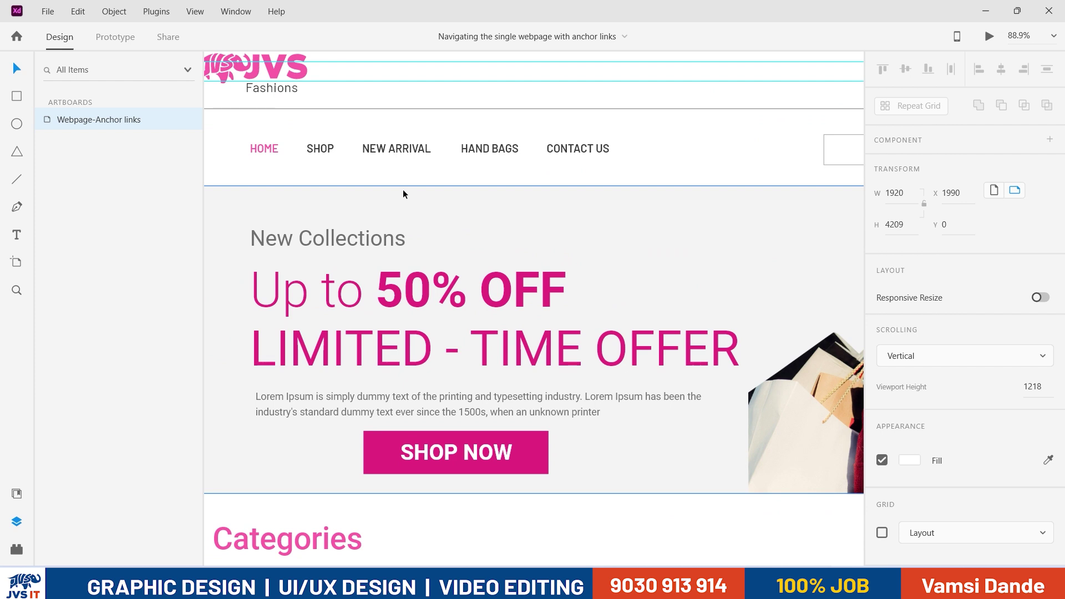
pyautogui.scroll(-3, 402, 194)
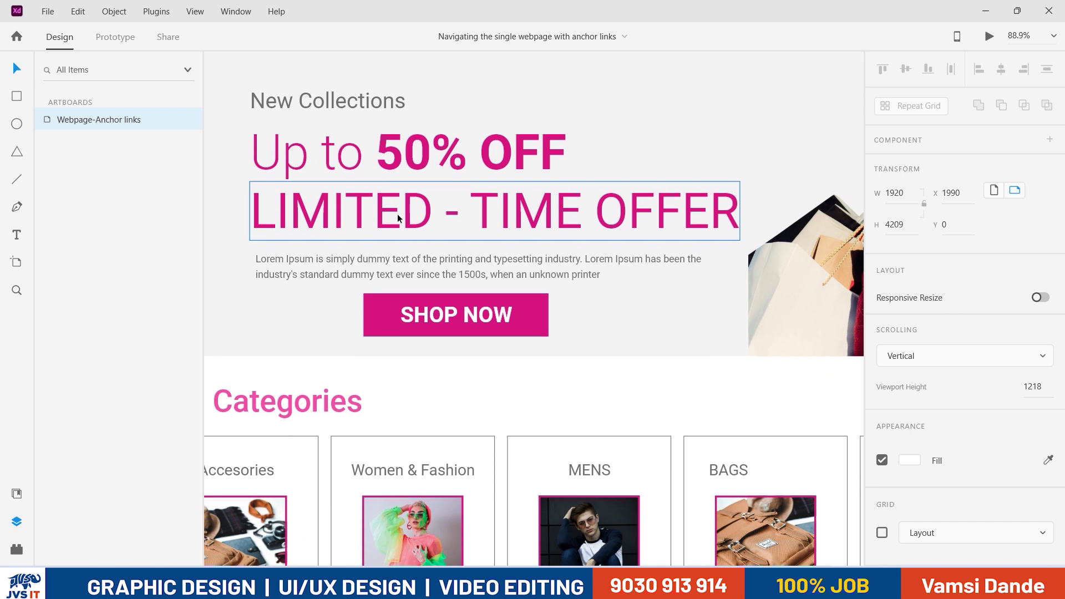
pyautogui.scroll(2, 389, 224)
pyautogui.scroll(1, 389, 224)
pyautogui.click(489, 163)
pyautogui.click(394, 161)
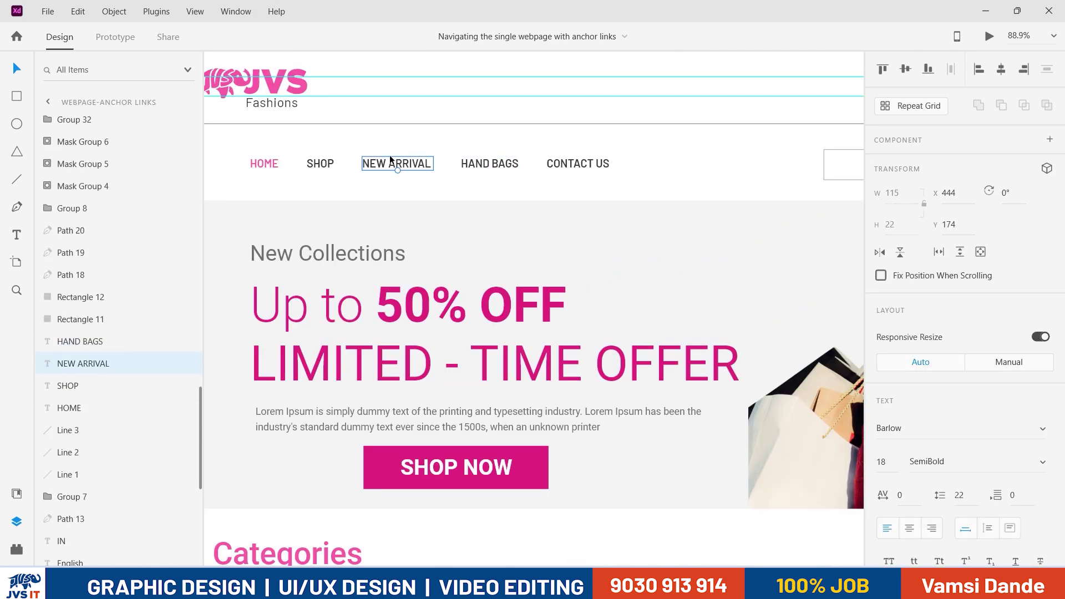
pyautogui.click(326, 161)
pyautogui.click(576, 163)
pyautogui.scroll(-5, 558, 252)
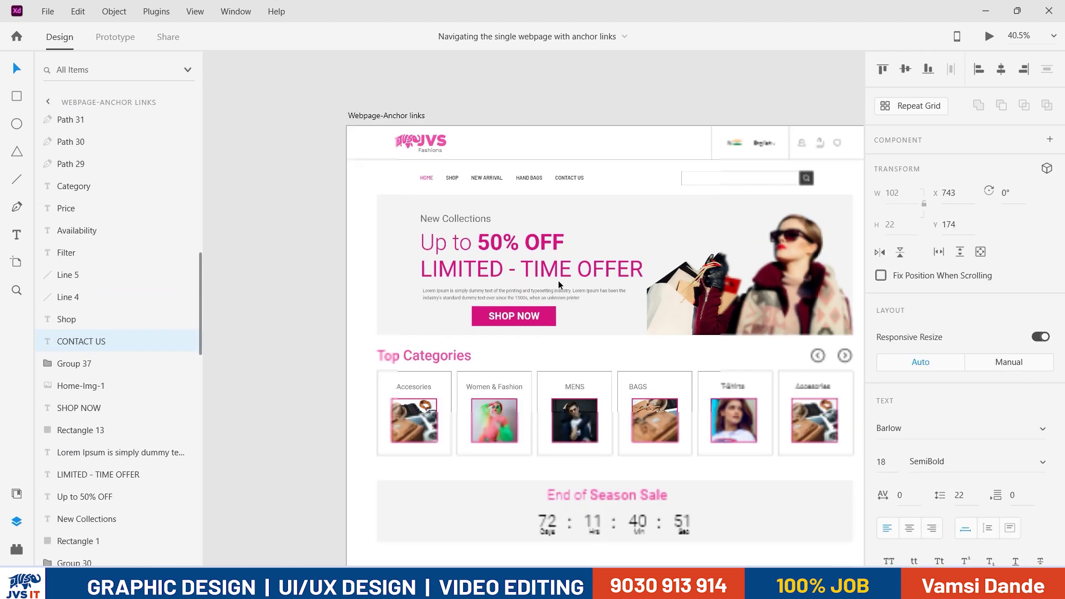
pyautogui.moveTo(558, 252); pyautogui.dragTo(443, 198)
pyautogui.scroll(3, 498, 379)
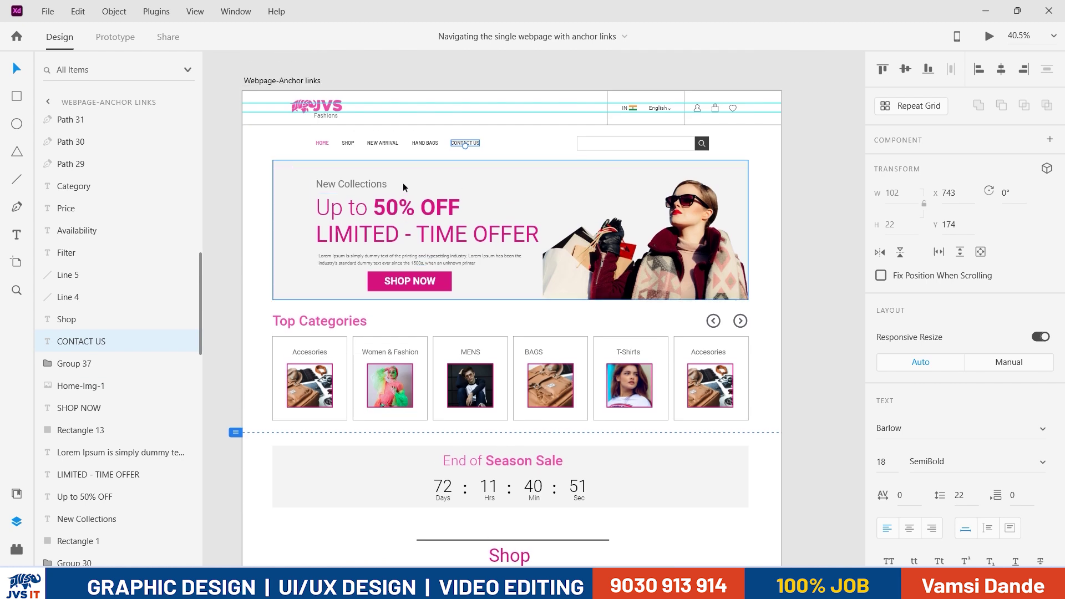
pyautogui.click(353, 143)
# Step: Rename the layer of the Shop section heading to "#Shop"
pyautogui.scroll(-2, 539, 444)
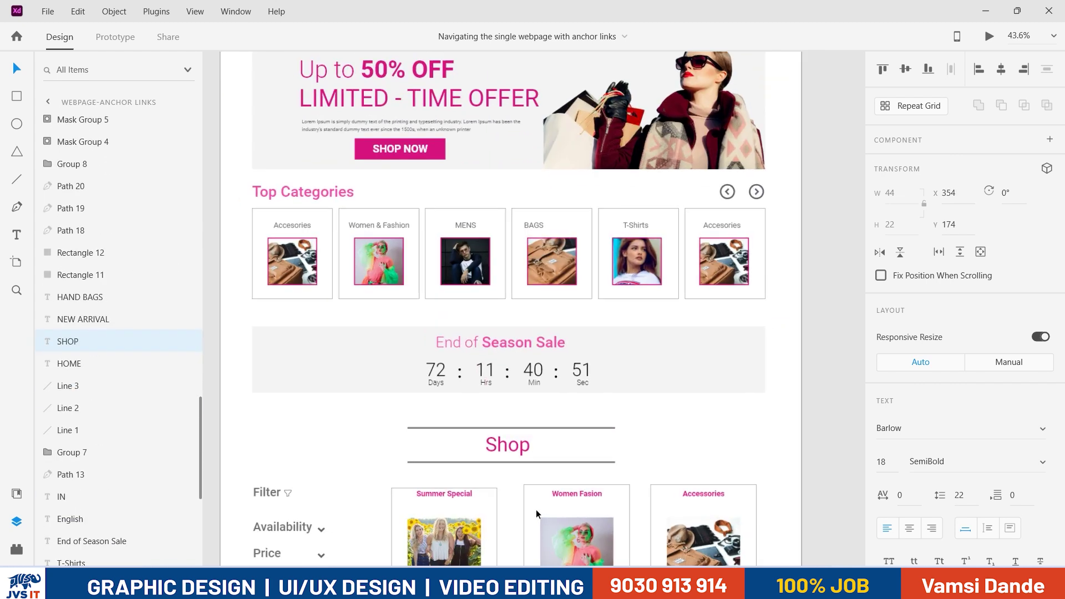
pyautogui.scroll(3, 506, 401)
pyautogui.click(505, 401)
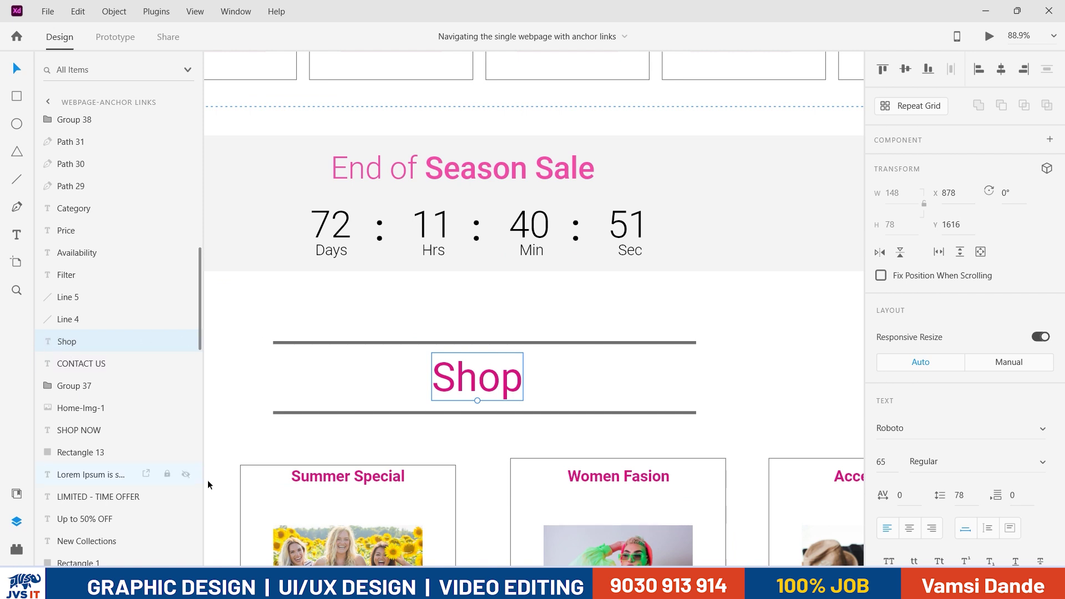
pyautogui.doubleClick(47, 341)
pyautogui.press('Home')
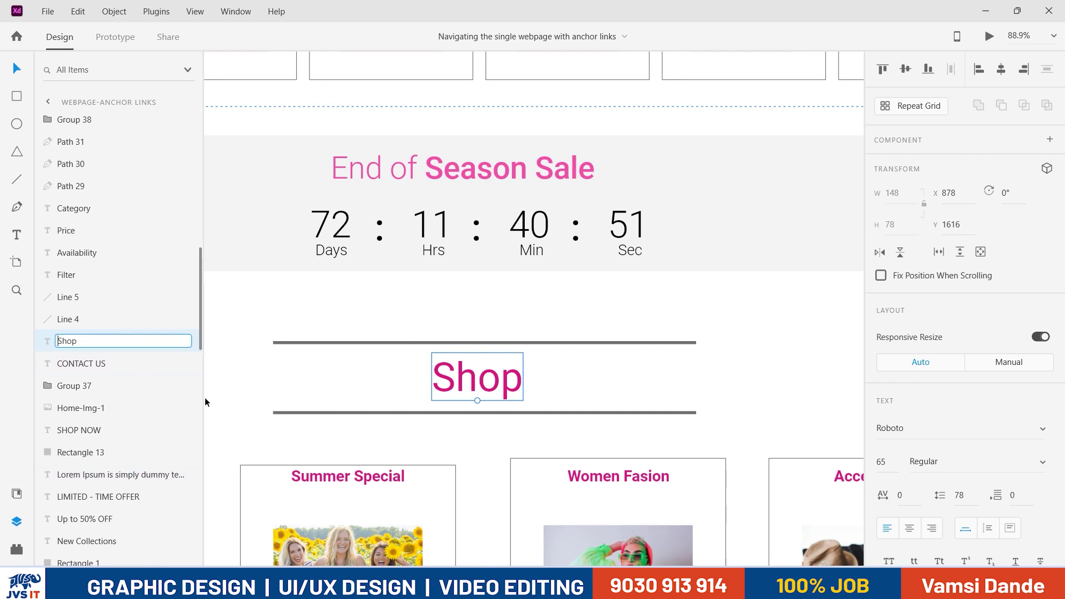
pyautogui.press('Return')
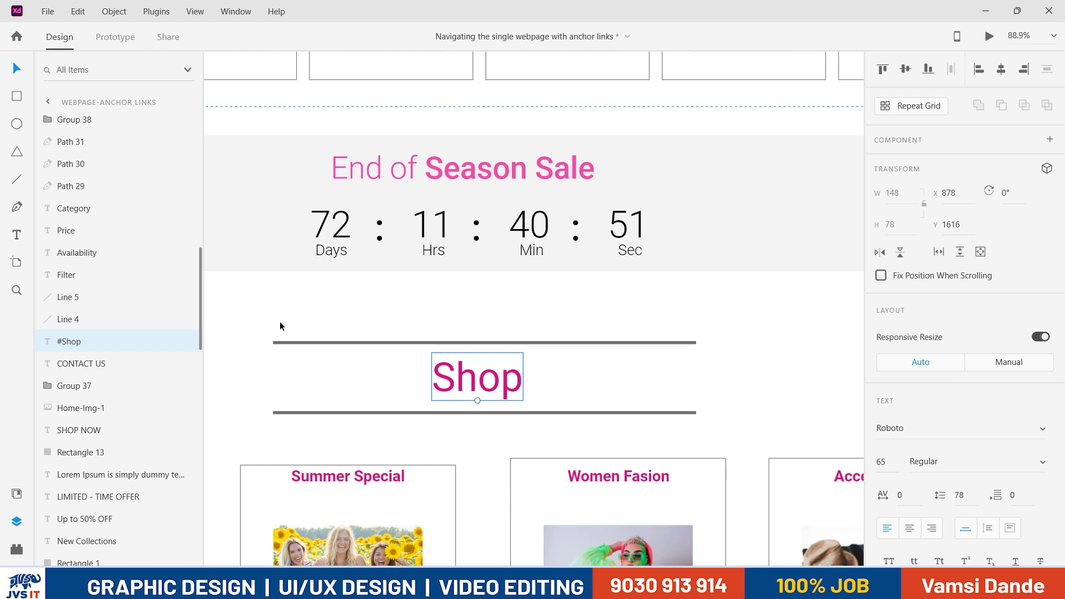
# Step: Draw a rectangle about 92 by 38 over the SHOP link in the header navigation
pyautogui.scroll(-6, 402, 286)
pyautogui.scroll(5, 420, 154)
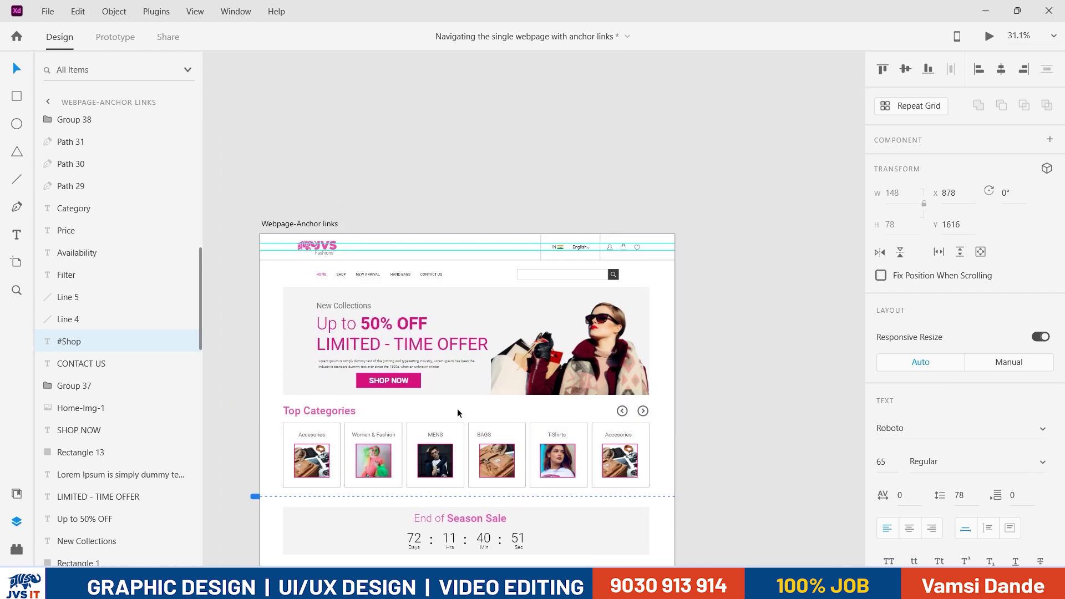
pyautogui.scroll(6, 355, 267)
pyautogui.press('r')
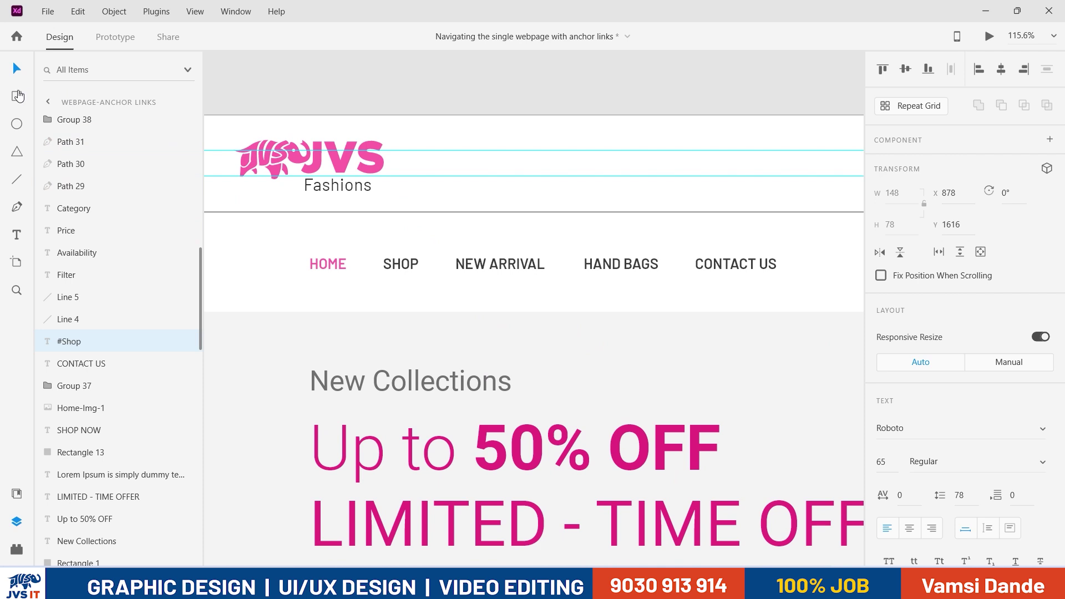
pyautogui.scroll(2, 380, 245)
pyautogui.moveTo(376, 244)
pyautogui.mouseDown()
pyautogui.moveTo(461, 283)
pyautogui.moveTo(444, 264)
pyautogui.moveTo(465, 266)
pyautogui.moveTo(448, 266)
pyautogui.mouseUp()
pyautogui.press('v')
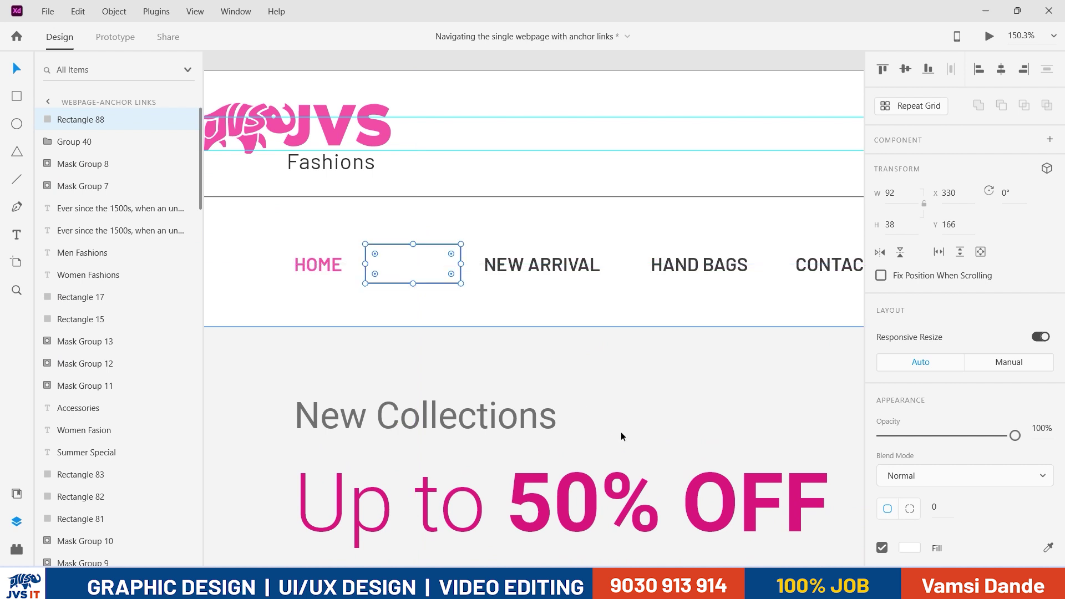
pyautogui.scroll(-5, 989, 337)
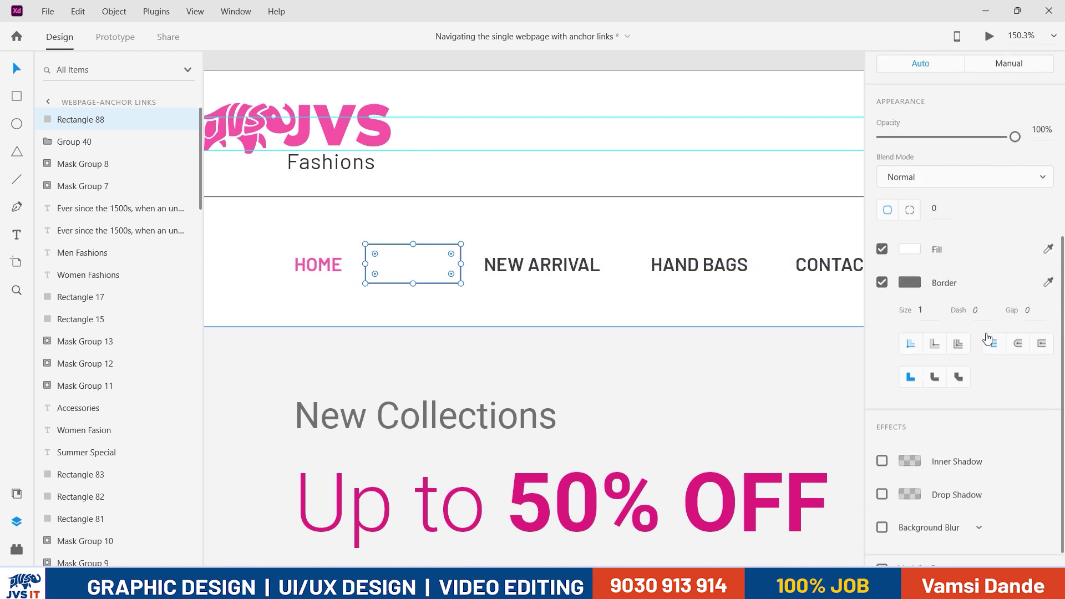
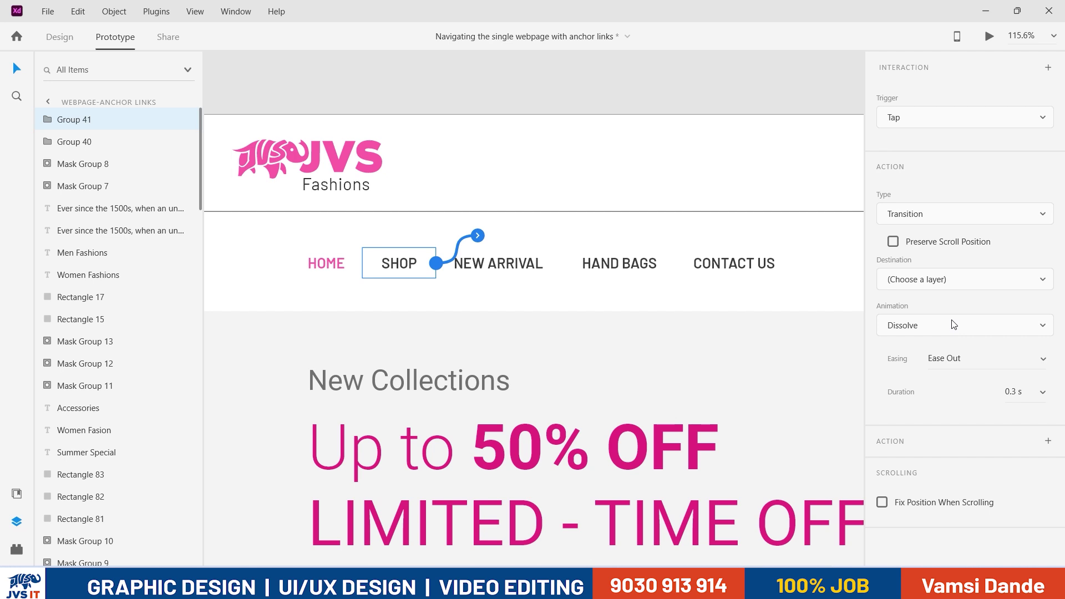
# Step: Review the available action types for the SHOP link's tap interaction
pyautogui.click(953, 214)
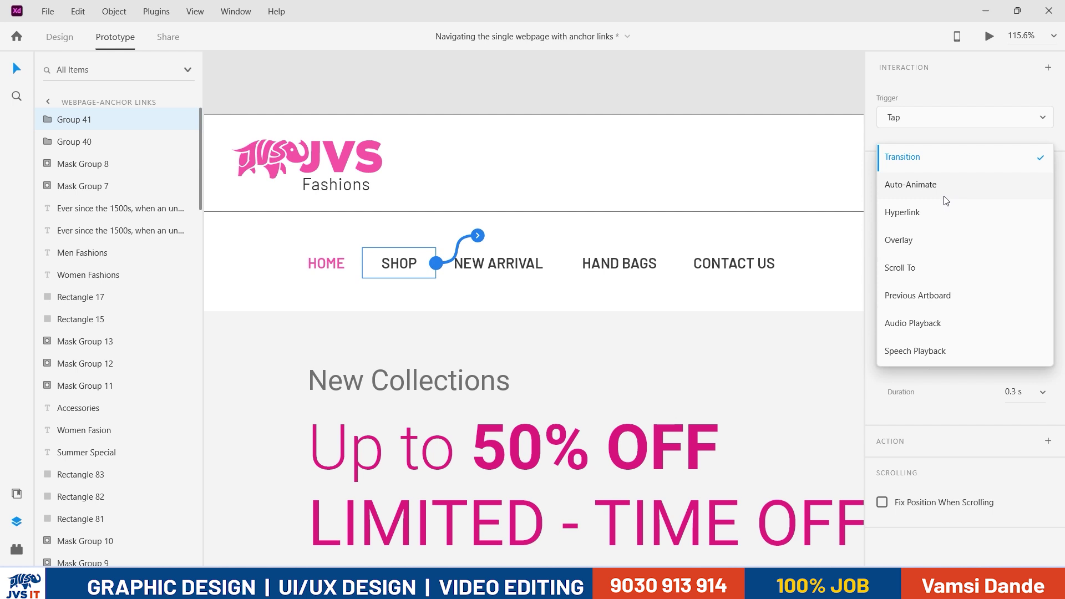
pyautogui.click(613, 289)
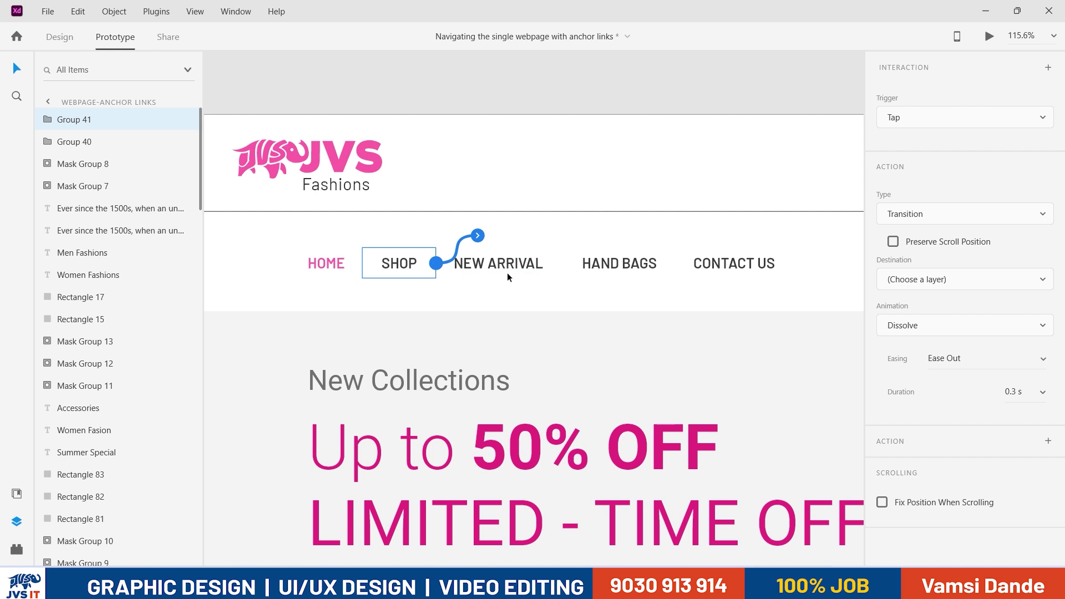
# Step: Set the SHOP link's tap action to Scroll To with #Shop as the destination
pyautogui.scroll(-5, 508, 269)
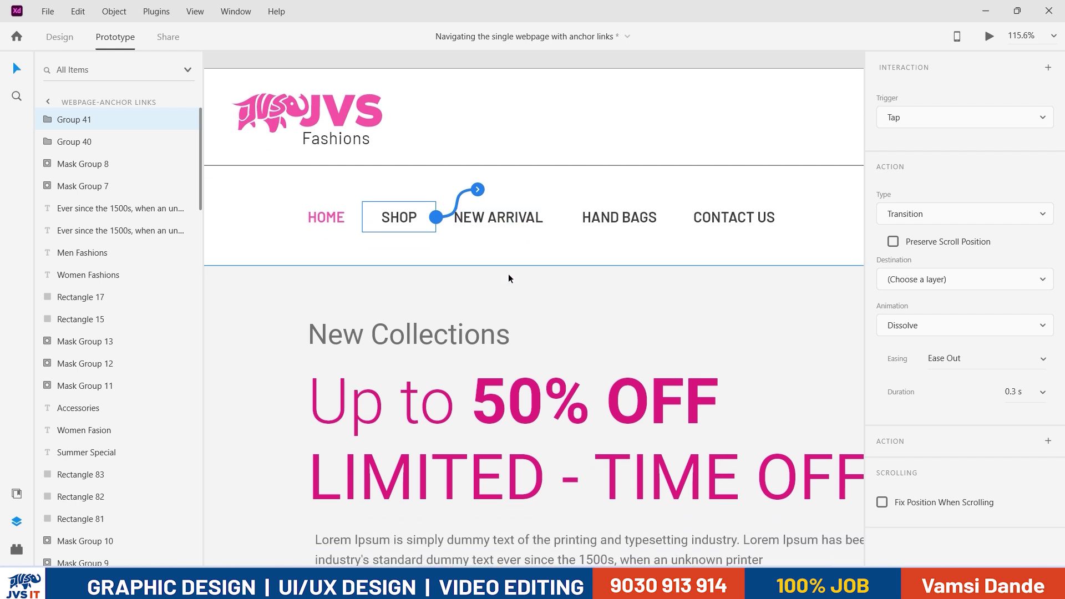
pyautogui.scroll(-2, 510, 278)
pyautogui.scroll(4, 510, 278)
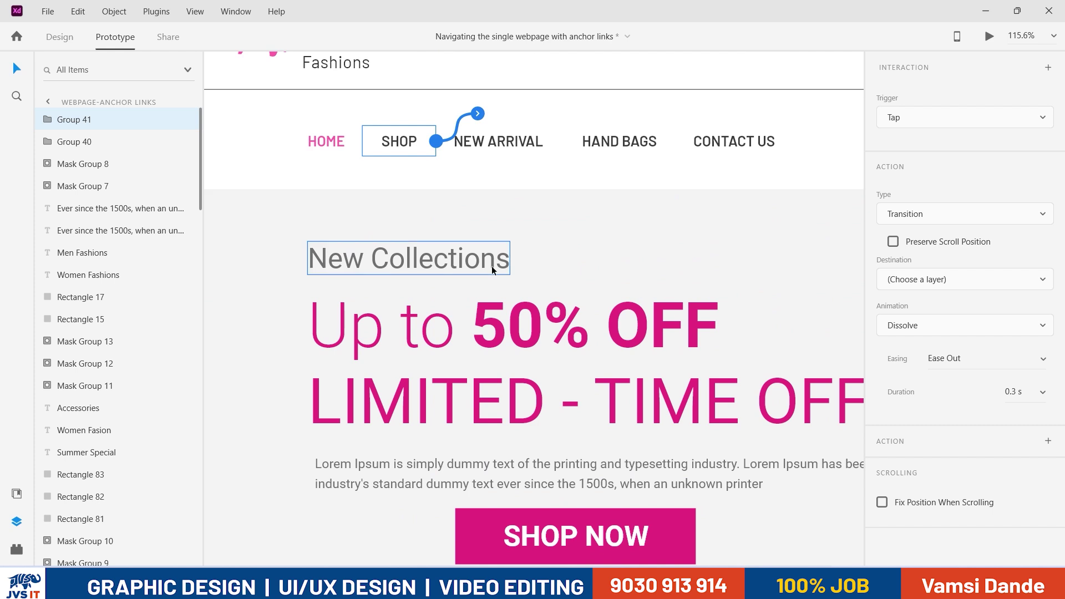
pyautogui.click(969, 219)
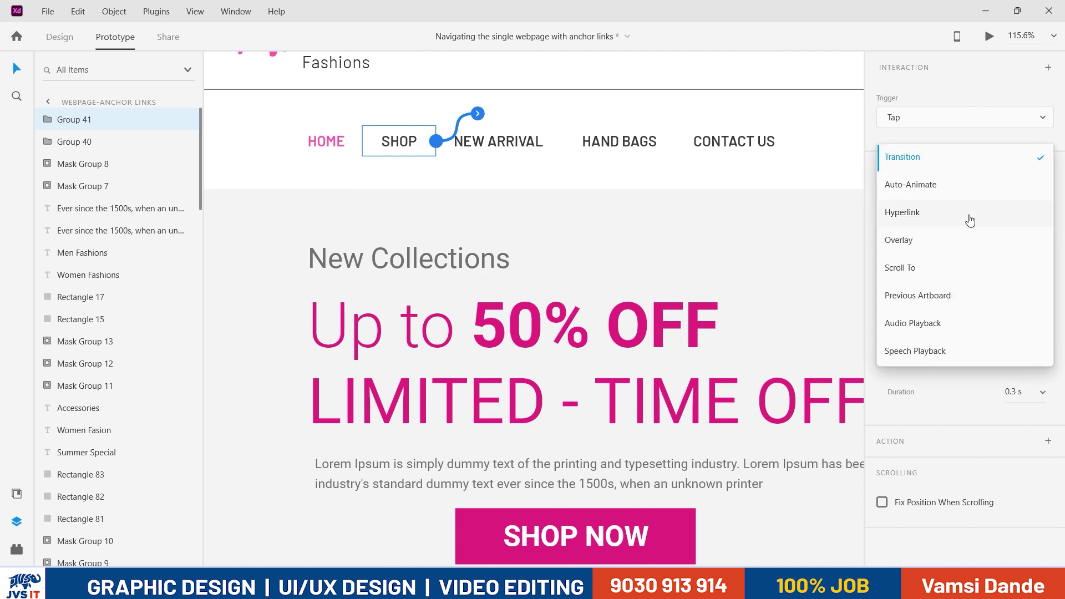
pyautogui.click(957, 268)
pyautogui.click(957, 267)
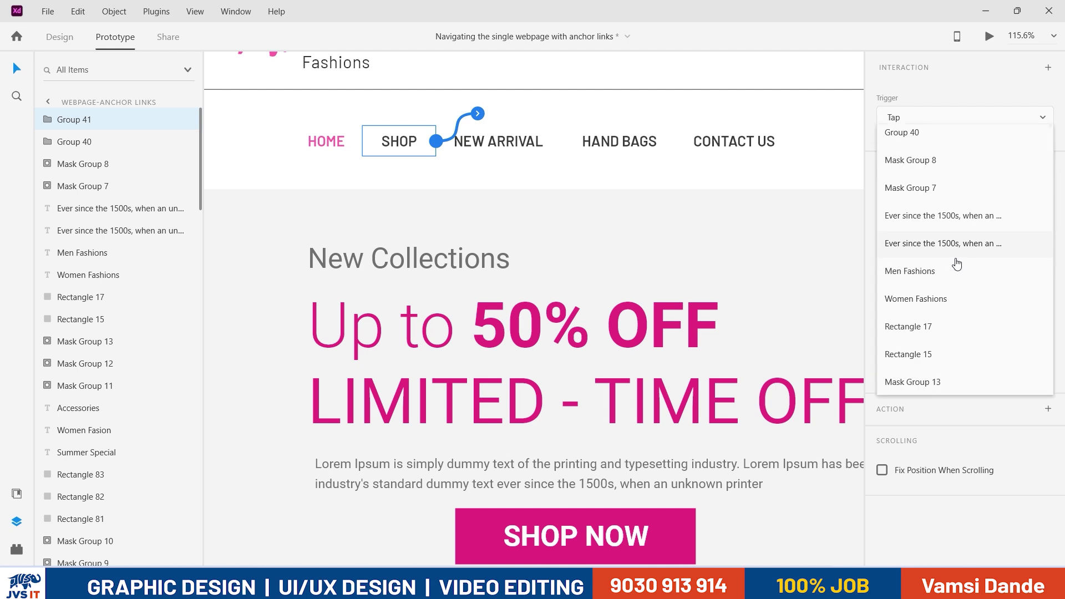
pyautogui.scroll(-6, 957, 293)
pyautogui.scroll(-10, 957, 293)
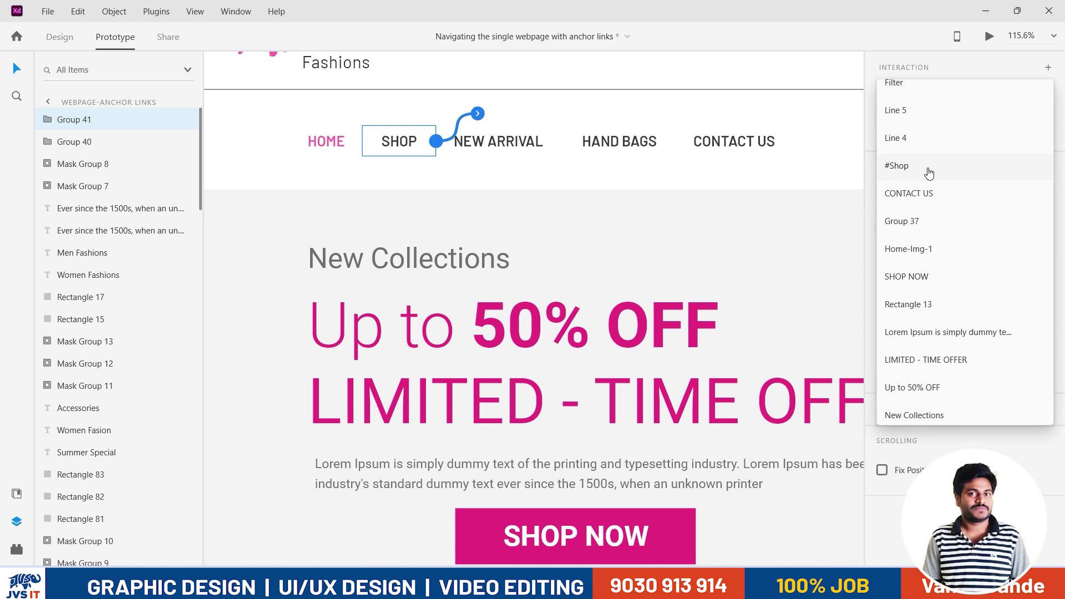
pyautogui.click(928, 172)
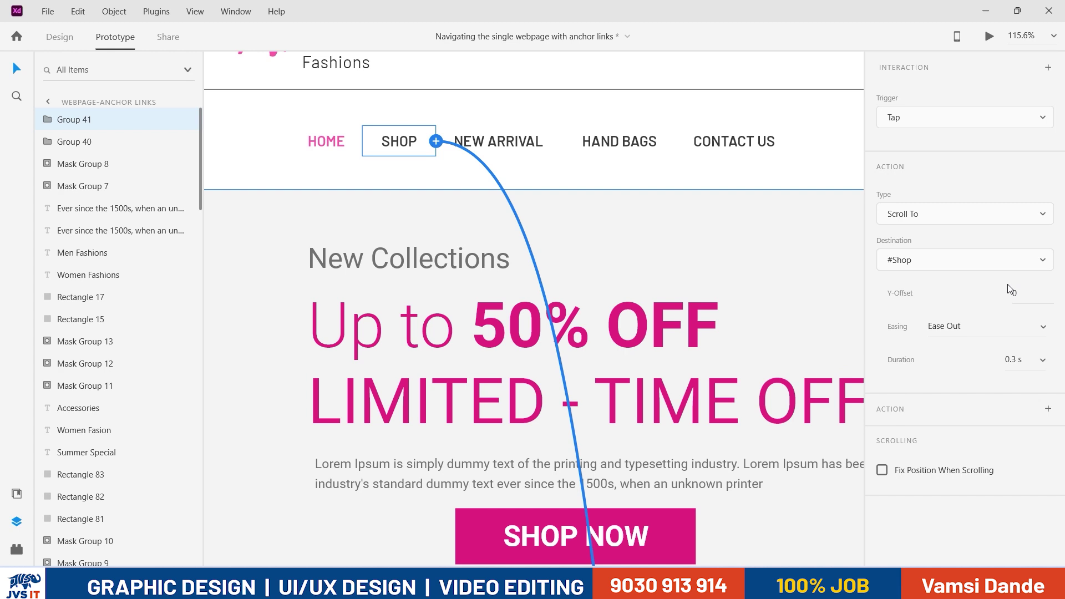
# Step: Set the duration of the SHOP link's scroll action to 1 s
pyautogui.click(990, 362)
pyautogui.write('1')
pyautogui.press('Return')
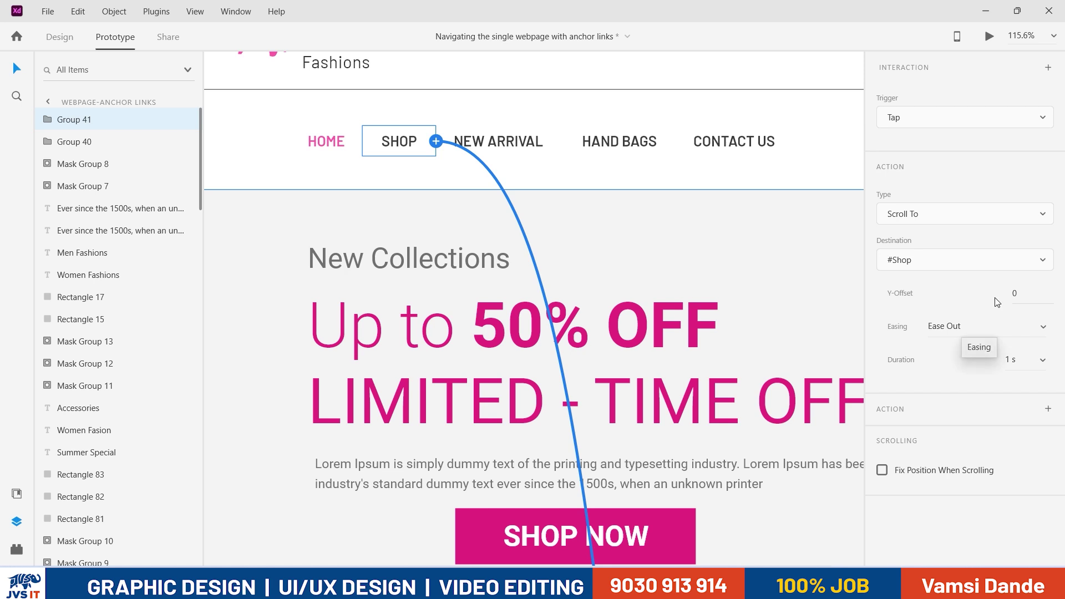
pyautogui.click(1015, 293)
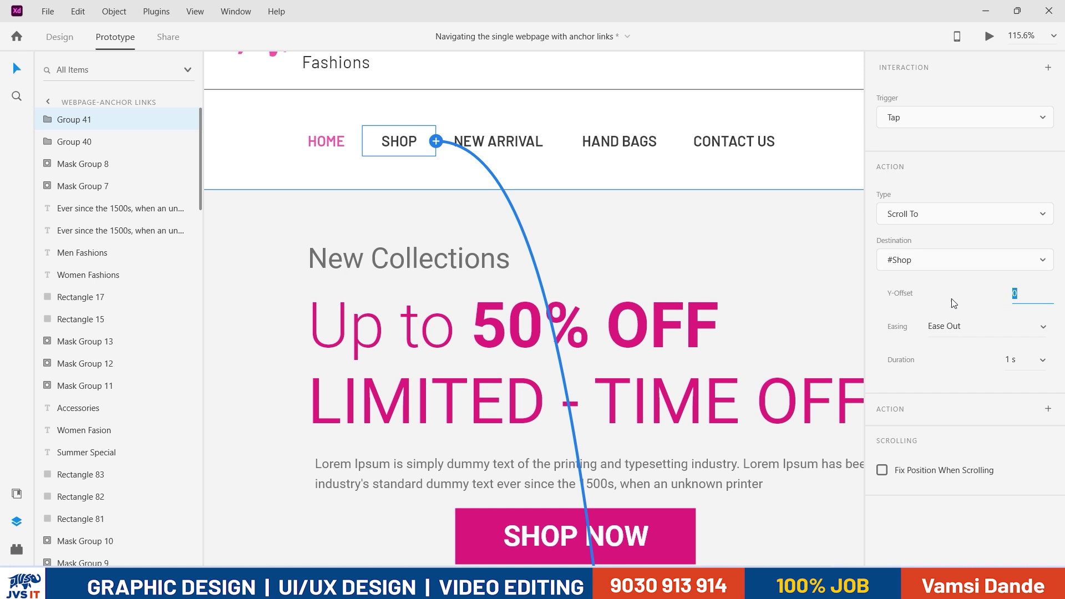
pyautogui.scroll(-3, 567, 249)
pyautogui.scroll(-1, 567, 248)
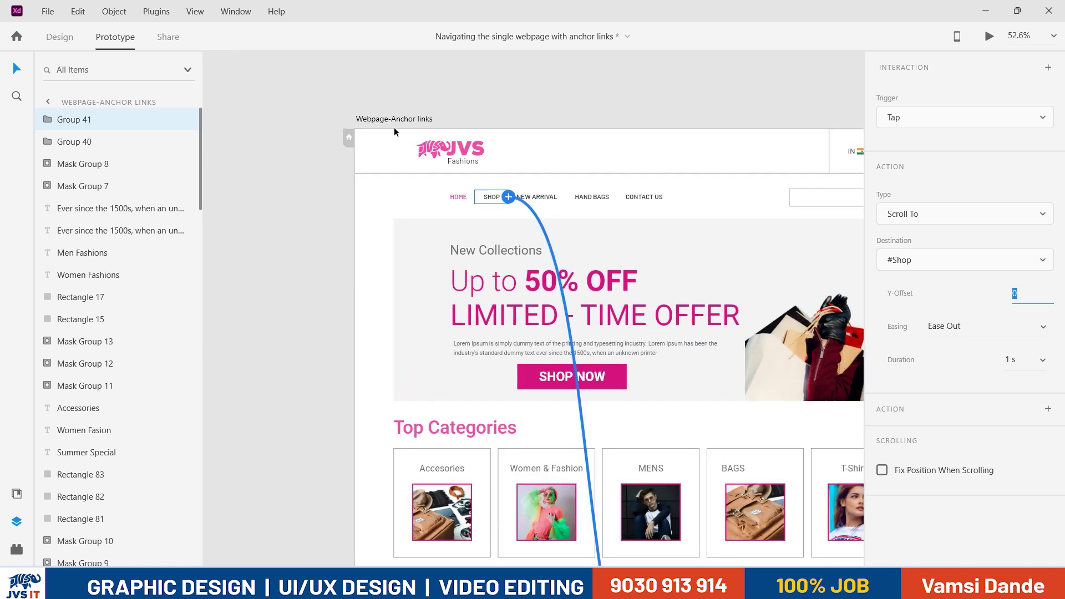
# Step: Preview the Webpage-Anchor links artboard, test where the SHOP link scrolls, and close the preview
pyautogui.click(395, 116)
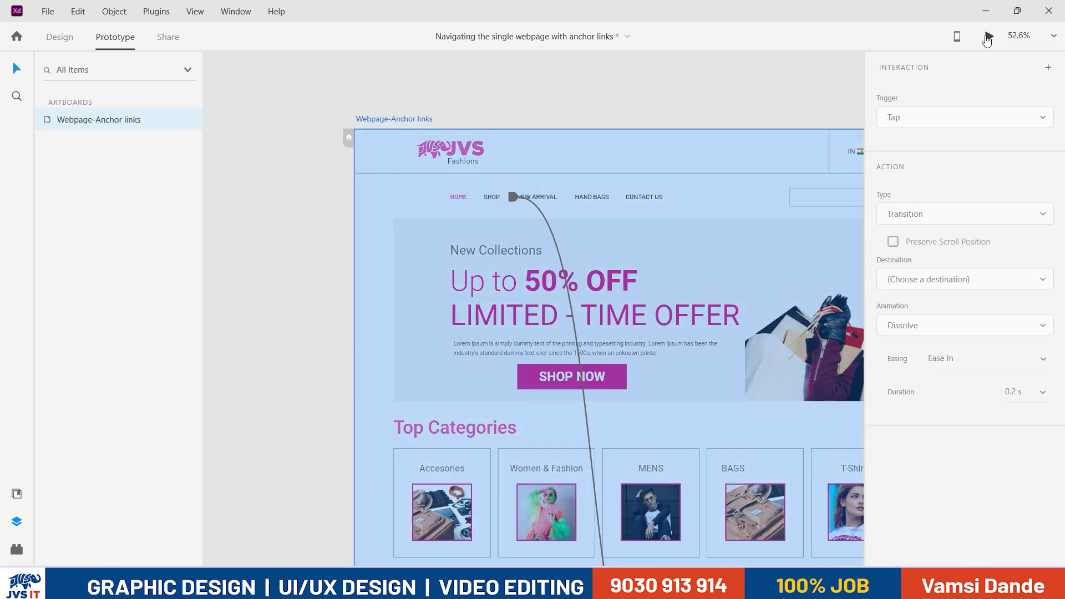
pyautogui.click(988, 37)
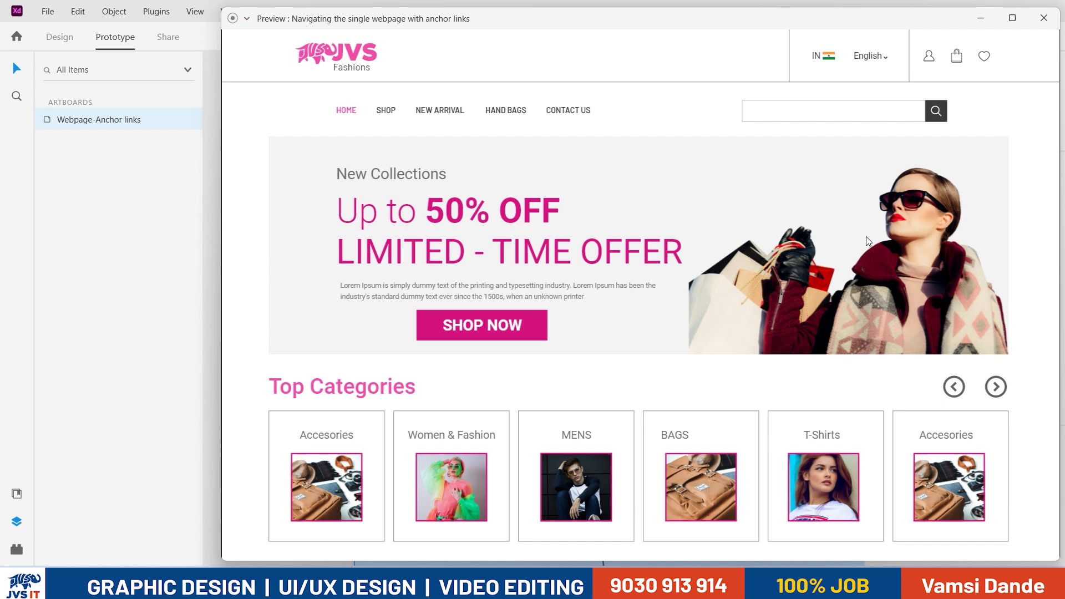
pyautogui.scroll(1, 867, 236)
pyautogui.click(387, 111)
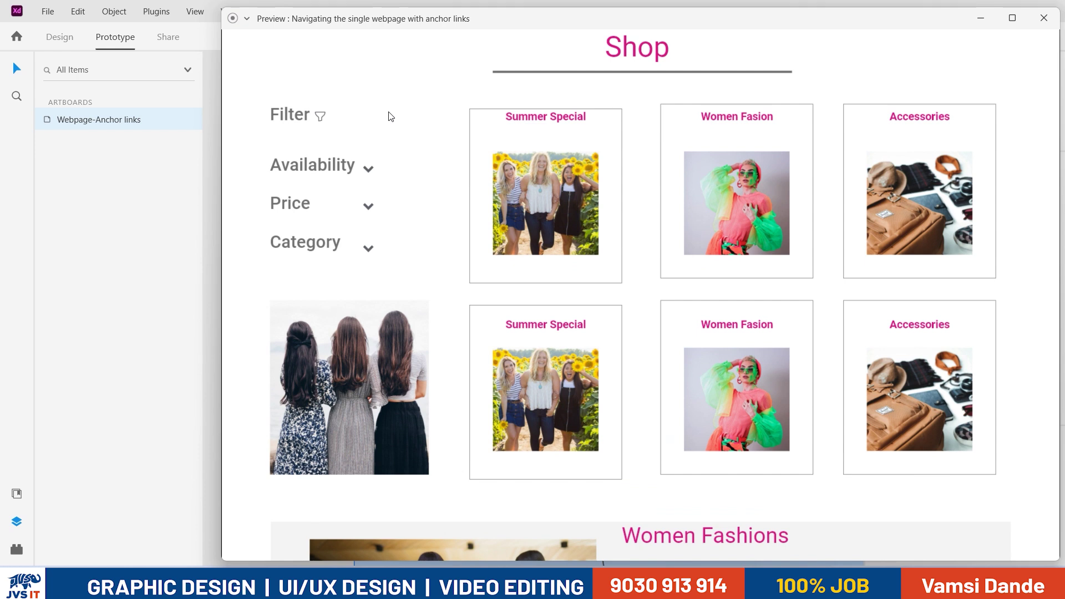
pyautogui.scroll(10, 449, 169)
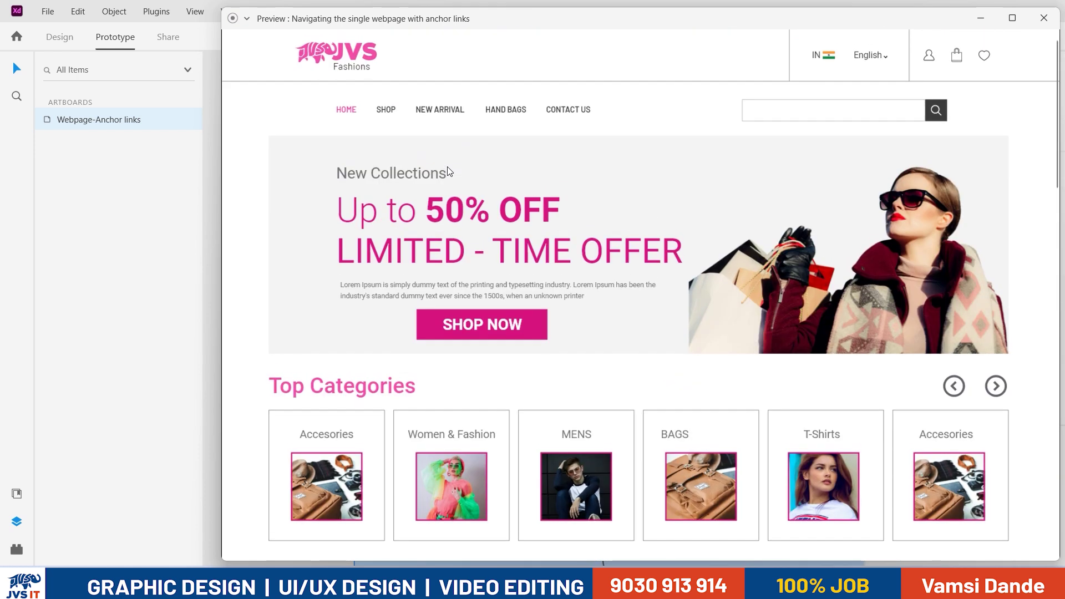
pyautogui.click(391, 114)
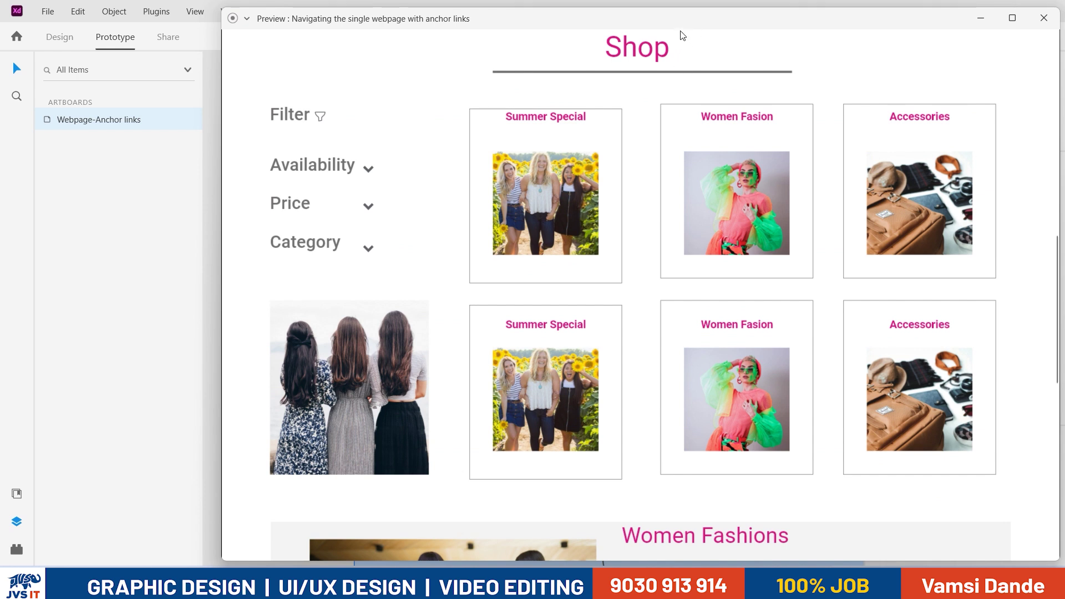
pyautogui.scroll(3, 681, 45)
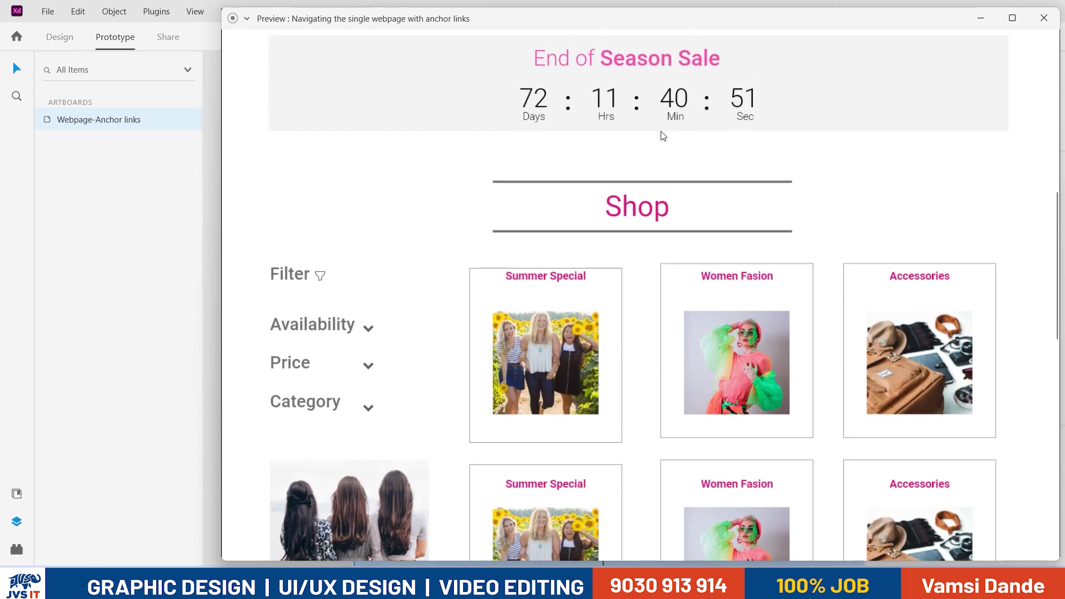
pyautogui.scroll(-2, 659, 153)
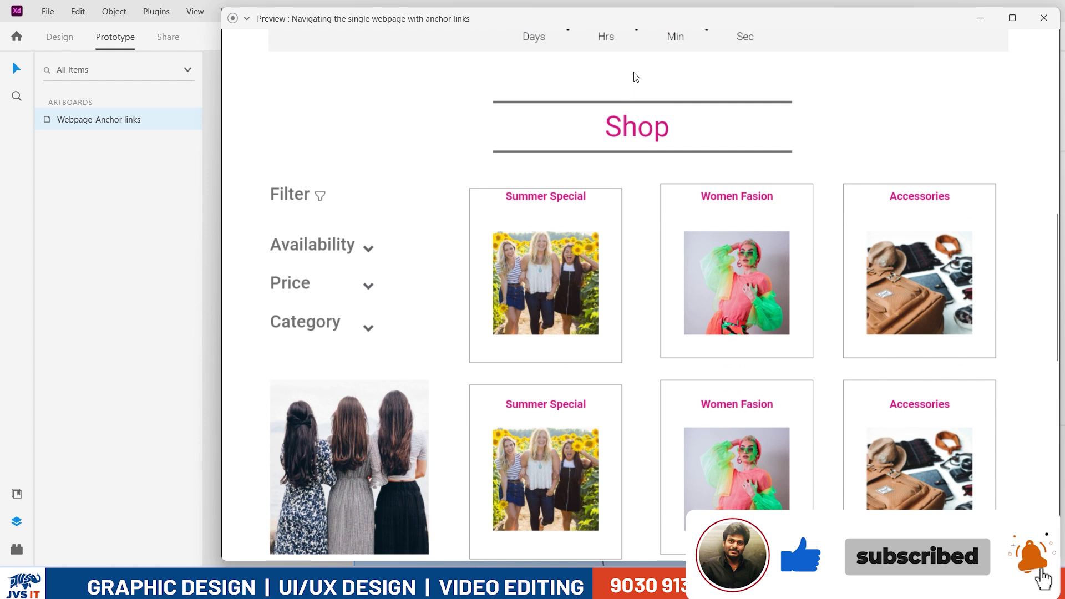
pyautogui.click(1027, 18)
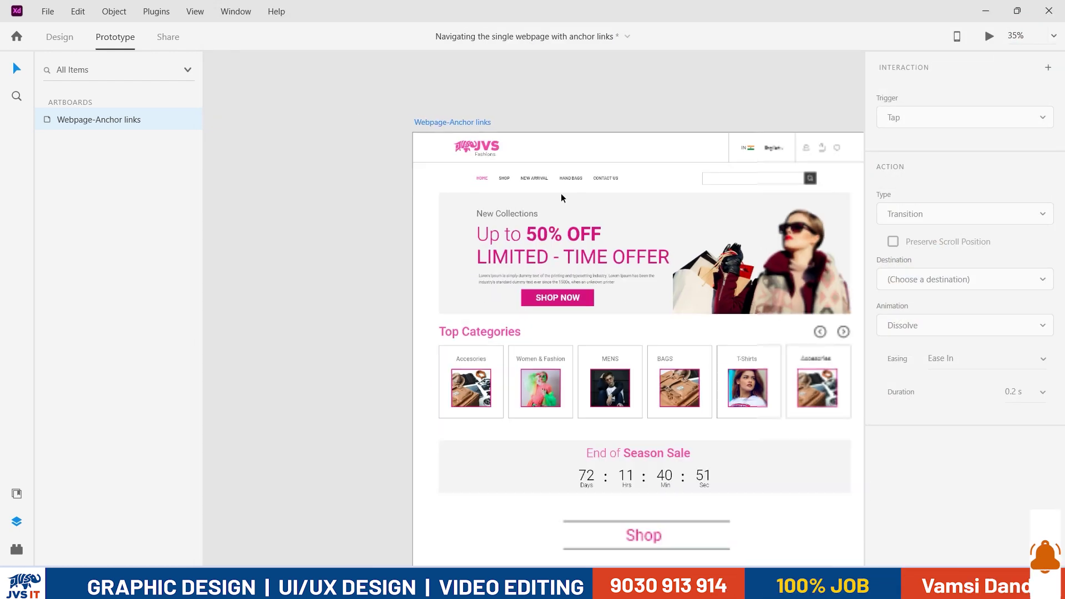
# Step: Measure the vertical gap between the End of Season Sale banner and the line above the Shop heading
pyautogui.scroll(-3, 561, 198)
pyautogui.scroll(2, 608, 271)
pyautogui.click(647, 296)
pyautogui.click(571, 347)
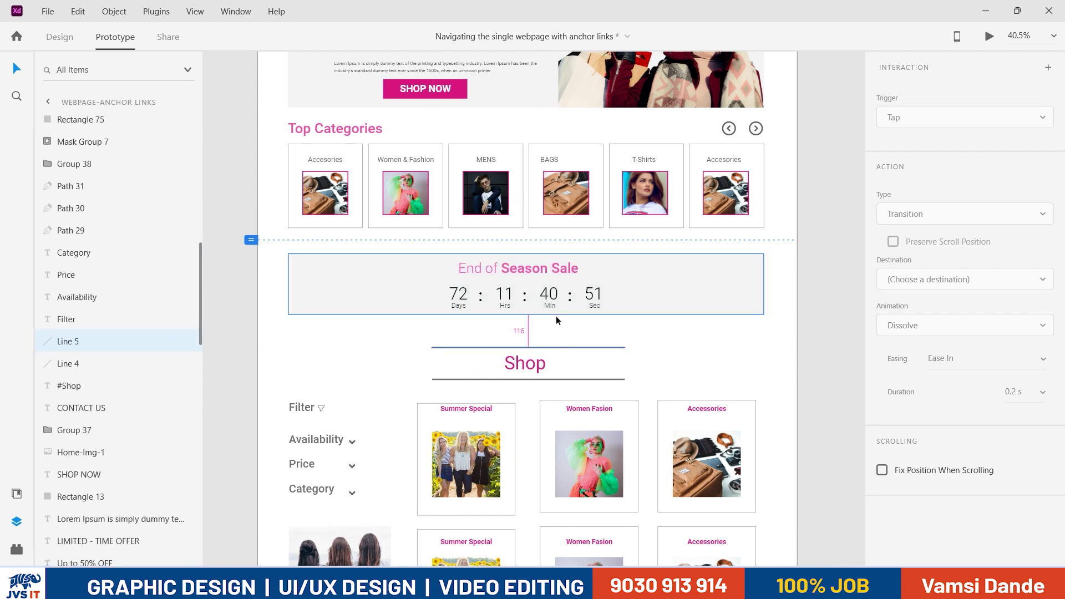
pyautogui.keyDown('ctrl'); pyautogui.scroll(3, 556, 325); pyautogui.keyUp('ctrl')
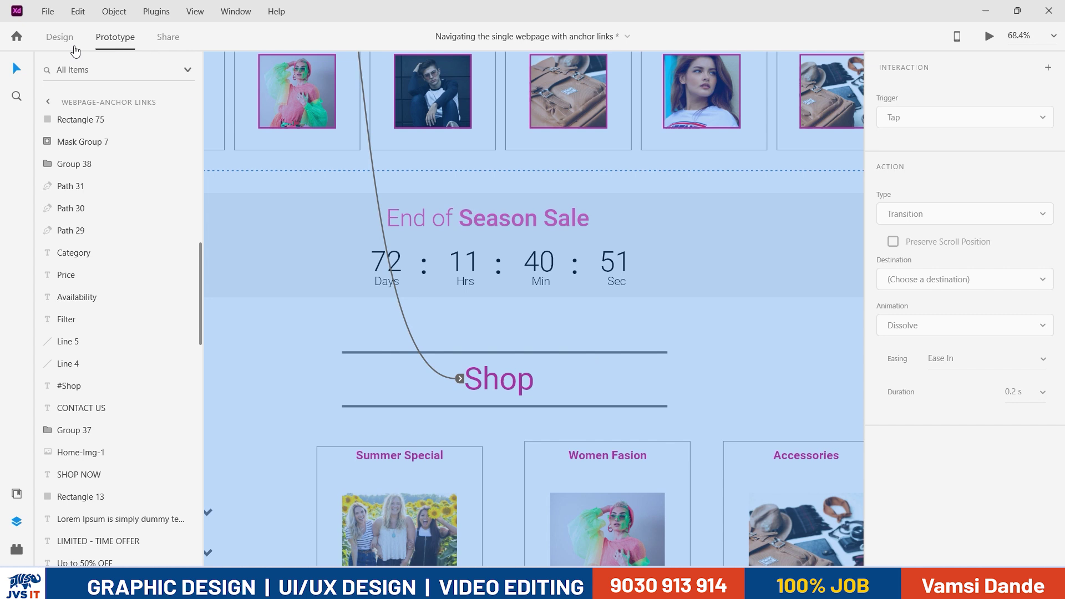
pyautogui.click(60, 38)
pyautogui.click(561, 352)
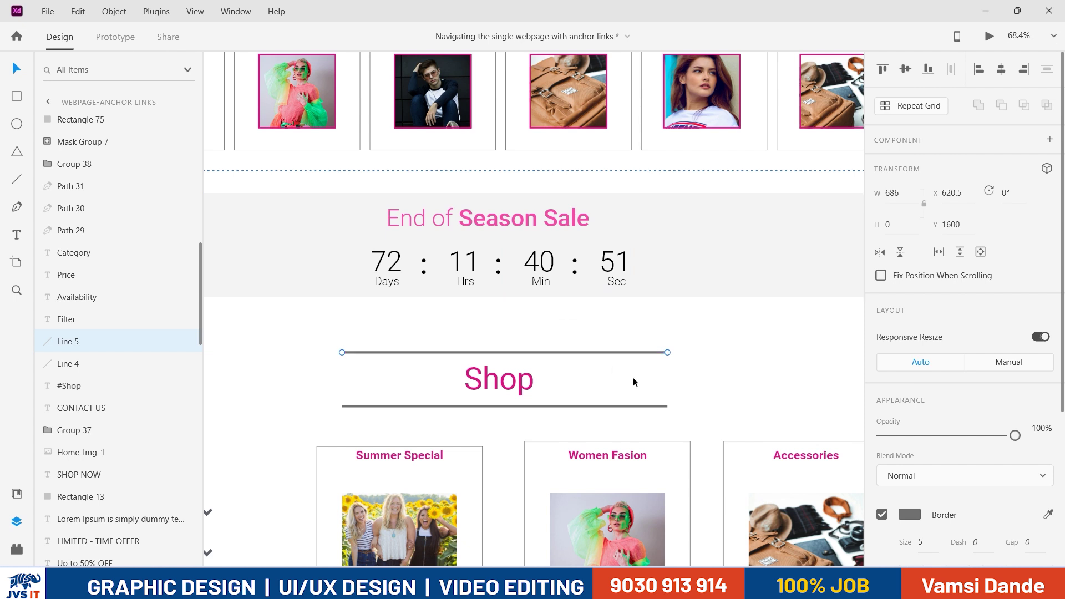
pyautogui.click(116, 37)
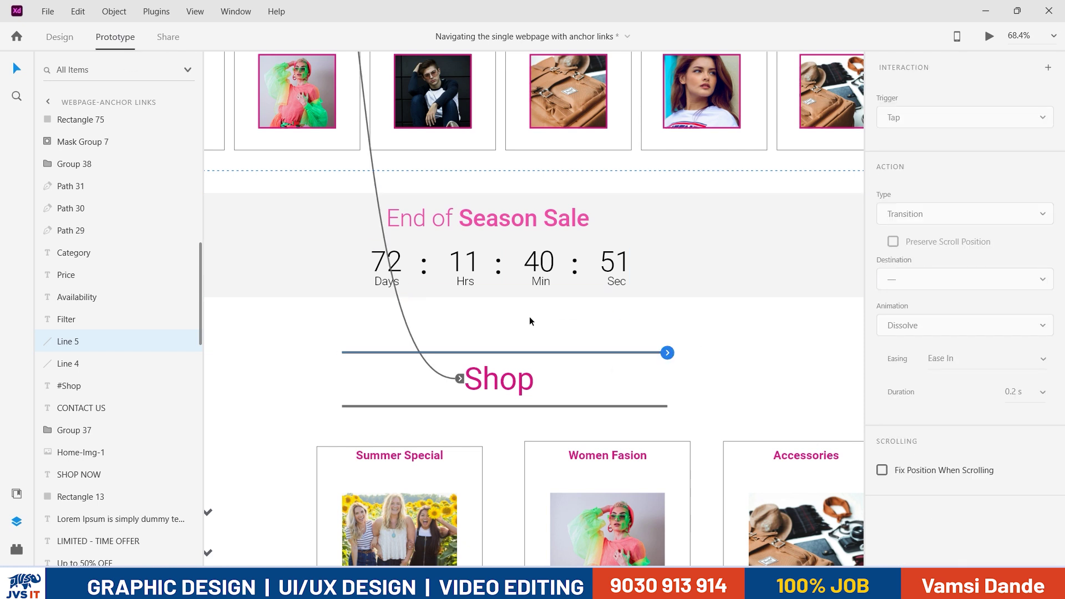
pyautogui.scroll(-2, 593, 410)
pyautogui.click(534, 389)
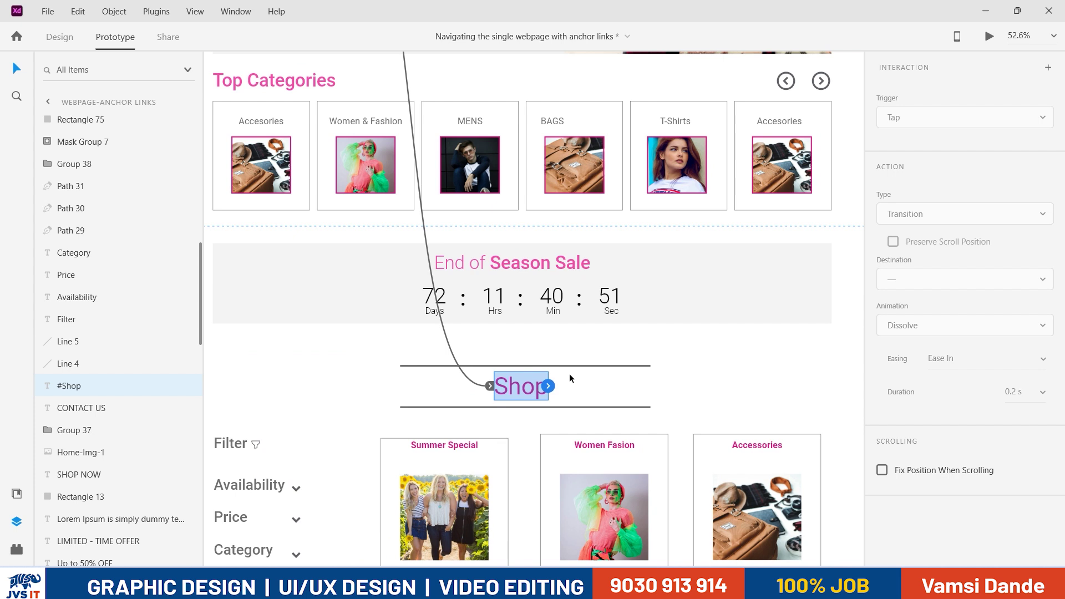
pyautogui.scroll(2, 569, 378)
pyautogui.scroll(-5, 518, 160)
pyautogui.scroll(3, 470, 160)
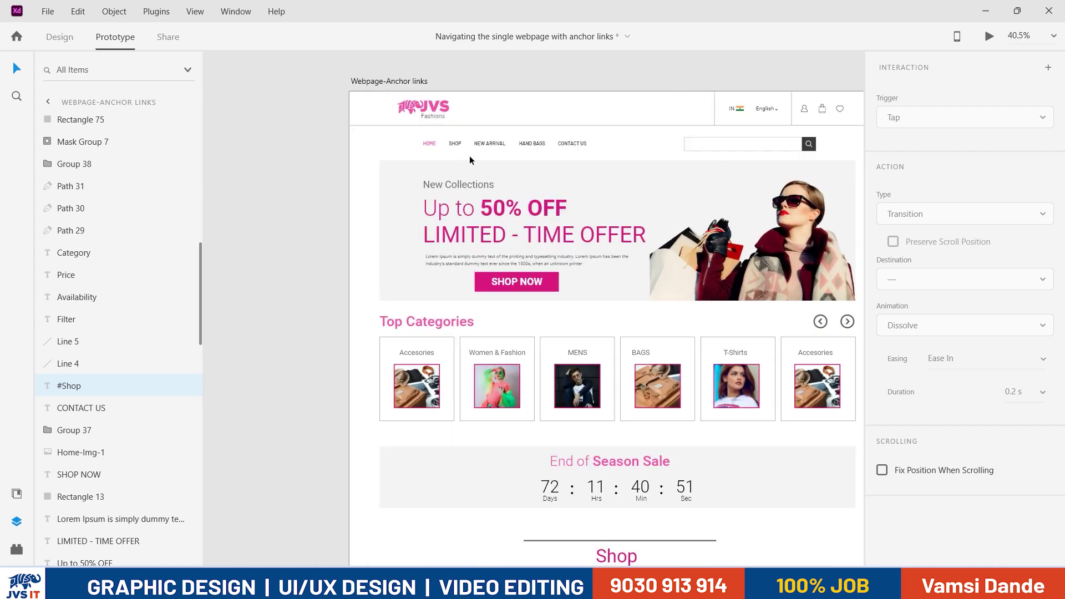
# Step: Reopen the SHOP link's scroll interaction and set its Y-Offset to 114
pyautogui.click(464, 144)
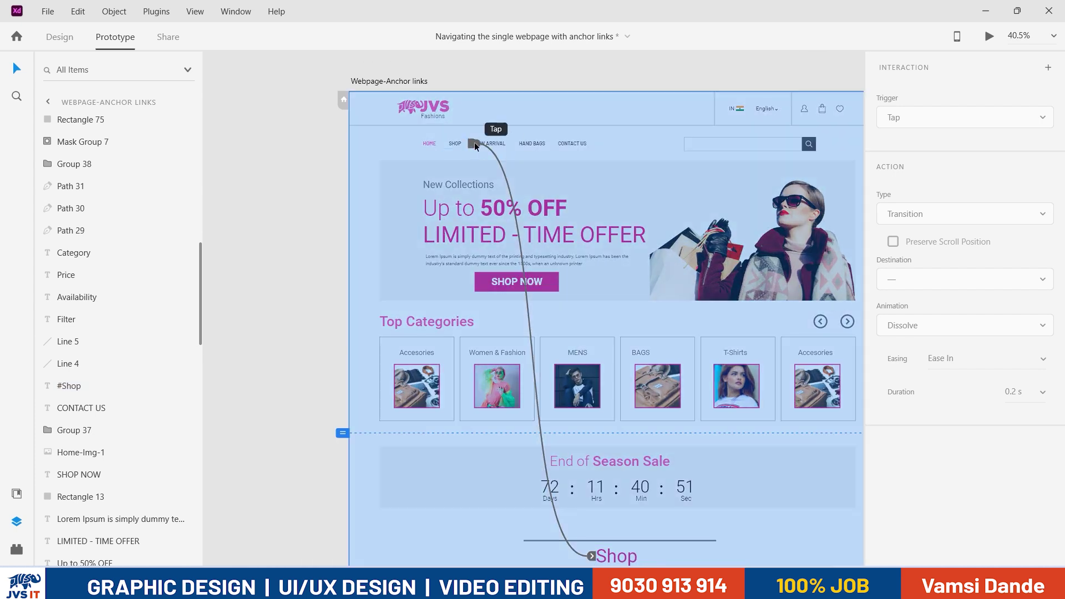
pyautogui.moveTo(474, 142); pyautogui.dragTo(474, 143)
pyautogui.scroll(1, 727, 480)
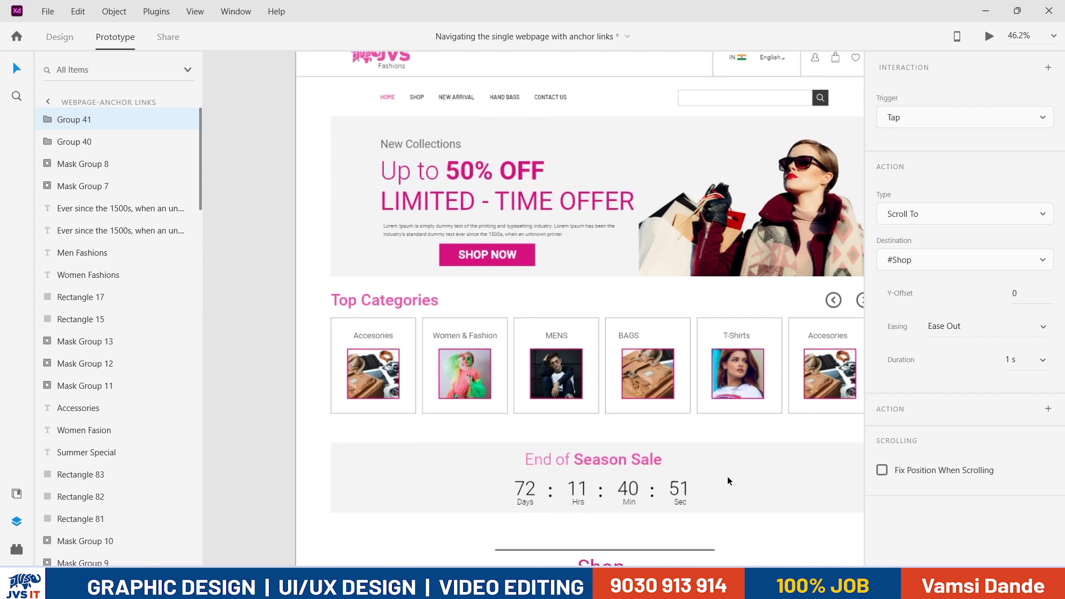
pyautogui.scroll(3, 727, 476)
pyautogui.scroll(-1, 714, 408)
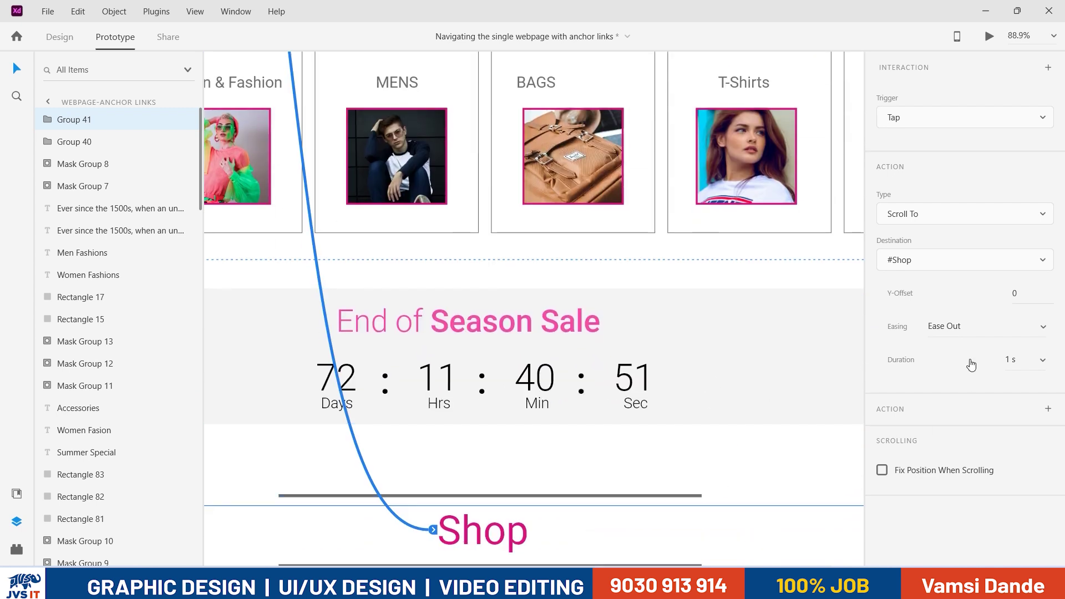
pyautogui.click(1023, 294)
pyautogui.write('114')
pyautogui.press('Return')
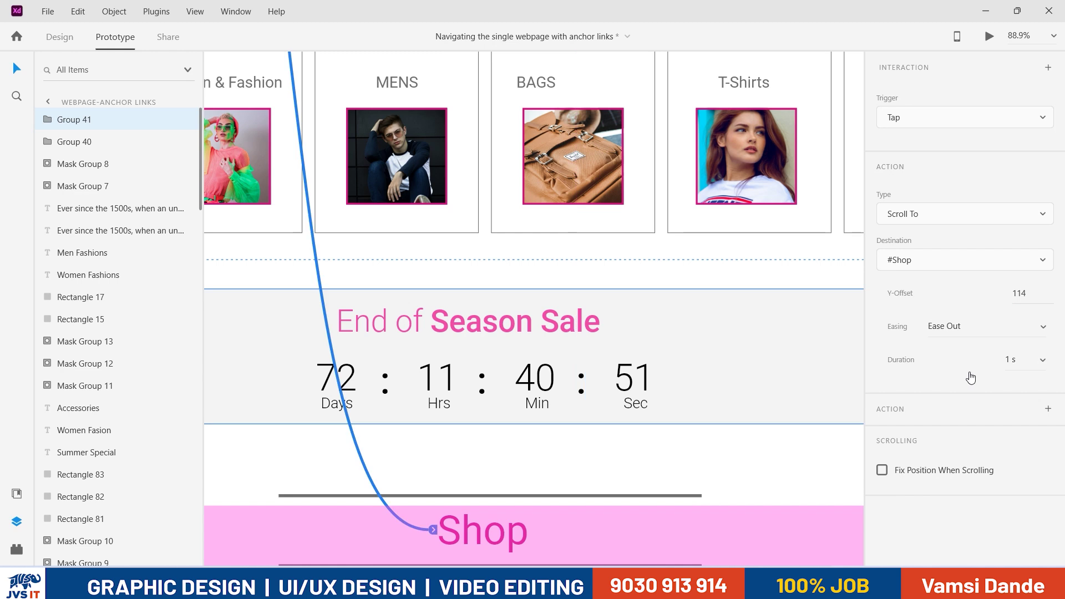
# Step: Change the Y-Offset of the SHOP link's scroll action to 116
pyautogui.click(1032, 293)
pyautogui.click(1031, 294)
pyautogui.press('BackSpace')
pyautogui.write('6')
pyautogui.press('Return')
pyautogui.scroll(-5, 688, 277)
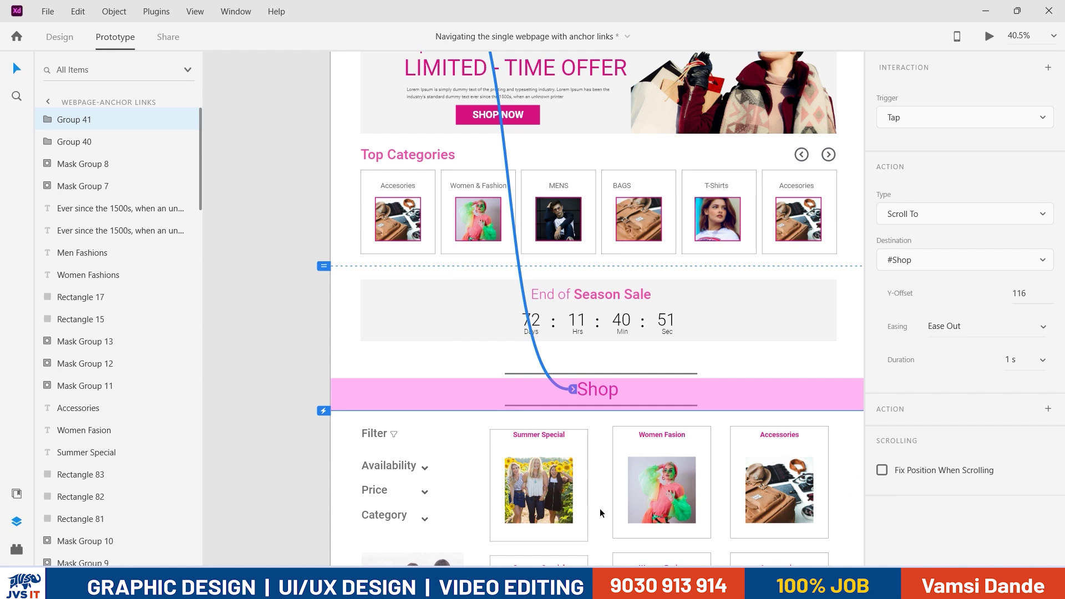
pyautogui.press('alt')
pyautogui.scroll(1, 628, 334)
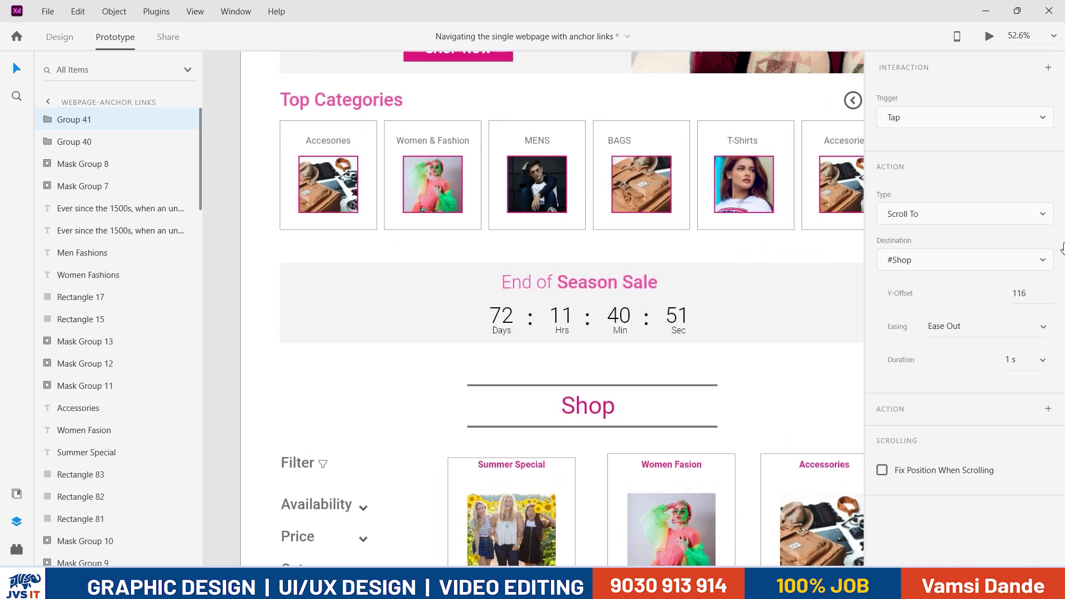
# Step: Try Y-Offset values of -116 and -114 for the SHOP link's scroll action
pyautogui.click(1018, 294)
pyautogui.write('-116')
pyautogui.press('Return')
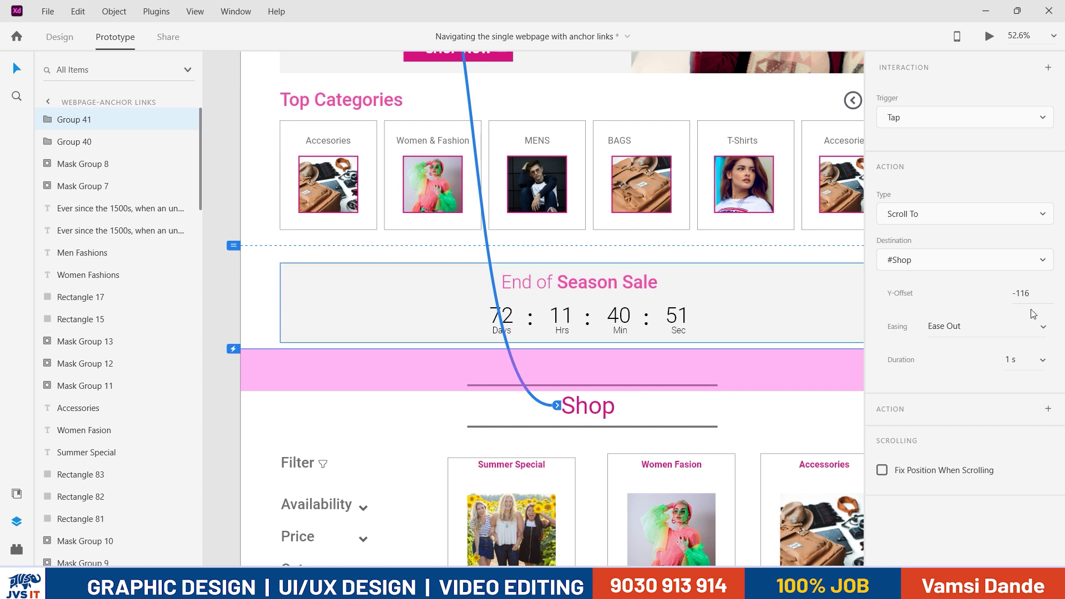
pyautogui.write('-114')
pyautogui.press('Return')
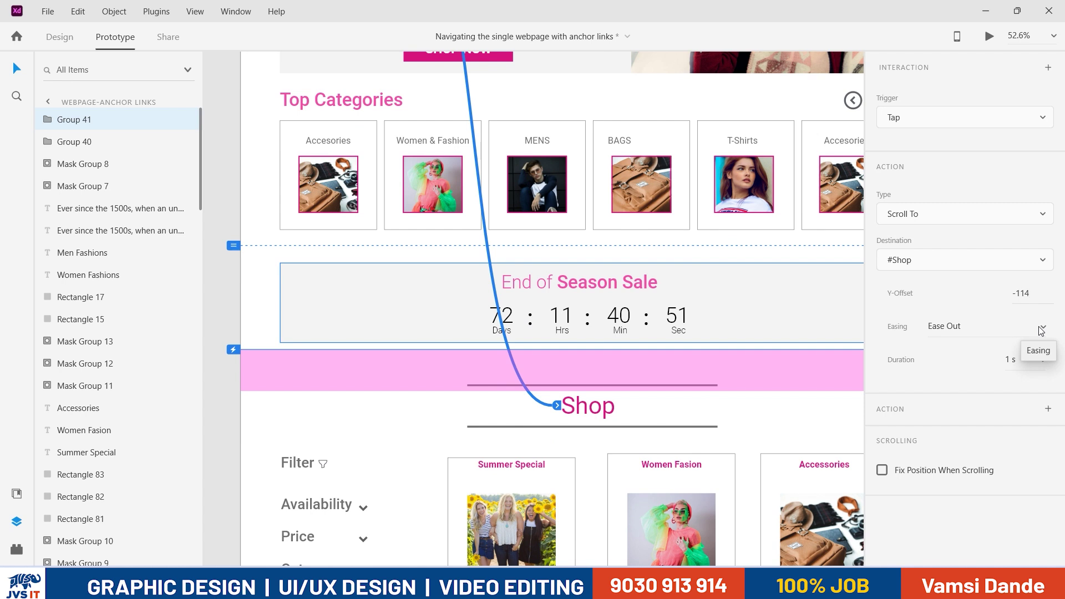
# Step: Try a Y-Offset of -120 for the SHOP link's scroll action
pyautogui.click(1038, 295)
pyautogui.click(1042, 295)
pyautogui.press('BackSpace')
pyautogui.press('BackSpace')
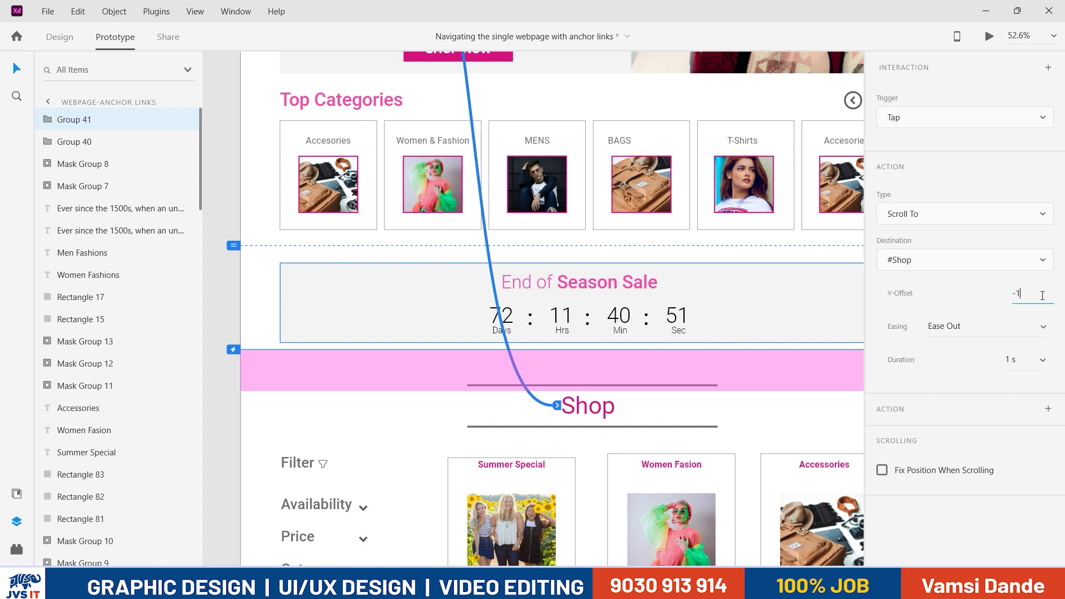
pyautogui.write('140')
pyautogui.press('BackSpace')
pyautogui.press('BackSpace')
pyautogui.press('BackSpace')
pyautogui.write('20')
pyautogui.press('Return')
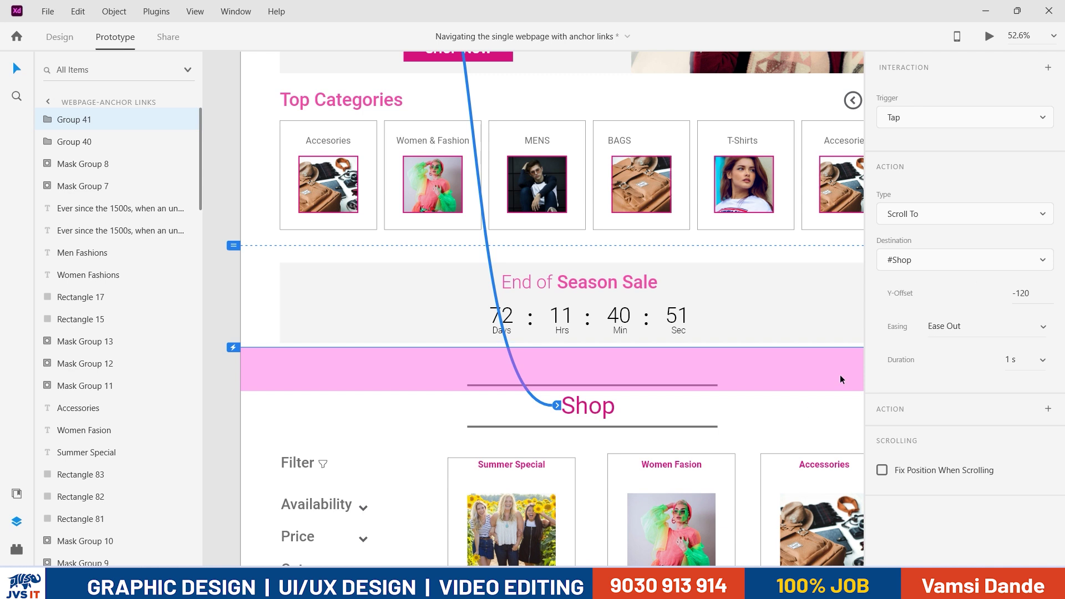
# Step: Set the Y-Offset of the SHOP link's scroll action to -116
pyautogui.moveTo(1033, 294); pyautogui.dragTo(982, 303)
pyautogui.write('-114')
pyautogui.press('BackSpace')
pyautogui.write('6')
pyautogui.press('Return')
pyautogui.scroll(-2, 674, 342)
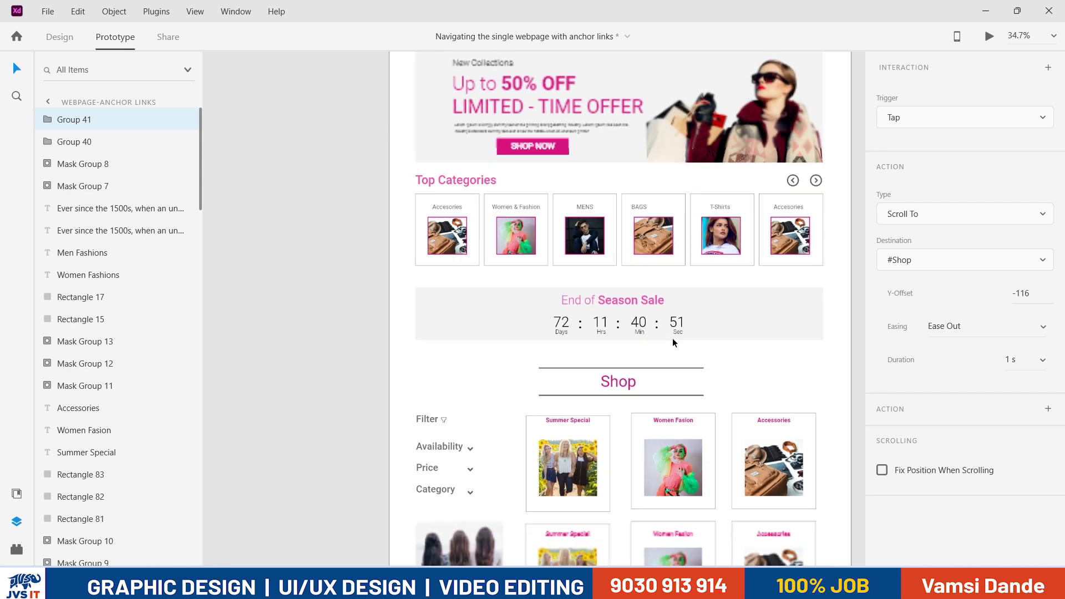
pyautogui.scroll(-1, 673, 342)
pyautogui.scroll(1, 680, 357)
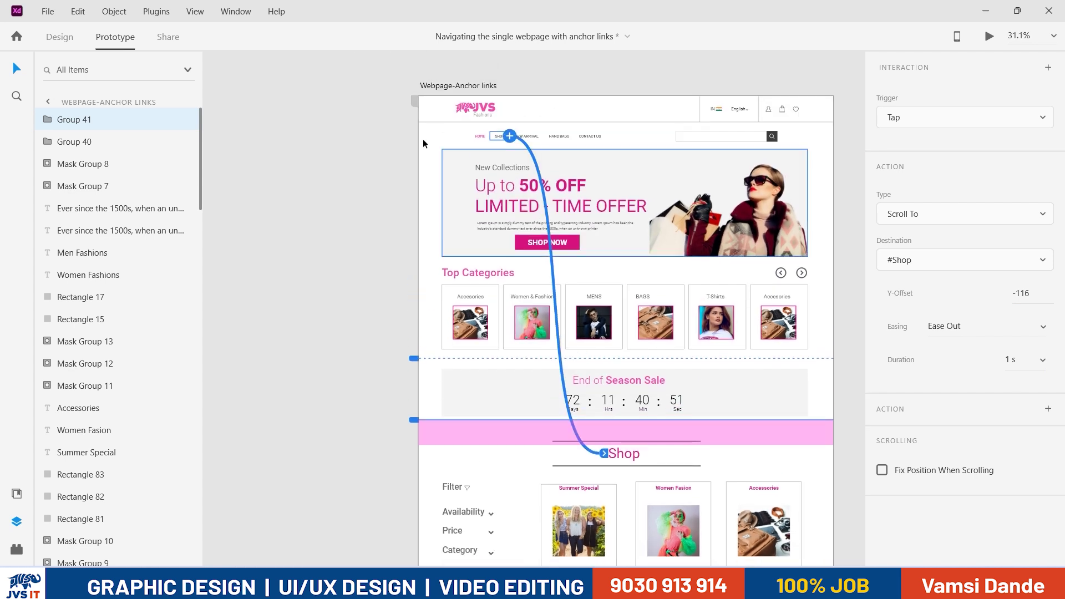
# Step: Preview the prototype and test the SHOP link's scroll to the Shop section at normal and maximized window size
pyautogui.click(461, 85)
pyautogui.click(989, 36)
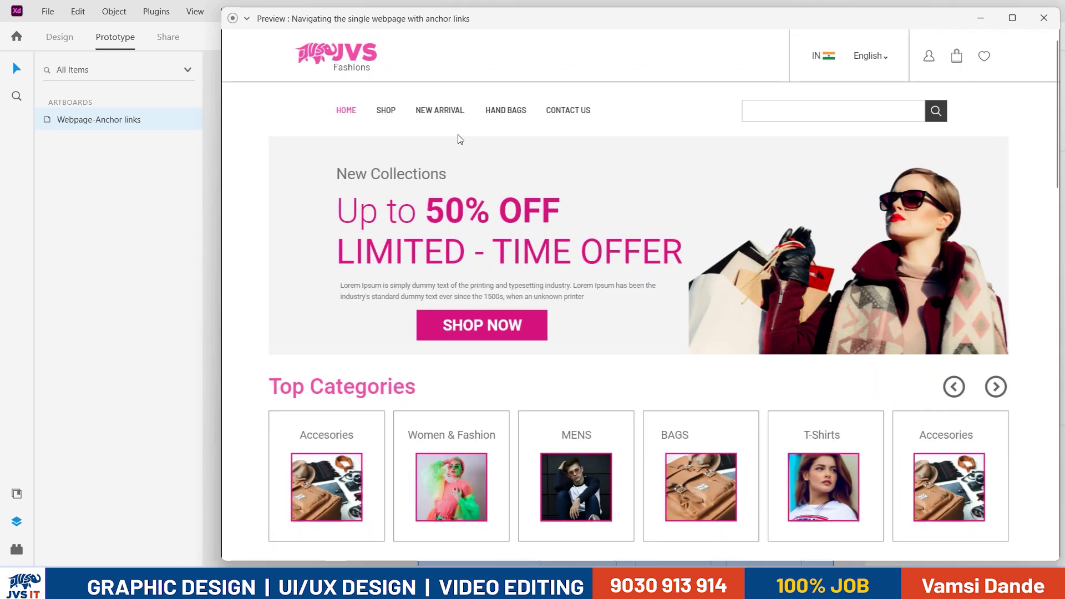
pyautogui.click(386, 111)
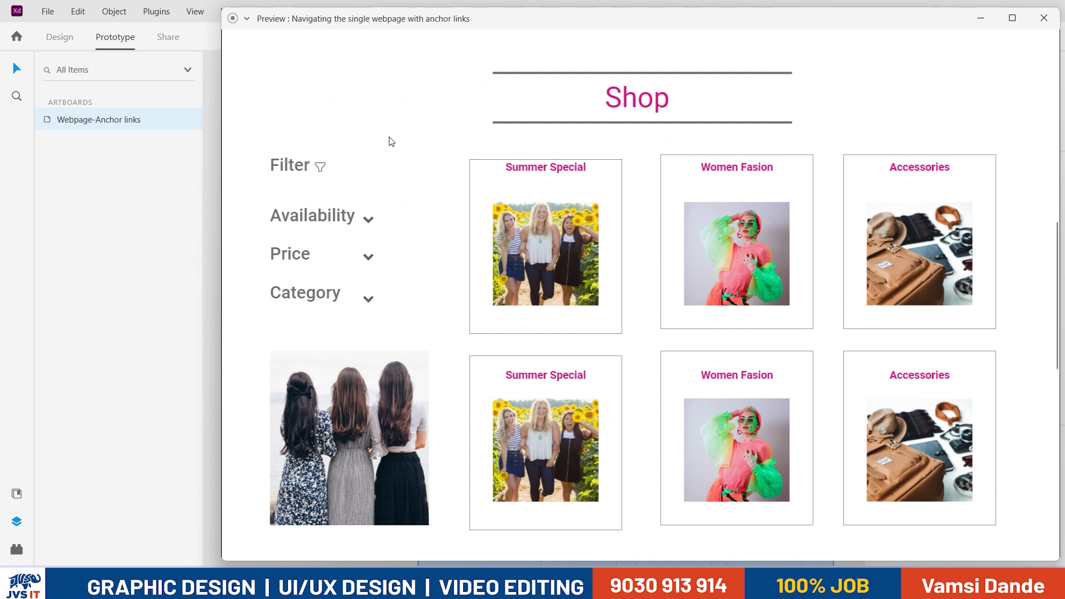
pyautogui.click(1009, 18)
pyautogui.scroll(10, 571, 97)
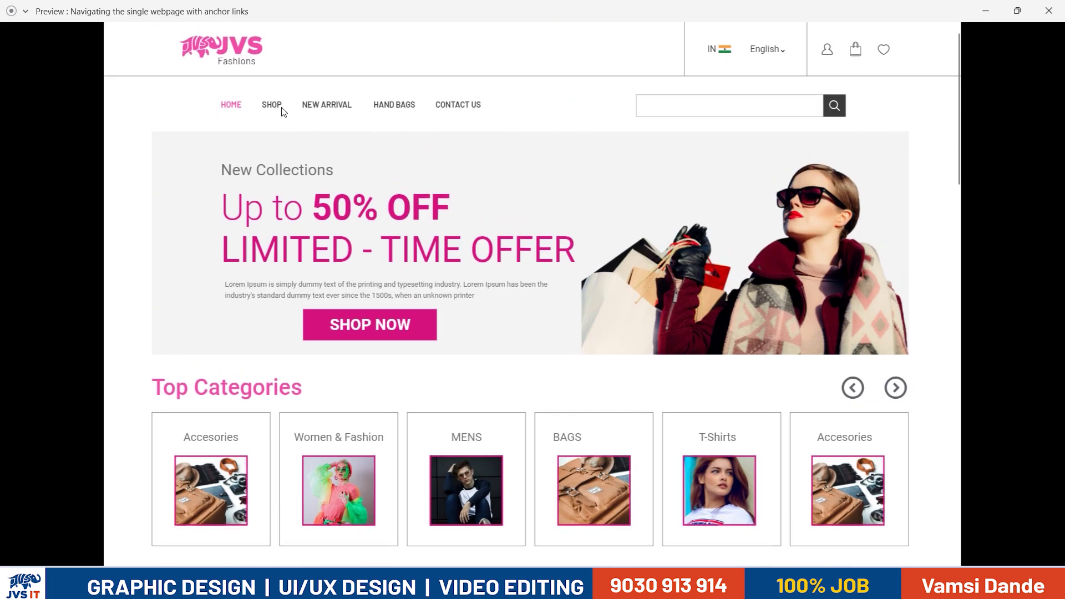
pyautogui.click(281, 108)
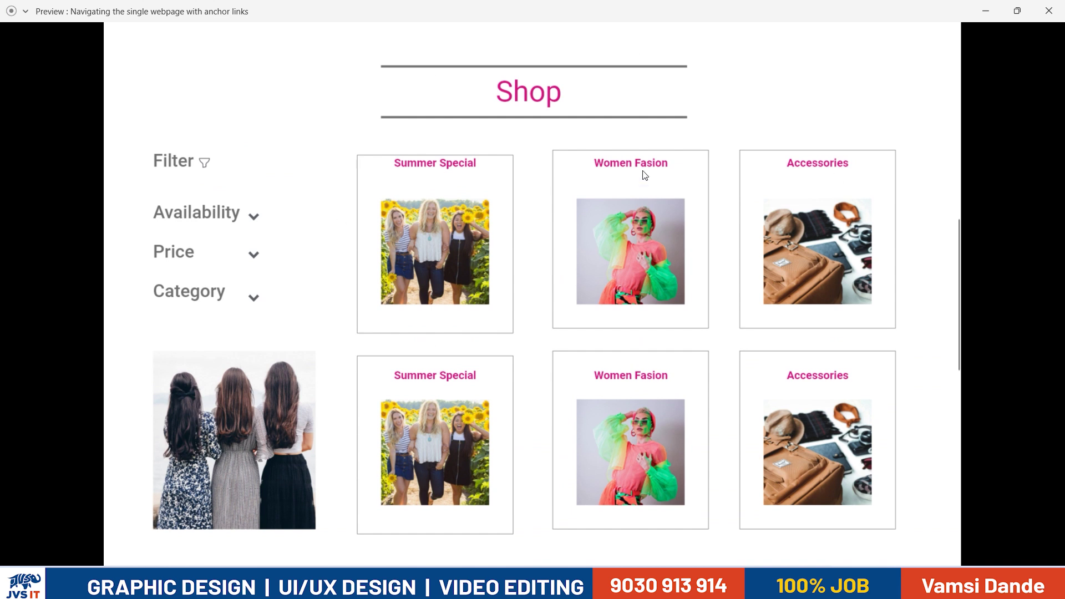
pyautogui.click(1048, 10)
# Step: Examine the page from the header through the Shop and fashion sections down to the footer
pyautogui.scroll(-5, 613, 352)
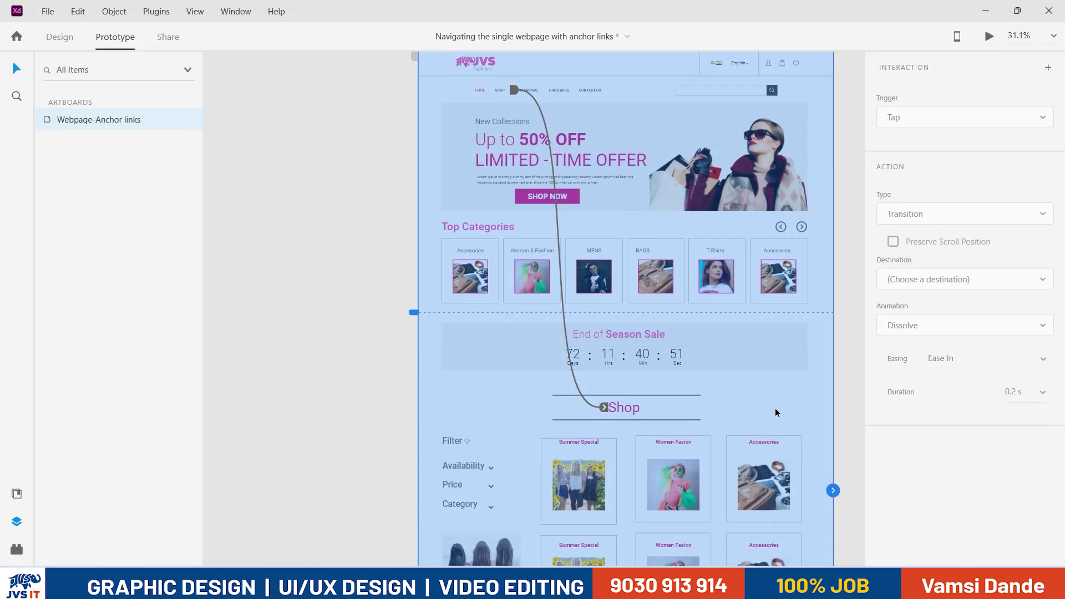
pyautogui.scroll(2, 734, 414)
pyautogui.click(734, 414)
pyautogui.scroll(-3, 735, 413)
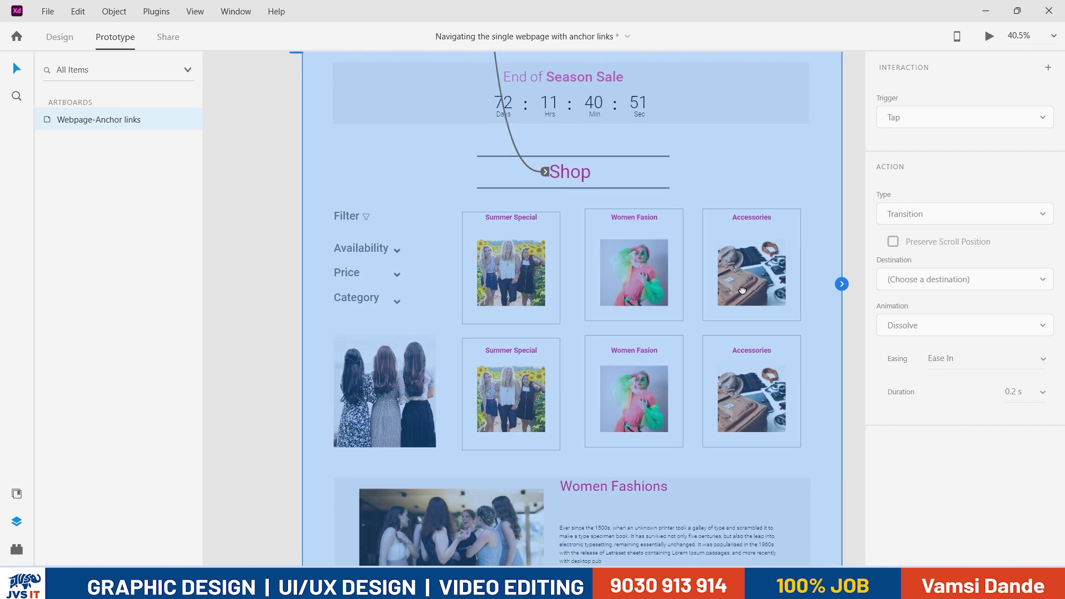
pyautogui.scroll(-5, 751, 403)
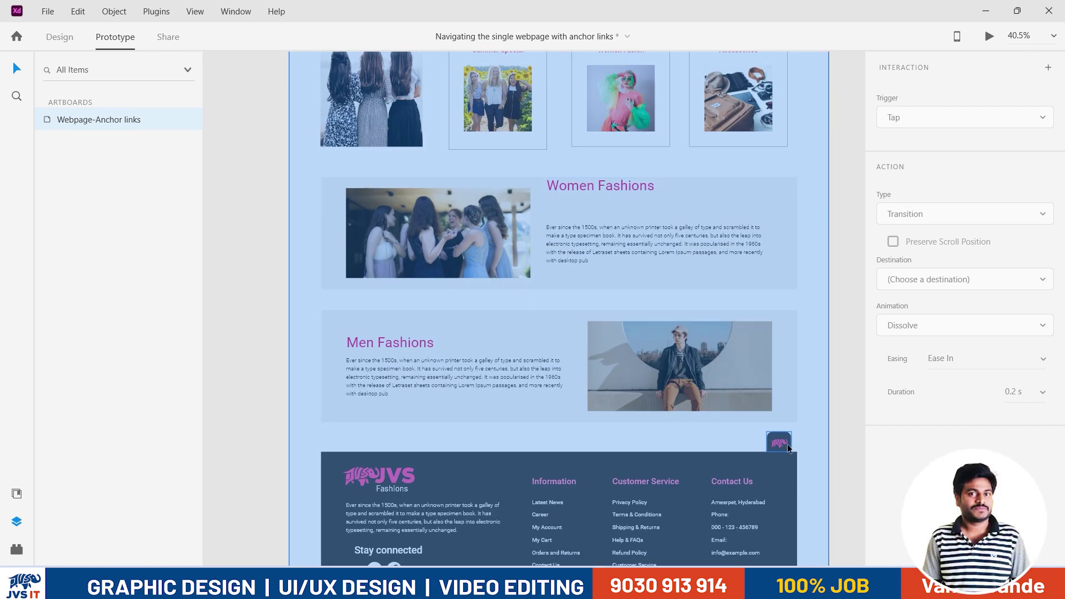
pyautogui.scroll(5, 722, 425)
pyautogui.scroll(6, 697, 421)
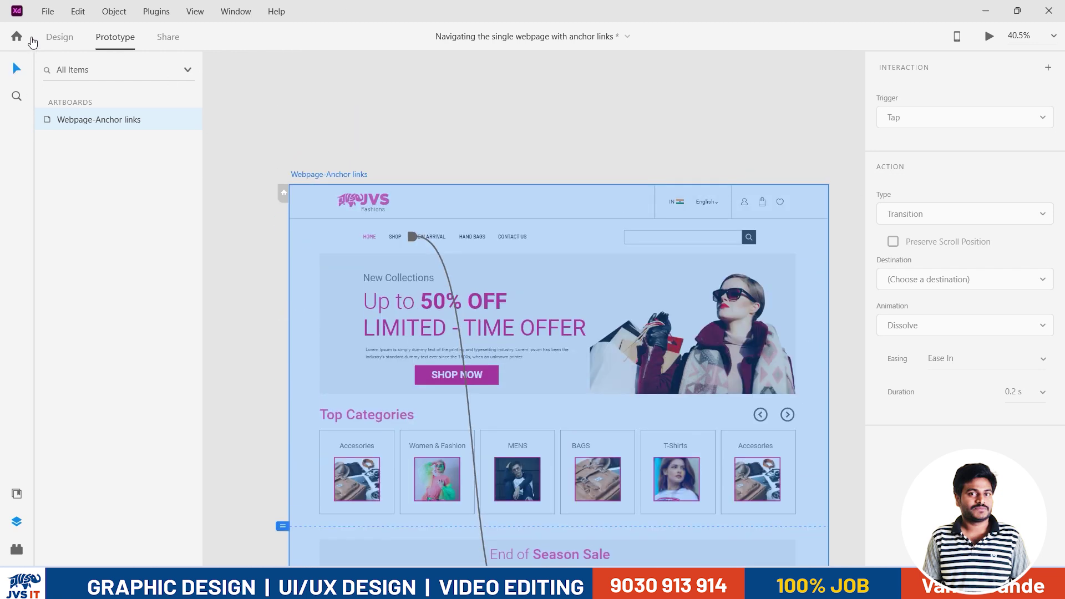
# Step: In Design mode, draw a rectangle about 125 × 38 around the CONTACT US header text and send it to the back
pyautogui.click(58, 38)
pyautogui.scroll(5, 424, 221)
pyautogui.click(17, 96)
pyautogui.scroll(3, 610, 301)
pyautogui.moveTo(542, 247)
pyautogui.mouseDown()
pyautogui.moveTo(610, 280)
pyautogui.moveTo(641, 278)
pyautogui.mouseUp()
pyautogui.hotkey('ctrl', 'shift', '[')
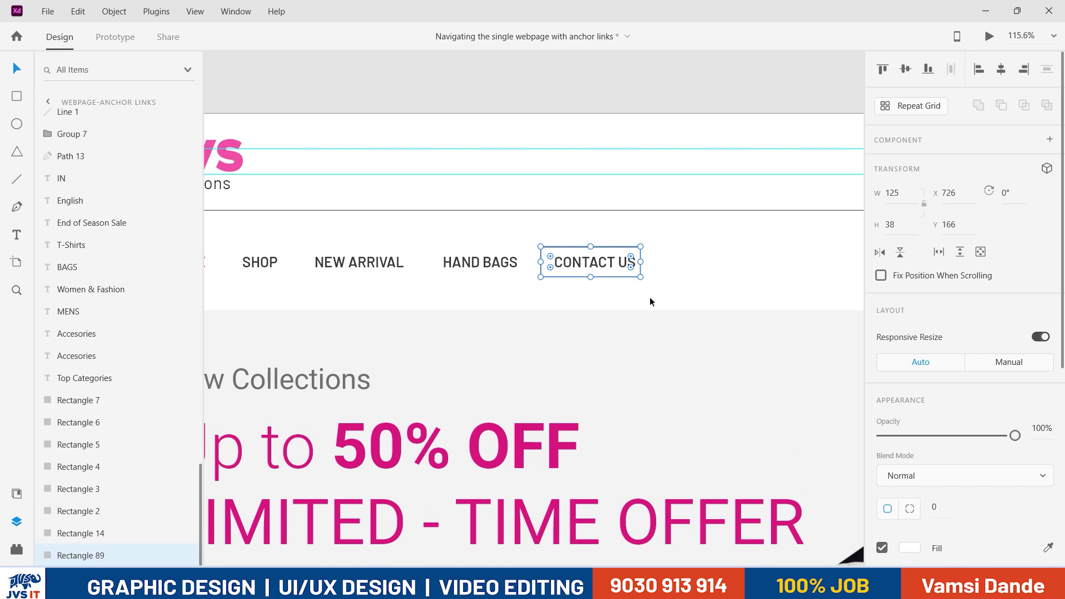
# Step: Widen the CONTACT US rectangle to about 132 and remove its fill and border
pyautogui.moveTo(642, 262); pyautogui.dragTo(646, 262)
pyautogui.scroll(5, 611, 267)
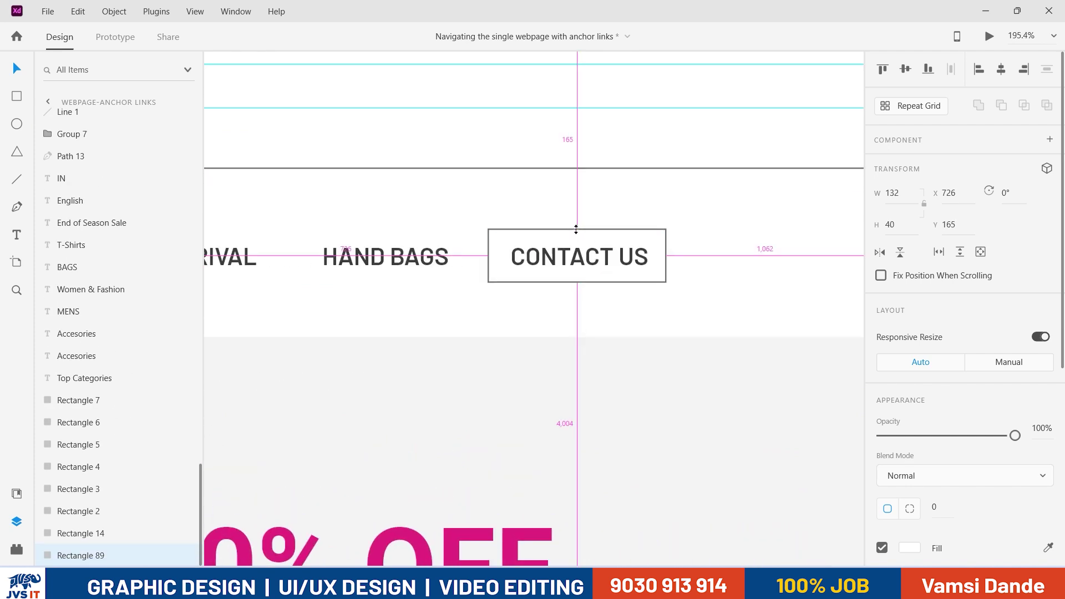
pyautogui.click(694, 329)
pyautogui.moveTo(660, 291); pyautogui.dragTo(633, 264)
pyautogui.click(666, 281)
pyautogui.scroll(-5, 943, 332)
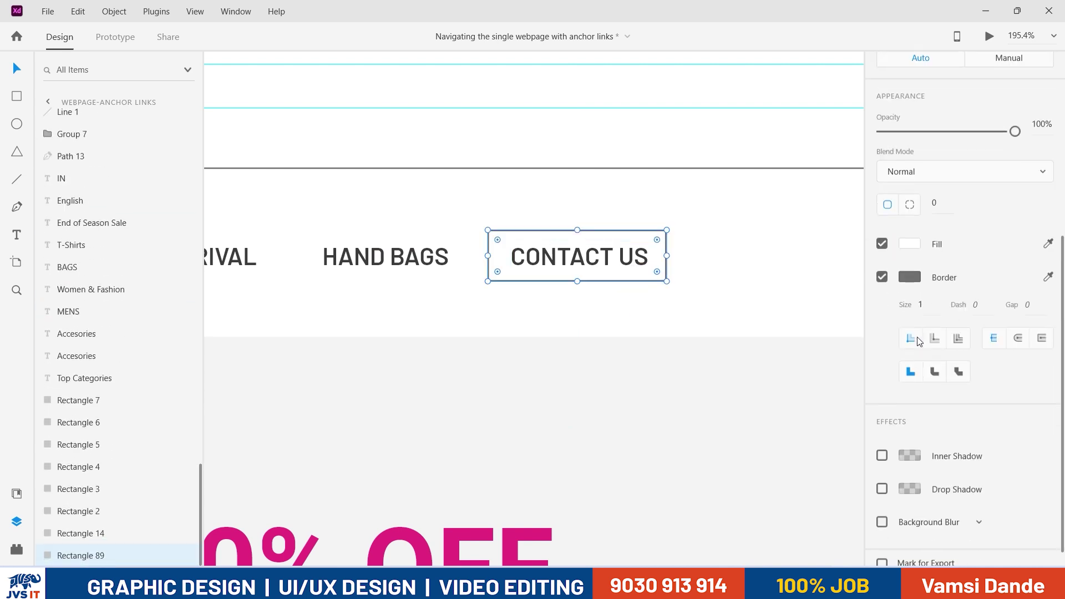
pyautogui.click(882, 239)
pyautogui.click(882, 273)
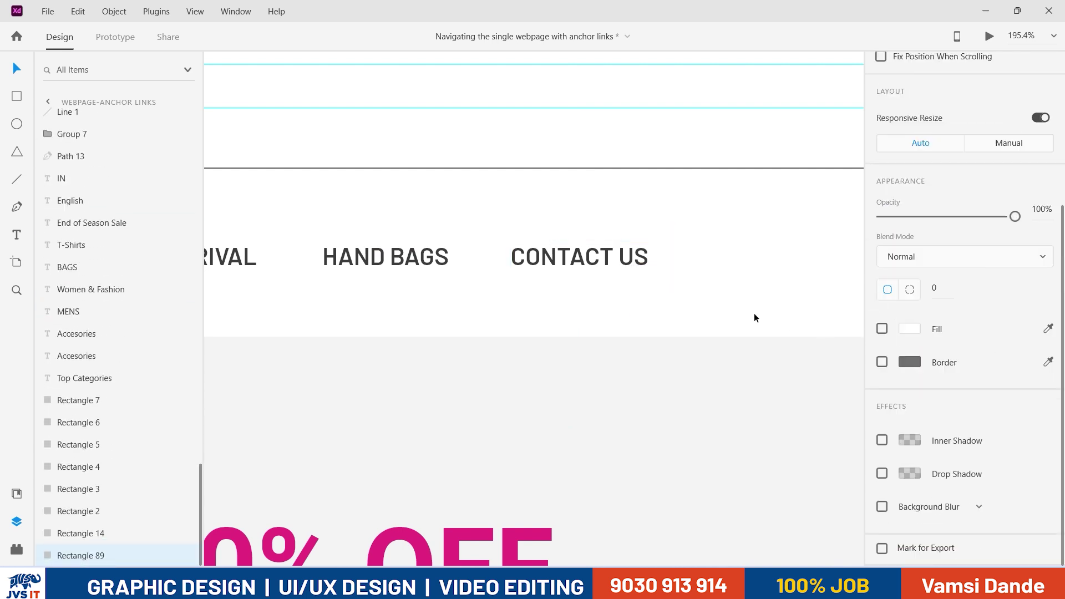
# Step: Align the invisible rectangle with the CONTACT US text and group the two
pyautogui.click(643, 271)
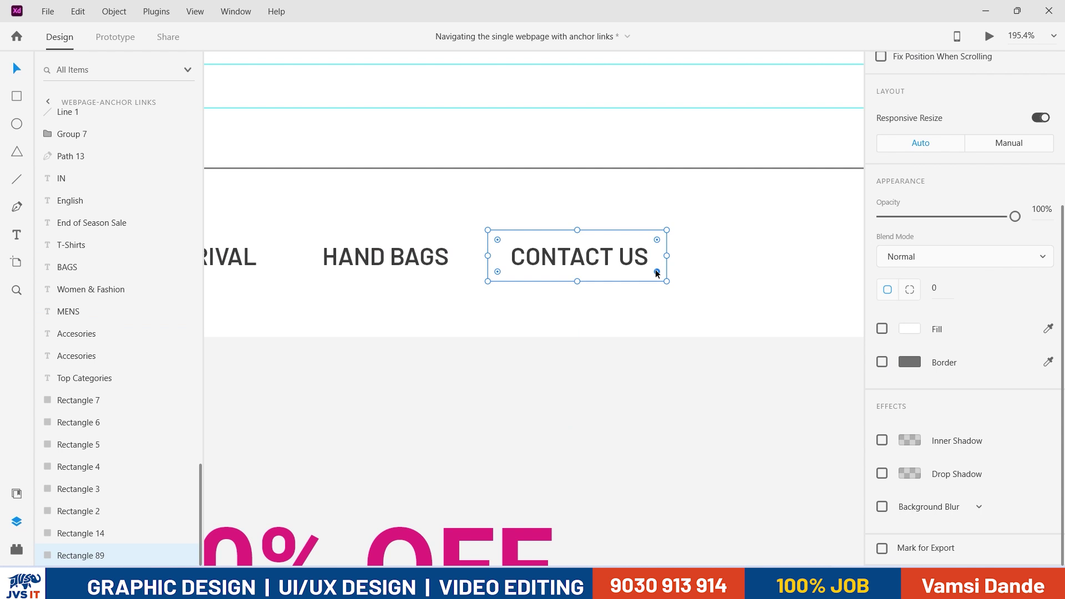
pyautogui.moveTo(714, 309); pyautogui.dragTo(613, 268)
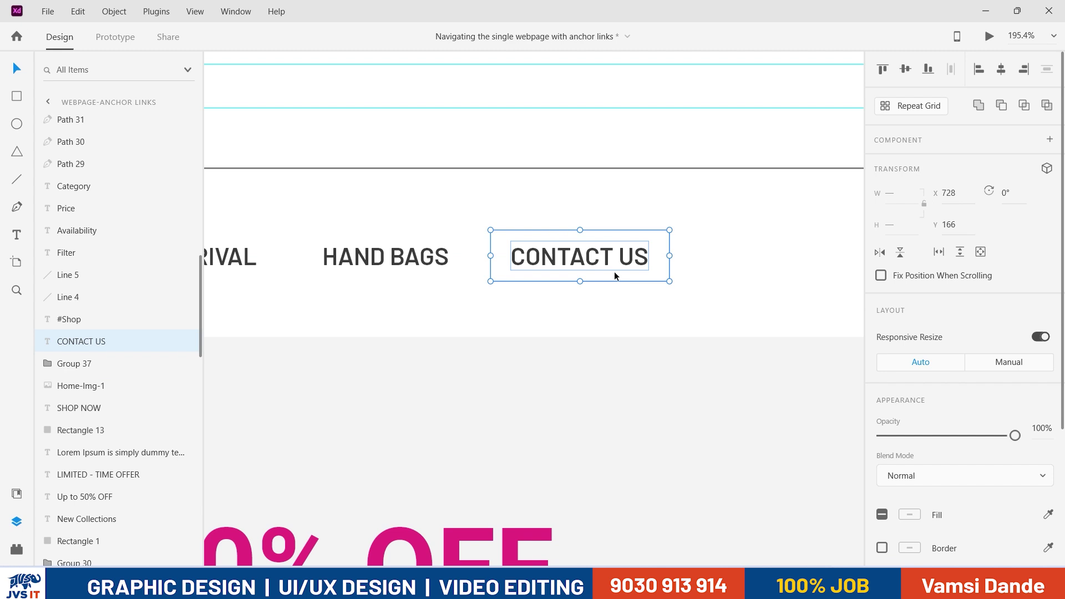
pyautogui.hotkey('ctrl', 'g')
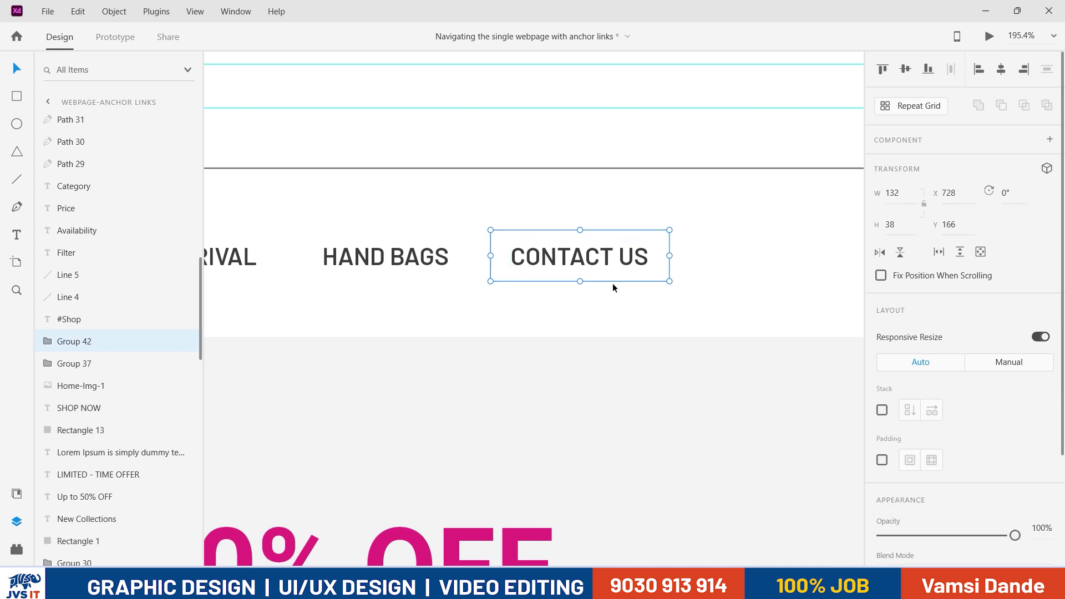
pyautogui.scroll(-3, 882, 252)
pyautogui.scroll(1, 667, 257)
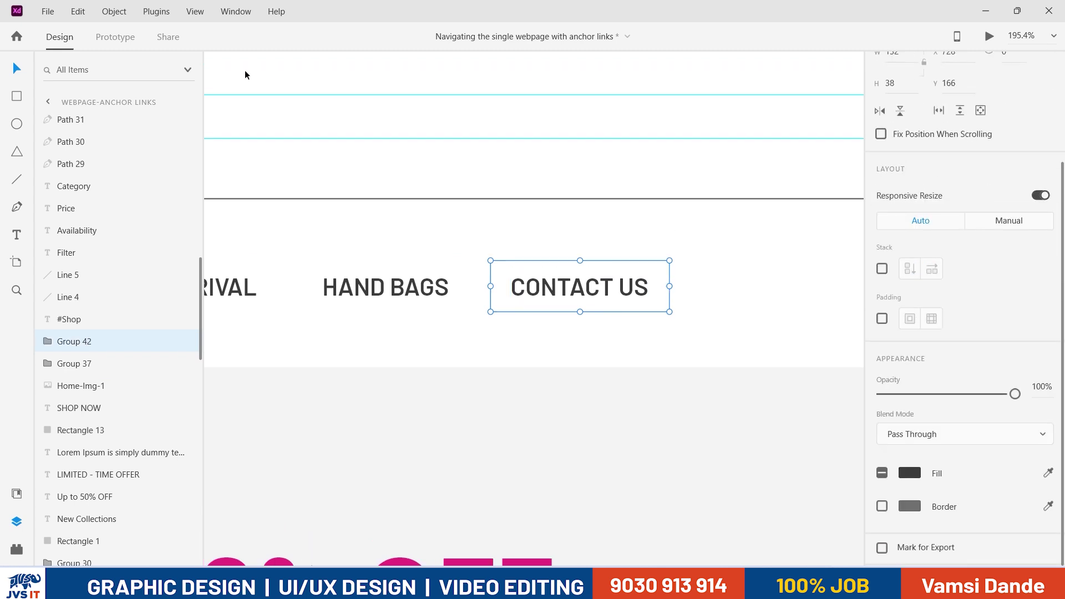
pyautogui.click(115, 37)
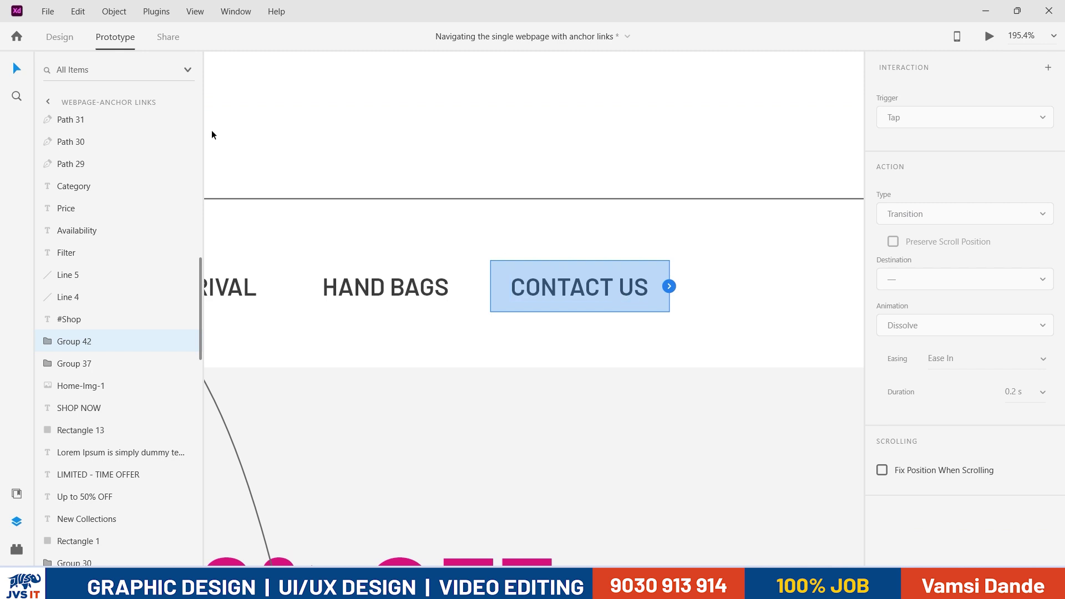
pyautogui.click(60, 38)
# Step: Select the dark background rectangle inside the footer group and rename its layer as #Footer
pyautogui.scroll(-10, 494, 389)
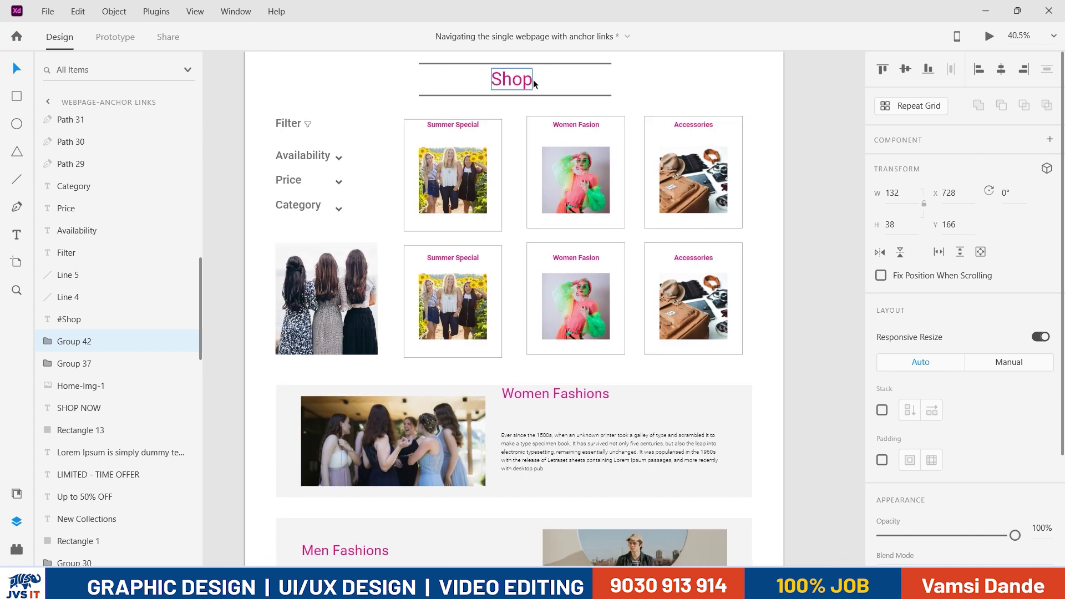
pyautogui.click(534, 83)
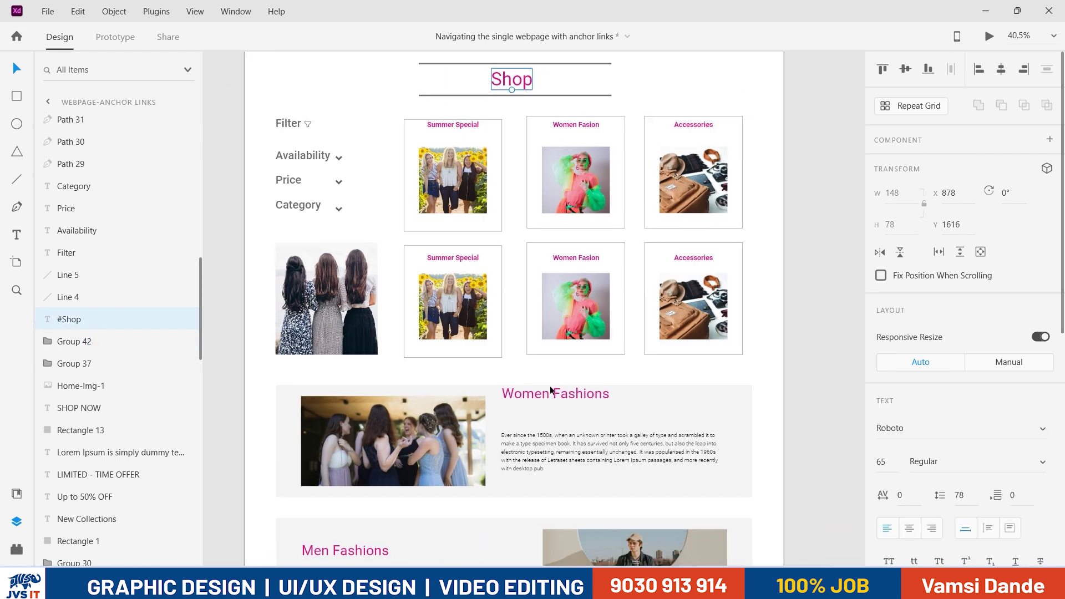
pyautogui.scroll(-6, 551, 388)
pyautogui.scroll(5, 747, 364)
pyautogui.scroll(-4, 726, 421)
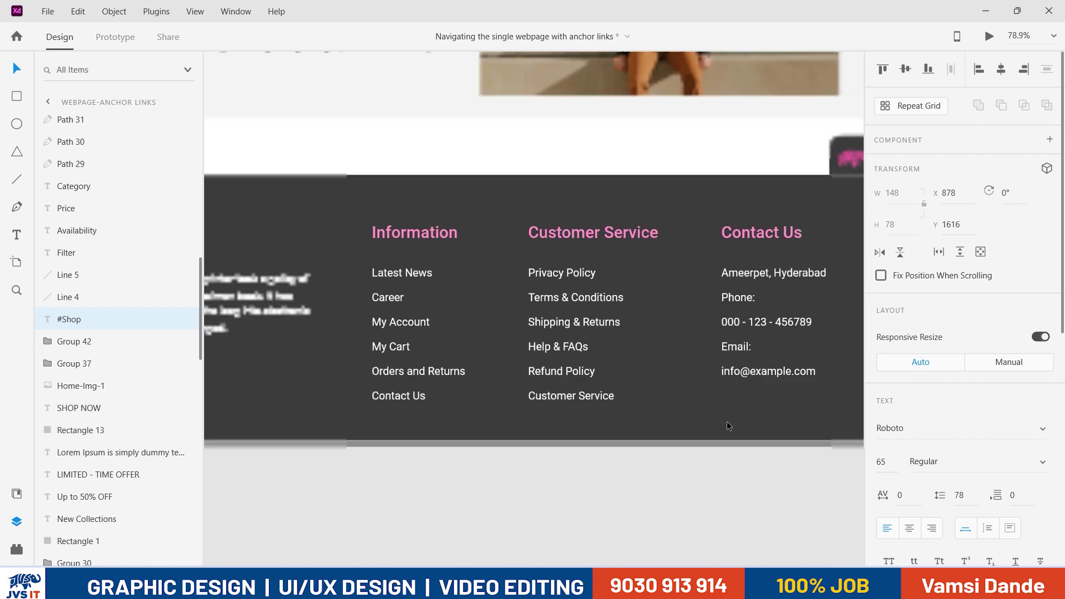
pyautogui.click(811, 285)
pyautogui.scroll(3, 740, 247)
pyautogui.scroll(-3, 730, 255)
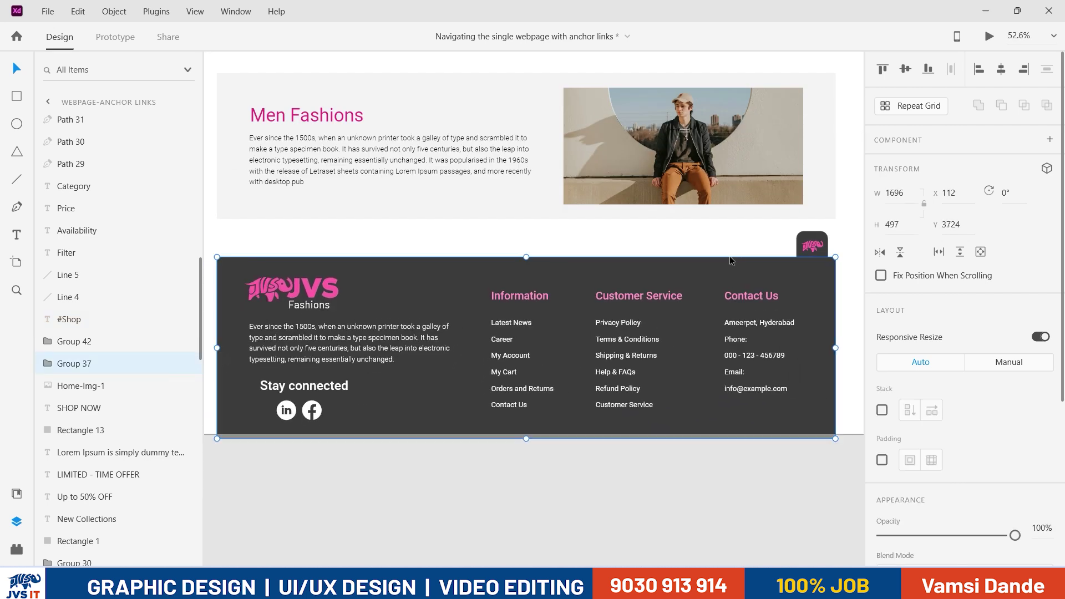
pyautogui.doubleClick(718, 274)
pyautogui.hotkey('ctrl', 'a')
pyautogui.click(800, 305)
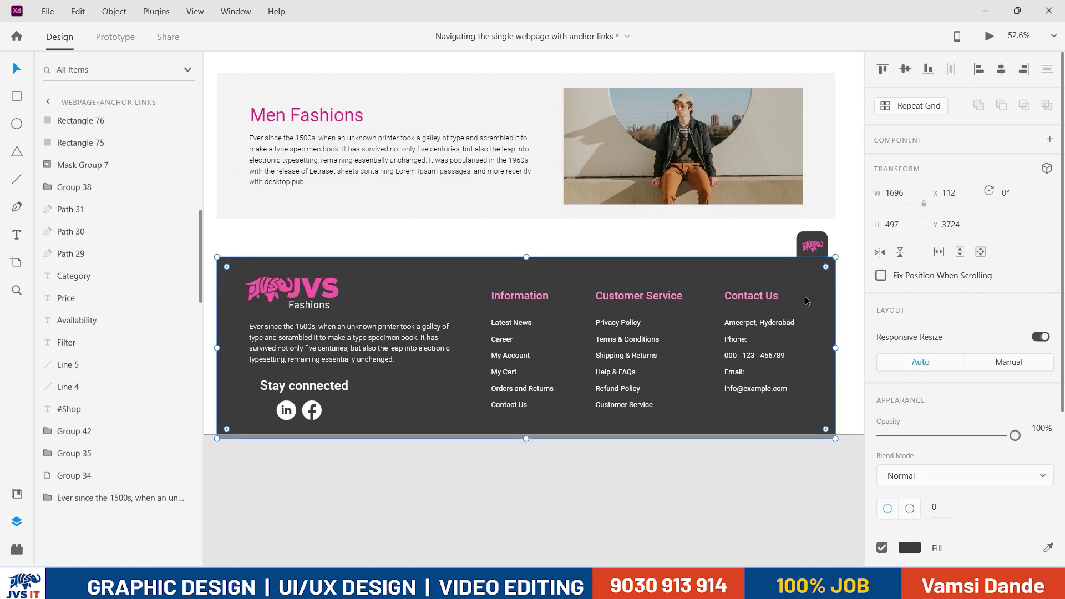
pyautogui.doubleClick(91, 346)
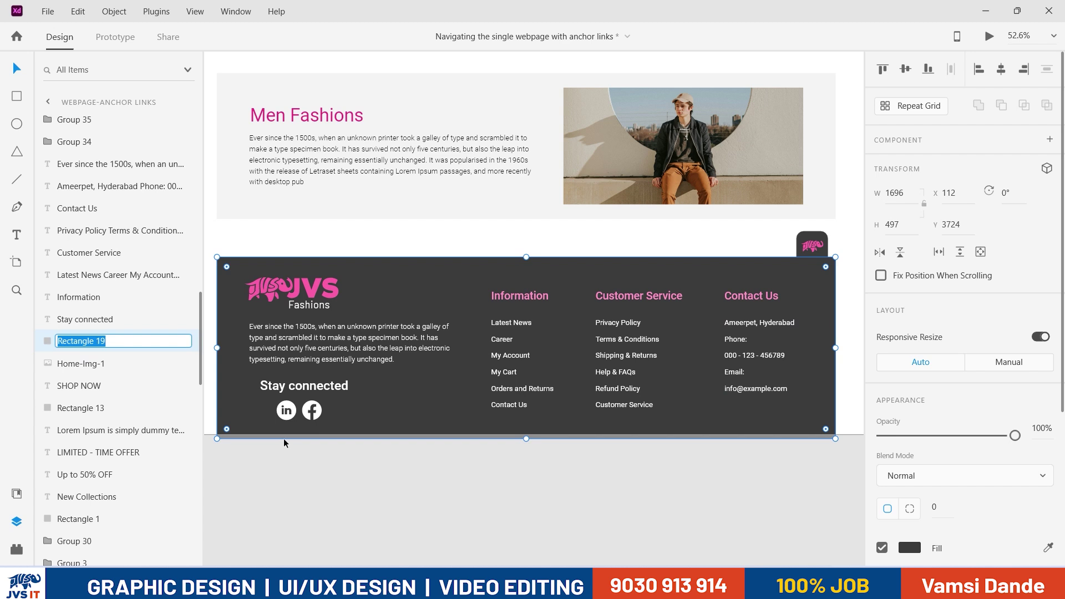
pyautogui.write('#')
pyautogui.press('Return')
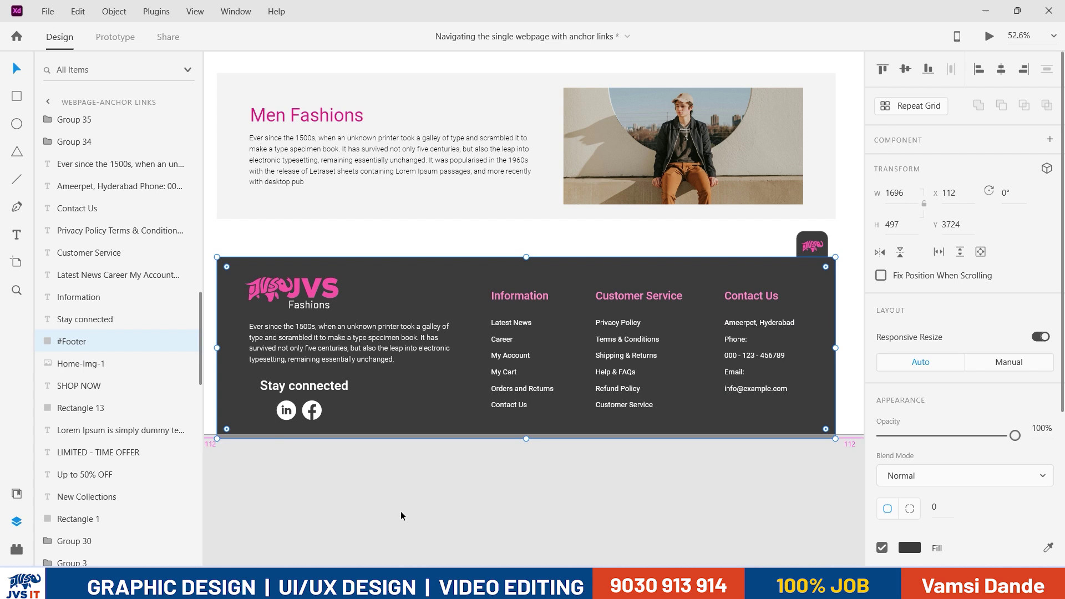
# Step: Rename the footer background rectangle's layer as #Contact
pyautogui.scroll(-5, 400, 499)
pyautogui.scroll(1, 410, 461)
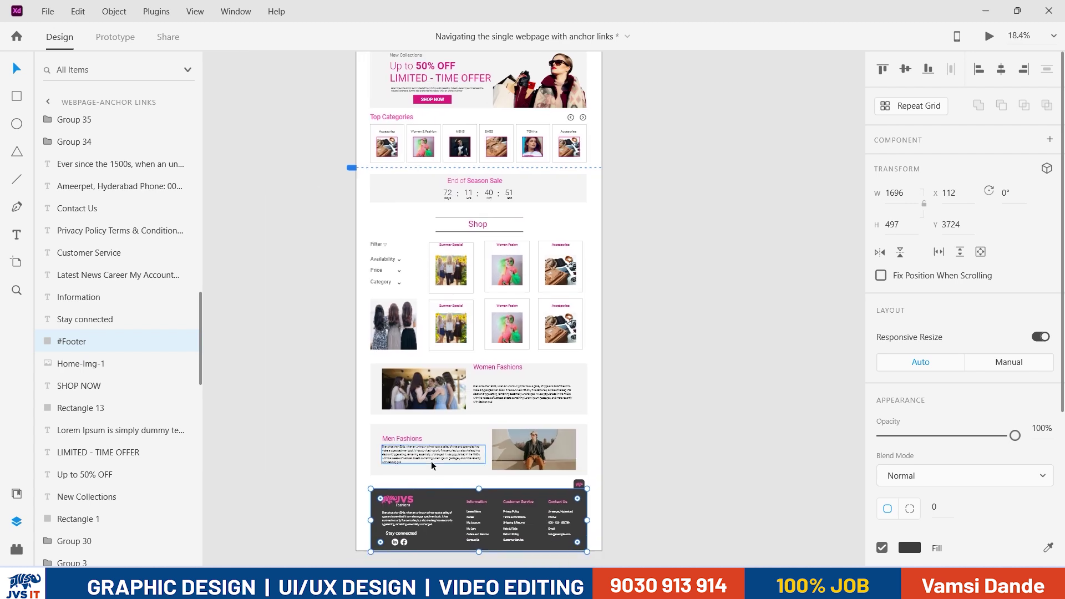
pyautogui.doubleClick(80, 342)
pyautogui.press('End')
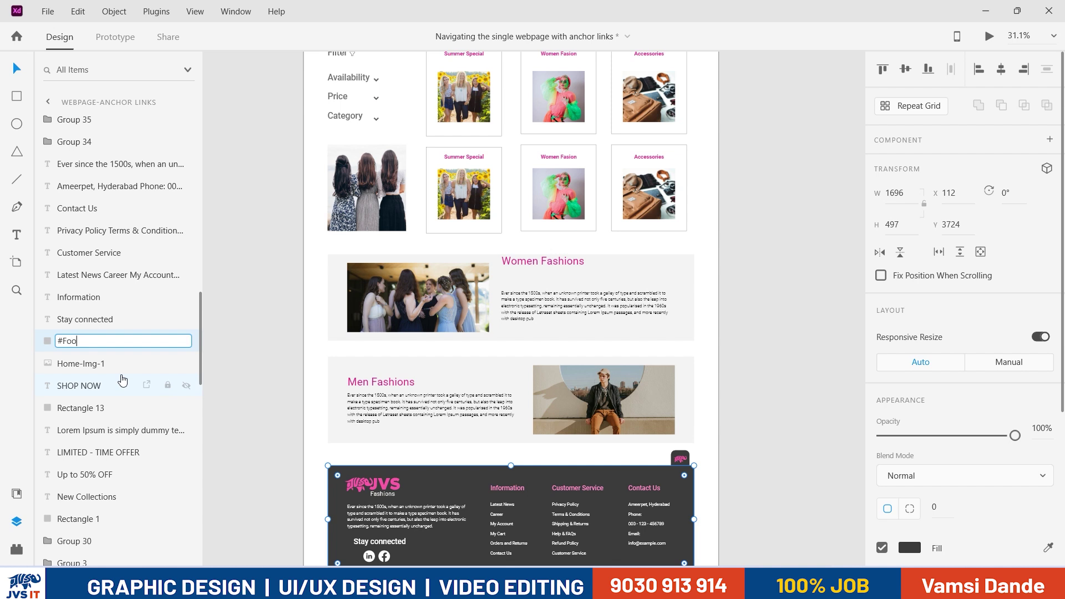
pyautogui.write('Contact')
pyautogui.press('Return')
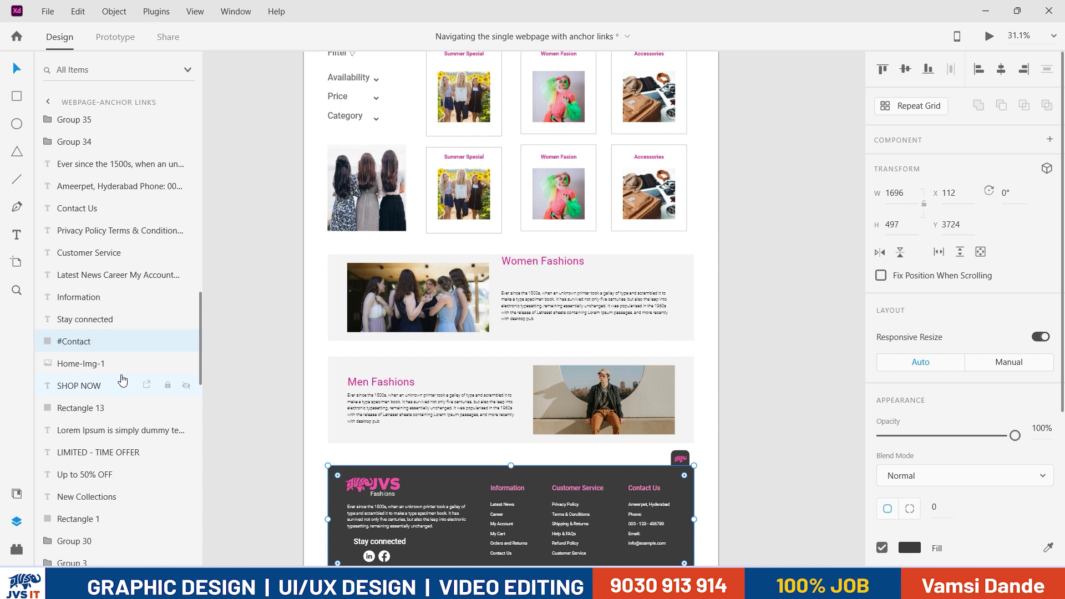
# Step: Select the CONTACT US header group and add an interaction to it in Prototype mode
pyautogui.scroll(-4, 307, 347)
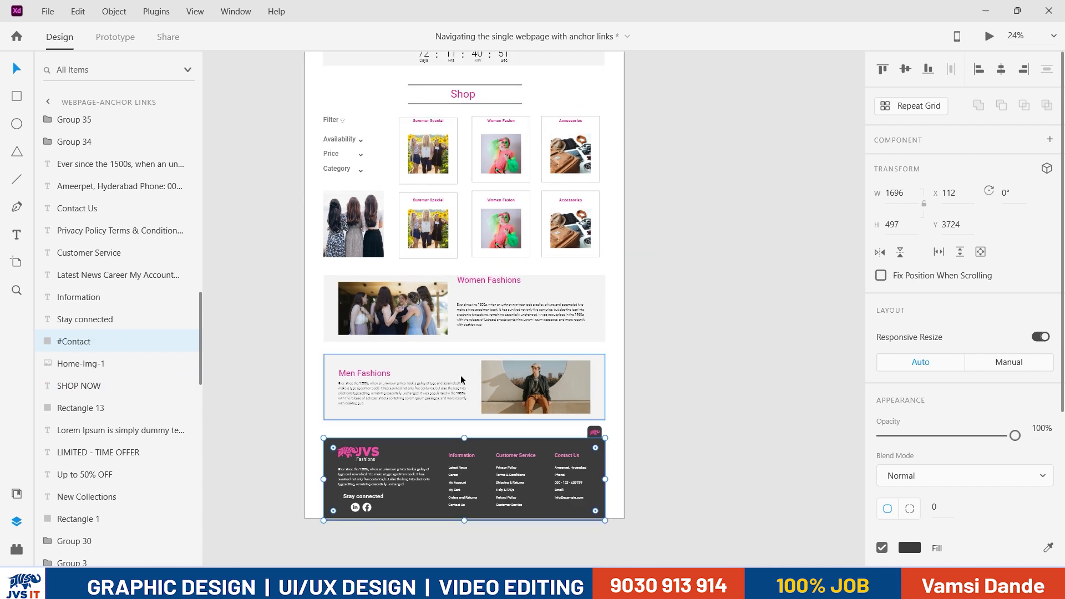
pyautogui.scroll(5, 444, 61)
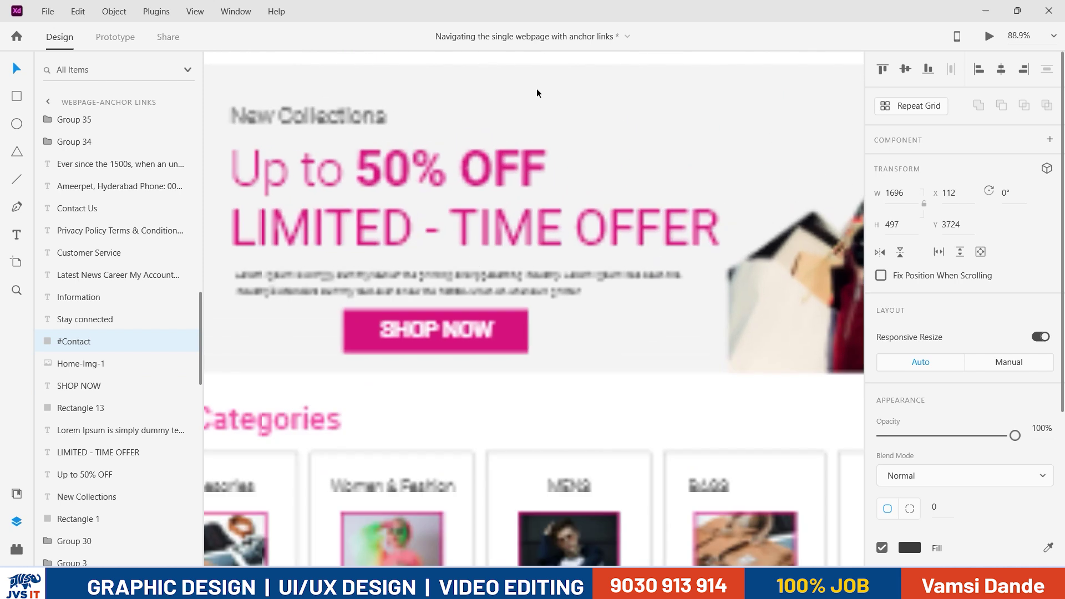
pyautogui.click(554, 197)
pyautogui.scroll(-3, 956, 401)
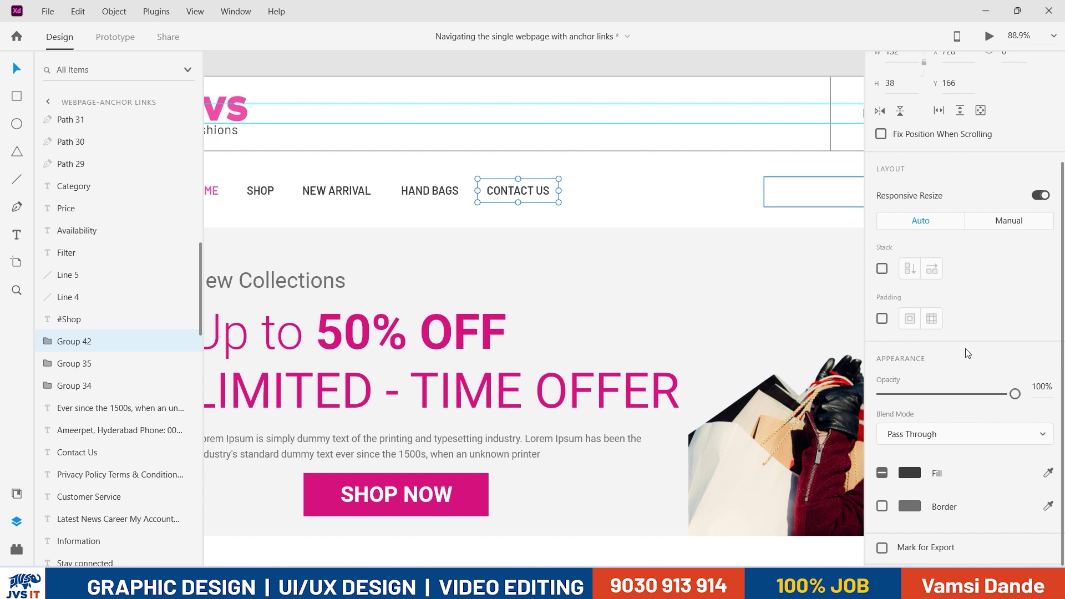
pyautogui.scroll(3, 968, 354)
pyautogui.click(115, 37)
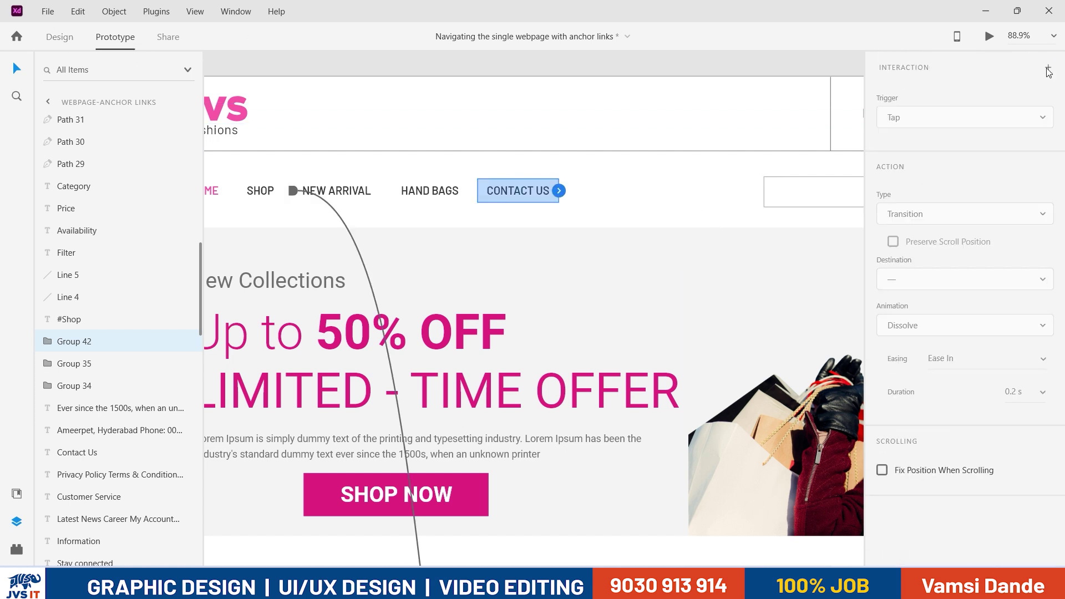
pyautogui.click(559, 191)
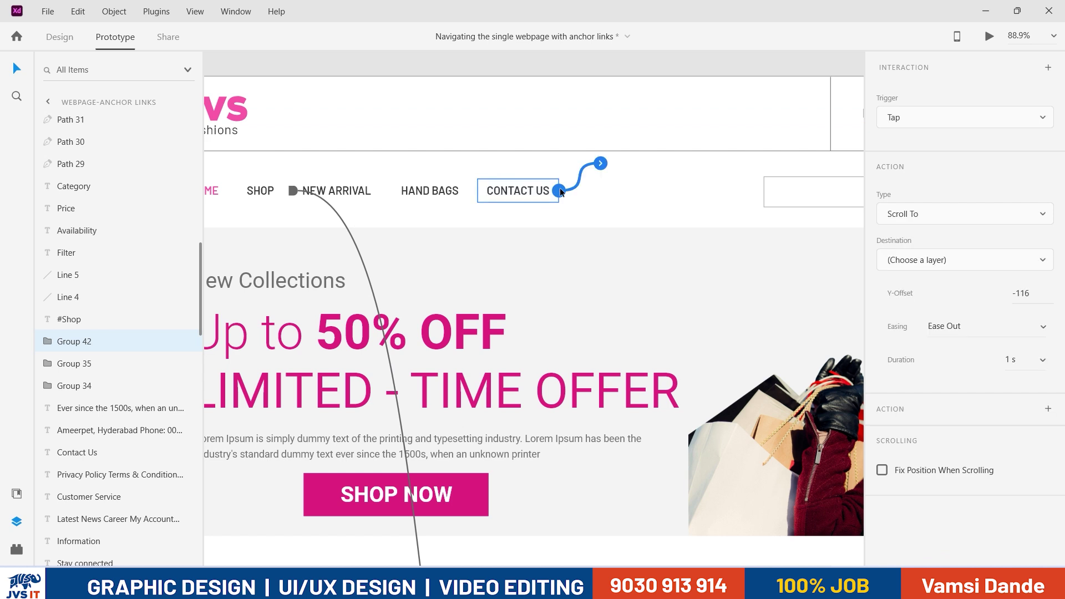
# Step: Keep the CONTACT US interaction as a Tap-triggered Scroll To action and choose #Contact as its destination layer
pyautogui.click(960, 121)
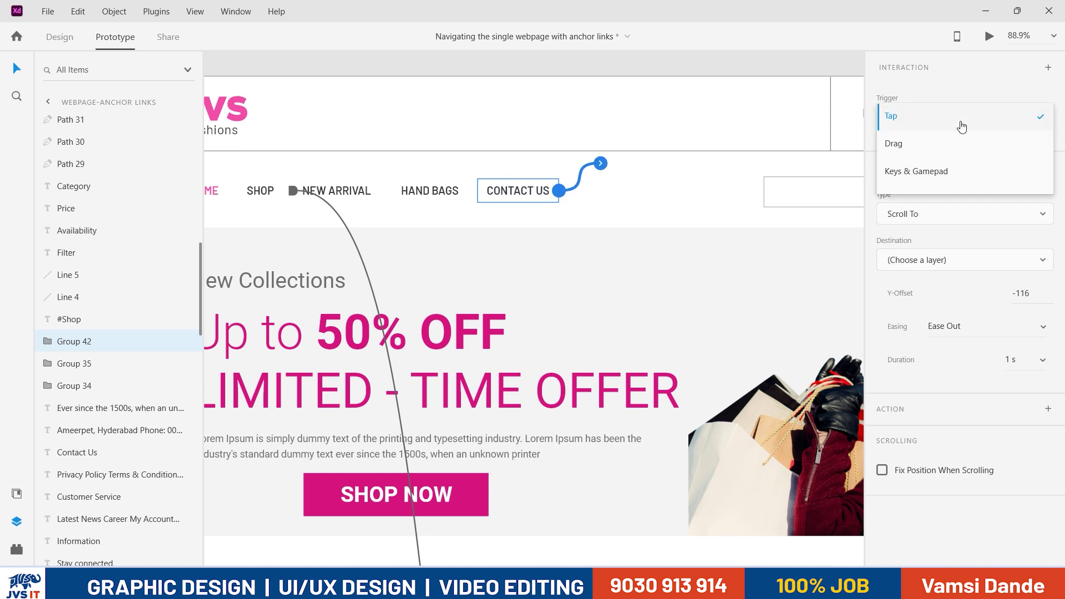
pyautogui.click(962, 251)
pyautogui.click(962, 220)
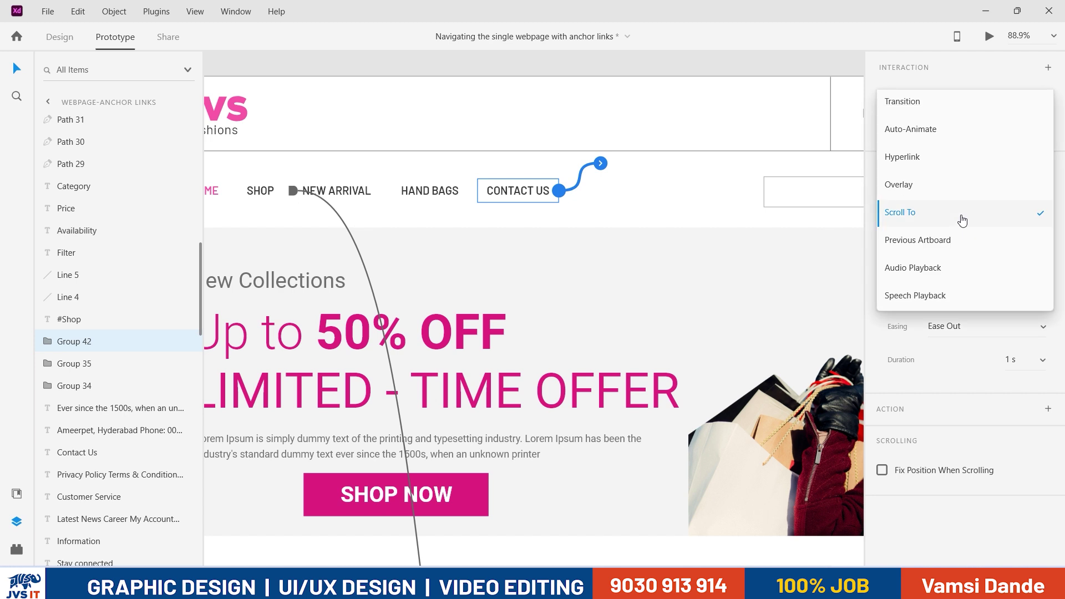
pyautogui.click(959, 224)
pyautogui.click(971, 271)
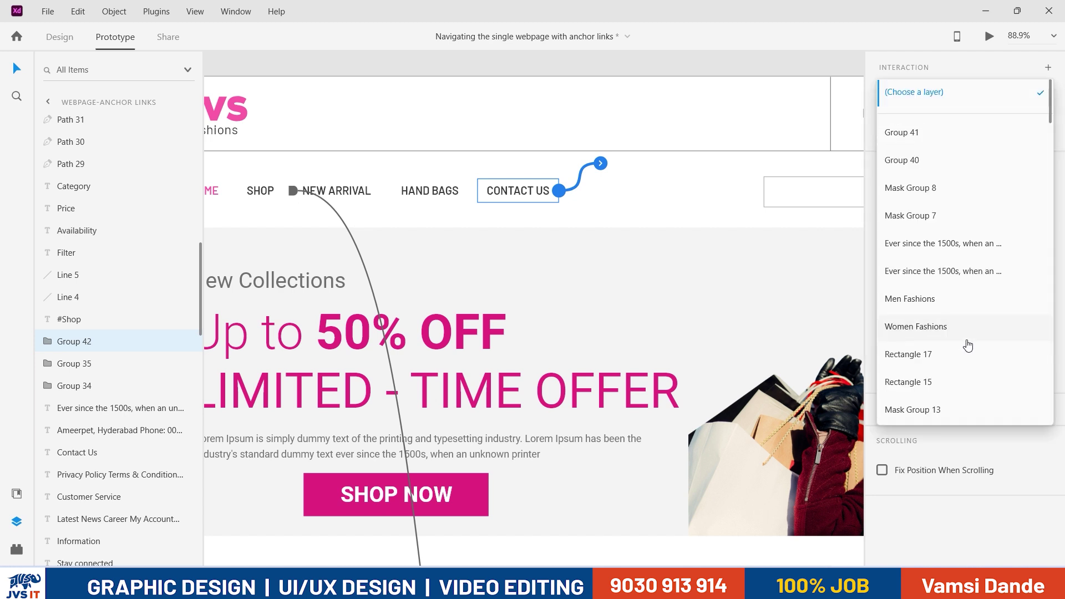
pyautogui.scroll(-15, 966, 347)
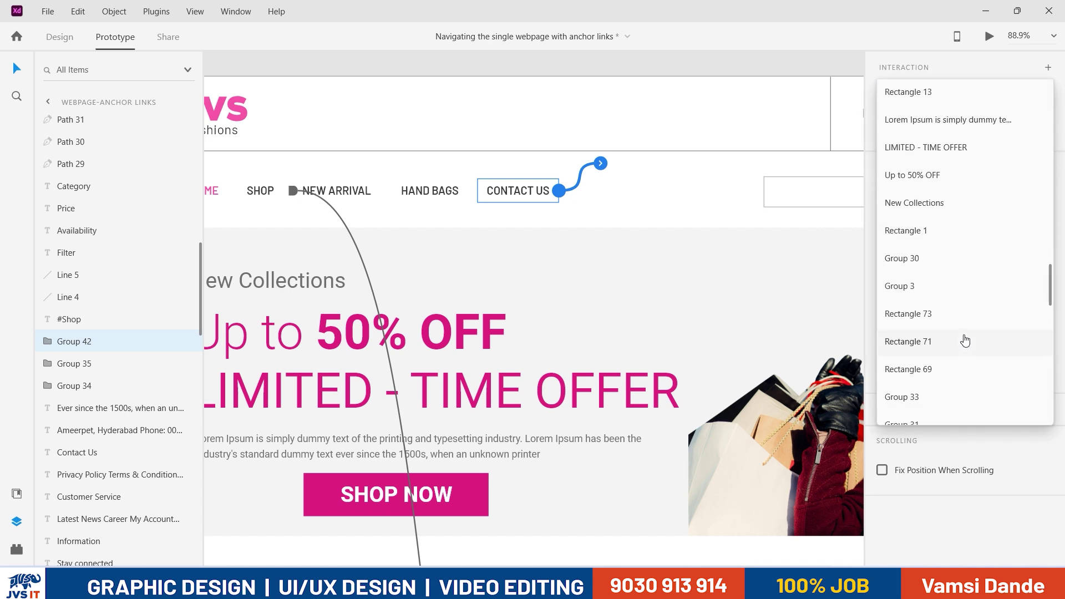
pyautogui.scroll(-10, 965, 336)
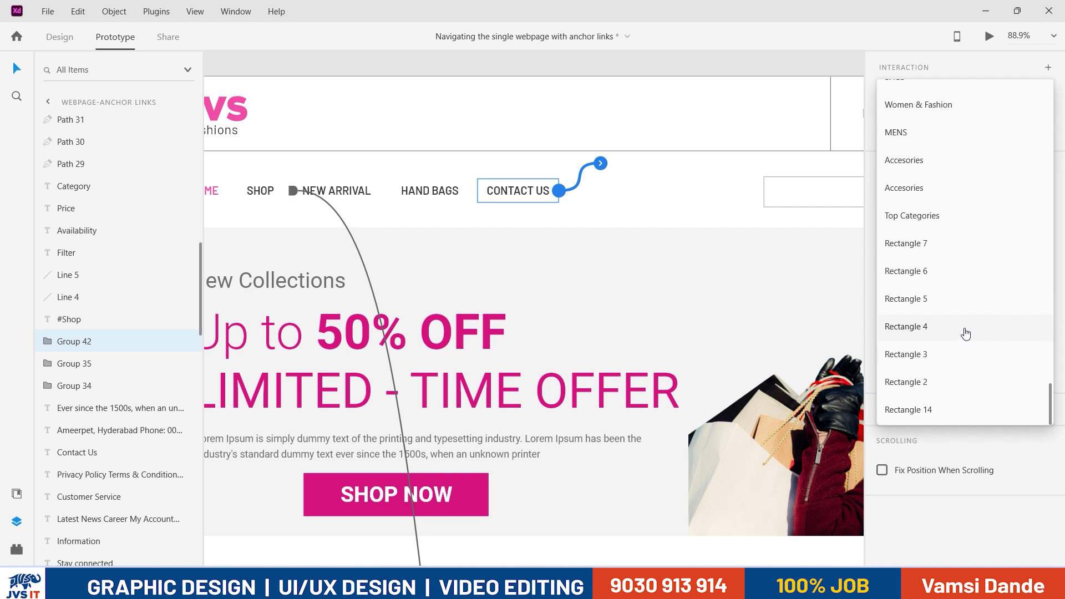
pyautogui.scroll(6, 965, 333)
pyautogui.scroll(7, 963, 331)
pyautogui.scroll(6, 961, 330)
pyautogui.scroll(5, 948, 321)
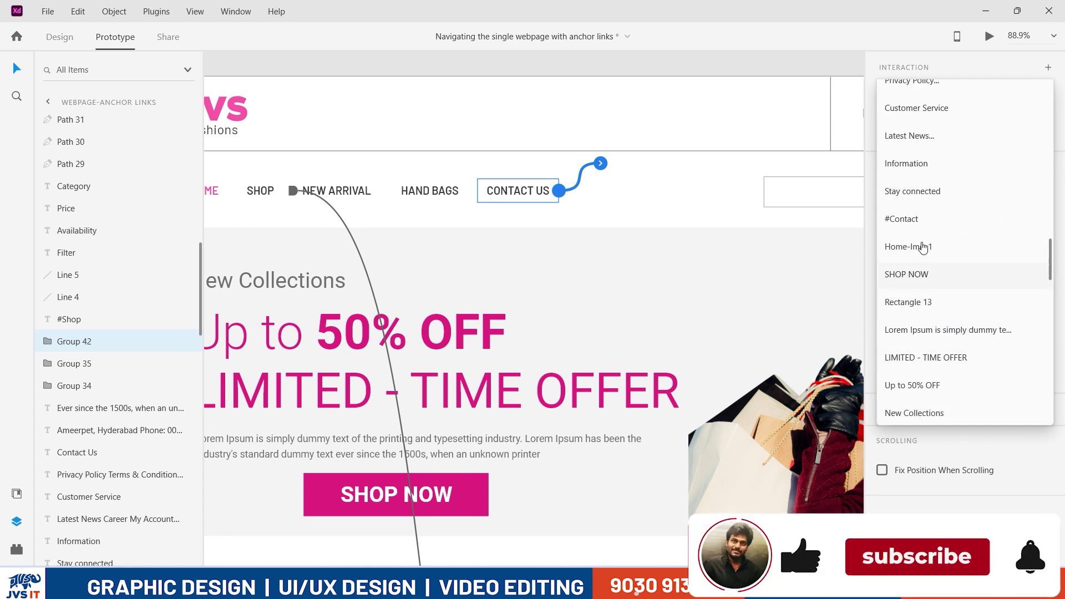
pyautogui.click(915, 220)
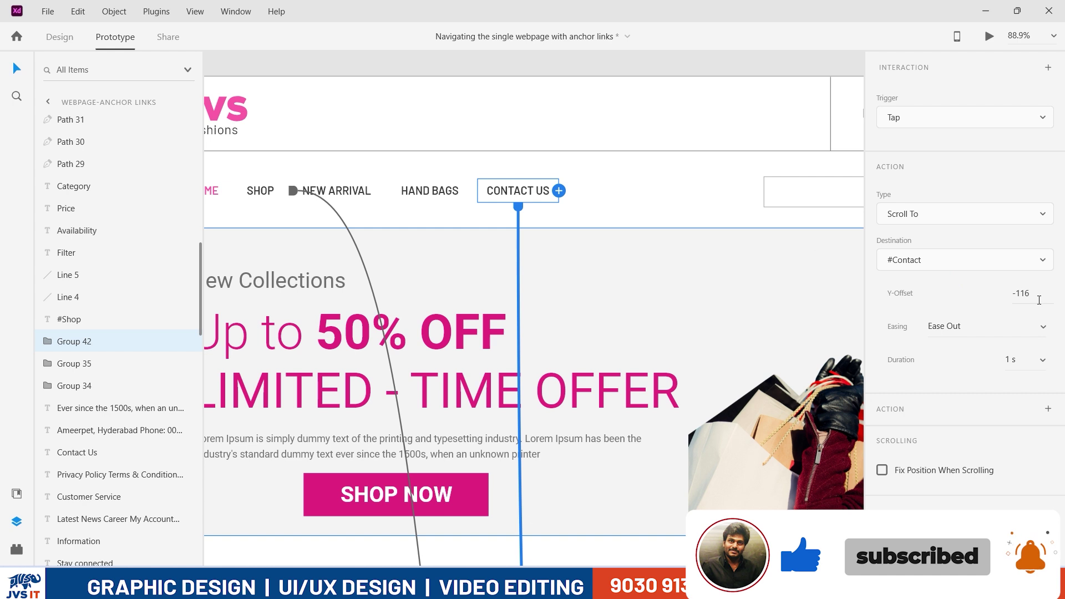
# Step: Set the Y-Offset of the CONTACT US scroll action to -100
pyautogui.scroll(-6, 741, 276)
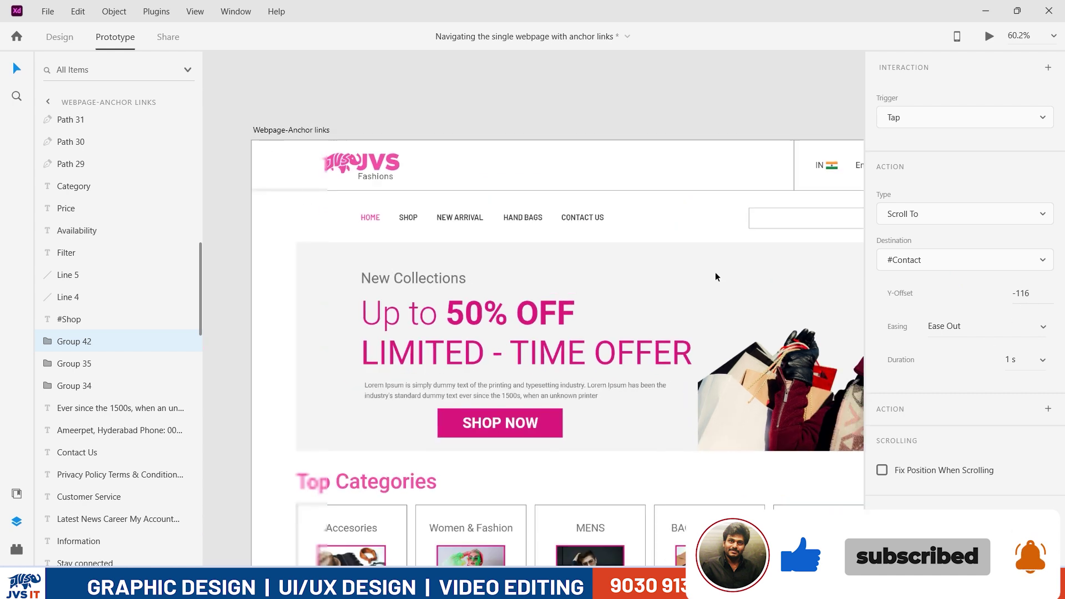
pyautogui.scroll(-5, 707, 313)
pyautogui.scroll(5, 717, 442)
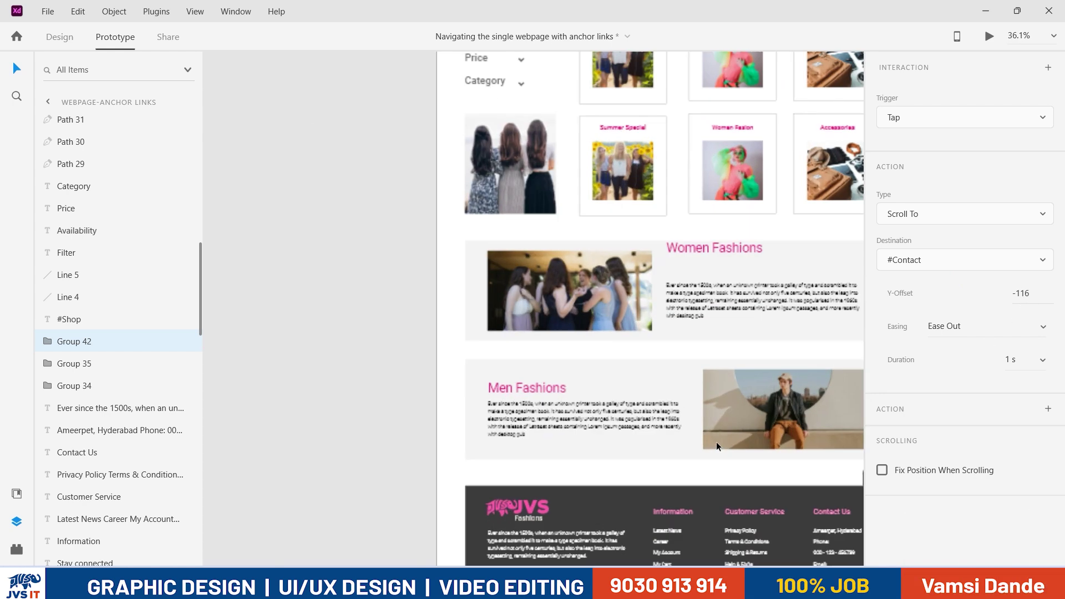
pyautogui.moveTo(1027, 293); pyautogui.dragTo(990, 305)
pyautogui.write('-1')
pyautogui.press('Return')
pyautogui.click(1054, 303)
pyautogui.write('-')
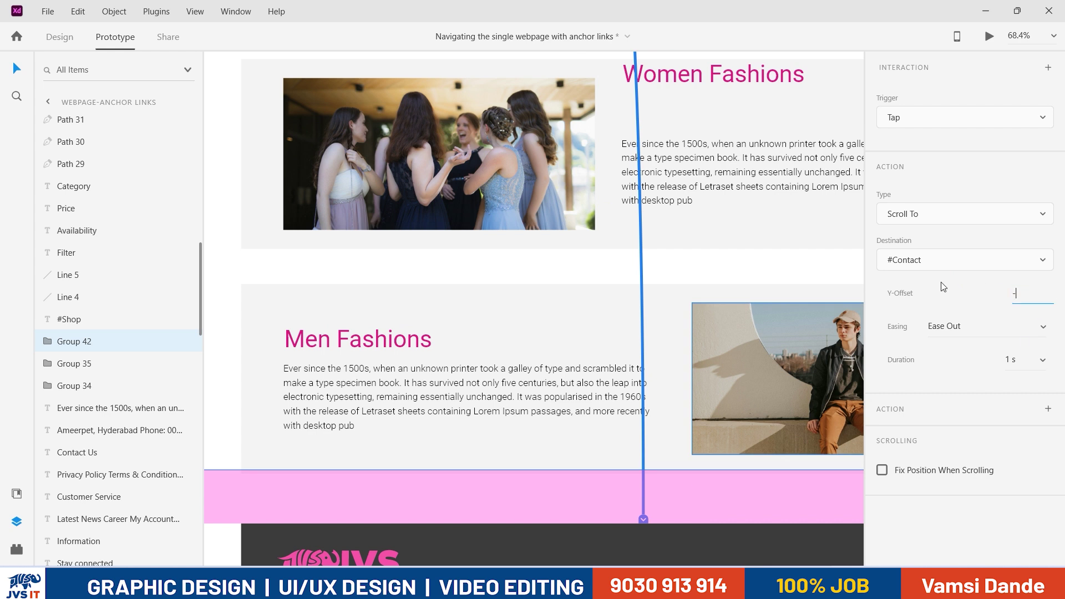
pyautogui.press('Return')
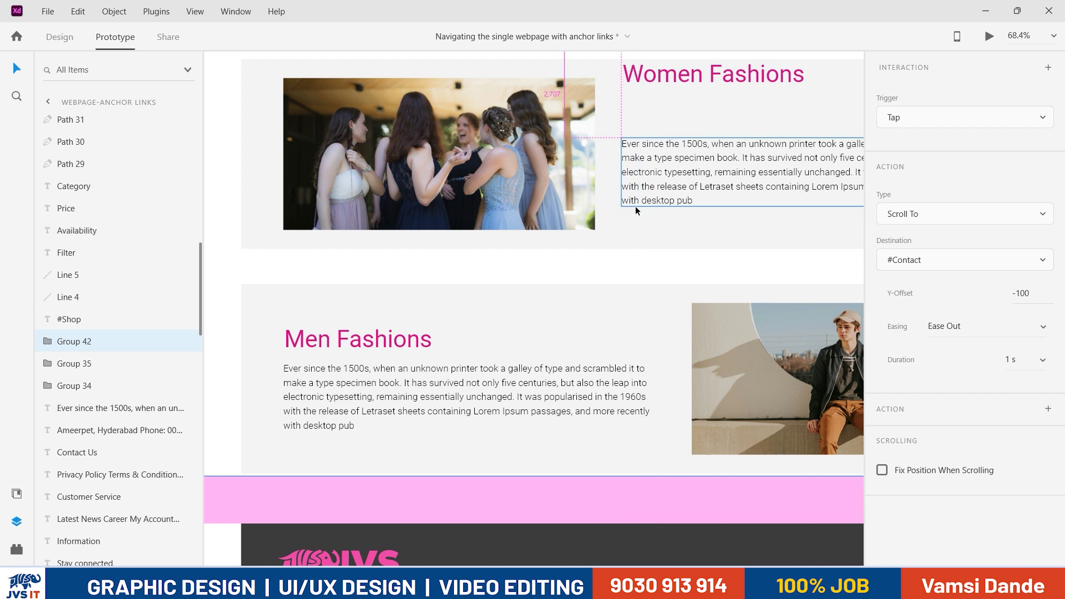
# Step: Adjust the Y-Offset of the CONTACT US scroll action to -95
pyautogui.scroll(-2, 632, 206)
pyautogui.click(1016, 292)
pyautogui.write('-95')
pyautogui.press('Return')
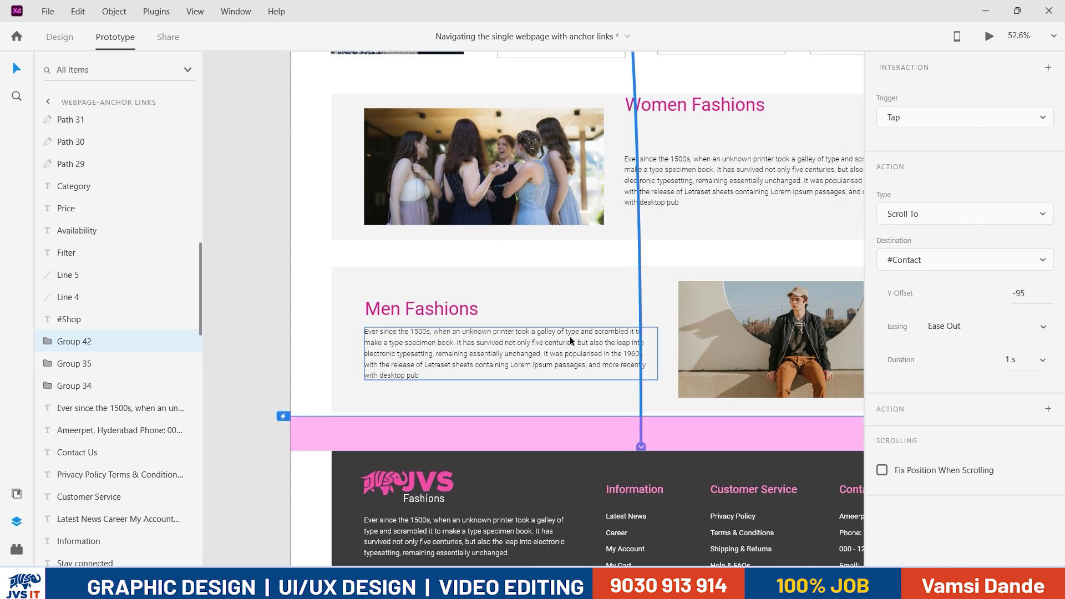
pyautogui.press('Tab')
# Step: Preview the prototype, test the SHOP and CONTACT US links from the page header, and close the preview
pyautogui.scroll(-4, 681, 395)
pyautogui.scroll(4, 660, 258)
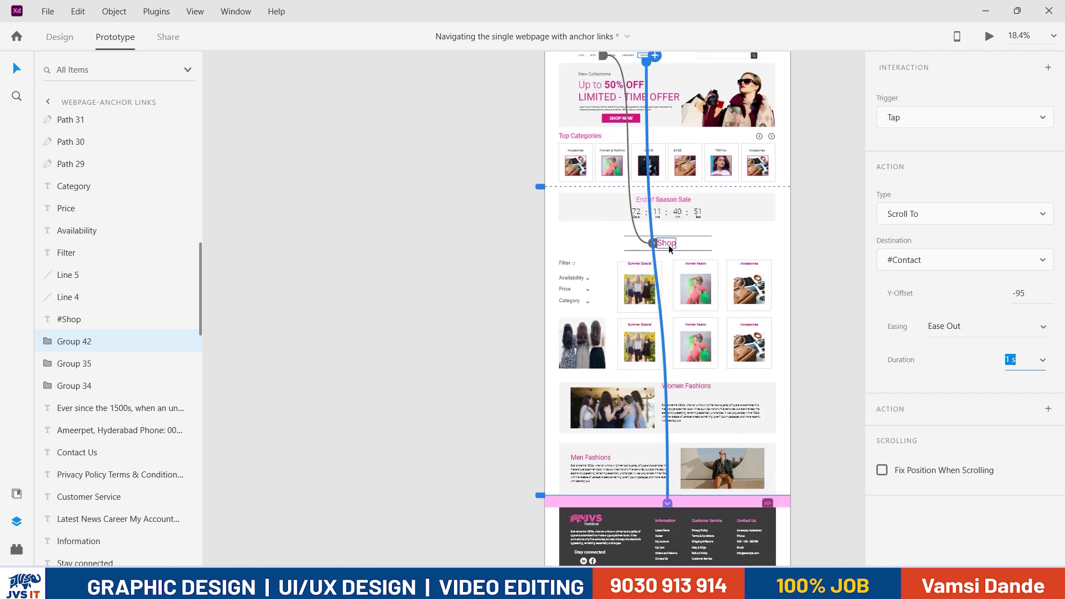
pyautogui.hotkey('ctrl', 'Return')
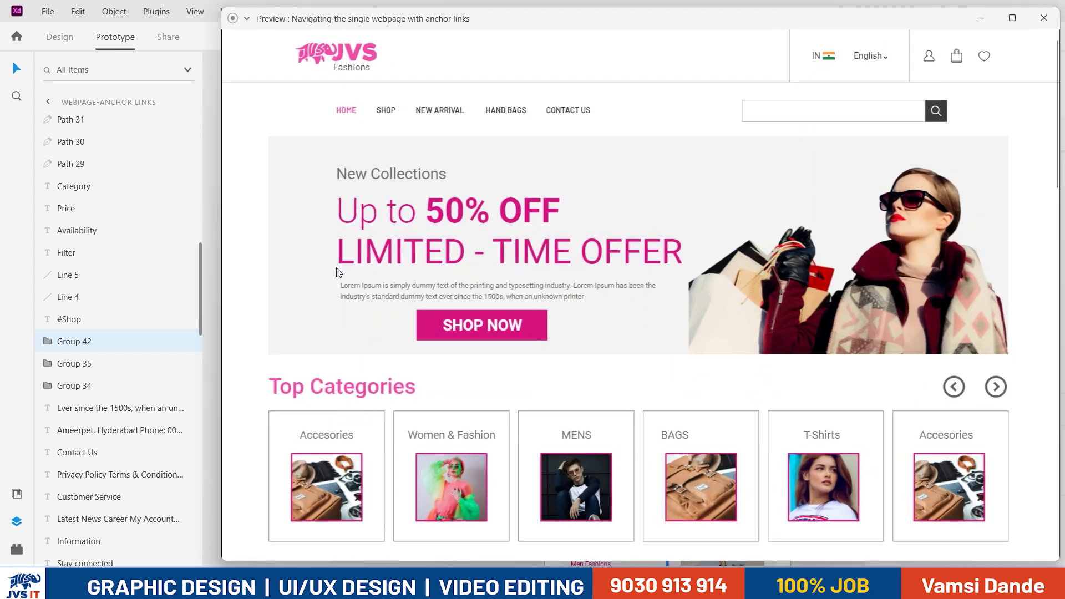
pyautogui.click(391, 111)
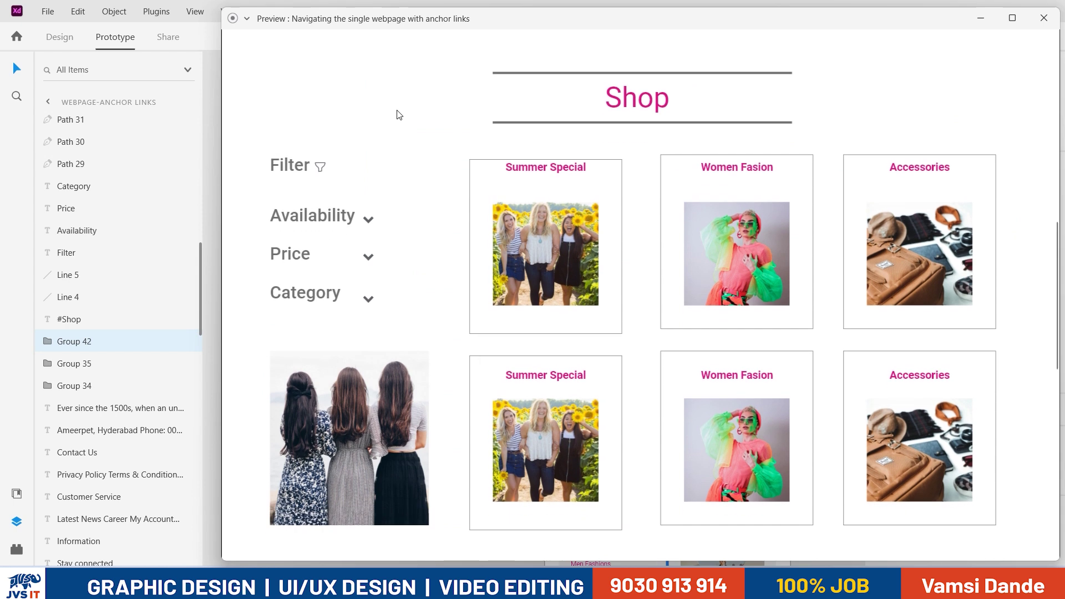
pyautogui.scroll(10, 650, 201)
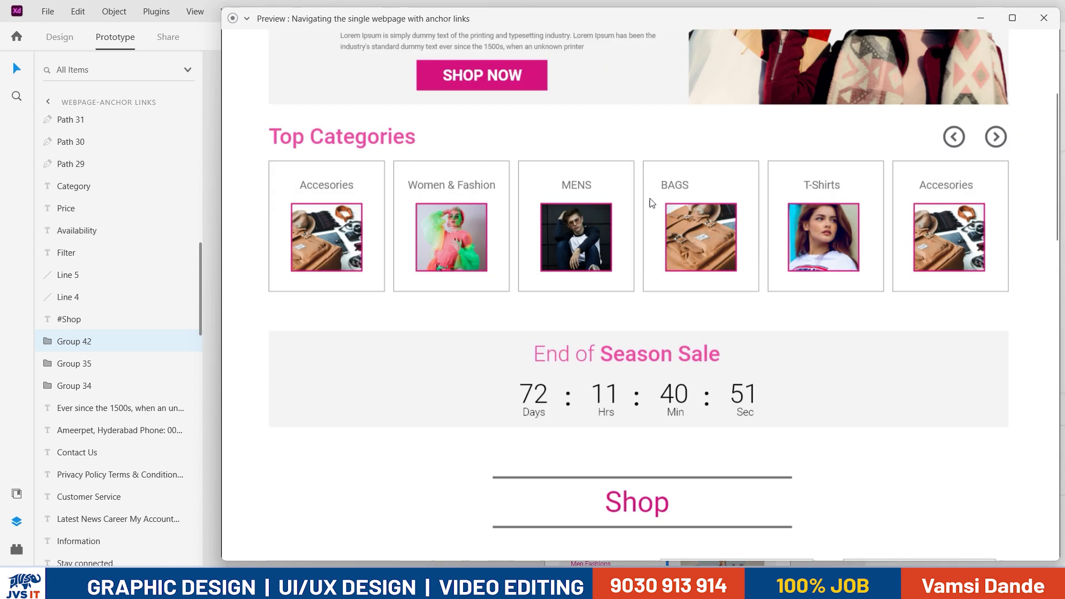
pyautogui.click(570, 112)
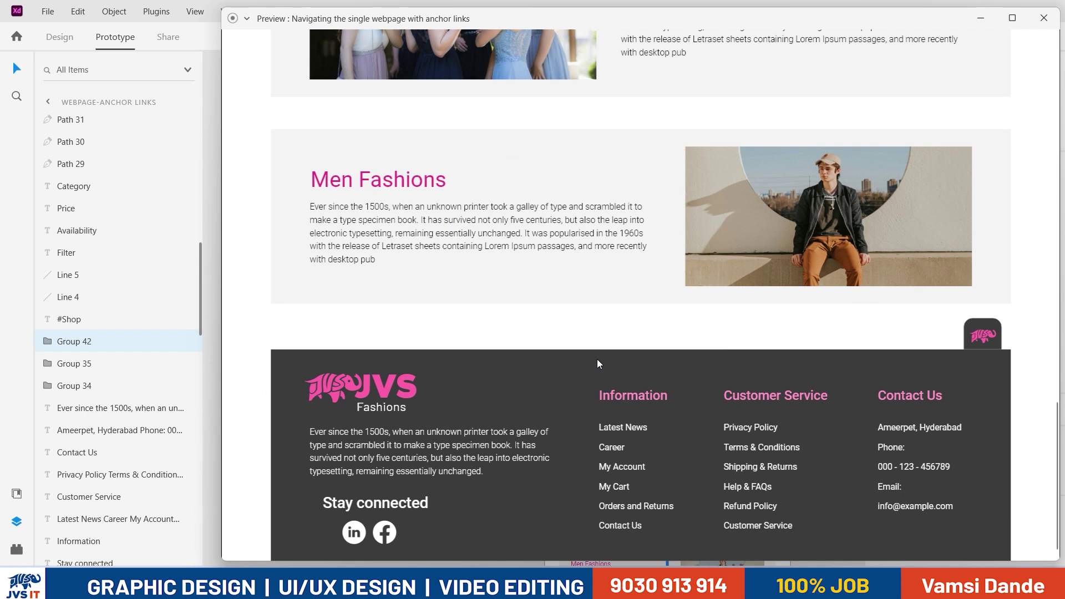
pyautogui.hotkey('alt', 'F4')
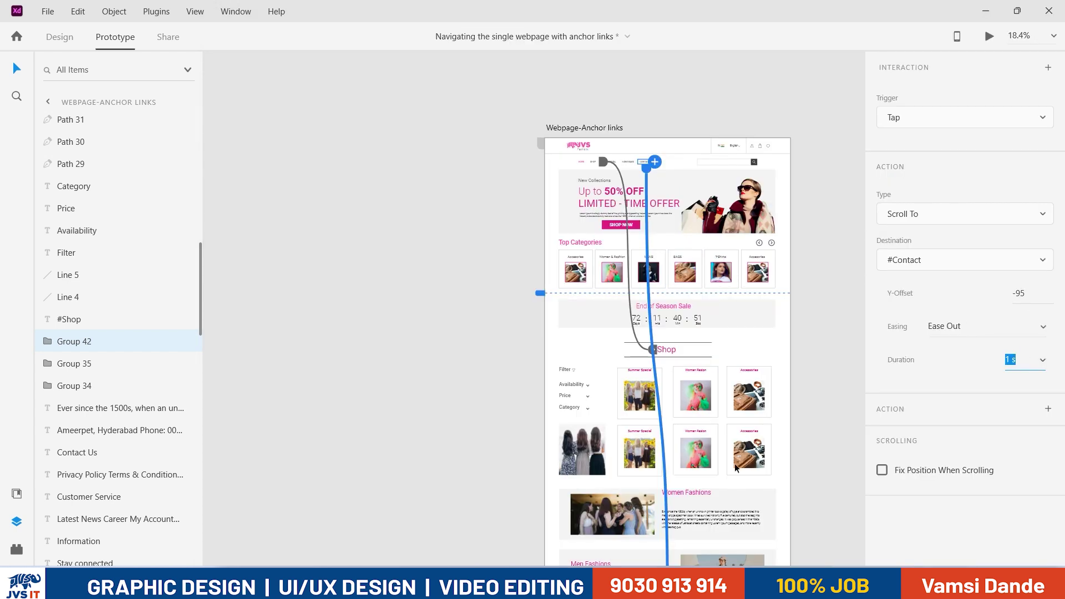
# Step: Set the Y-Offset of the CONTACT US scroll action to -50
pyautogui.scroll(-5, 734, 463)
pyautogui.scroll(5, 721, 471)
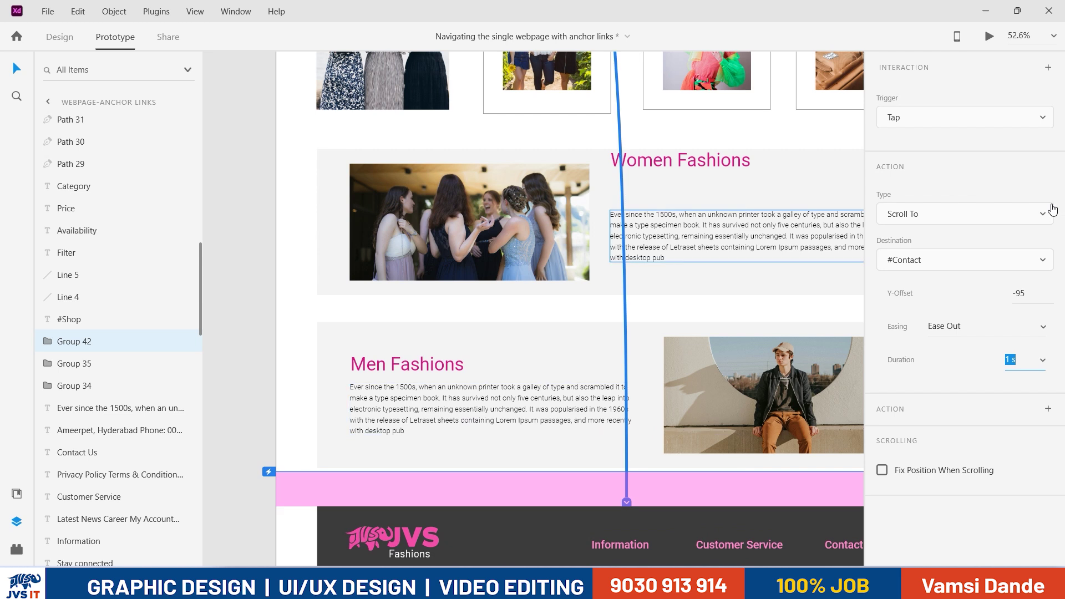
pyautogui.doubleClick(1021, 293)
pyautogui.press('BackSpace')
pyautogui.write('50')
pyautogui.press('Return')
pyautogui.scroll(-5, 625, 301)
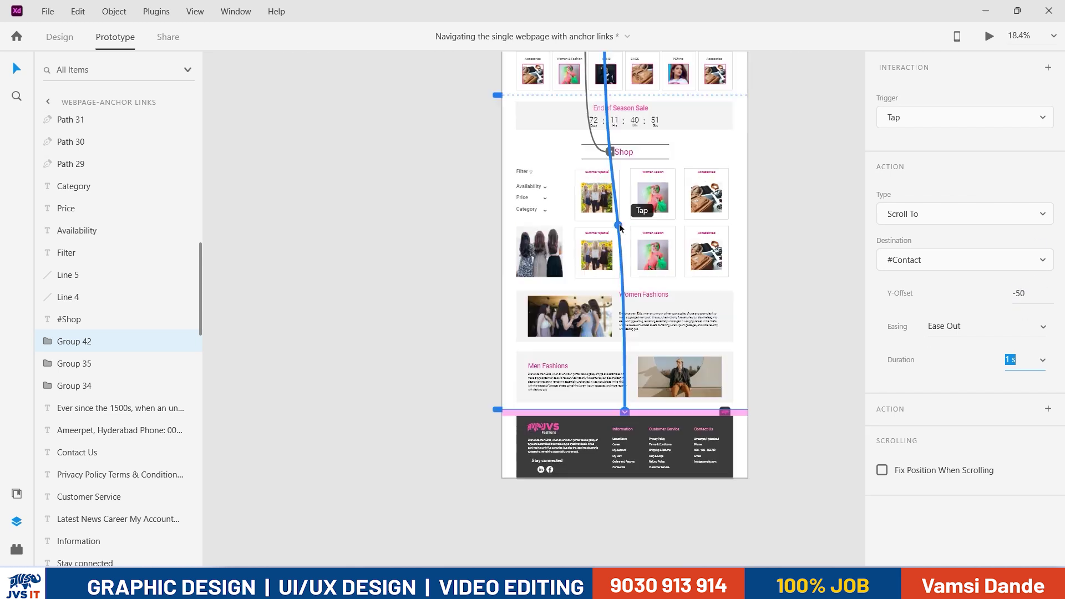
# Step: Preview the Webpage-Anchor links artboard, test the CONTACT US link from the page header again, and close the preview
pyautogui.scroll(5, 619, 228)
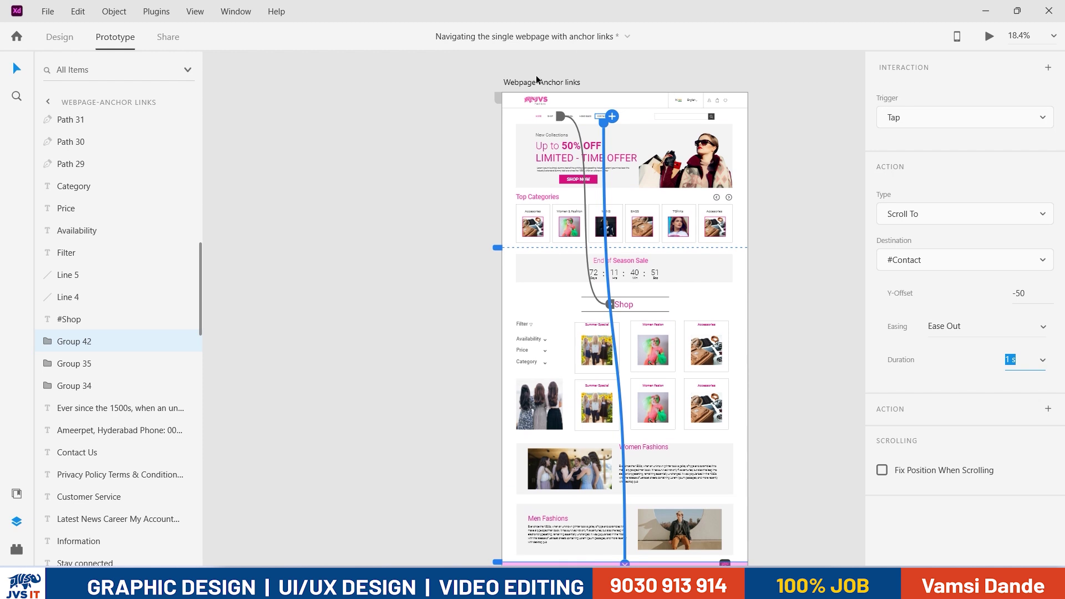
pyautogui.click(537, 81)
pyautogui.click(989, 36)
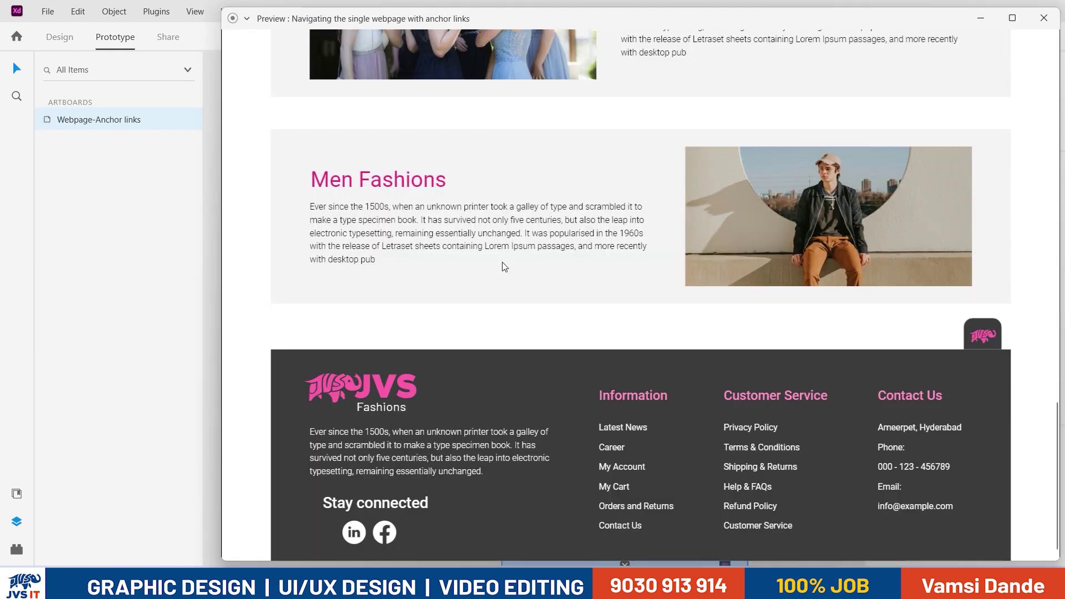
pyautogui.scroll(3, 396, 144)
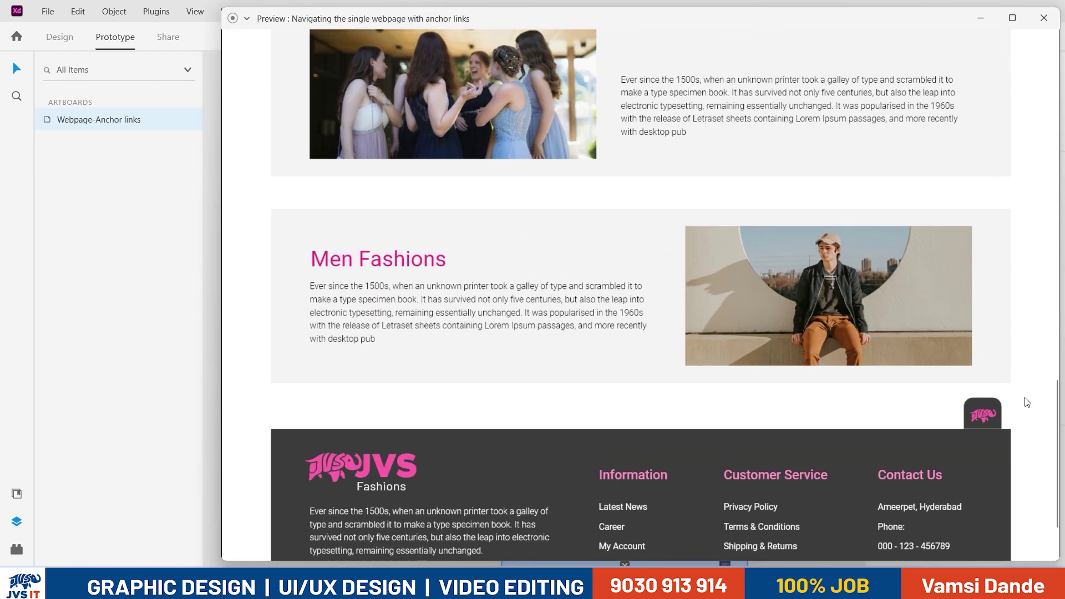
pyautogui.moveTo(1057, 443); pyautogui.dragTo(1028, 61)
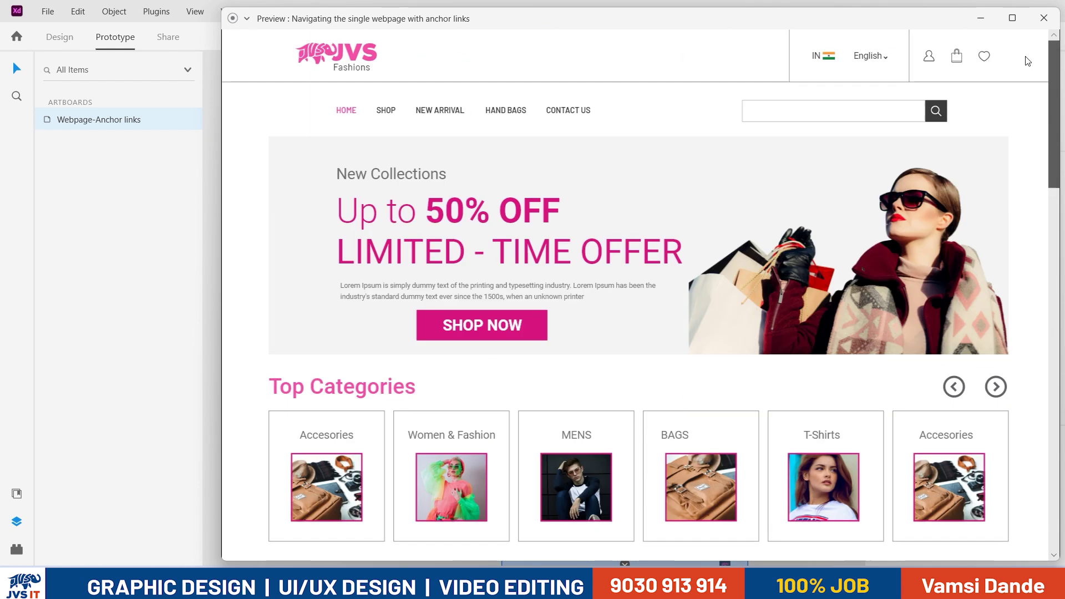
pyautogui.click(564, 109)
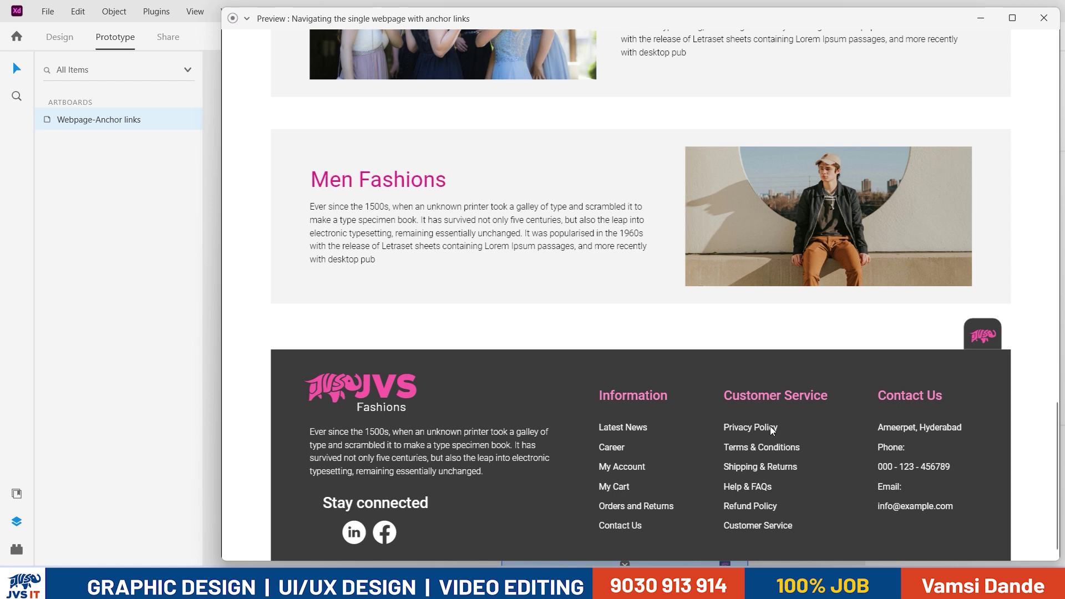
pyautogui.click(1044, 18)
# Step: Select the small logo button above the footer and review the page's existing links
pyautogui.scroll(-3, 780, 399)
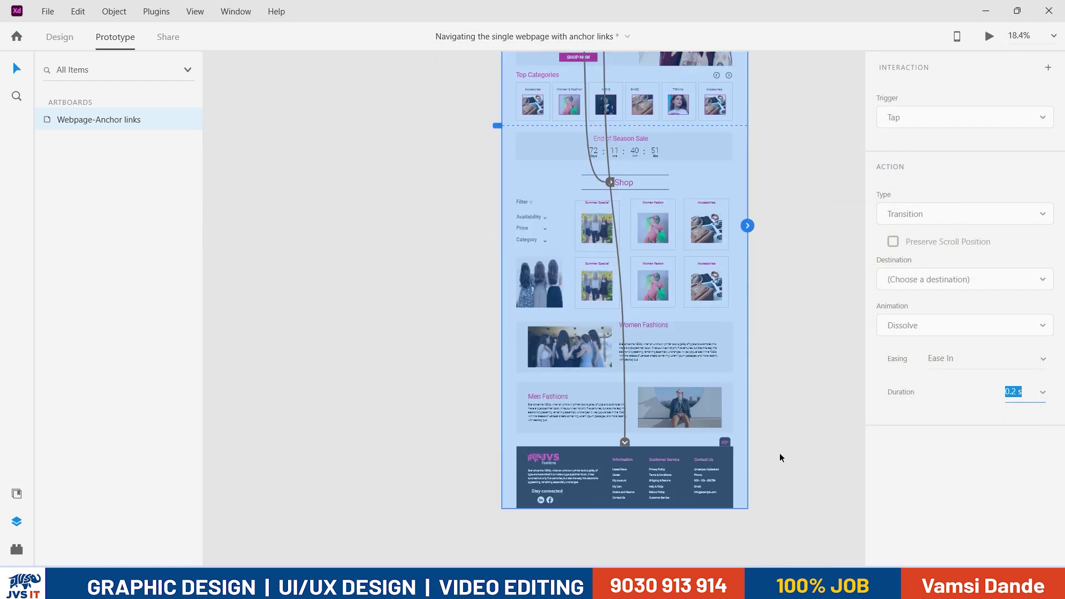
pyautogui.scroll(5, 750, 460)
pyautogui.click(670, 385)
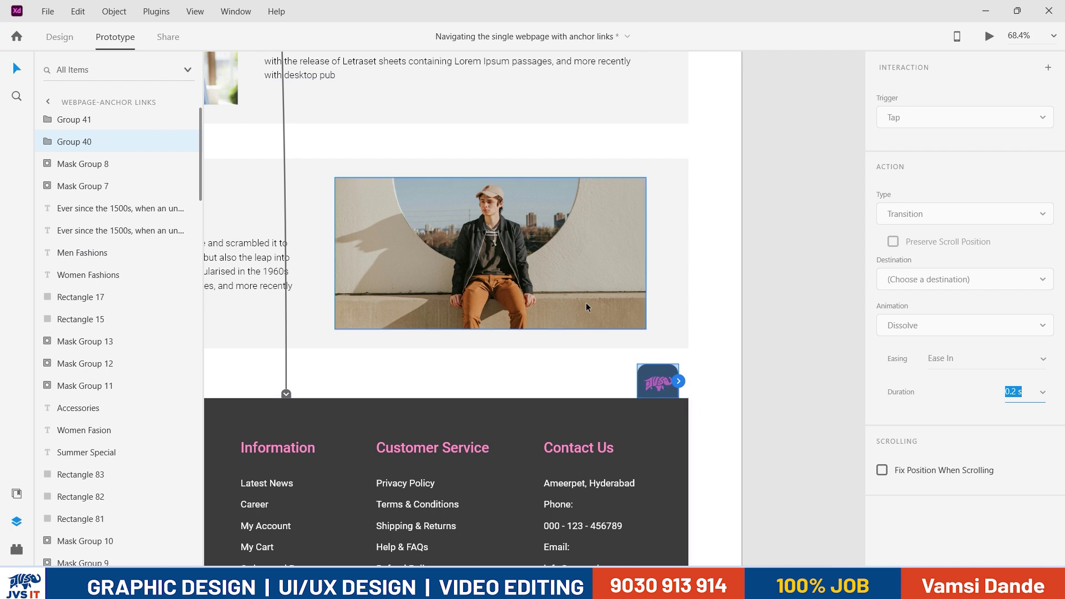
pyautogui.scroll(-5, 588, 305)
pyautogui.scroll(5, 588, 306)
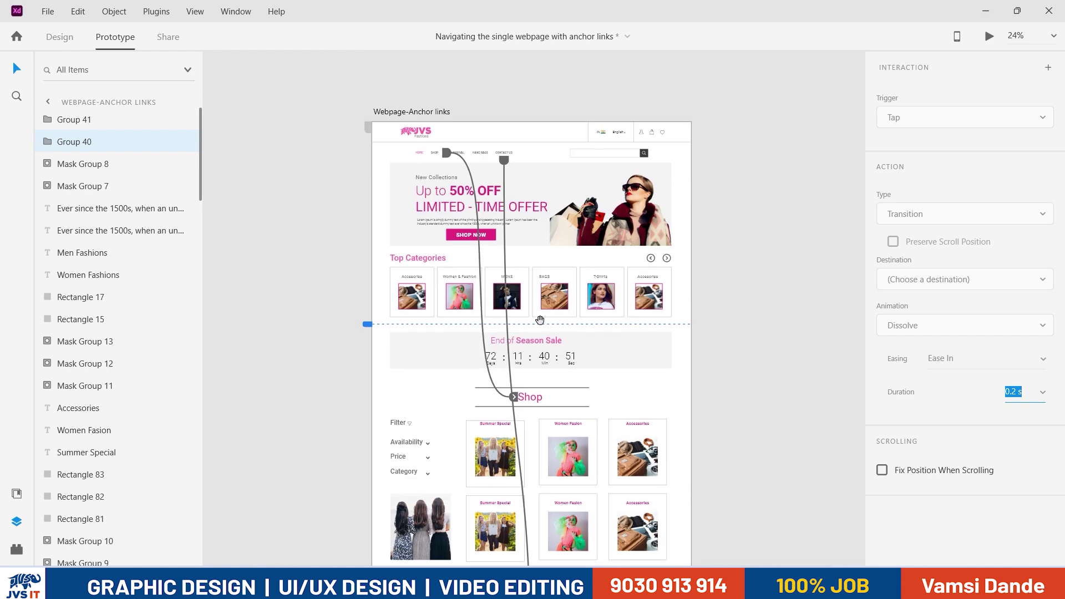
# Step: Switch to Design mode and group all items of the header navigation row, from HOME to the search box
pyautogui.click(59, 37)
pyautogui.scroll(2, 505, 166)
pyautogui.scroll(1, 505, 165)
pyautogui.moveTo(270, 138); pyautogui.dragTo(760, 148)
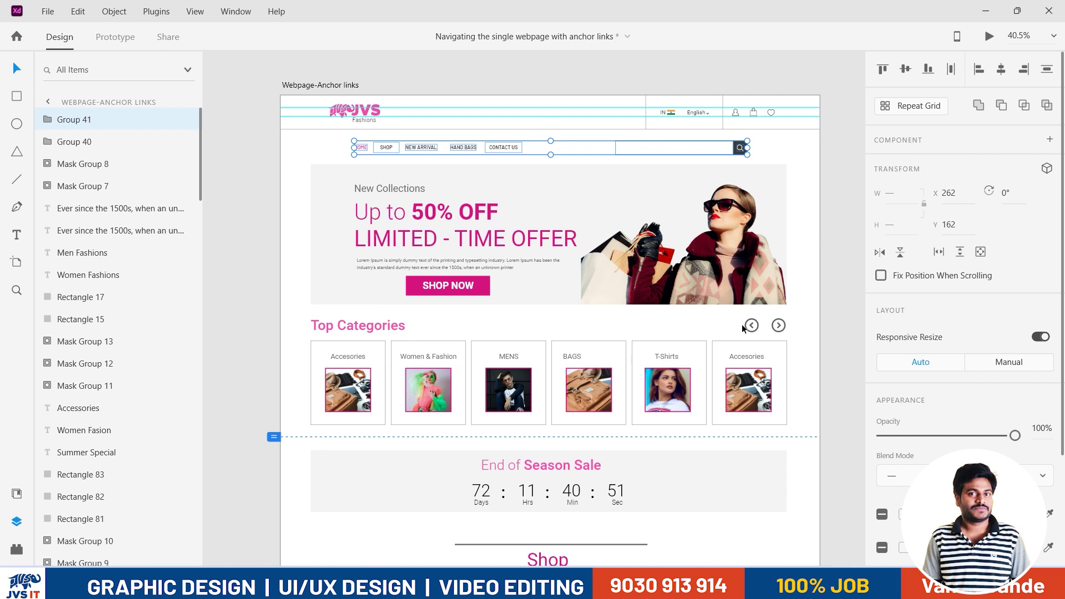
pyautogui.scroll(-2, 666, 310)
pyautogui.hotkey('ctrl', 'g')
pyautogui.scroll(-1, 661, 308)
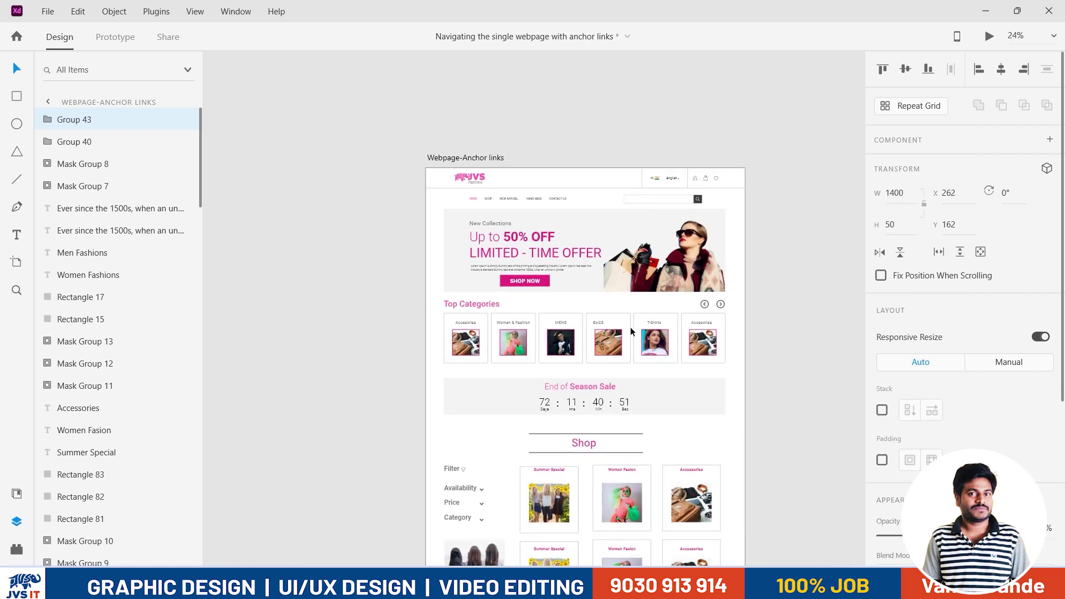
# Step: Select the small logo button group above the footer and rename its layer as #Header
pyautogui.scroll(-5, 655, 333)
pyautogui.scroll(-3, 647, 228)
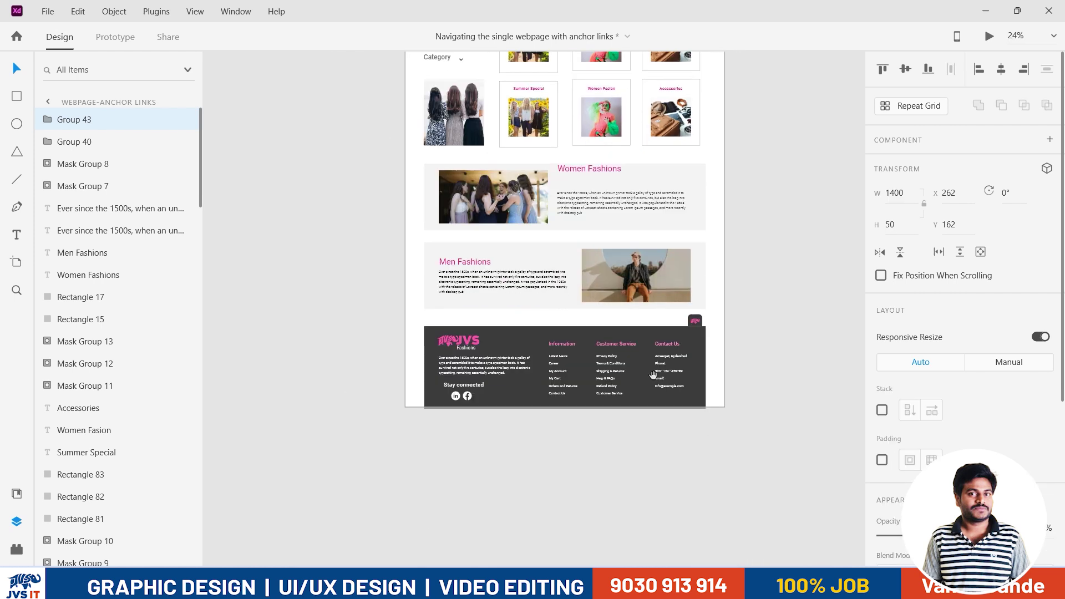
pyautogui.scroll(2, 708, 310)
pyautogui.click(689, 320)
pyautogui.scroll(1, 716, 341)
pyautogui.scroll(2, 716, 340)
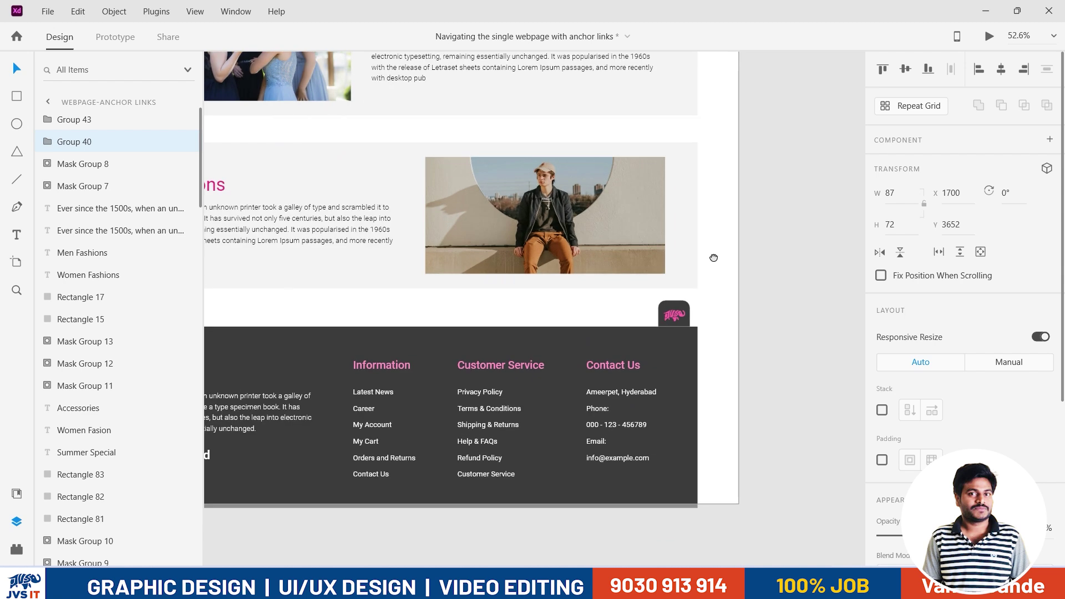
pyautogui.scroll(-1, 712, 254)
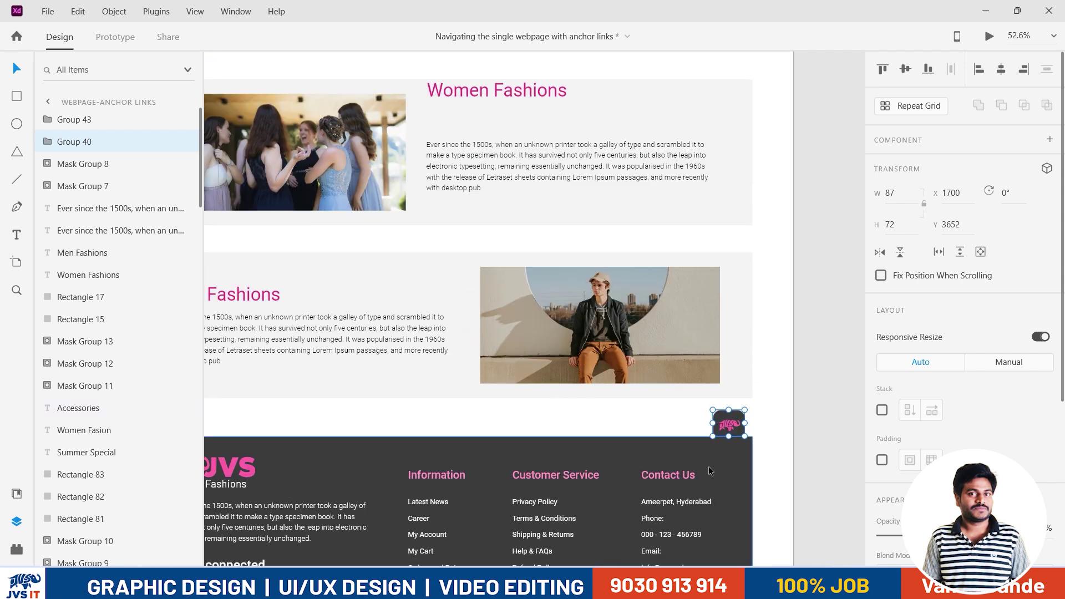
pyautogui.doubleClick(89, 143)
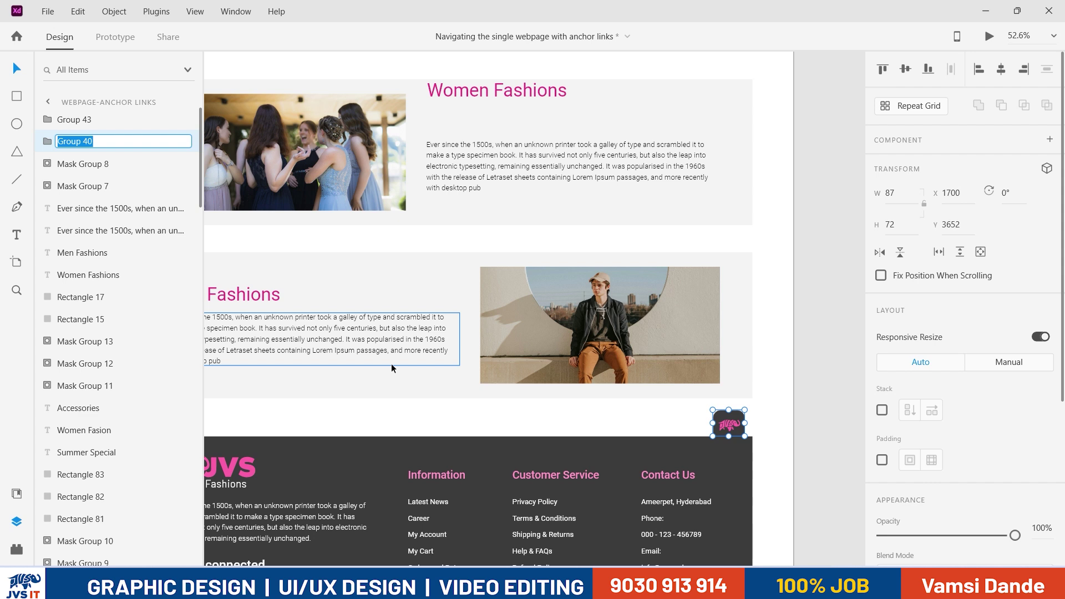
pyautogui.write('#')
pyautogui.press('Return')
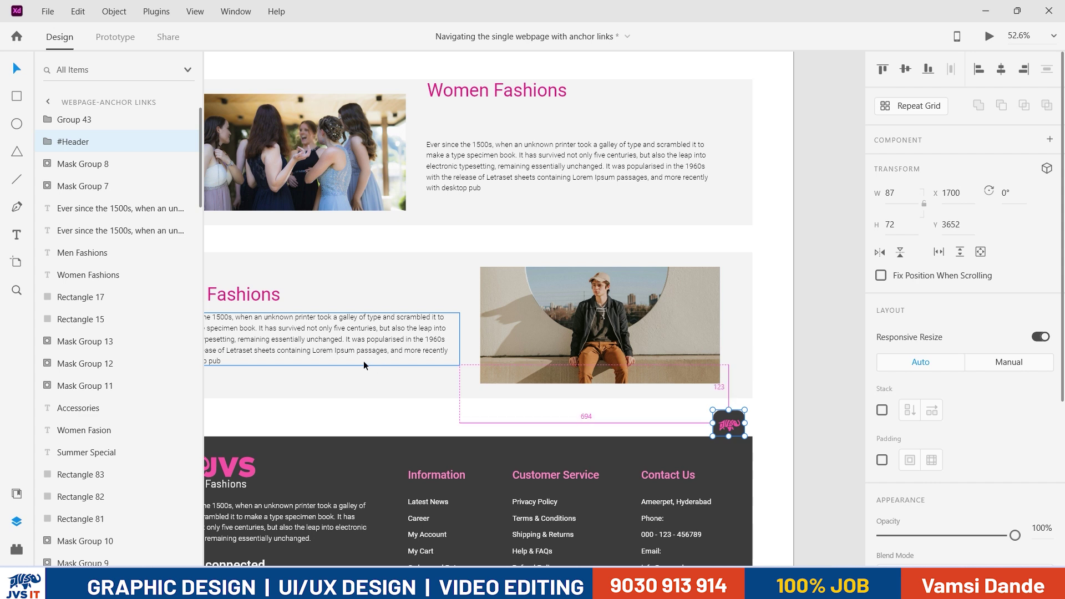
# Step: Ungroup the header navigation row of the Webpage-Anchor links artboard and clear the selection
pyautogui.scroll(-4, 364, 361)
pyautogui.moveTo(424, 240); pyautogui.dragTo(443, 508)
pyautogui.scroll(2, 396, 310)
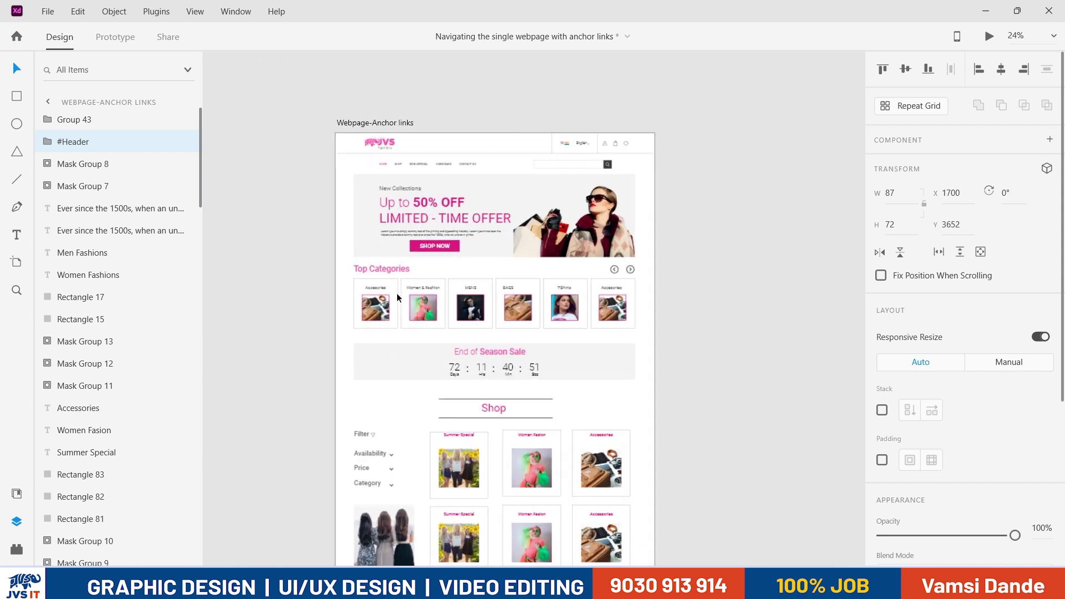
pyautogui.moveTo(458, 377); pyautogui.dragTo(466, 332)
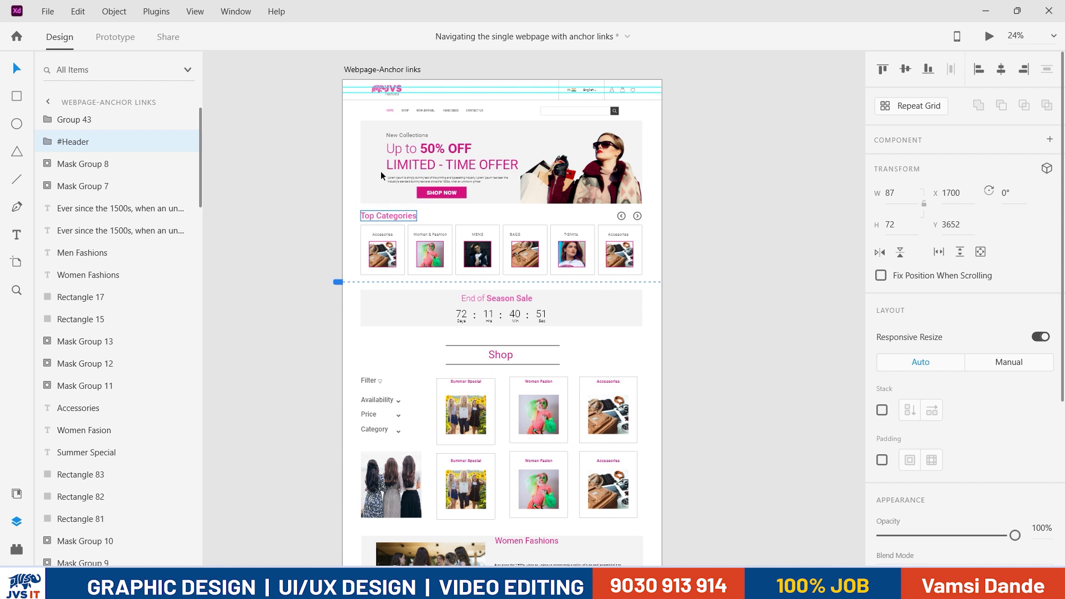
pyautogui.scroll(4, 379, 133)
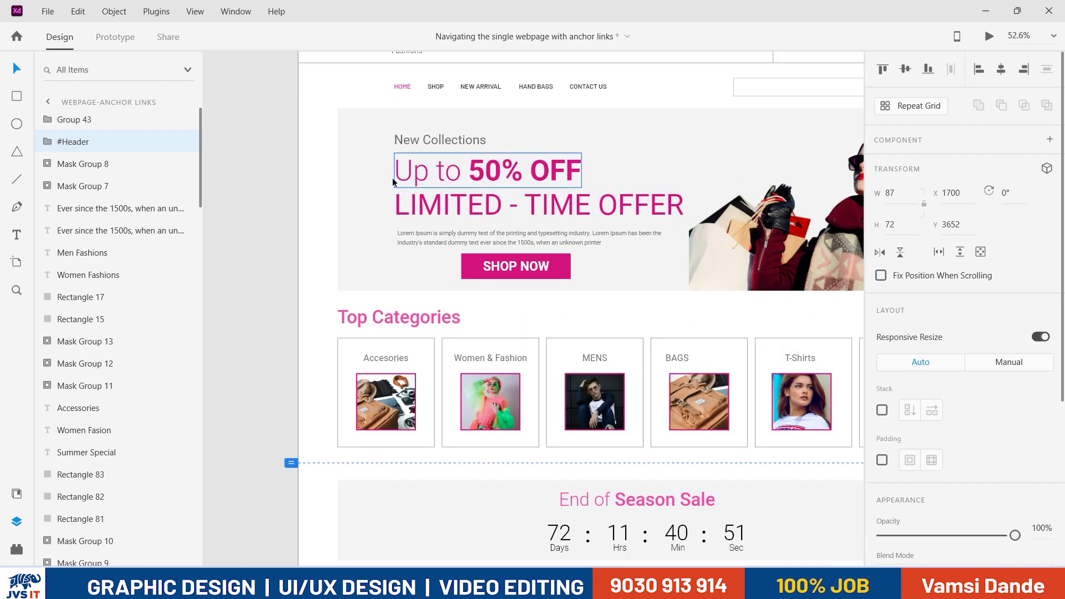
pyautogui.click(400, 88)
pyautogui.click(344, 95)
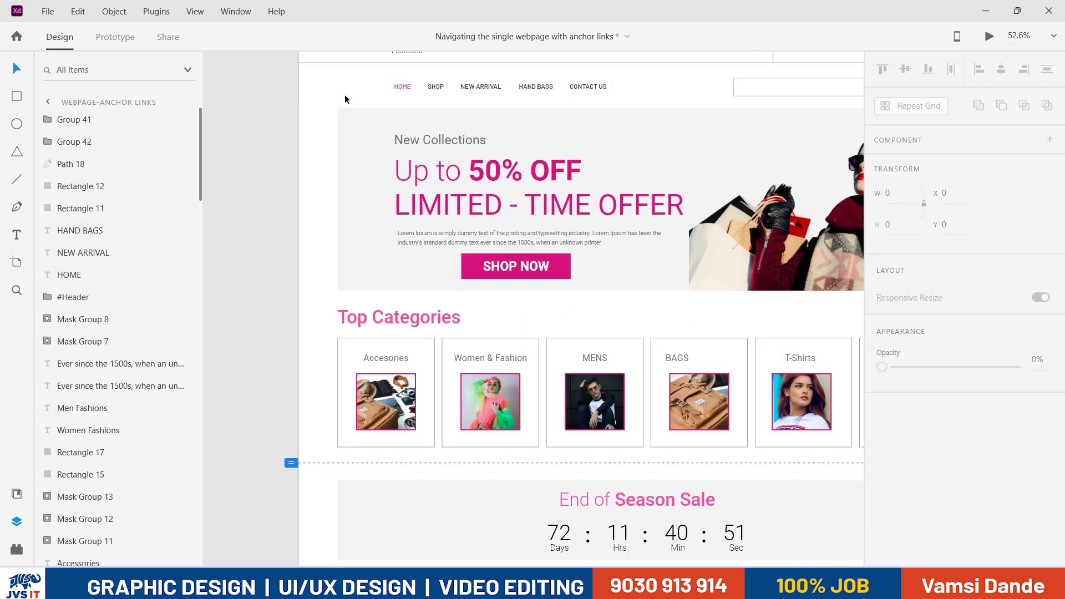
pyautogui.scroll(4, 369, 86)
pyautogui.click(12, 99)
pyautogui.moveTo(407, 84)
pyautogui.mouseDown()
pyautogui.moveTo(489, 112)
pyautogui.moveTo(471, 103)
pyautogui.mouseUp()
pyautogui.press('v')
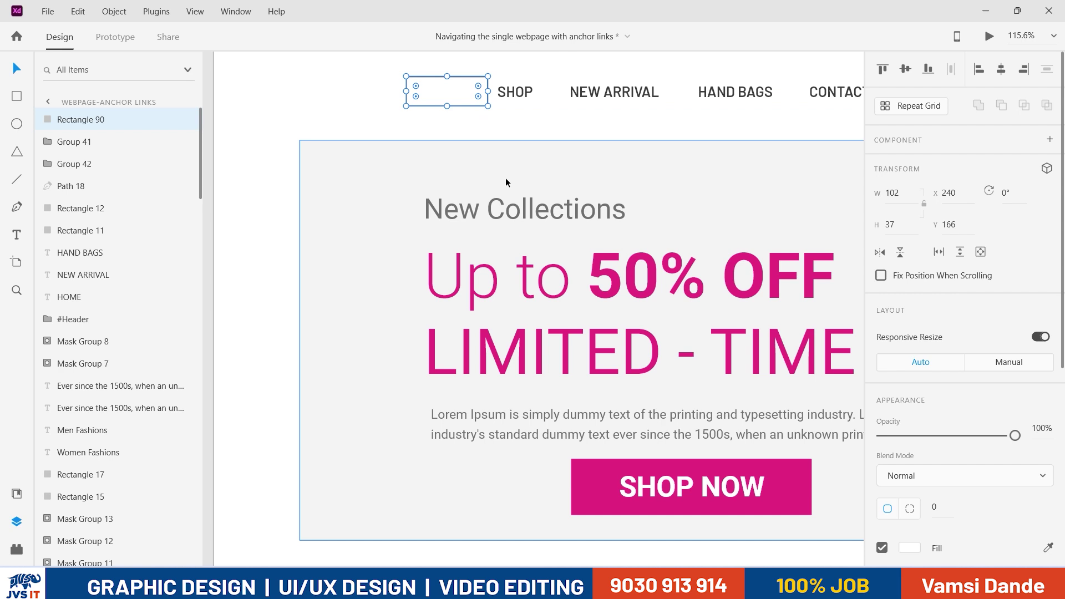
pyautogui.press('Delete')
# Step: Examine the HOME text and the CONTACT US group in the header navigation, along with the page sections below
pyautogui.click(441, 94)
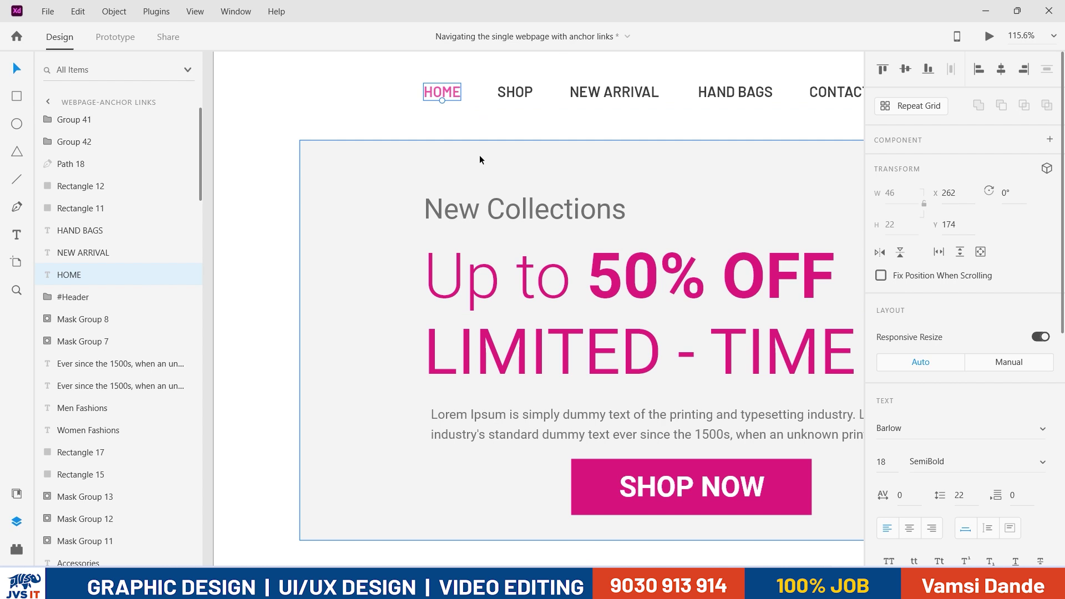
pyautogui.scroll(-5, 479, 155)
pyautogui.scroll(-5, 686, 361)
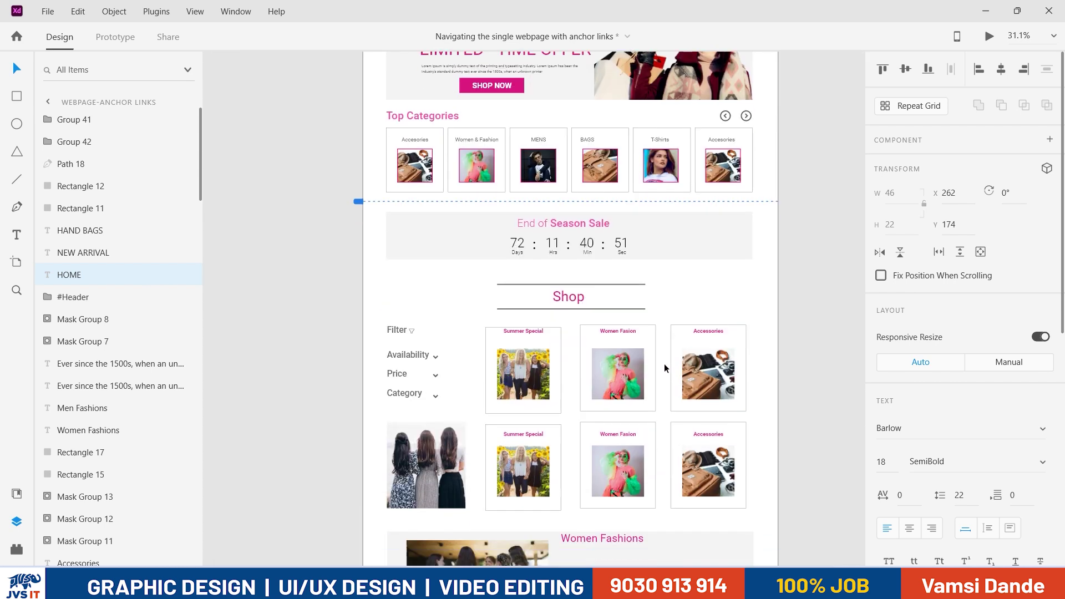
pyautogui.scroll(-4, 671, 372)
pyautogui.scroll(3, 571, 277)
pyautogui.scroll(6, 474, 221)
pyautogui.keyDown('ctrl'); pyautogui.scroll(5, 431, 228); pyautogui.keyUp('ctrl')
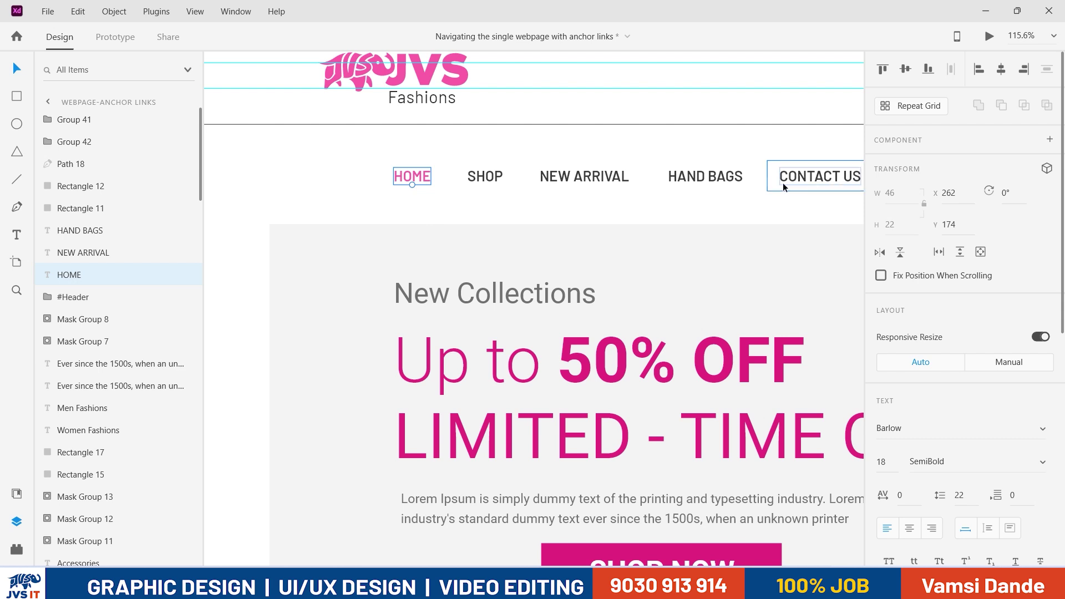
pyautogui.click(771, 190)
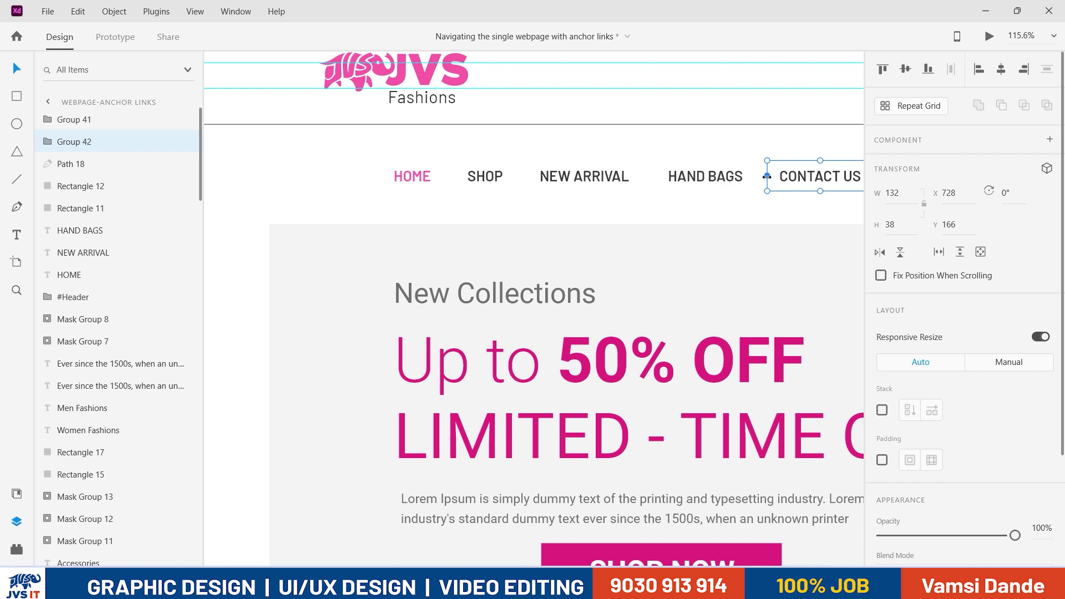
pyautogui.keyDown('ctrl'); pyautogui.scroll(-5, 615, 231); pyautogui.keyUp('ctrl')
pyautogui.scroll(-3, 614, 232)
pyautogui.hscroll(2, 614, 232)
# Step: Rename the layer of the HOME text in the header navigation as #HOME
pyautogui.click(466, 135)
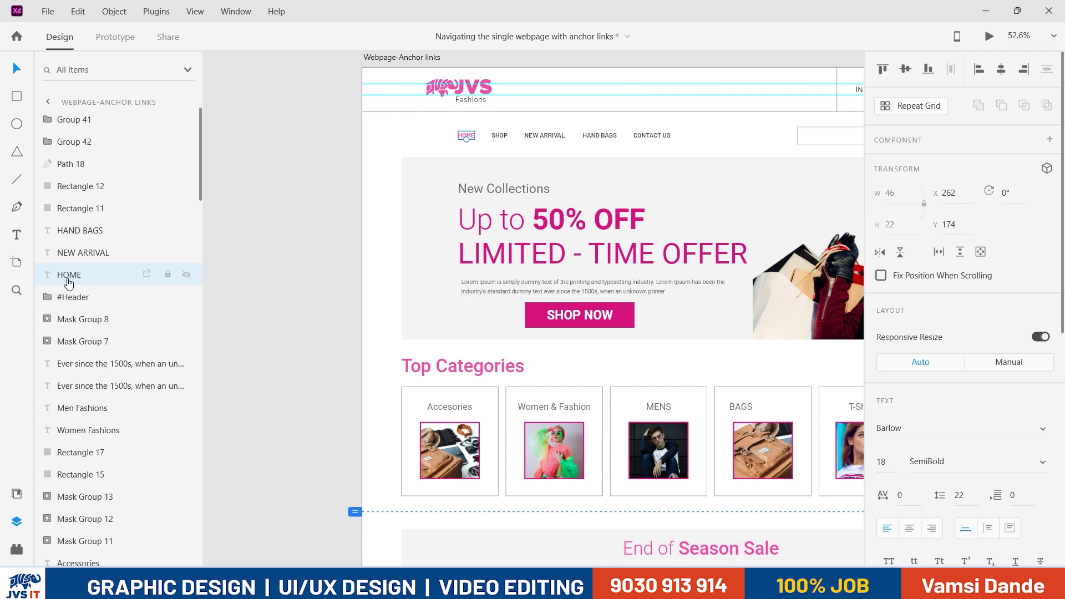
pyautogui.doubleClick(68, 276)
pyautogui.click(62, 274)
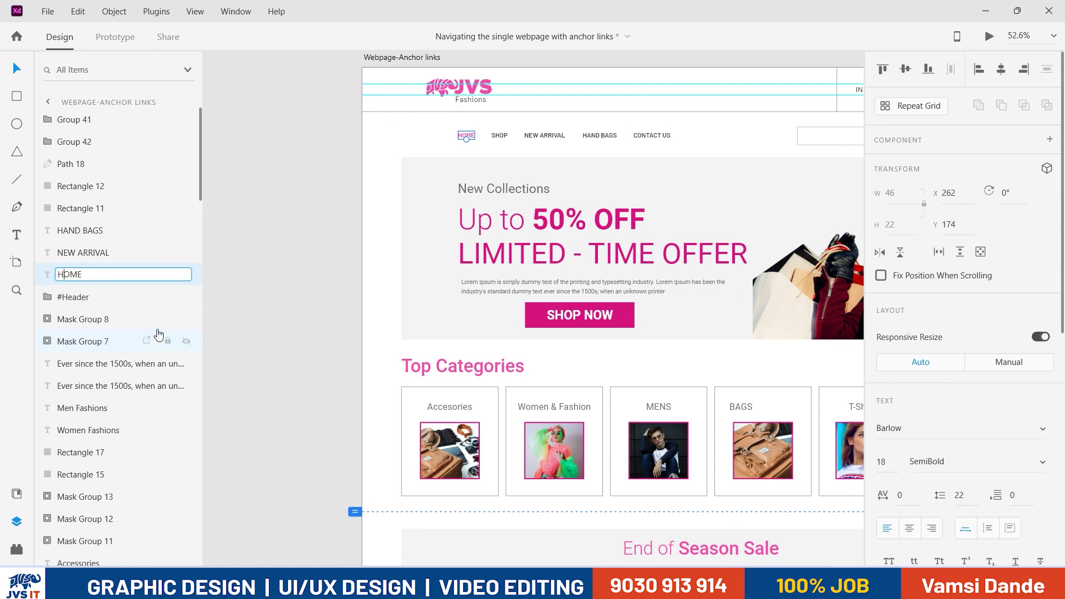
pyautogui.write('#')
pyautogui.press('Return')
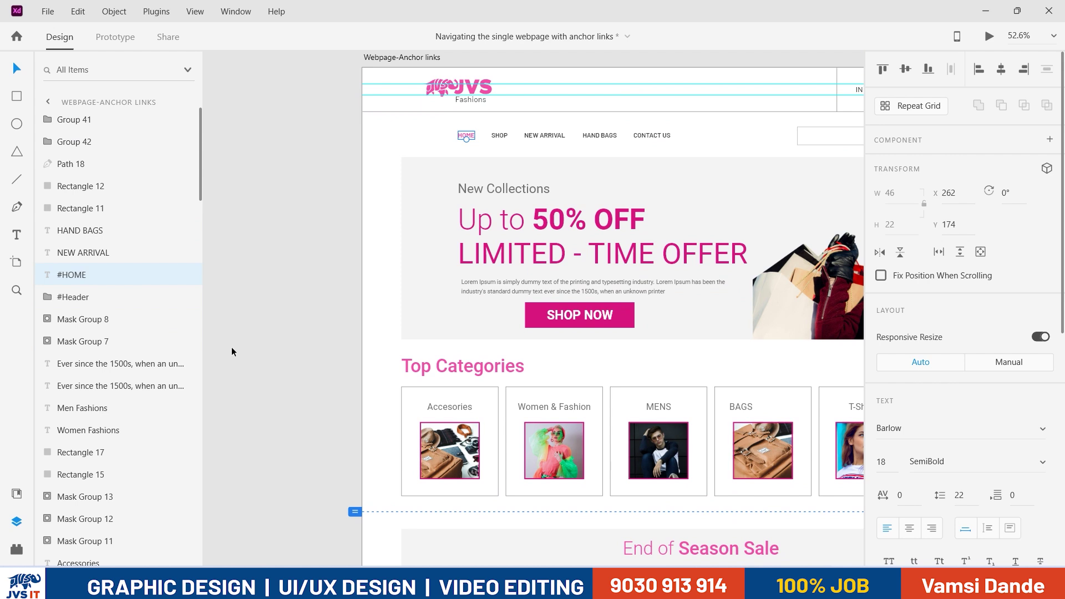
# Step: Select the small logo button above the footer and, in Prototype mode, set its Scroll To destination to #HOME
pyautogui.scroll(-3, 748, 393)
pyautogui.scroll(-4, 608, 361)
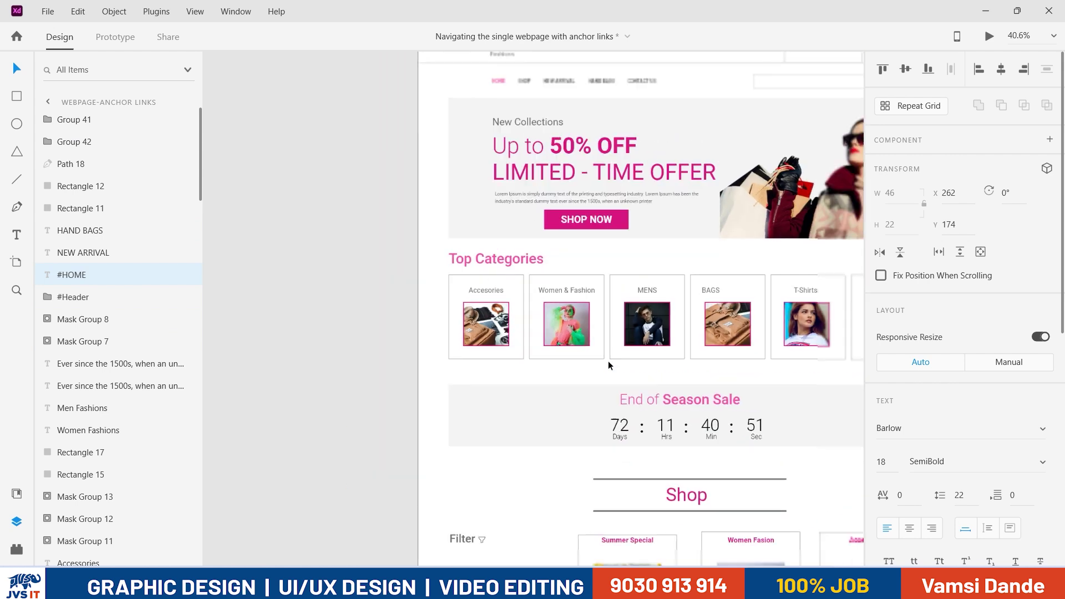
pyautogui.scroll(-5, 708, 385)
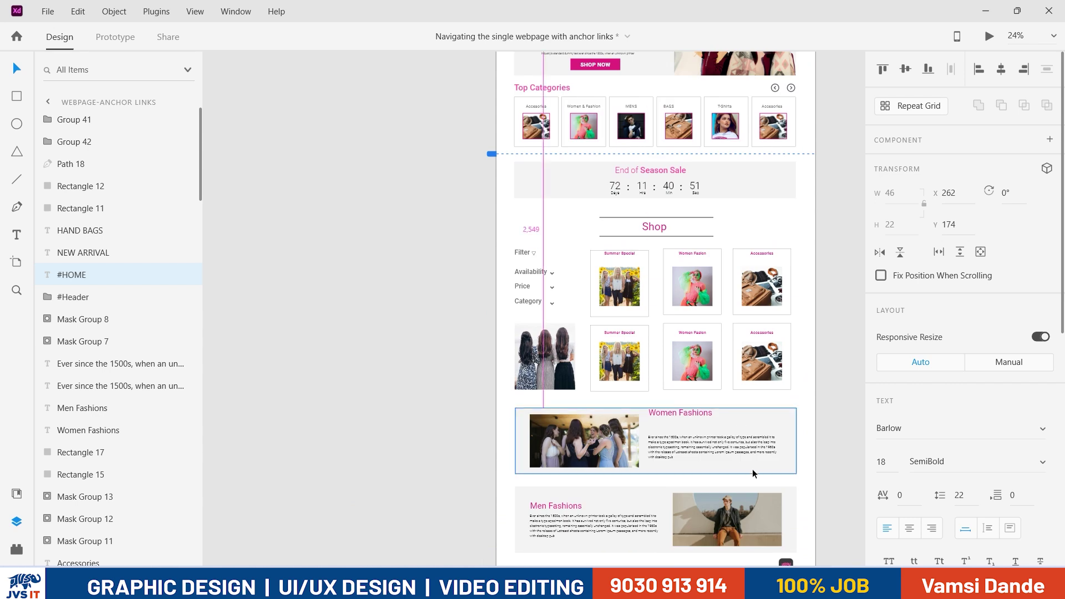
pyautogui.scroll(5, 704, 442)
pyautogui.scroll(-5, 715, 435)
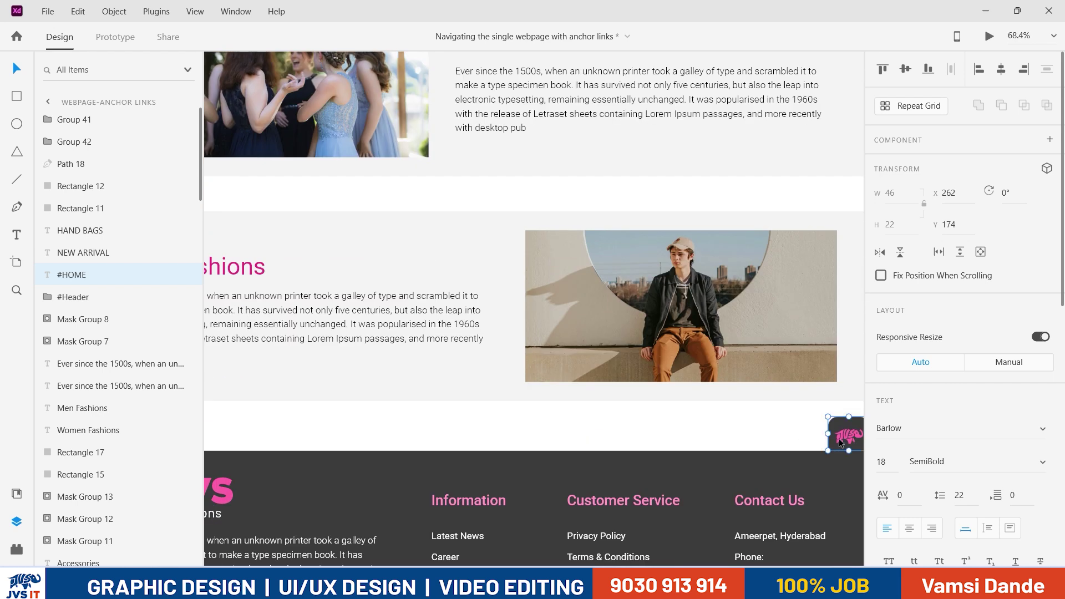
pyautogui.click(840, 437)
pyautogui.moveTo(765, 409); pyautogui.dragTo(612, 393)
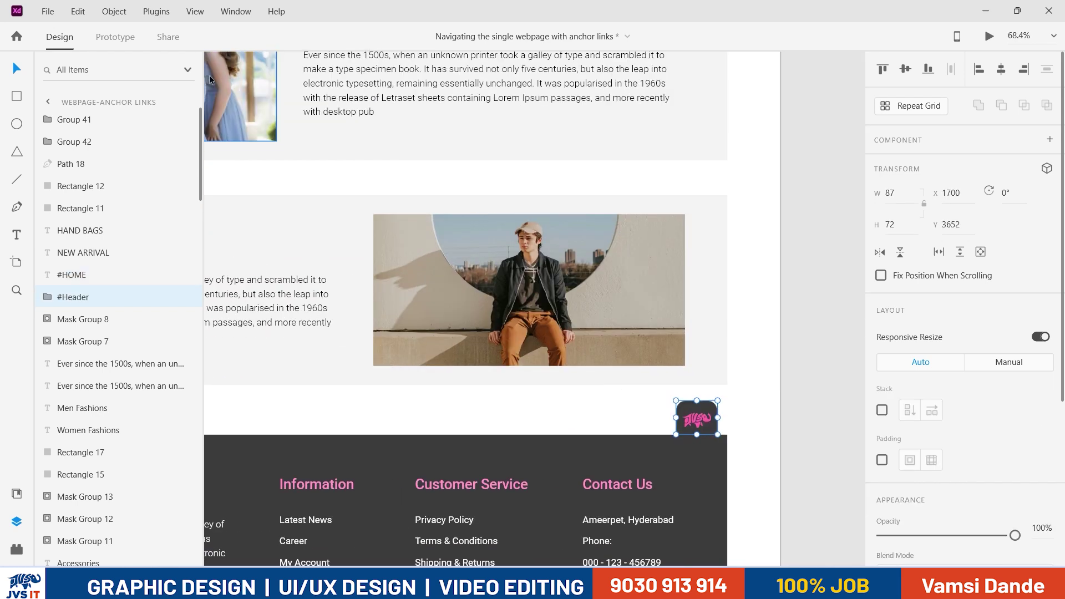
pyautogui.click(115, 37)
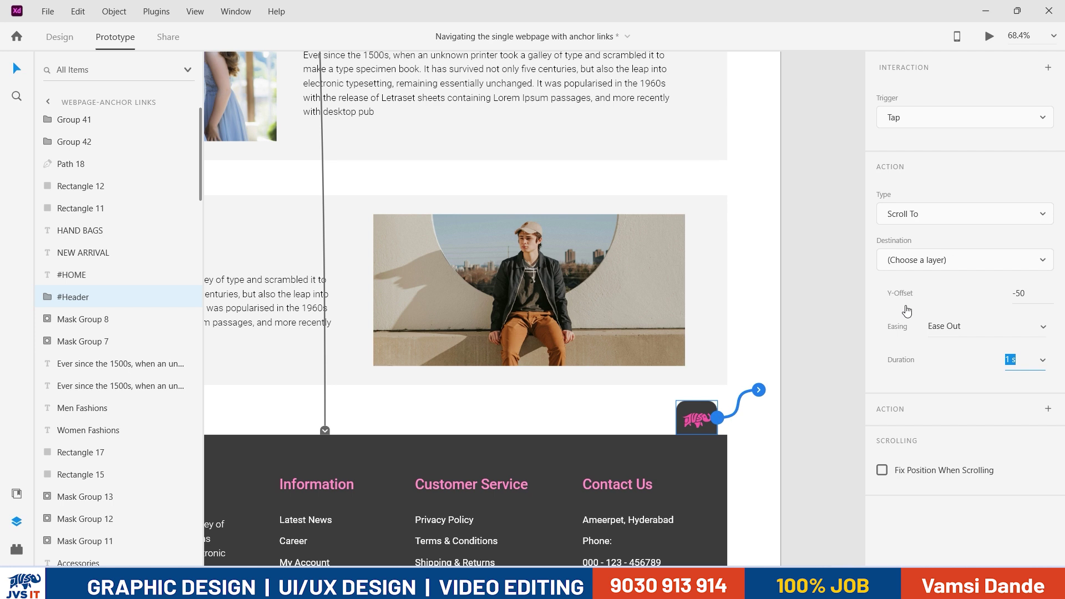
pyautogui.click(944, 260)
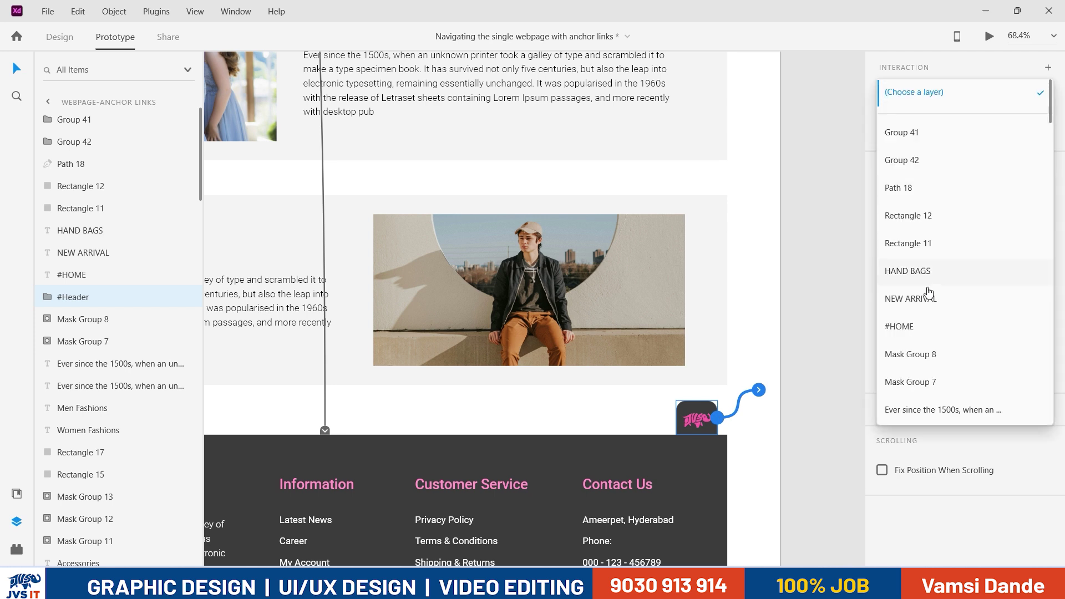
pyautogui.click(919, 331)
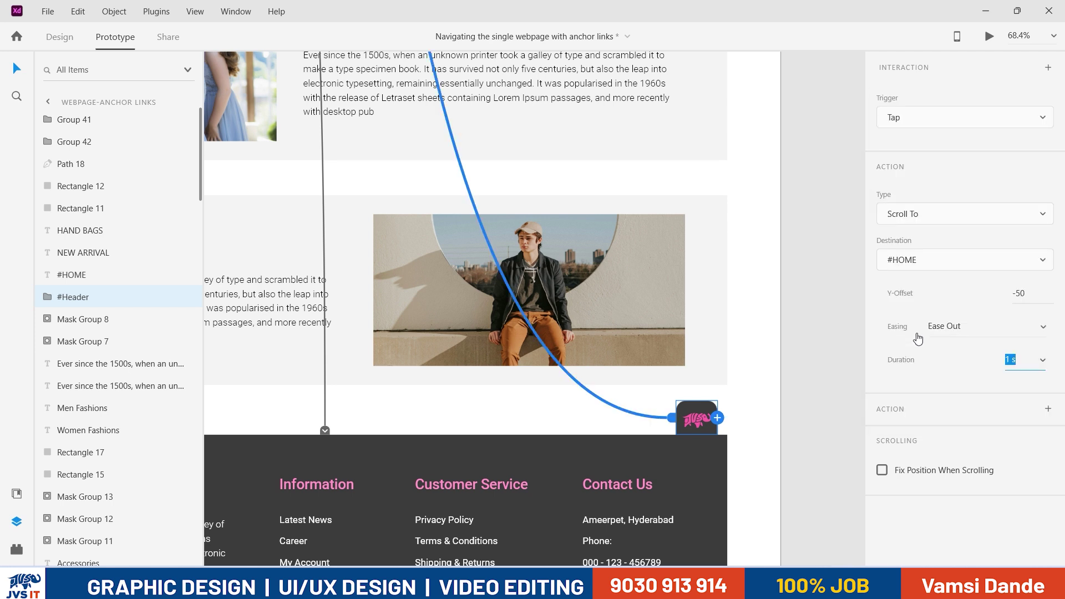
# Step: Set the Y-Offset of the logo button's Scroll To action to -100
pyautogui.scroll(-6, 730, 347)
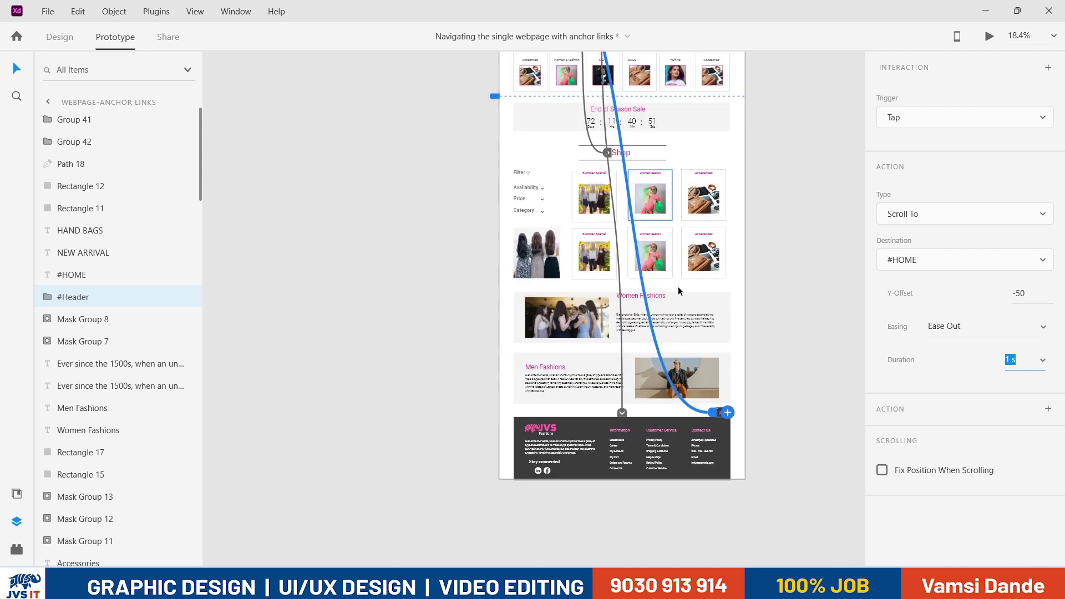
pyautogui.scroll(5, 672, 278)
pyautogui.scroll(5, 584, 101)
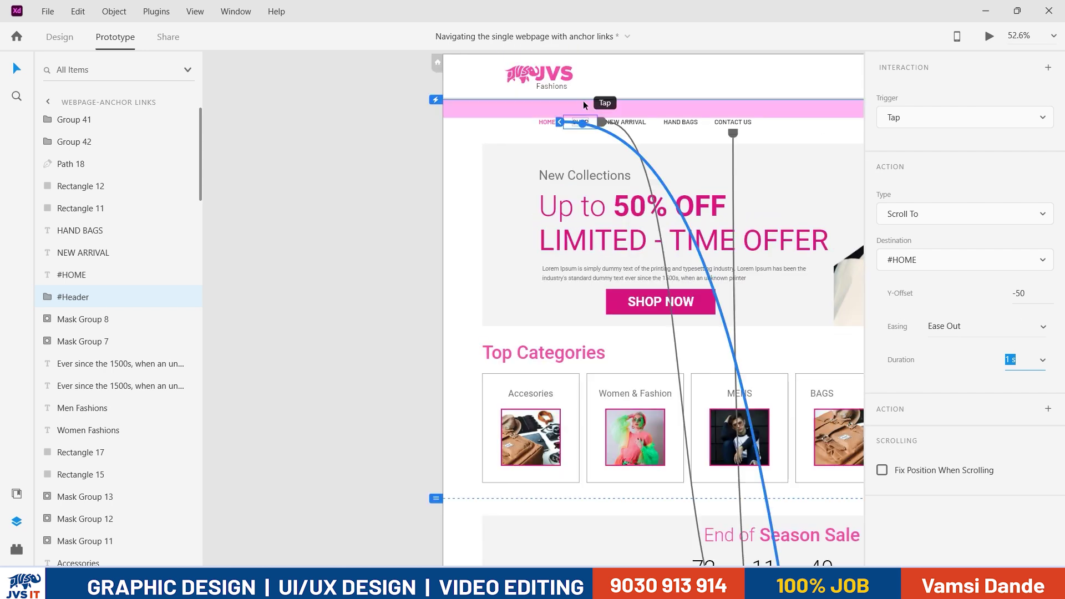
pyautogui.click(1019, 293)
pyautogui.write('-')
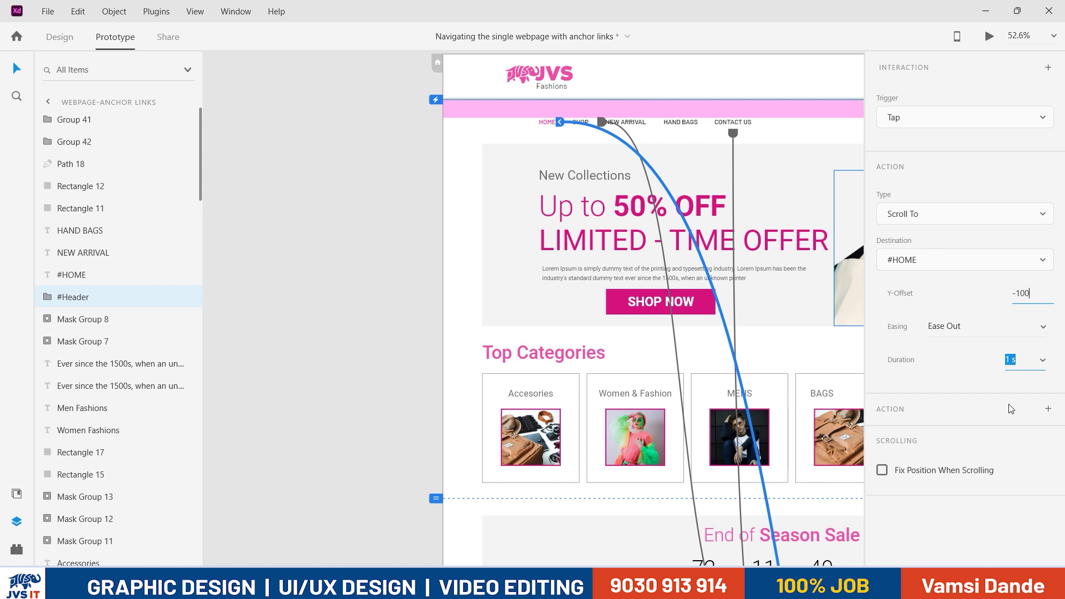
pyautogui.press('Return')
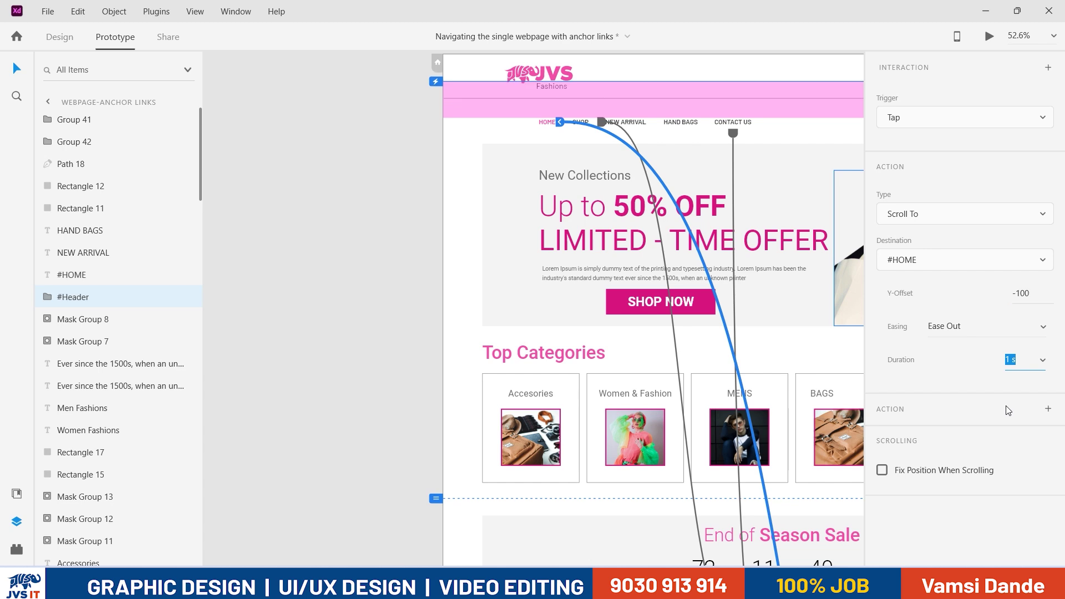
# Step: Set the Y-Offset of the logo button's Scroll To action to 0
pyautogui.click(1033, 298)
pyautogui.write('0')
pyautogui.press('Return')
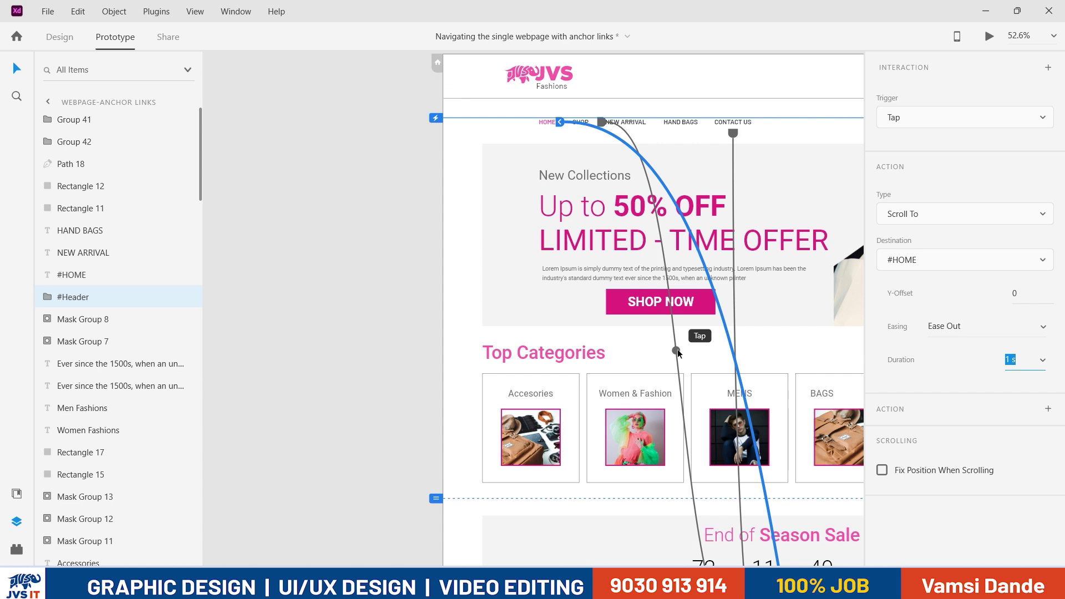
# Step: Preview the Webpage-Anchor links artboard, test the SHOP, CONTACT US and footer logo button links, and close the preview
pyautogui.scroll(3, 677, 348)
pyautogui.click(487, 168)
pyautogui.click(989, 36)
pyautogui.click(392, 117)
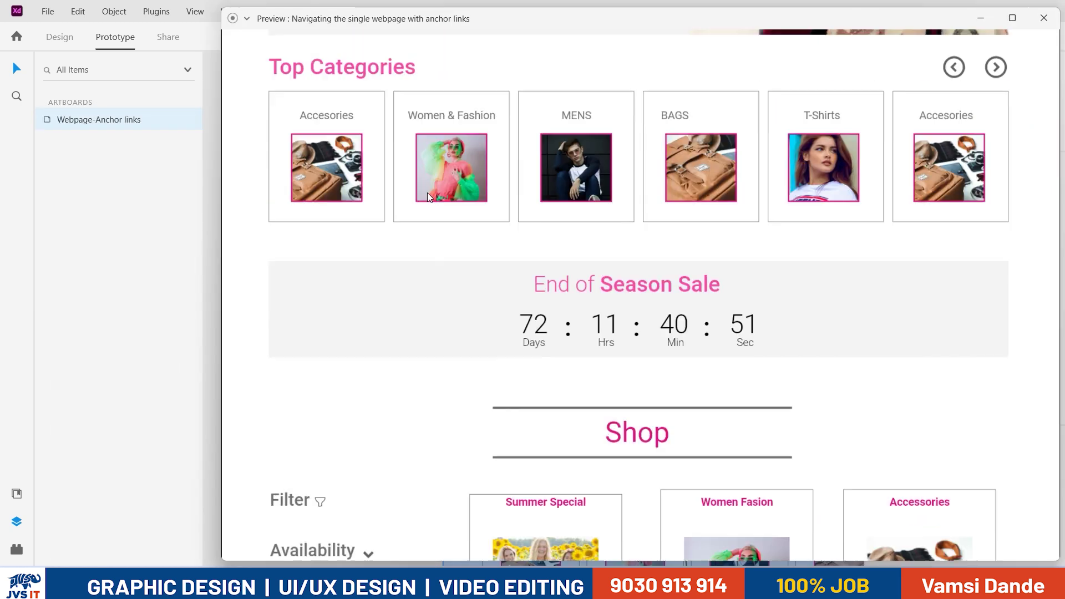
pyautogui.scroll(10, 461, 228)
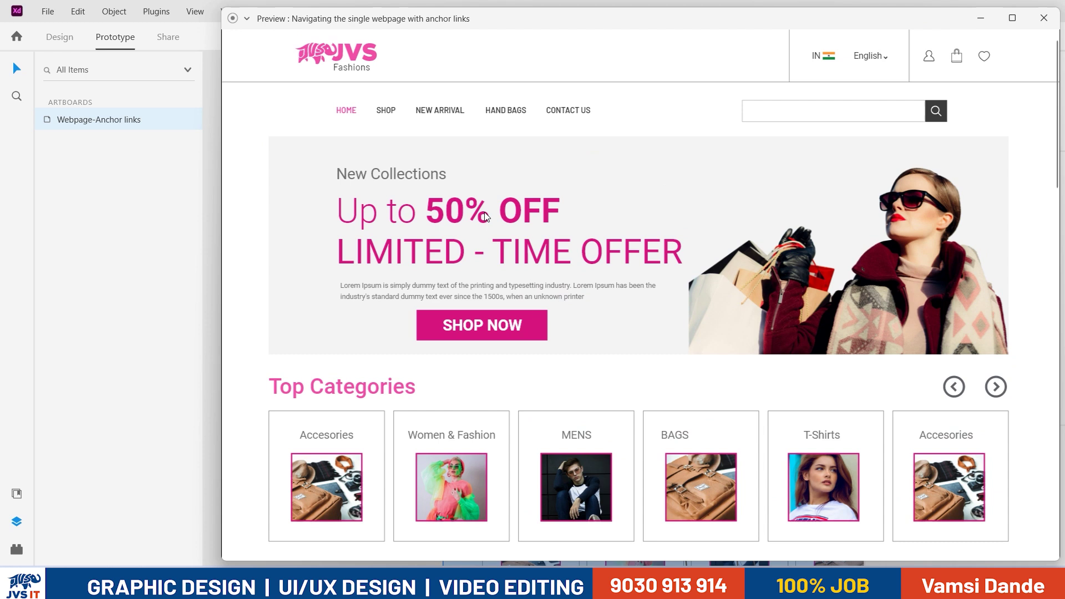
pyautogui.click(577, 109)
pyautogui.click(995, 343)
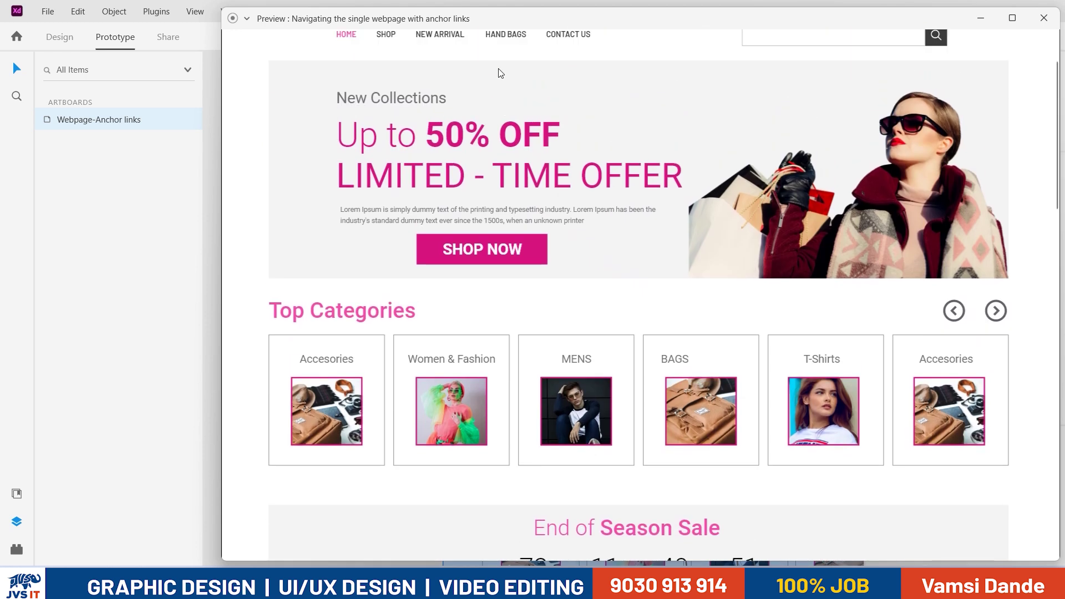
pyautogui.scroll(2, 458, 58)
pyautogui.scroll(1, 458, 58)
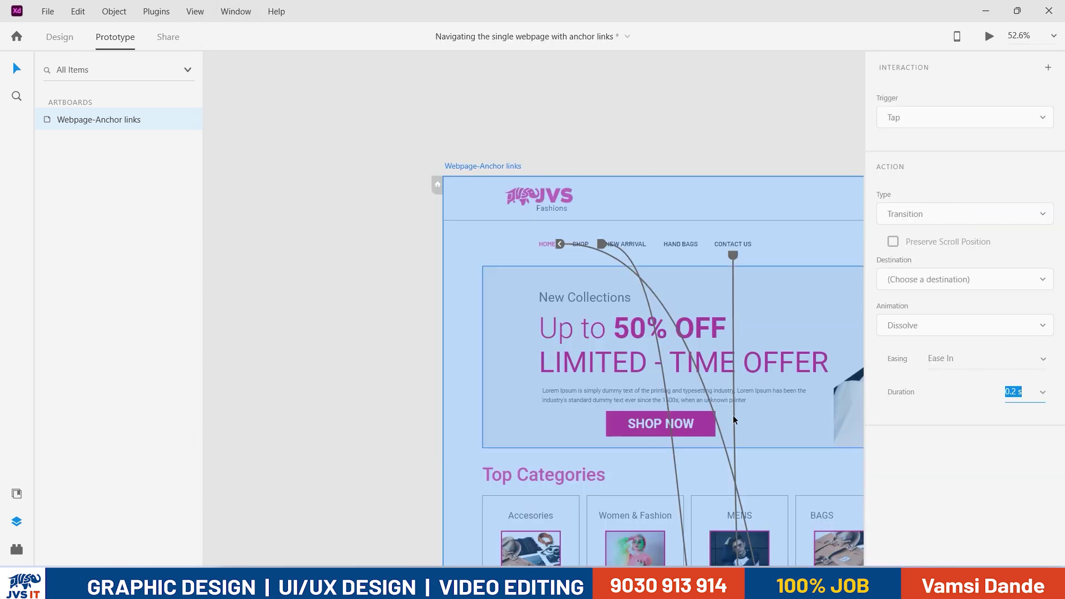
# Step: Select the logo button's Scroll To connection at its #HOME end in the header
pyautogui.scroll(-15, 717, 367)
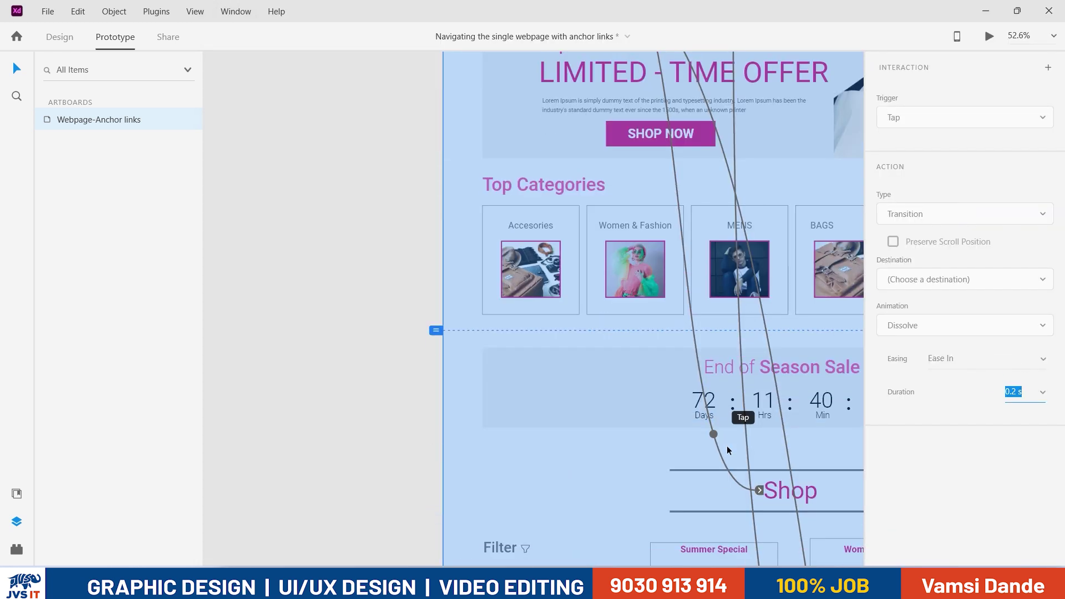
pyautogui.scroll(-1, 811, 532)
pyautogui.scroll(-5, 538, 375)
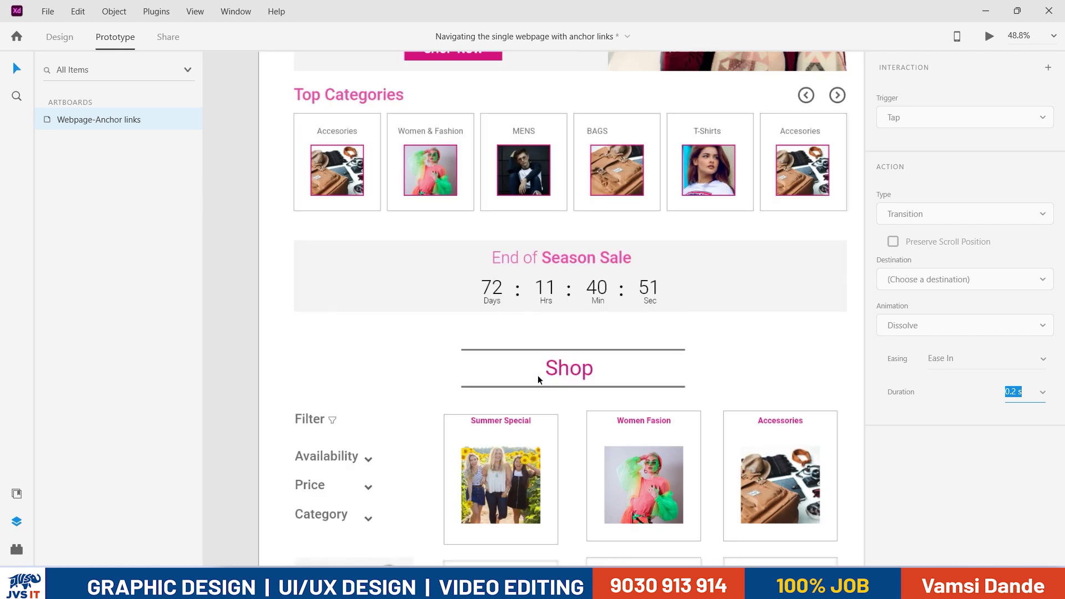
pyautogui.scroll(2, 471, 284)
pyautogui.click(417, 171)
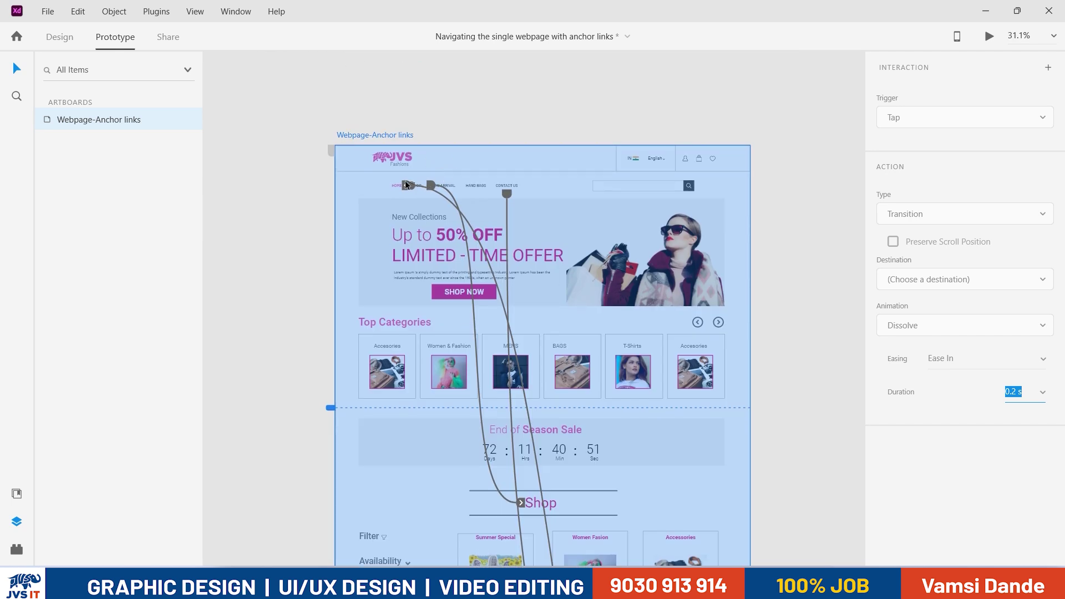
pyautogui.click(406, 189)
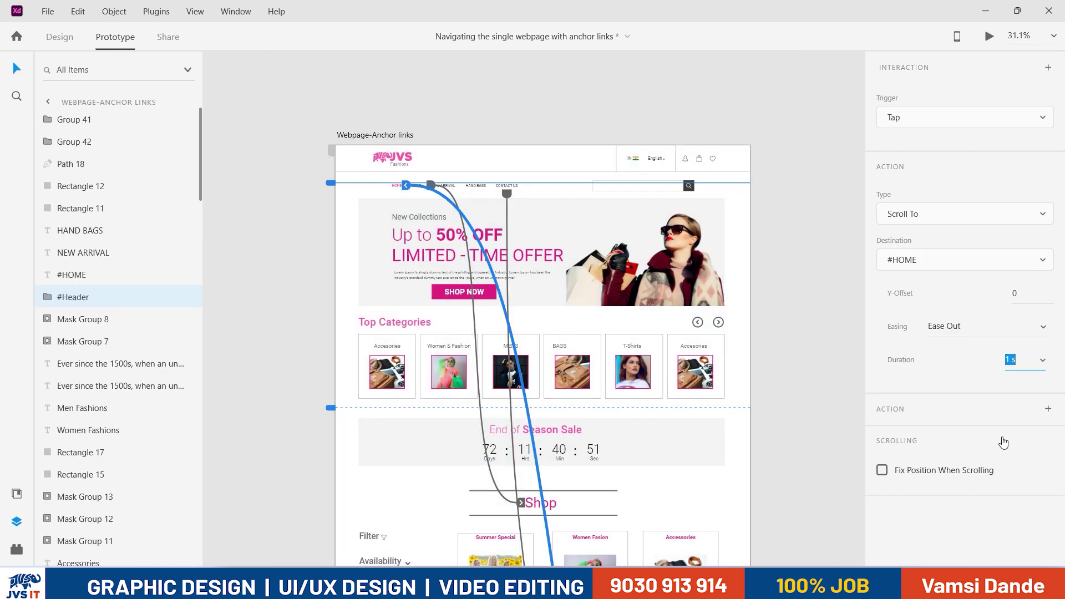
# Step: Set the Y-Offset of the selected #HOME scroll connection to -100
pyautogui.click(1003, 309)
pyautogui.write('100')
pyautogui.press('Return')
pyautogui.click(1035, 297)
pyautogui.write('-100')
pyautogui.press('Return')
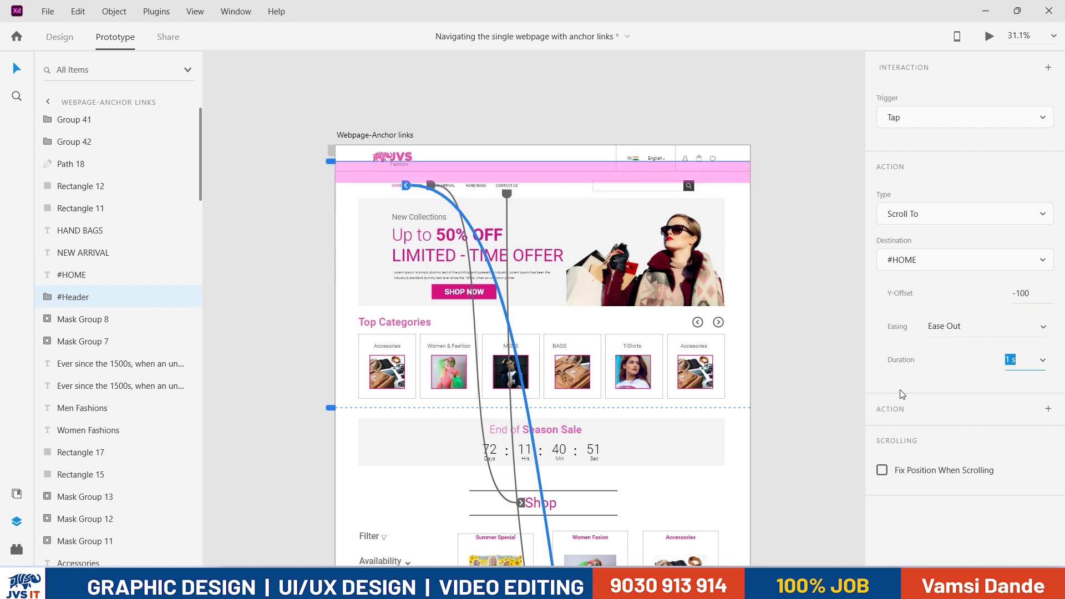
# Step: Set the Y-Offset of the selected #HOME scroll connection to -174
pyautogui.doubleClick(1019, 293)
pyautogui.press('BackSpace')
pyautogui.write('274')
pyautogui.press('Return')
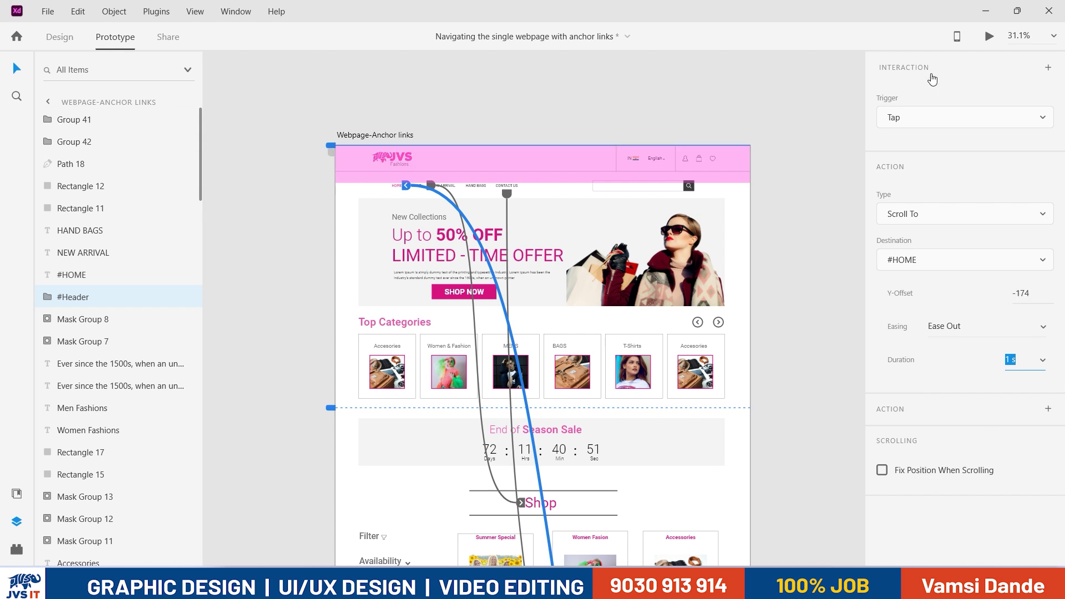
# Step: Preview the Webpage-Anchor links artboard, test the CONTACT US link and the footer logo button, and put the preview away
pyautogui.click(988, 36)
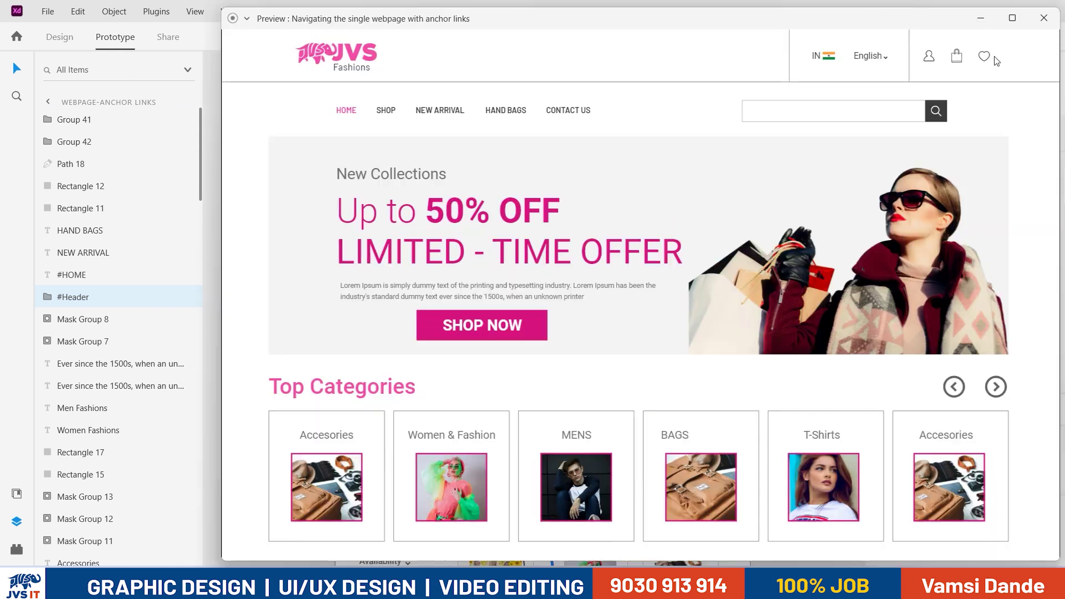
pyautogui.click(569, 118)
pyautogui.click(981, 339)
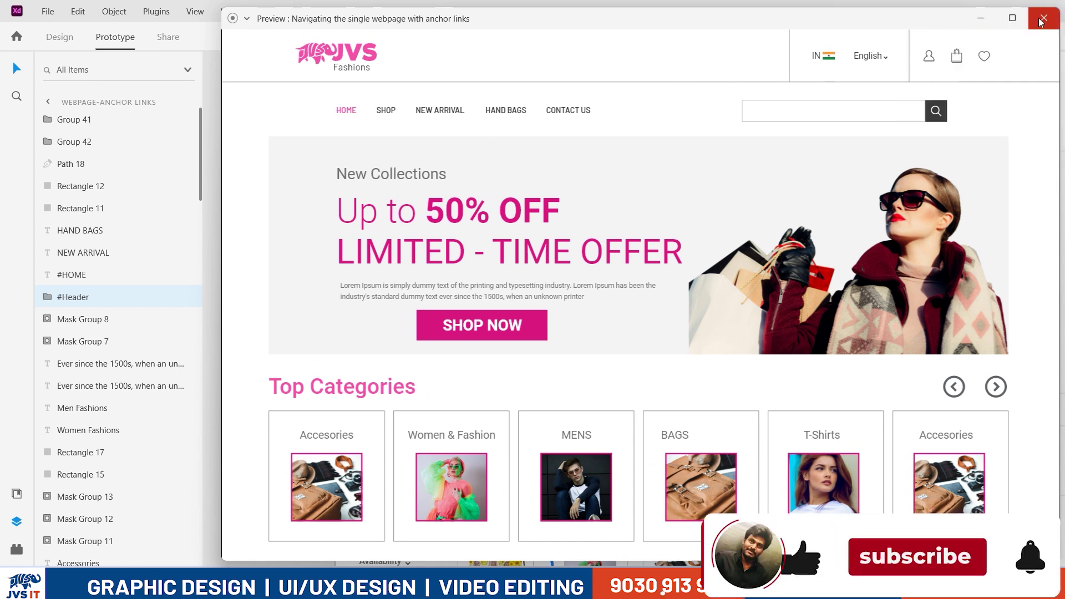
pyautogui.click(982, 18)
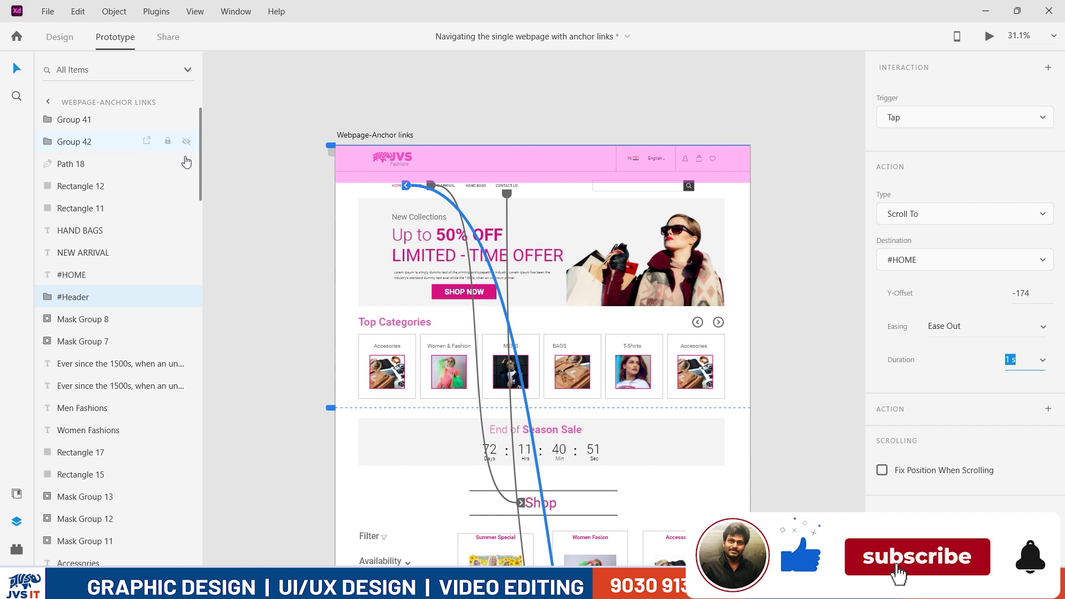
# Step: Select the header's SHOP group in Design mode, preview the page, follow its SHOP link and scroll through the sections
pyautogui.click(59, 38)
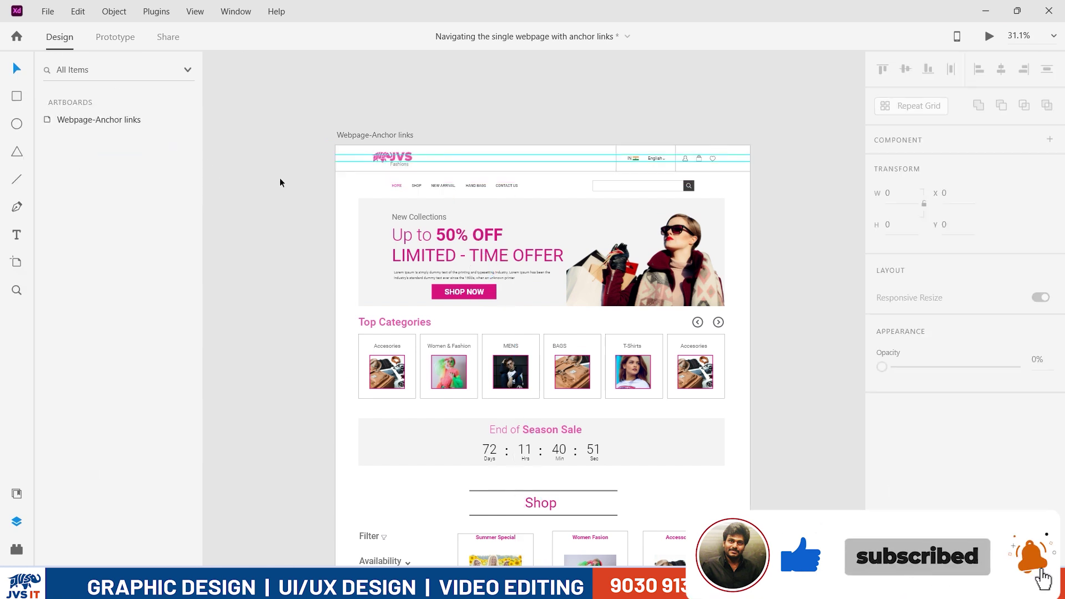
pyautogui.click(419, 189)
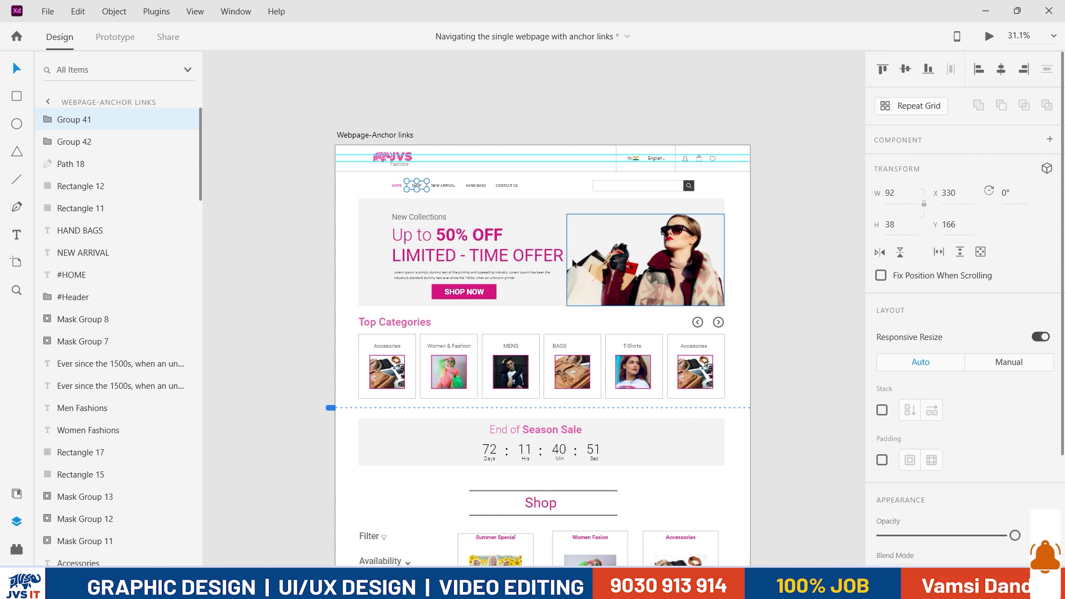
pyautogui.click(991, 36)
pyautogui.click(391, 111)
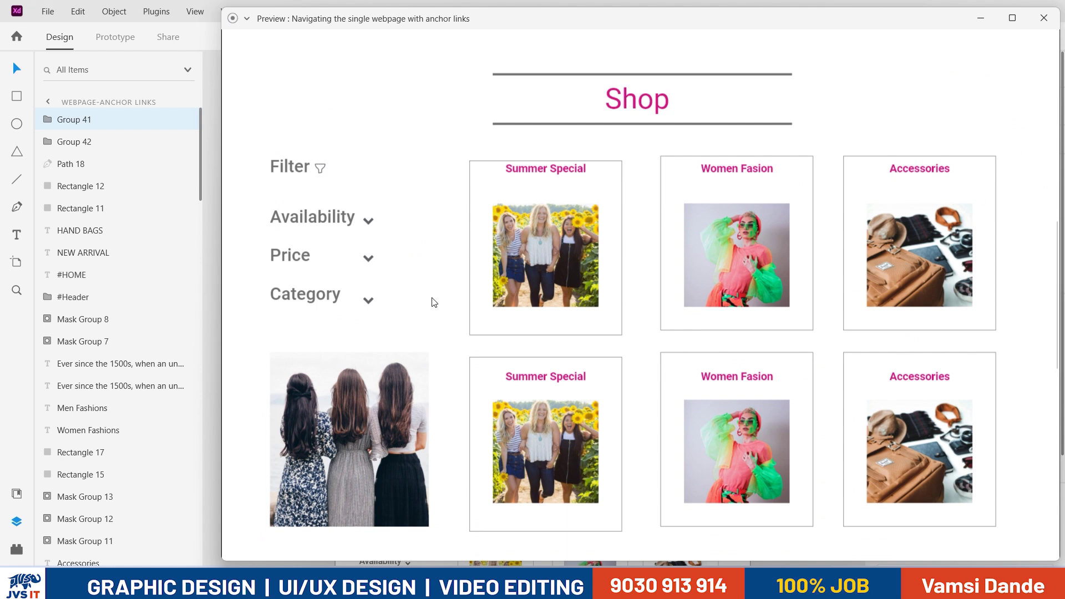
pyautogui.scroll(5, 538, 277)
pyautogui.scroll(-6, 533, 284)
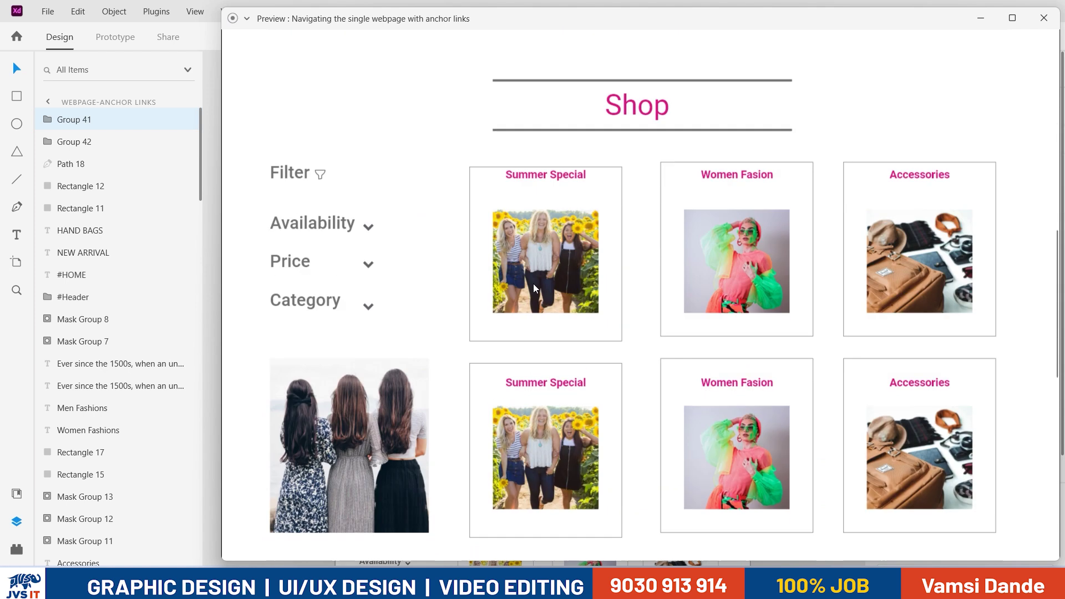
pyautogui.scroll(1, 535, 288)
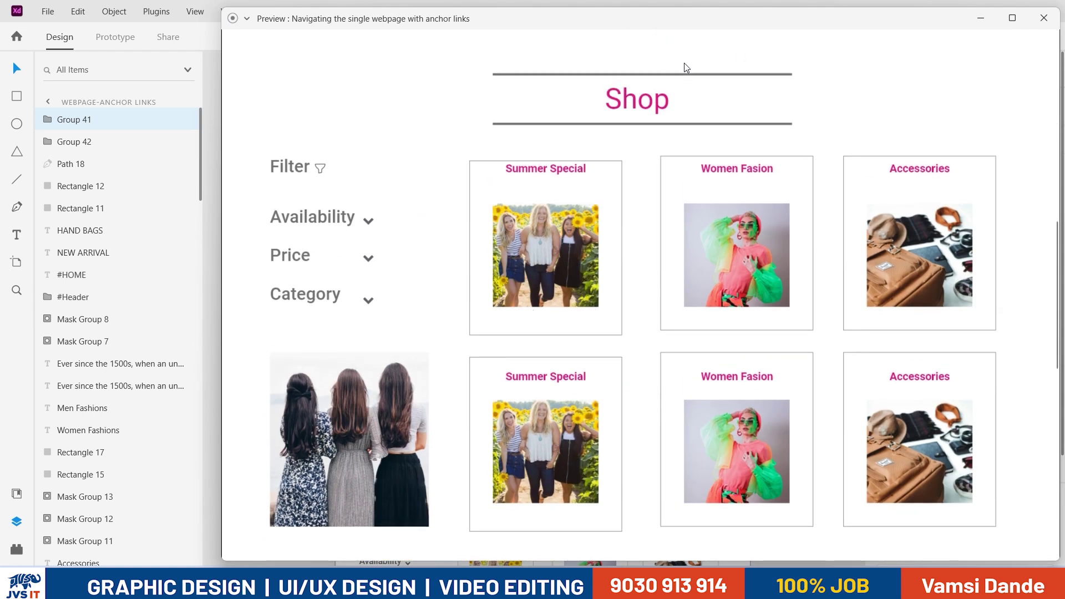
pyautogui.scroll(10, 629, 221)
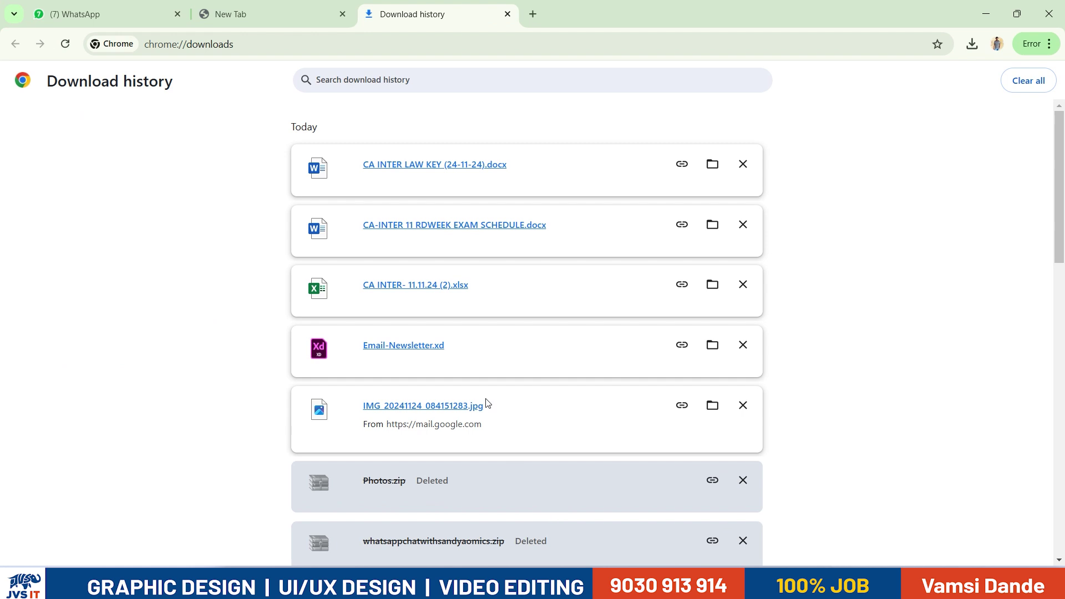
# Step: Switch to Chrome, search Google for themeforest in a new tab and open the ThemeForest site
pyautogui.hotkey('ctrl', 't')
pyautogui.write('g')
pyautogui.press('Return')
pyautogui.write('theme')
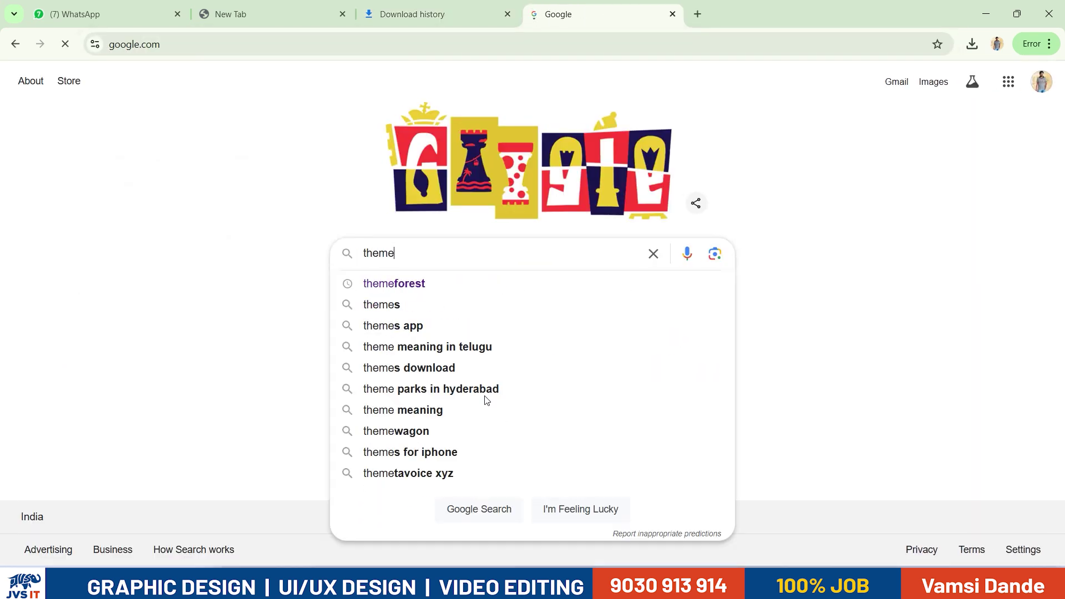
pyautogui.write('forest')
pyautogui.press('Return')
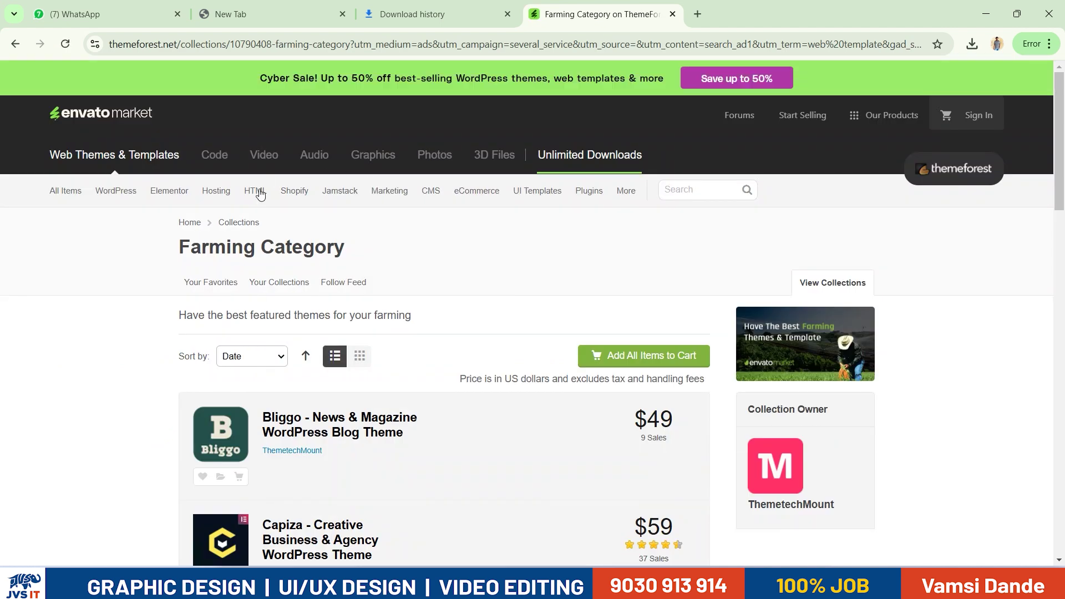
# Step: Open ThemeForest's Admin Templates, Corporate and Creative HTML categories in separate new tabs
pyautogui.moveTo(255, 194)
pyautogui.keyDown('ctrl'); pyautogui.click(263, 236); pyautogui.keyUp('ctrl')
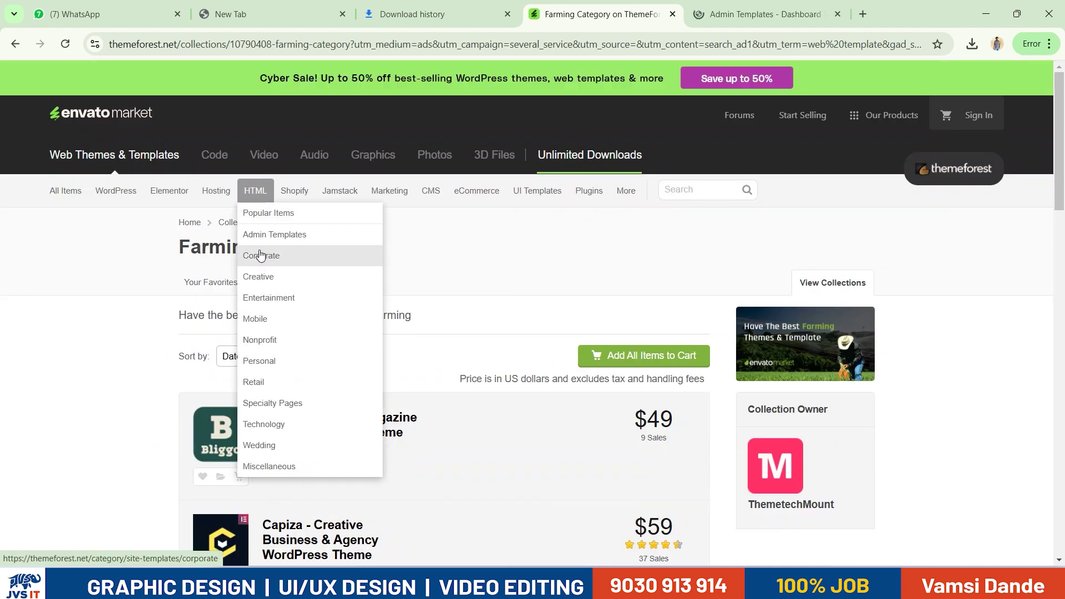
pyautogui.keyDown('ctrl'); pyautogui.click(260, 256); pyautogui.keyUp('ctrl')
pyautogui.keyDown('ctrl'); pyautogui.click(259, 276); pyautogui.keyUp('ctrl')
# Step: Look through the Admin Templates category, open the Remos template's page, and close both of those tabs
pyautogui.click(594, 14)
pyautogui.scroll(-6, 646, 237)
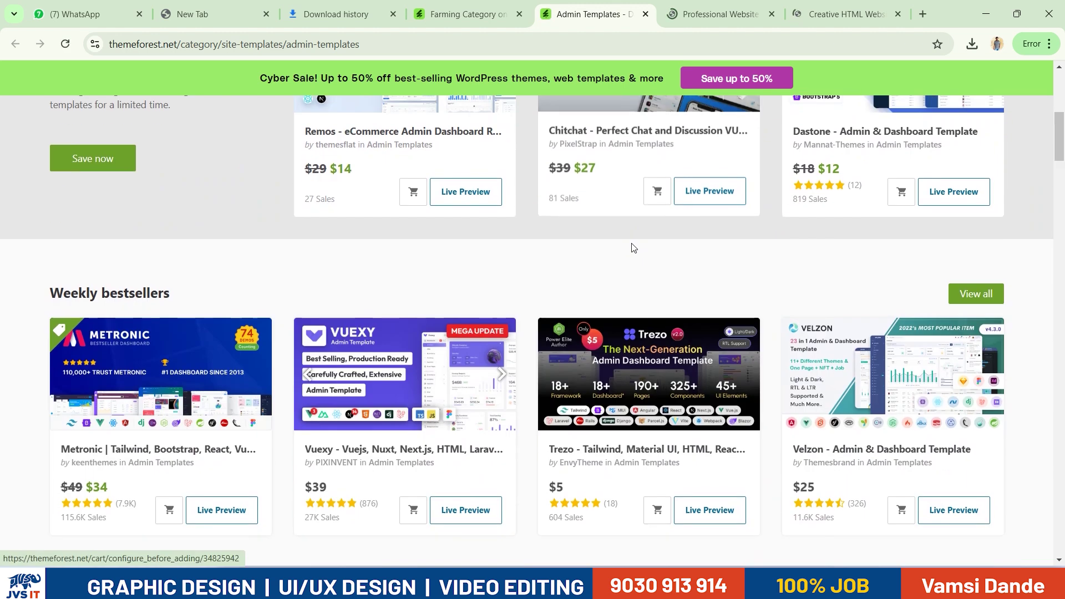
pyautogui.scroll(2, 468, 230)
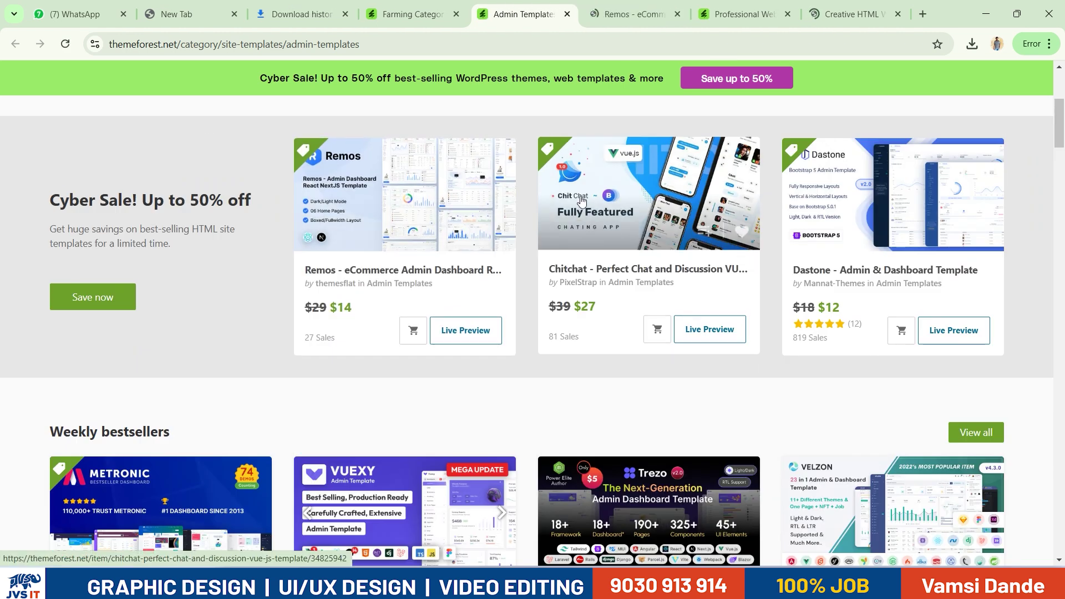
pyautogui.scroll(-2, 665, 274)
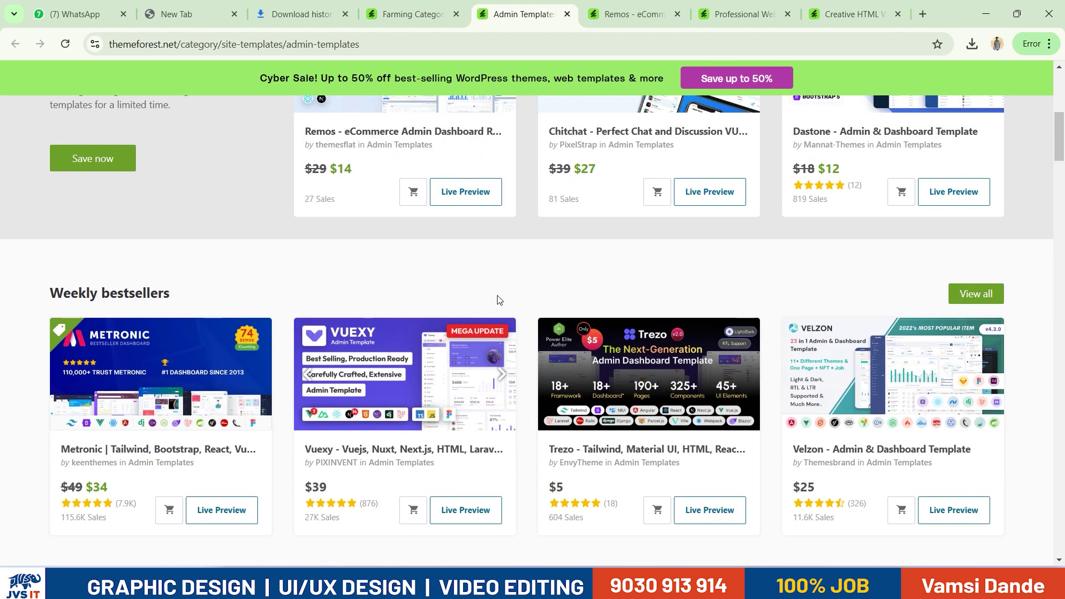
pyautogui.hotkey('ctrl', 'w')
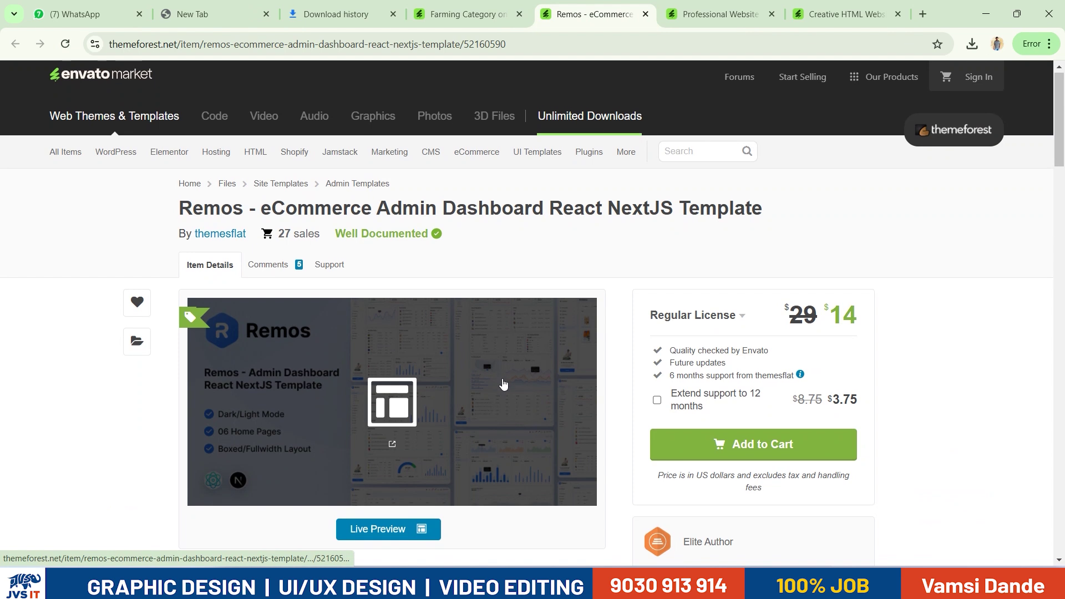
pyautogui.hotkey('ctrl', 'w')
# Step: Open the HiStudy and Porto - Multipurpose Website Template items from the Corporate category in new tabs
pyautogui.scroll(-4, 659, 405)
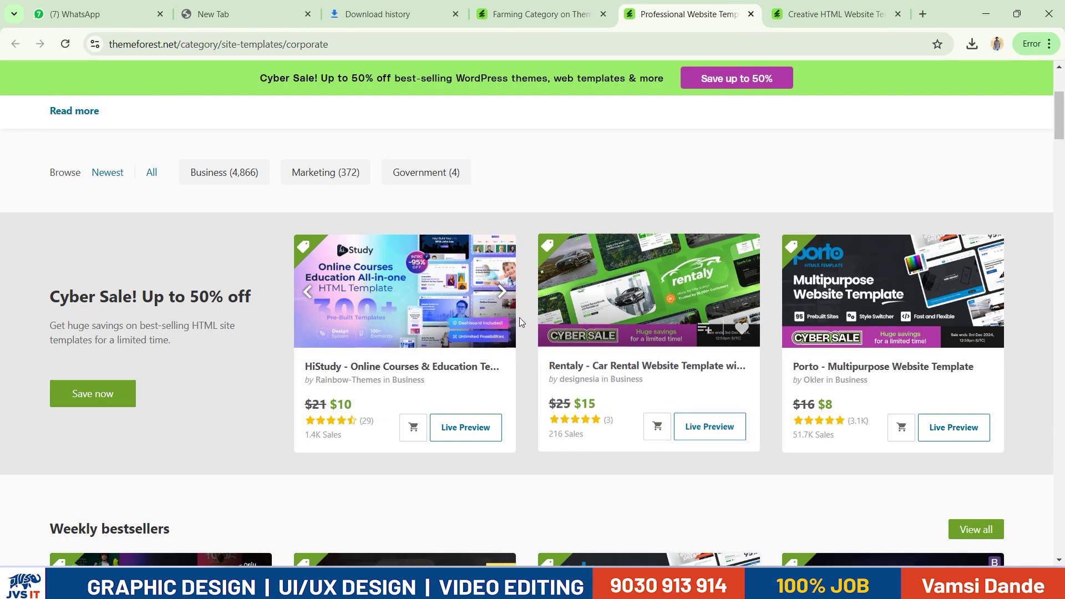
pyautogui.middleClick(419, 294)
pyautogui.scroll(-6, 561, 303)
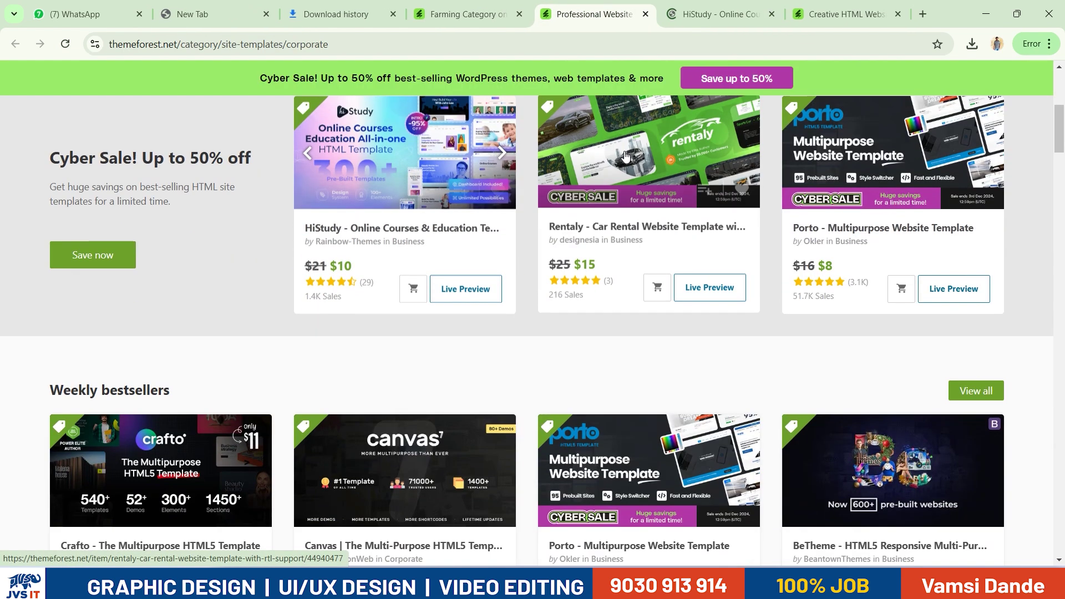
pyautogui.middleClick(562, 303)
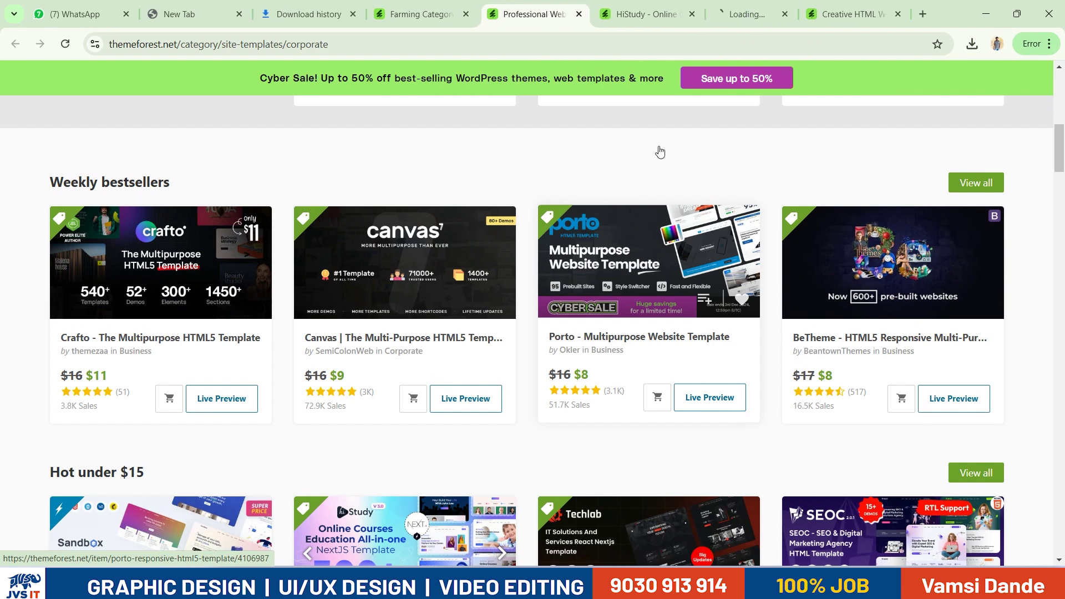
# Step: Open the live preview of the Porto template and remove the Envato frame around it
pyautogui.click(741, 14)
pyautogui.scroll(-5, 745, 299)
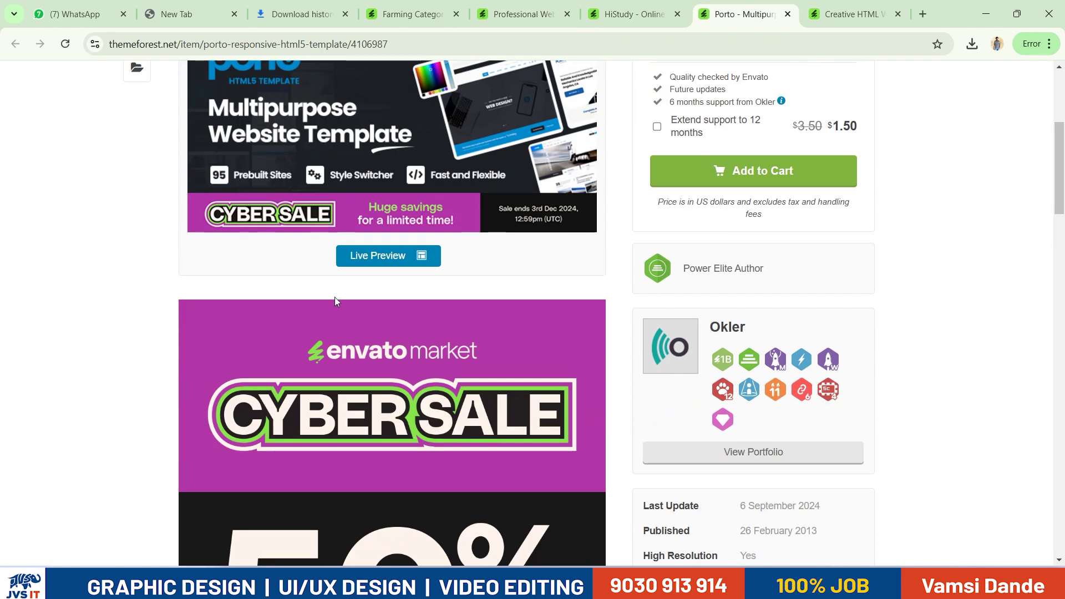
pyautogui.click(360, 256)
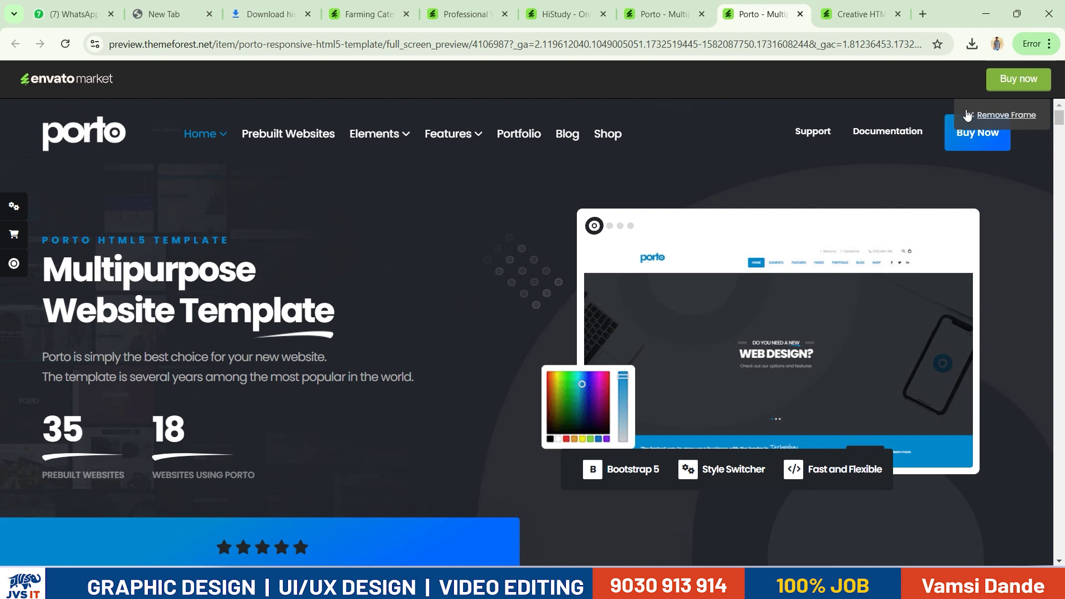
pyautogui.click(966, 115)
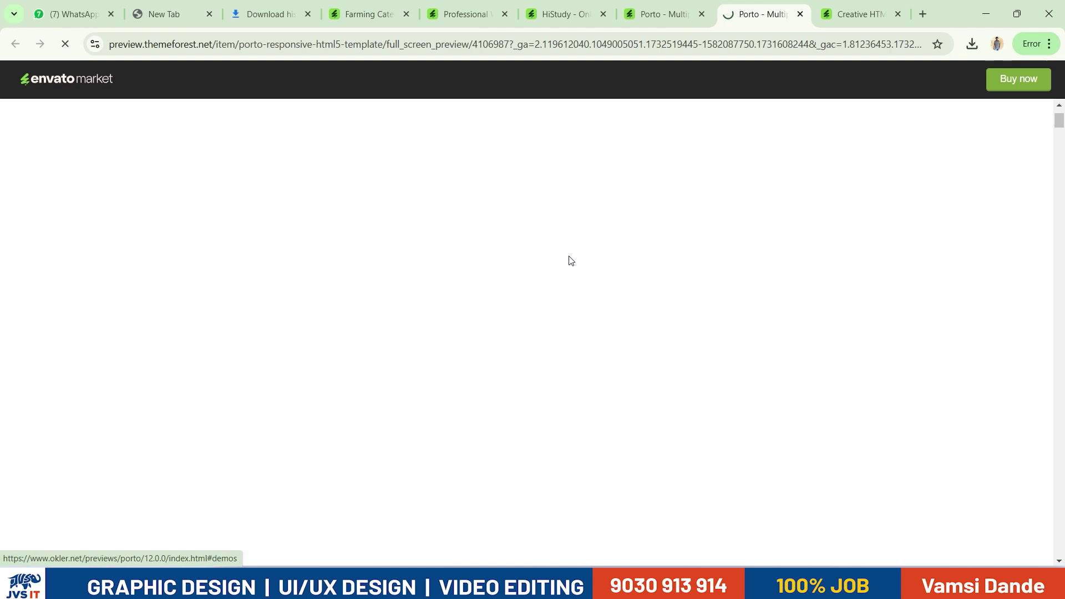
# Step: Examine how the Porto page's header and its Elements menu behave while the page scrolls
pyautogui.scroll(-5, 578, 249)
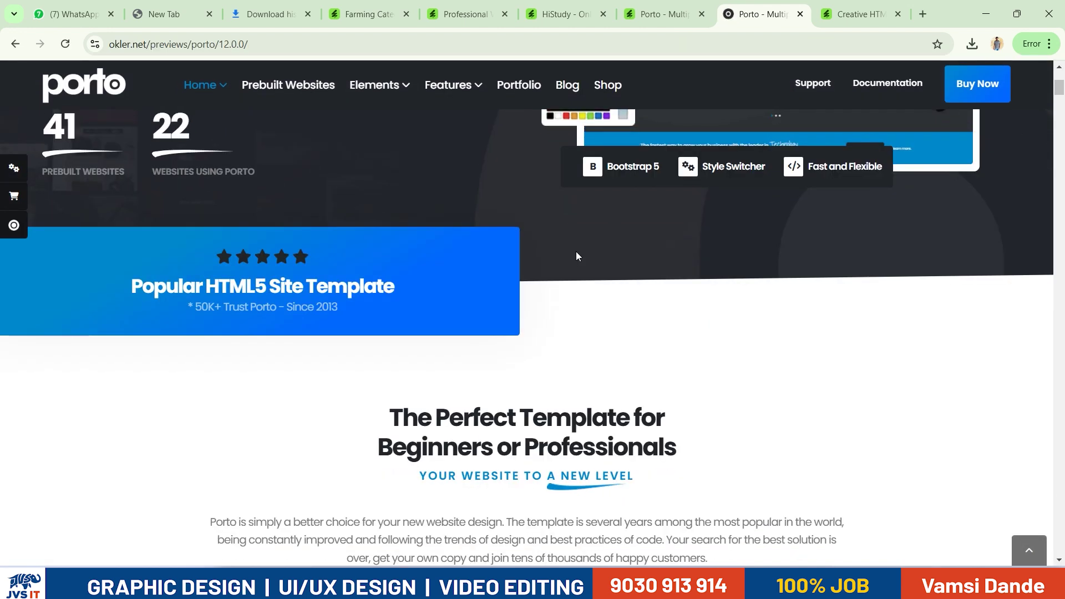
pyautogui.scroll(5, 576, 254)
pyautogui.moveTo(421, 122)
pyautogui.scroll(-5, 373, 225)
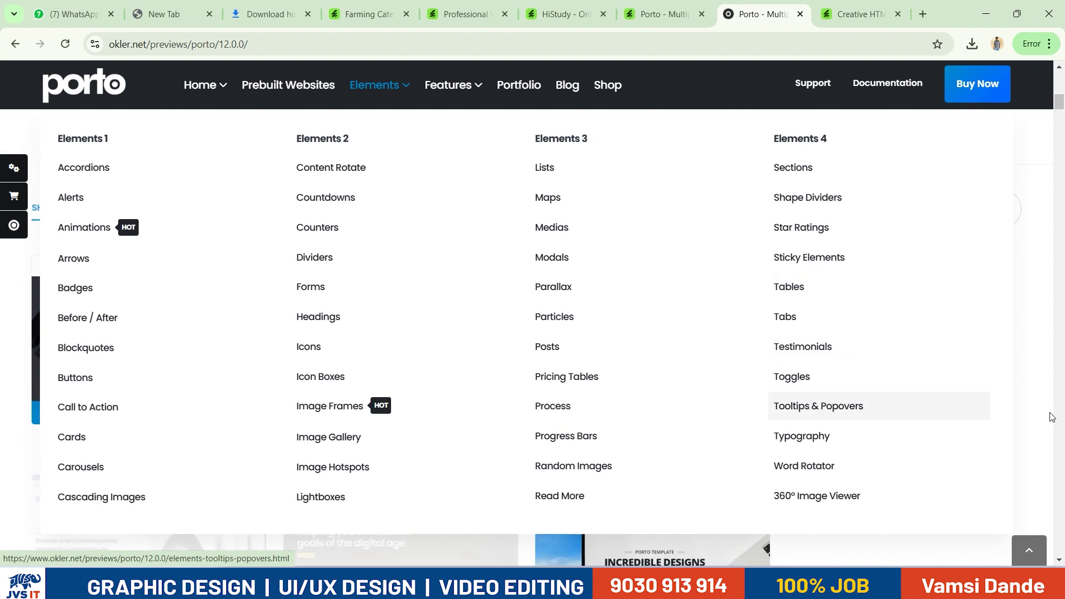
# Step: Look through Porto's gallery of prebuilt demo sites, checking how the category filter bar and header behave during scrolling
pyautogui.scroll(-8, 504, 276)
pyautogui.scroll(1, 504, 276)
pyautogui.scroll(3, 504, 276)
pyautogui.scroll(-2, 504, 276)
pyautogui.scroll(1, 504, 276)
pyautogui.scroll(-1, 505, 276)
pyautogui.scroll(-1, 504, 274)
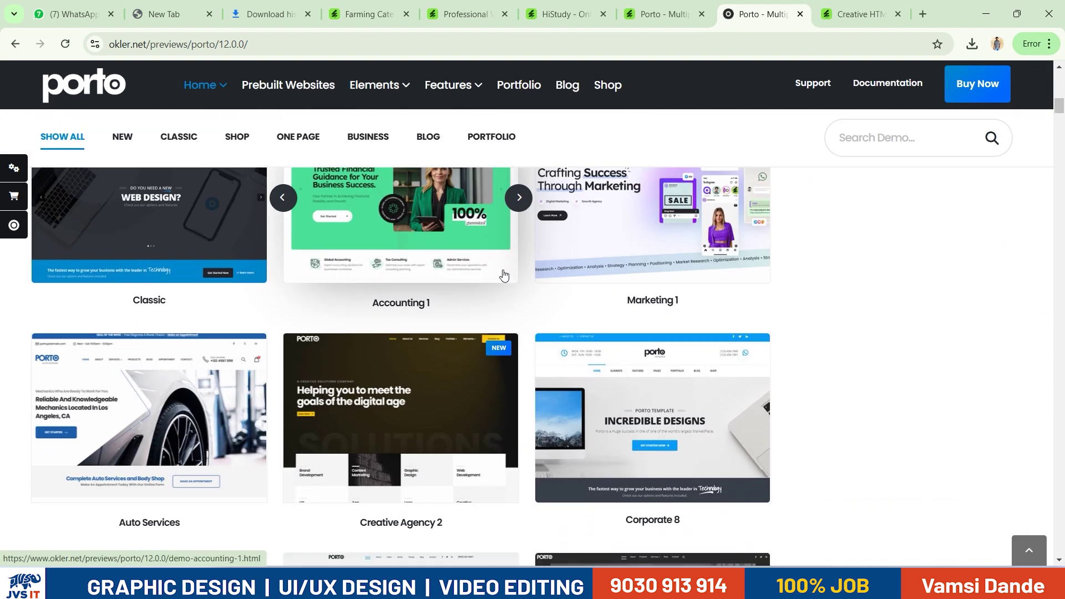
pyautogui.scroll(3, 504, 274)
pyautogui.scroll(-4, 502, 273)
pyautogui.scroll(2, 499, 272)
pyautogui.scroll(2, 498, 270)
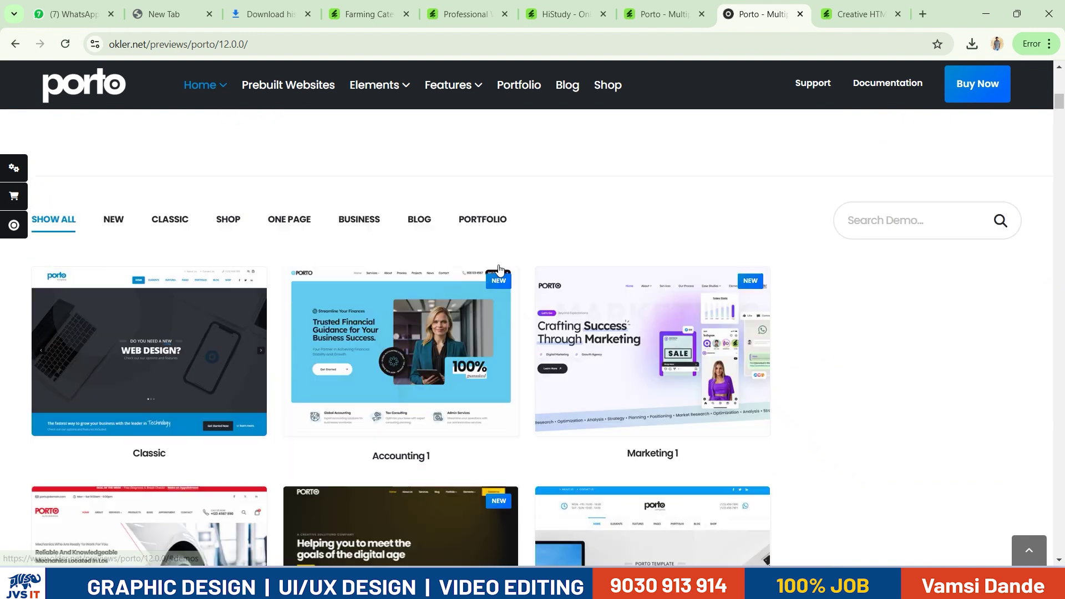
pyautogui.scroll(-15, 498, 266)
pyautogui.scroll(20, 497, 268)
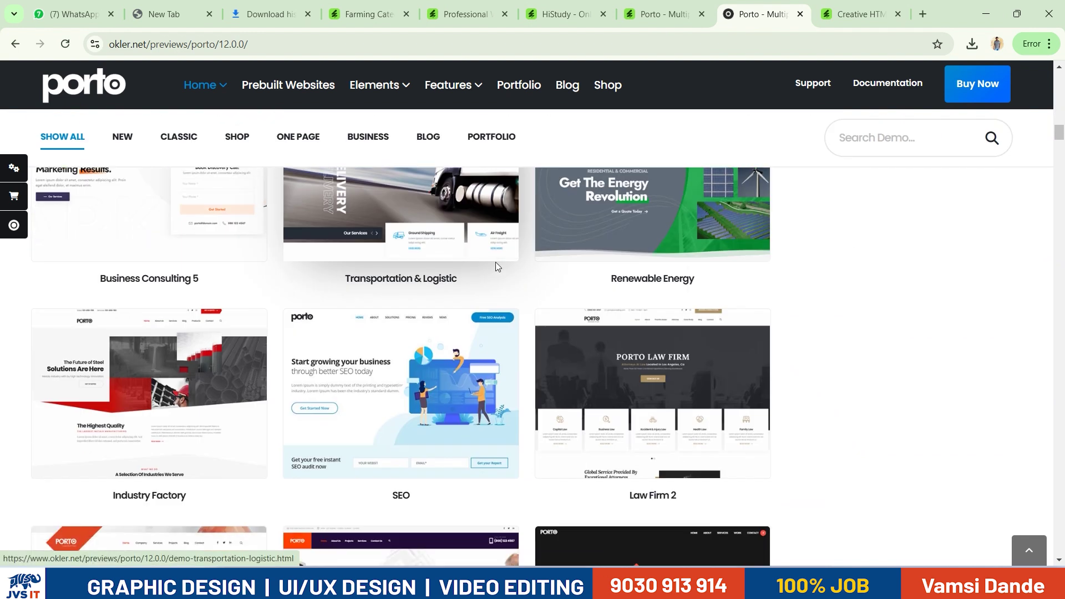
pyautogui.scroll(8, 500, 222)
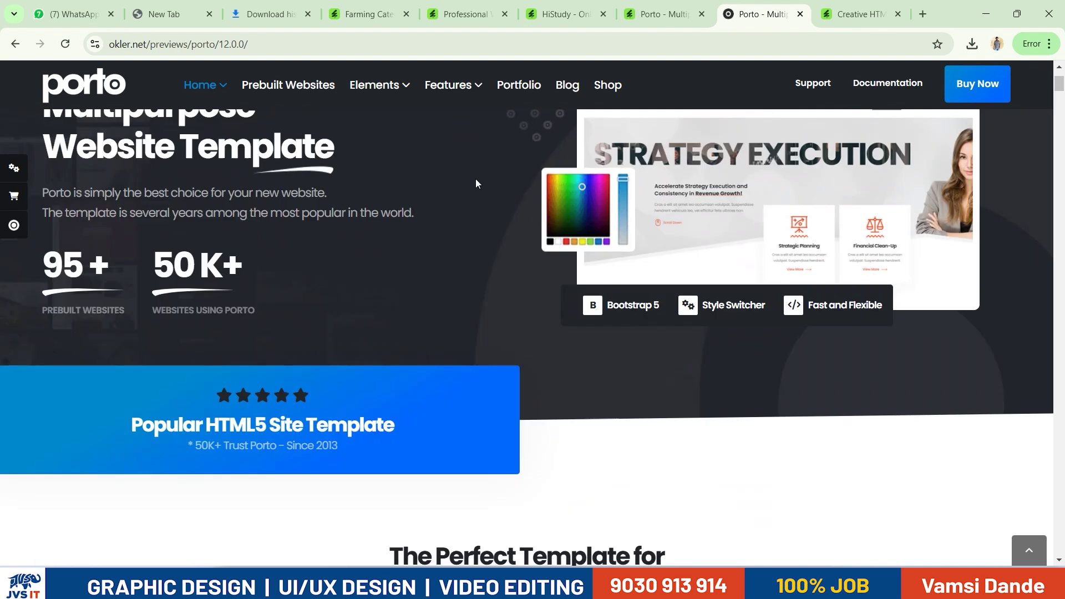
pyautogui.scroll(-3, 555, 333)
pyautogui.scroll(-12, 655, 383)
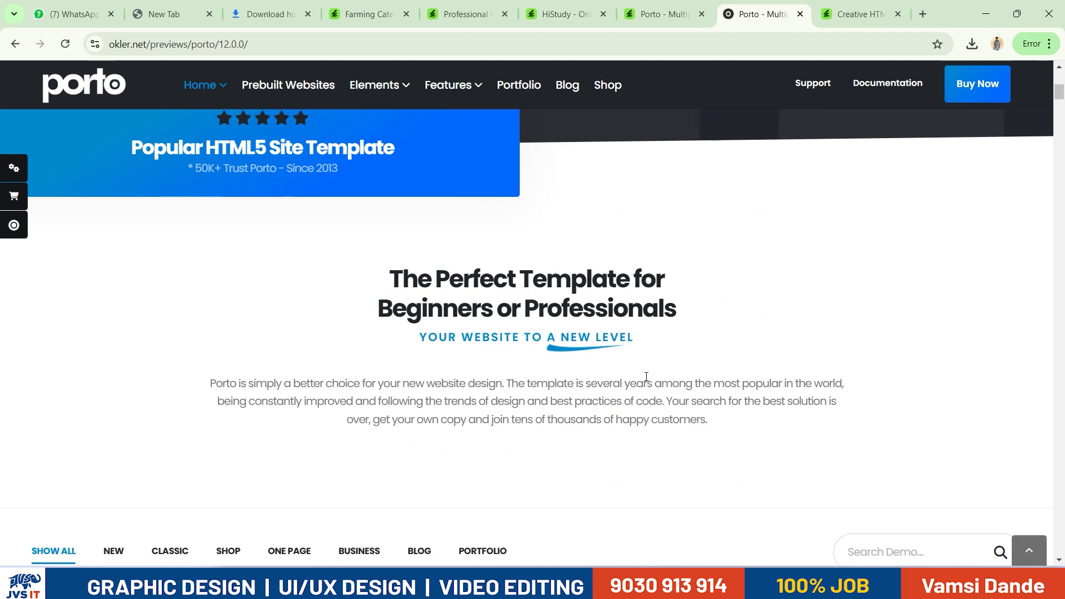
pyautogui.scroll(-6, 631, 377)
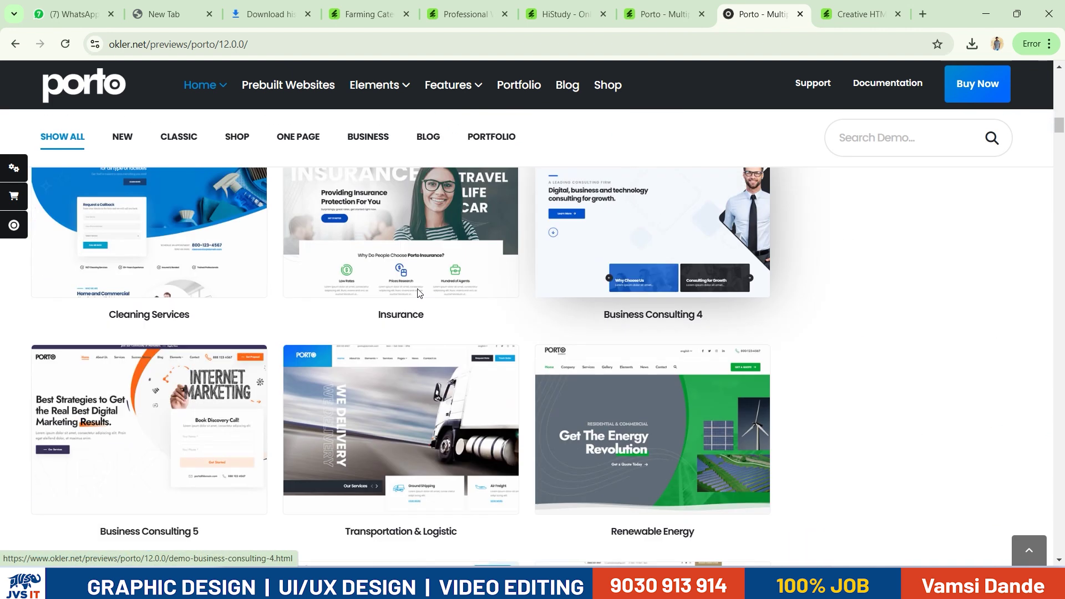
pyautogui.scroll(-15, 516, 338)
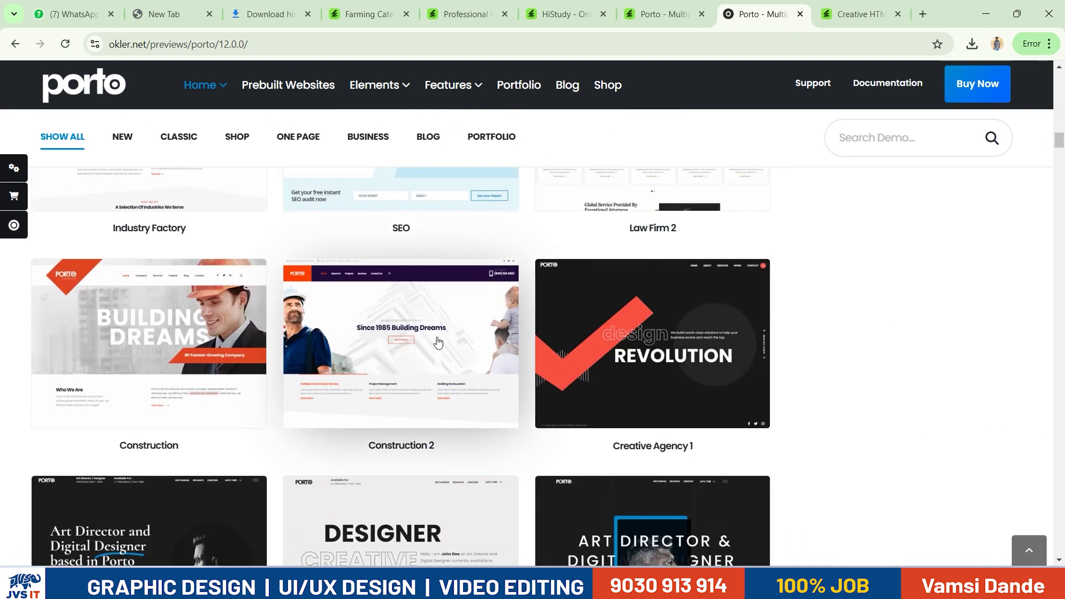
# Step: Open Porto's Classic demo in a new tab and examine its header while scrolling through the page
pyautogui.scroll(5, 203, 322)
pyautogui.middleClick(202, 322)
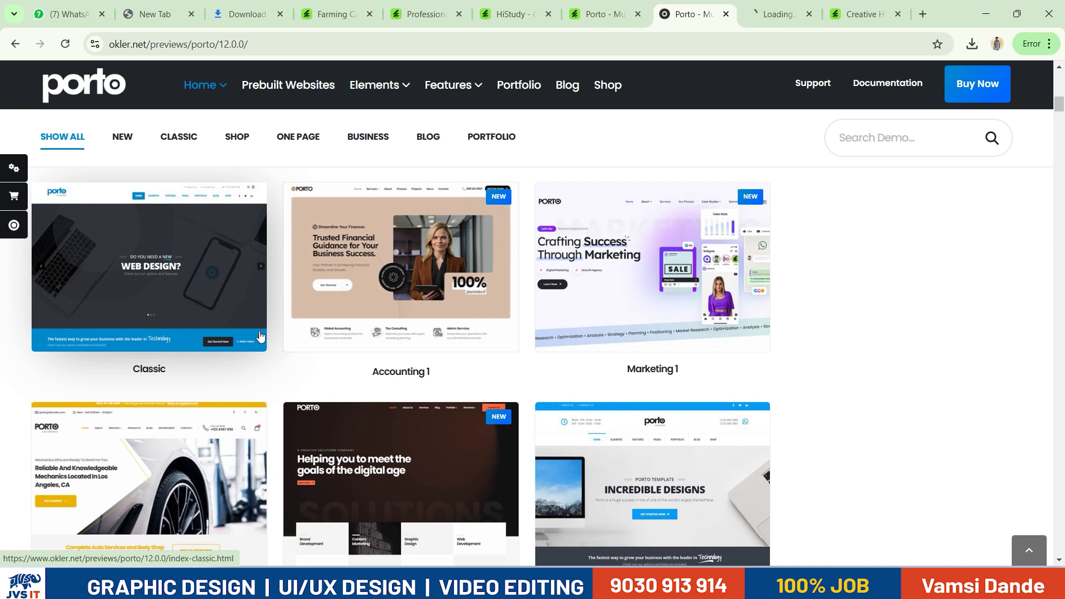
pyautogui.click(754, 6)
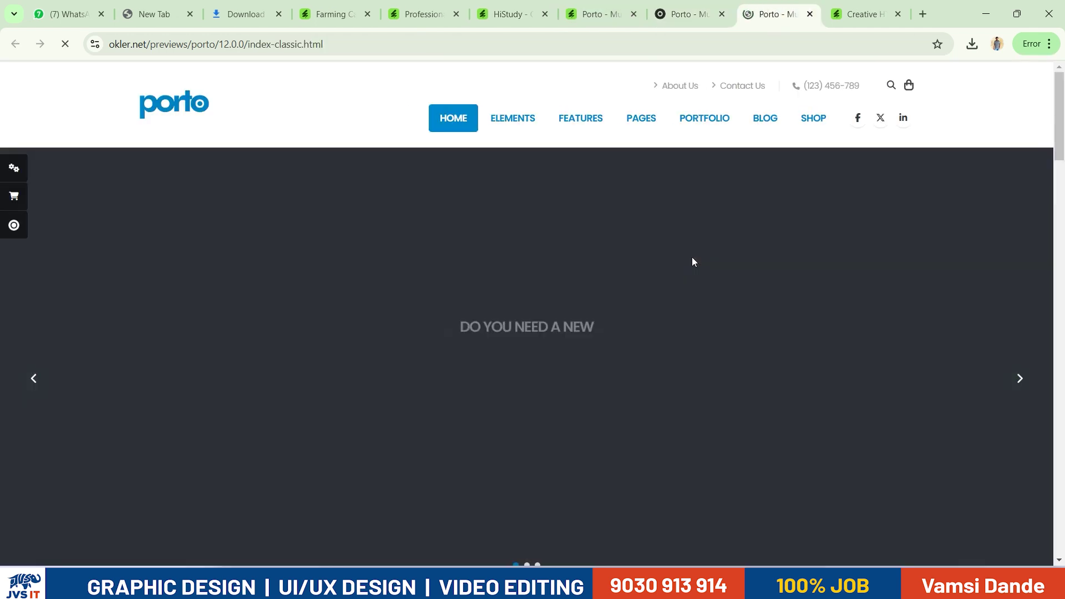
pyautogui.scroll(-1, 686, 264)
pyautogui.scroll(1, 686, 271)
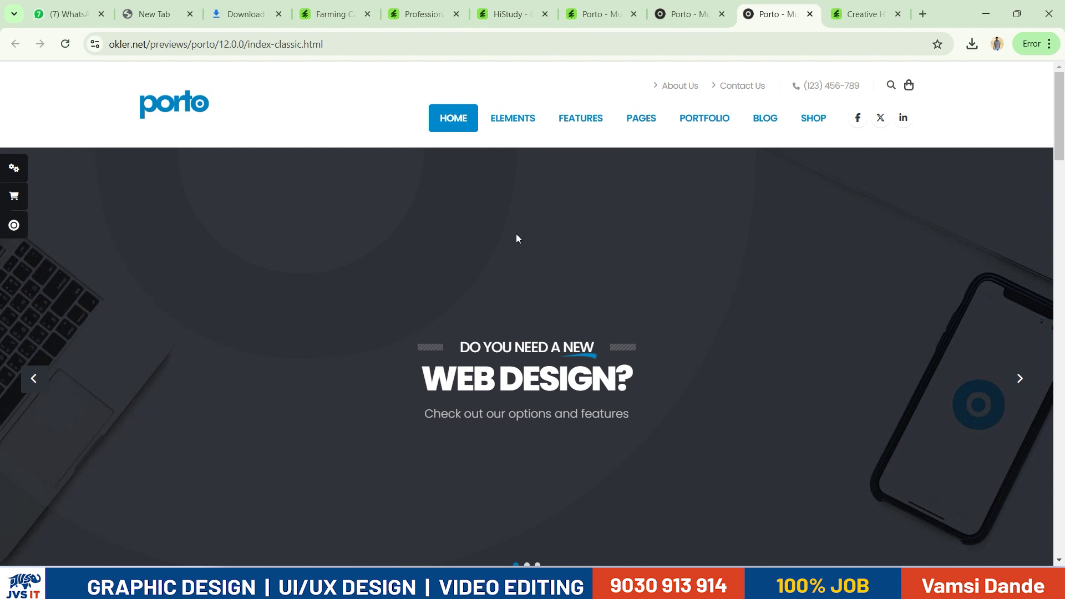
pyautogui.scroll(-6, 515, 239)
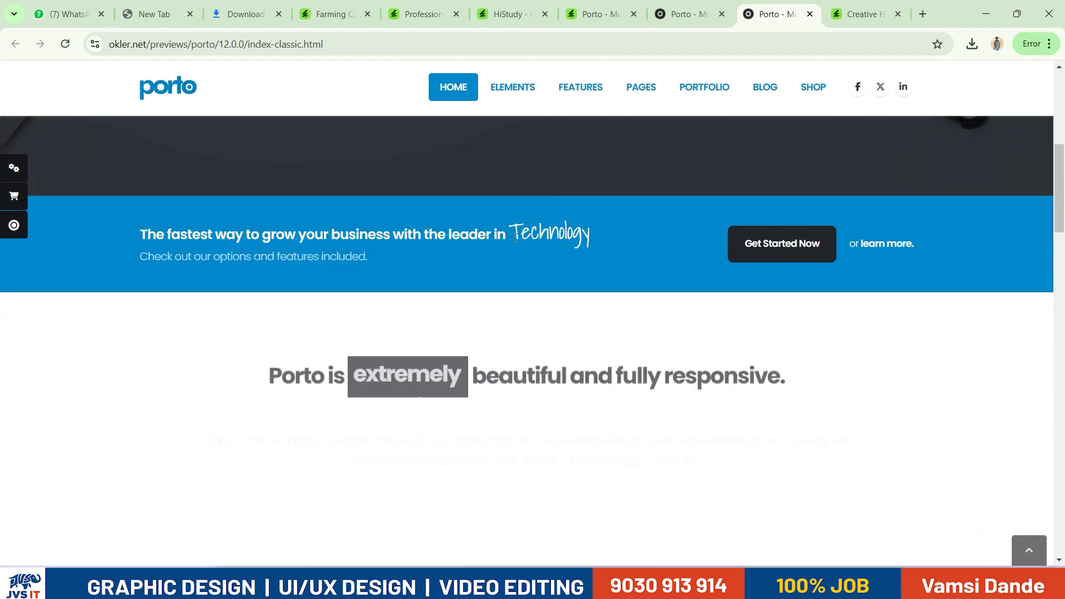
# Step: Compare the Classic demo's header at the page top and further down, and return to the prebuilt demos gallery
pyautogui.scroll(-8, 514, 239)
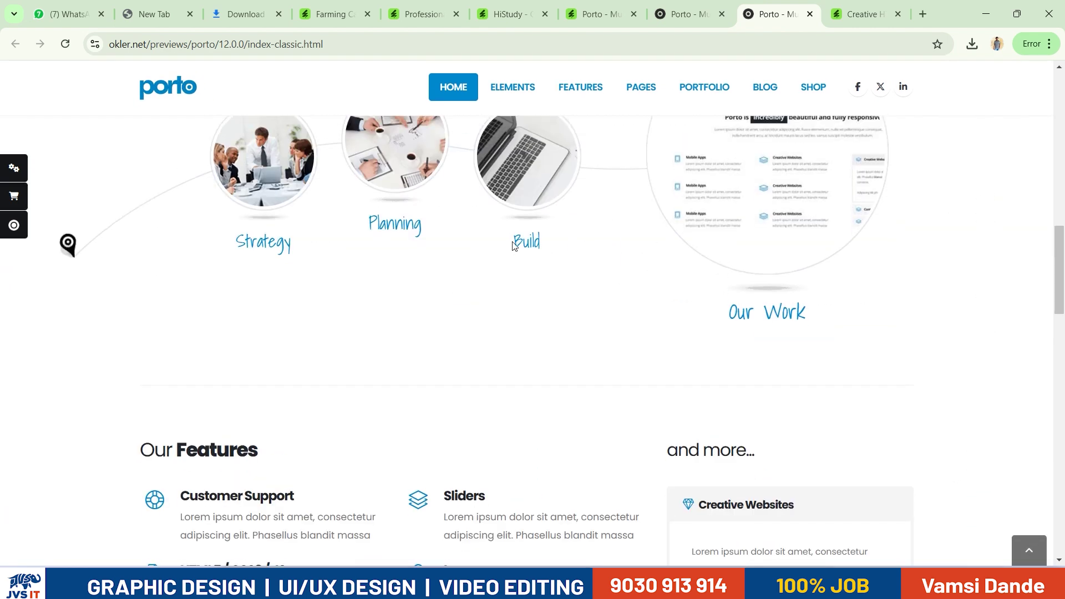
pyautogui.scroll(12, 513, 244)
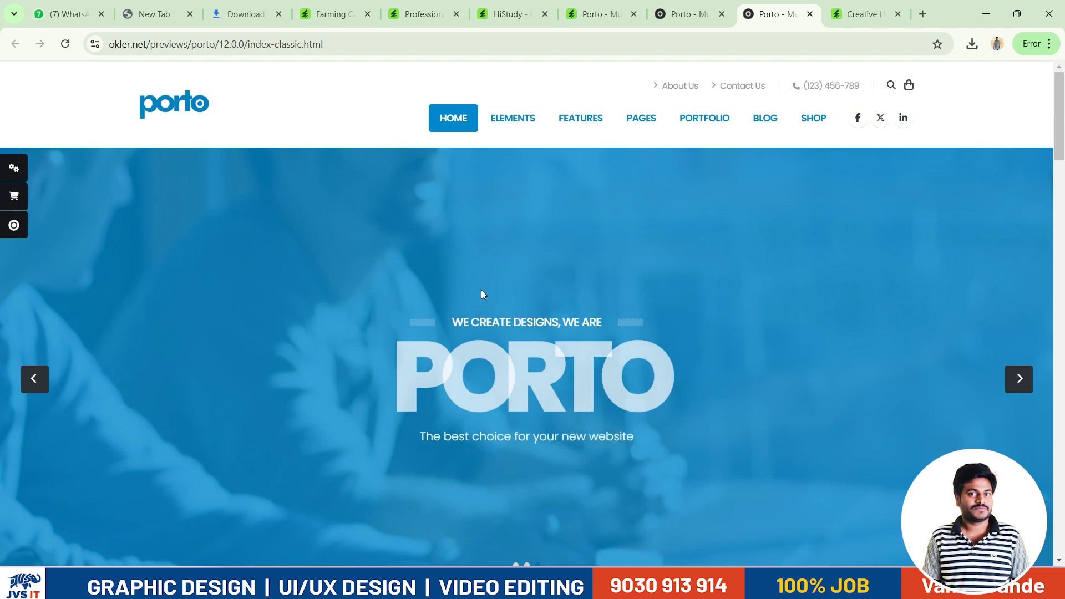
pyautogui.scroll(-5, 549, 306)
pyautogui.hotkey('alt', 'Left')
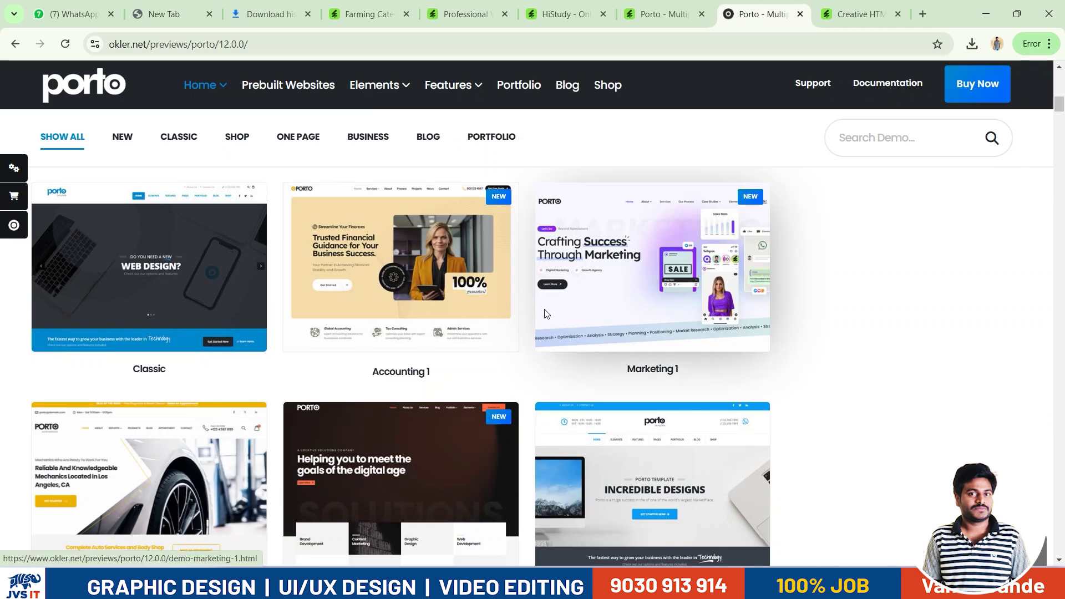
# Step: Switch to Adobe XD, group the navigation links with the search box, and fix the group's position when scrolling
pyautogui.hotkey('alt', 'Tab')
pyautogui.hotkey('alt', 'Tab')
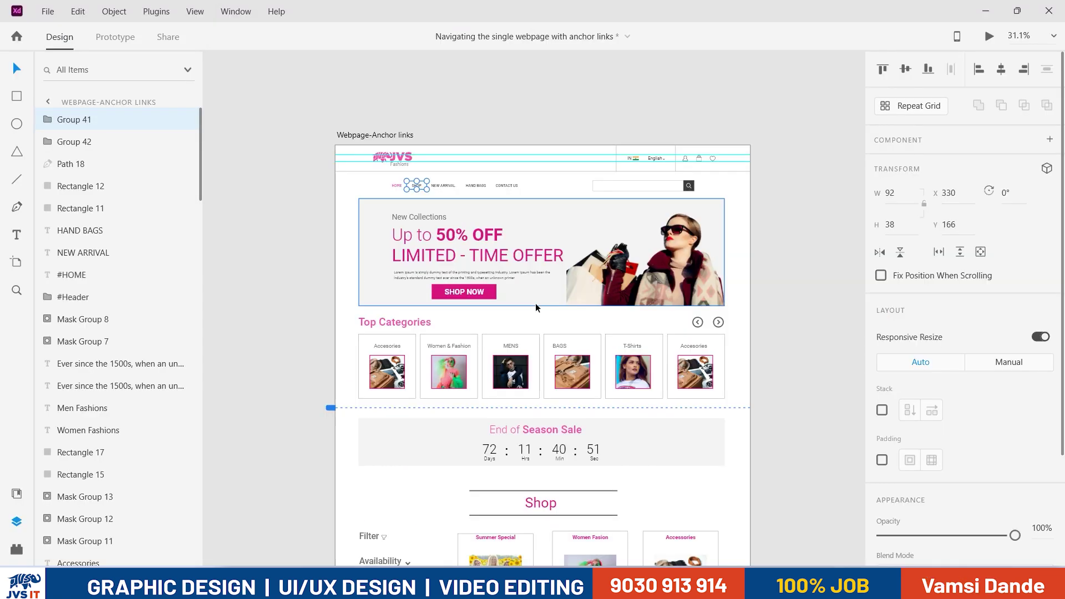
pyautogui.click(354, 218)
pyautogui.scroll(2, 480, 200)
pyautogui.moveTo(270, 169); pyautogui.dragTo(754, 194)
pyautogui.hotkey('ctrl', 'g')
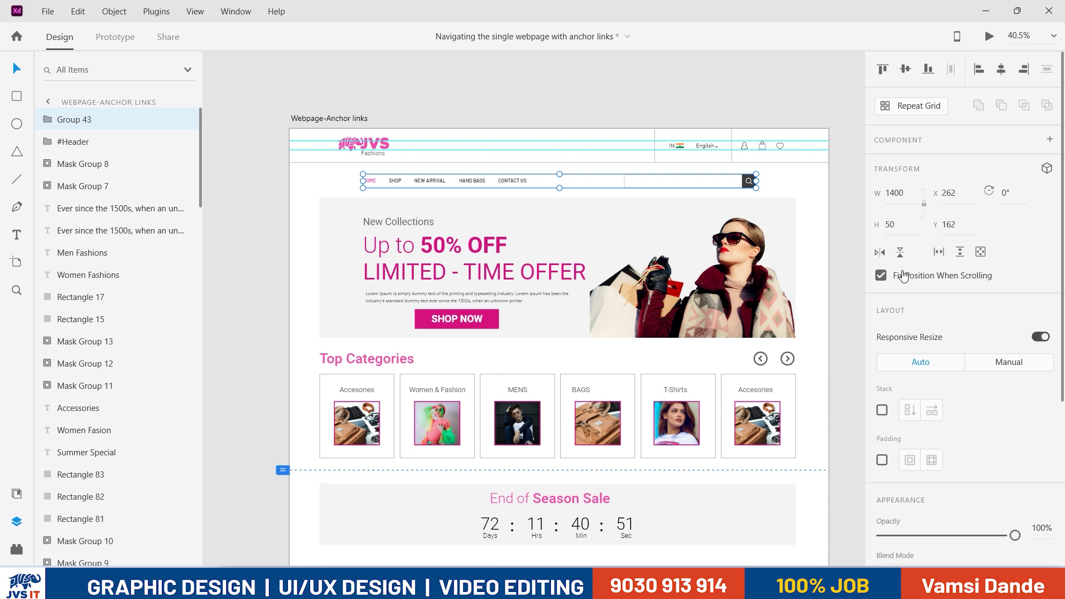
# Step: Preview the Webpage-Anchor links artboard and test the SHOP and CONTACT US links with the fixed navigation row
pyautogui.click(321, 119)
pyautogui.click(989, 36)
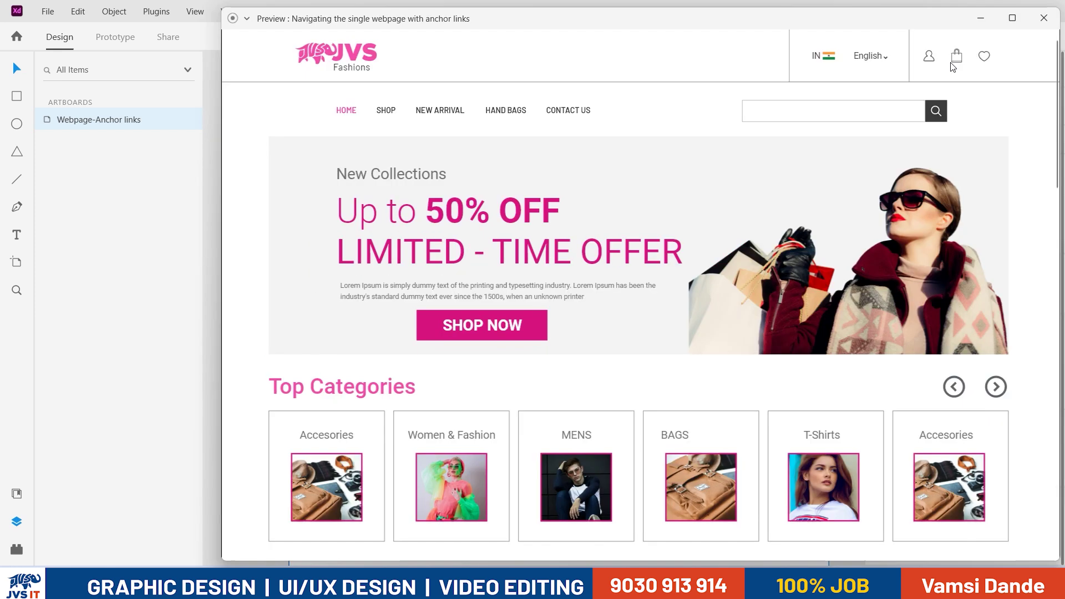
pyautogui.click(389, 116)
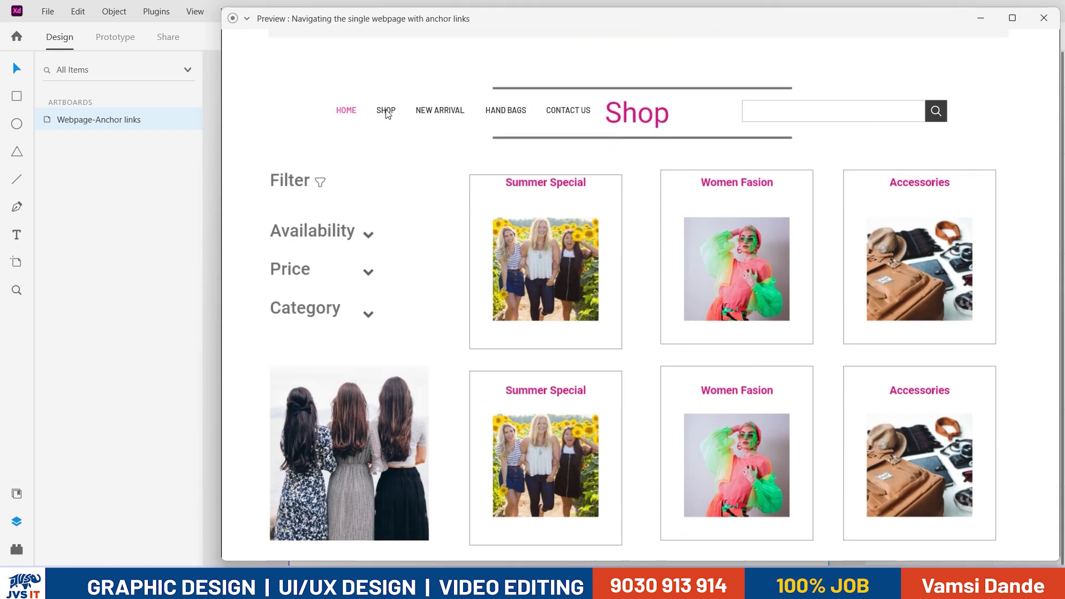
pyautogui.click(577, 116)
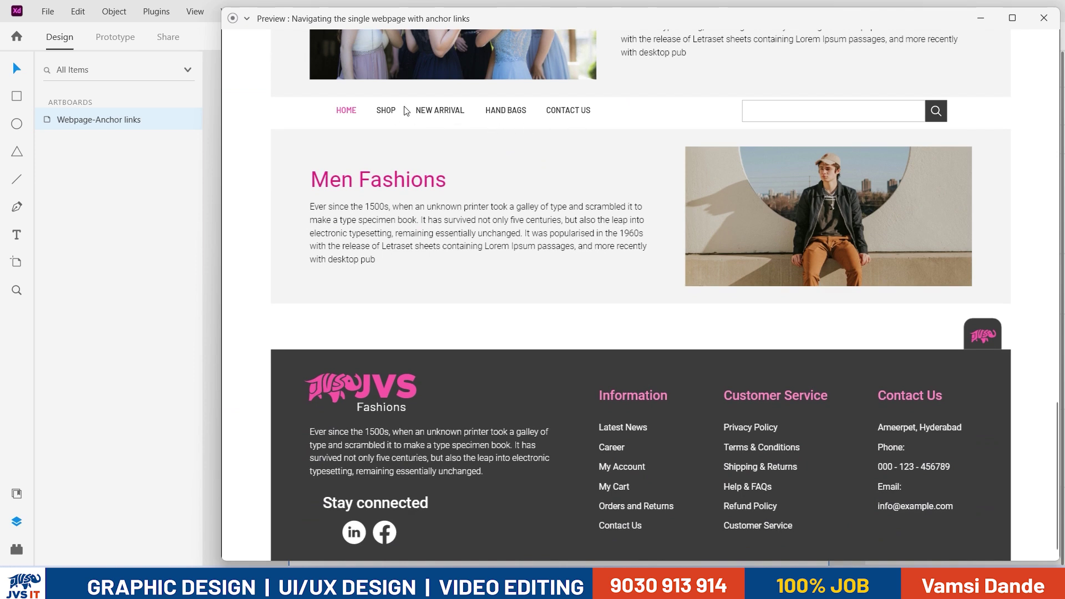
pyautogui.click(389, 114)
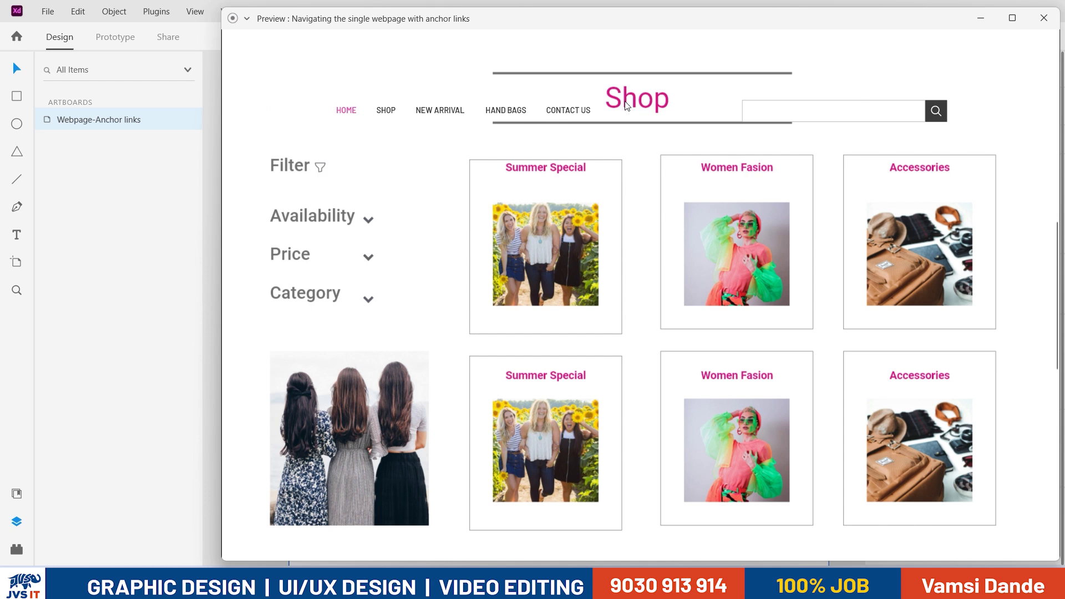
pyautogui.click(1043, 18)
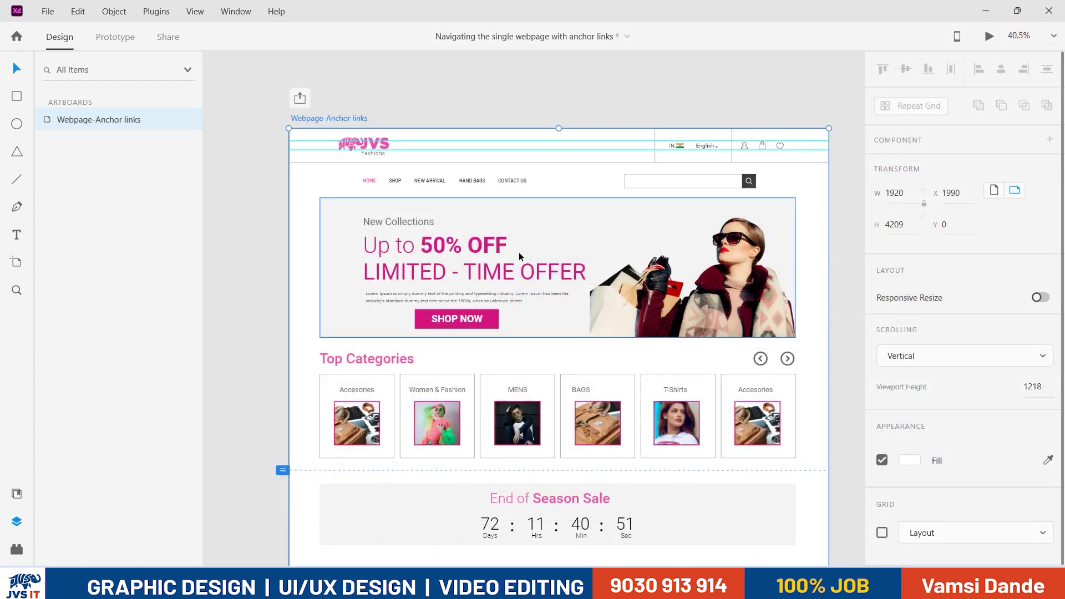
# Step: Draw a white rectangle 1920 wide and about 124 high over the navigation row and send it to the back
pyautogui.press('r')
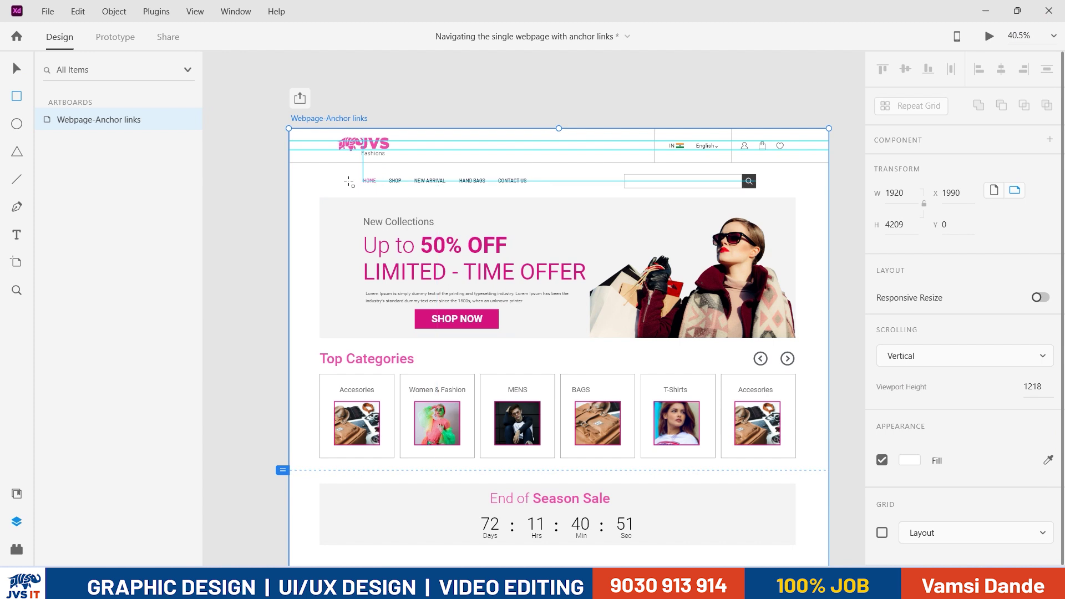
pyautogui.moveTo(290, 162)
pyautogui.mouseDown()
pyautogui.moveTo(619, 195)
pyautogui.moveTo(829, 198)
pyautogui.mouseUp()
pyautogui.press('v')
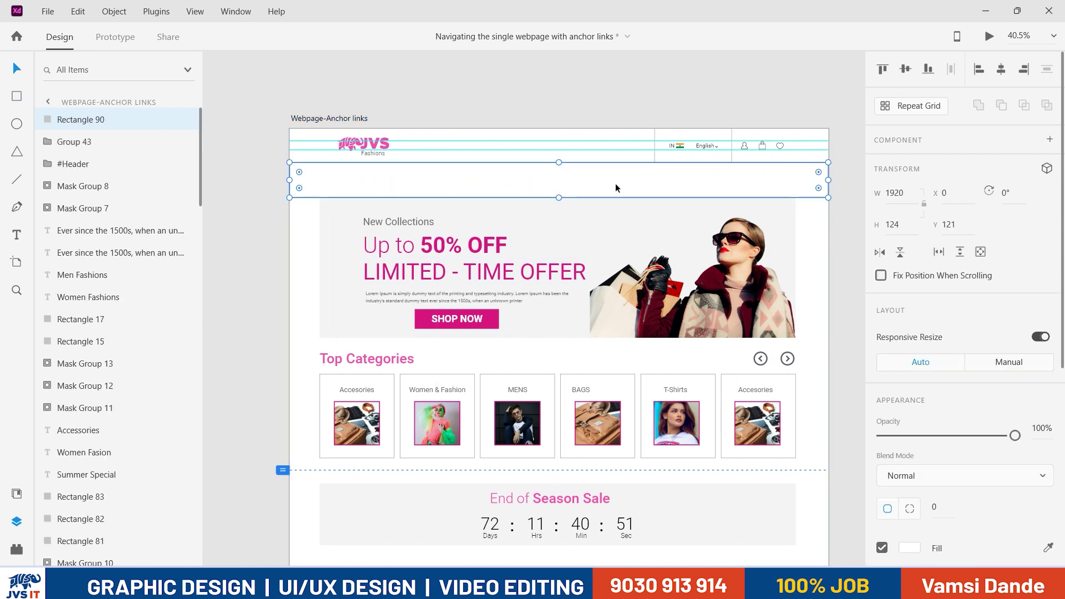
pyautogui.hotkey('ctrl', 'shift', '[')
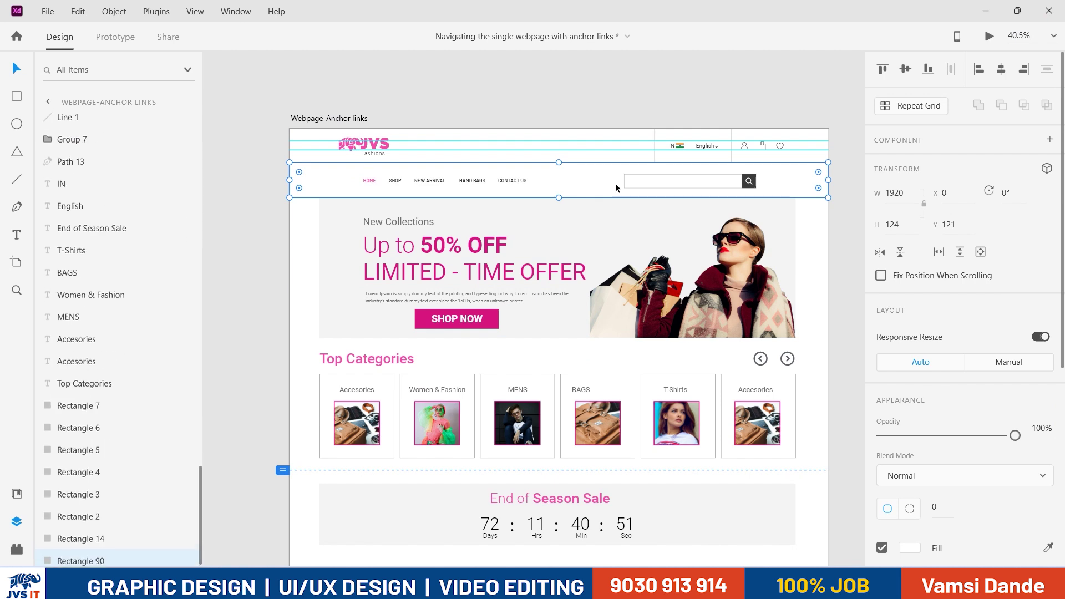
# Step: Reduce the white rectangle's height to about 111 and remove its border
pyautogui.moveTo(558, 197); pyautogui.dragTo(556, 194)
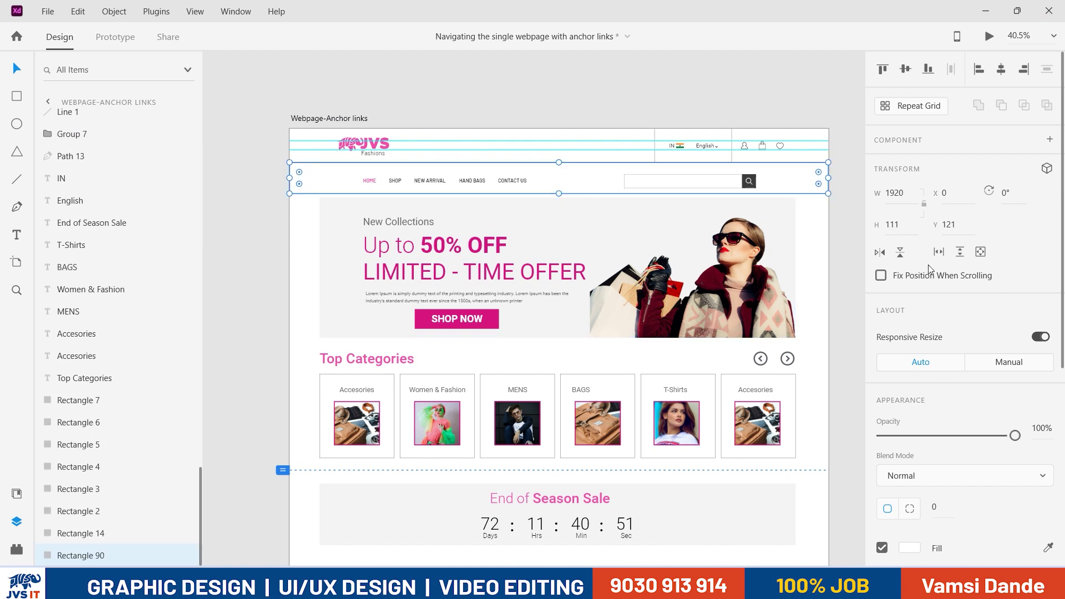
pyautogui.scroll(-3, 929, 269)
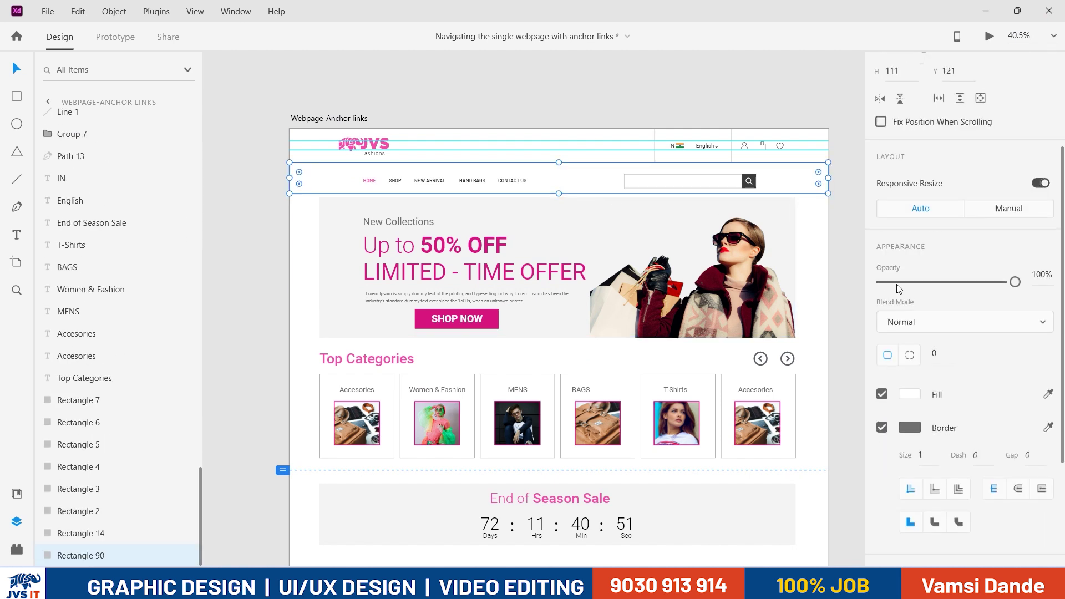
pyautogui.click(882, 427)
# Step: Narrow the white rectangle to the banner's width of 1696 and lower its upper edge to Y 130, for a height of 102
pyautogui.moveTo(245, 174); pyautogui.dragTo(809, 196)
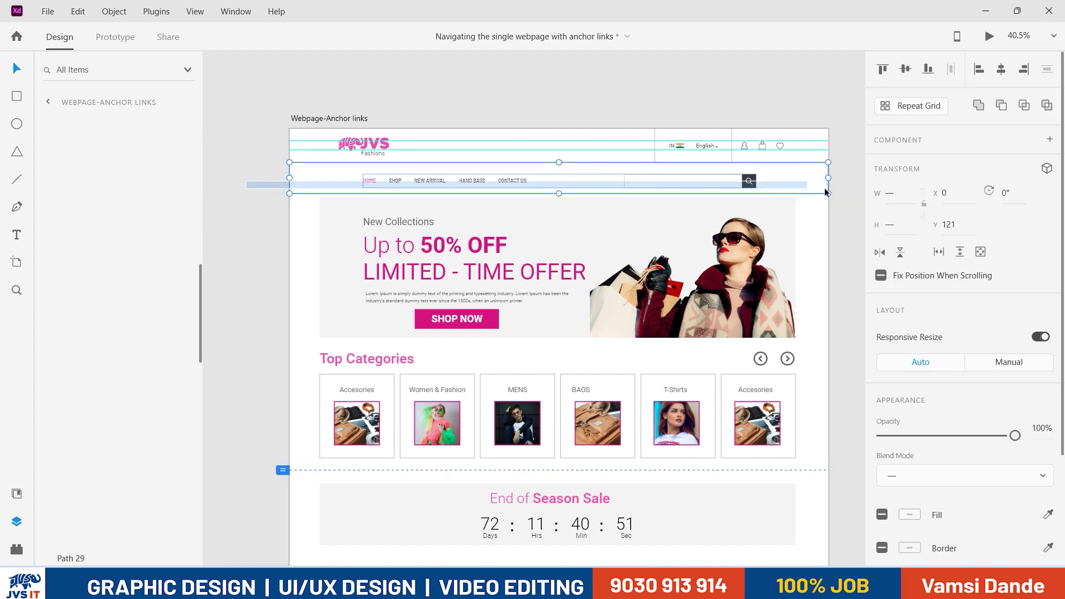
pyautogui.click(808, 186)
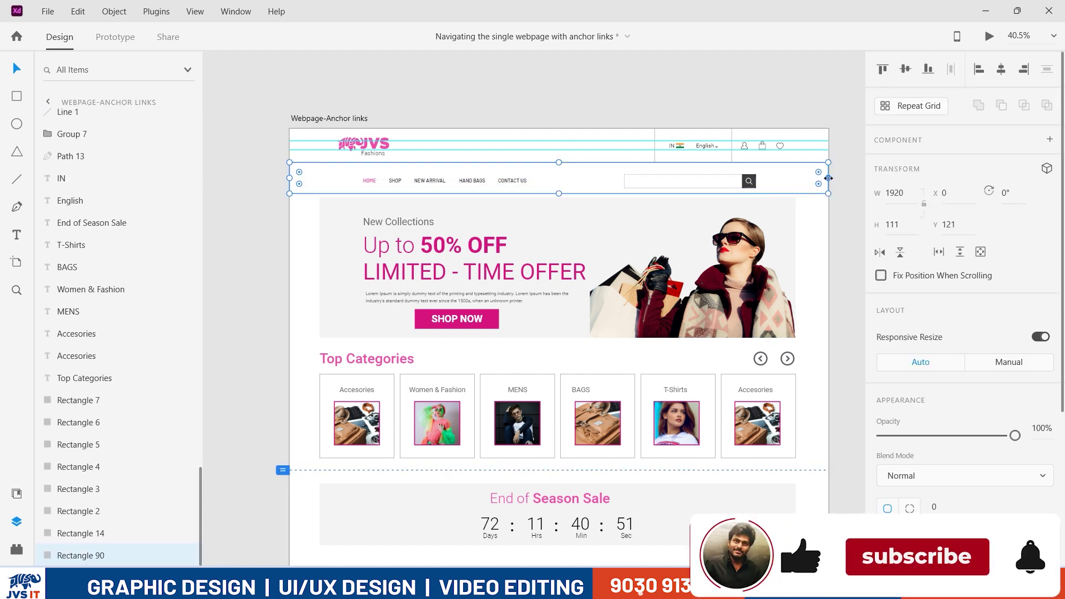
pyautogui.moveTo(793, 181); pyautogui.dragTo(796, 181)
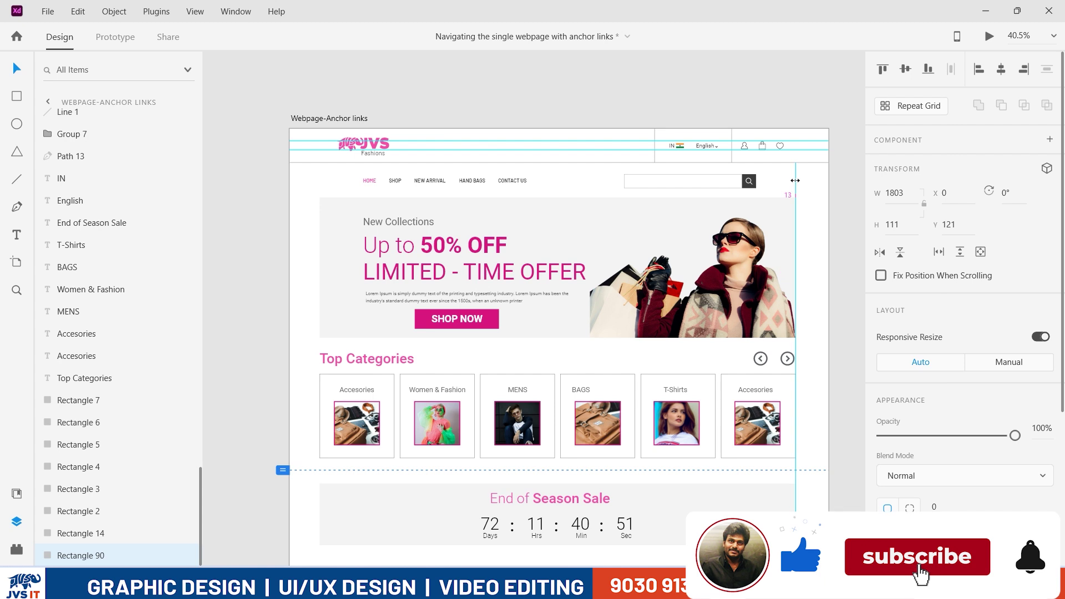
pyautogui.moveTo(291, 180); pyautogui.dragTo(810, 196)
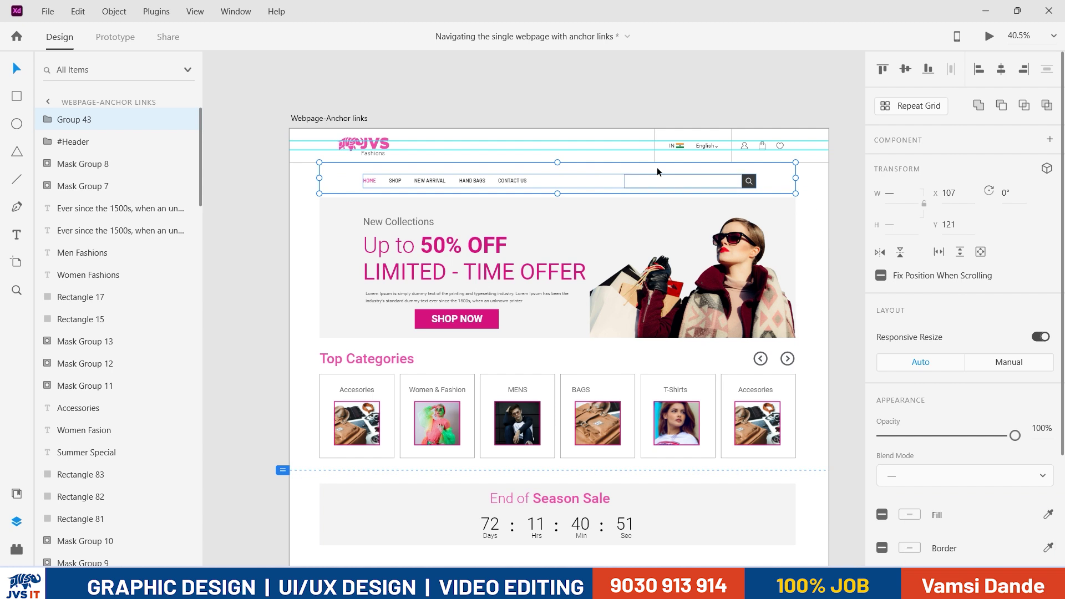
pyautogui.scroll(5, 574, 185)
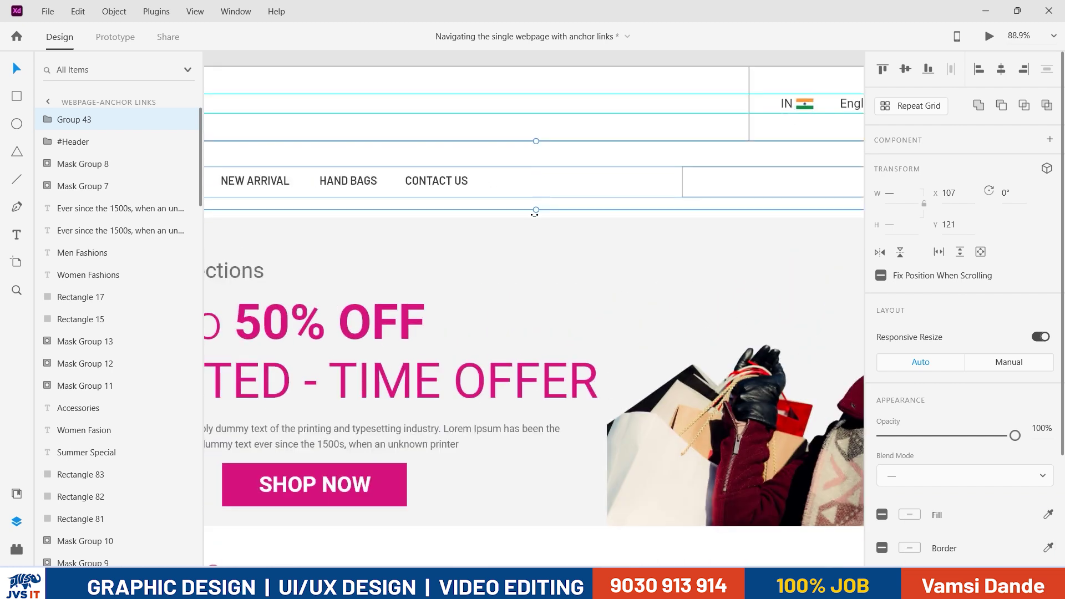
pyautogui.click(540, 216)
pyautogui.moveTo(535, 139)
pyautogui.mouseDown()
pyautogui.moveTo(535, 171)
pyautogui.moveTo(535, 146)
pyautogui.mouseUp()
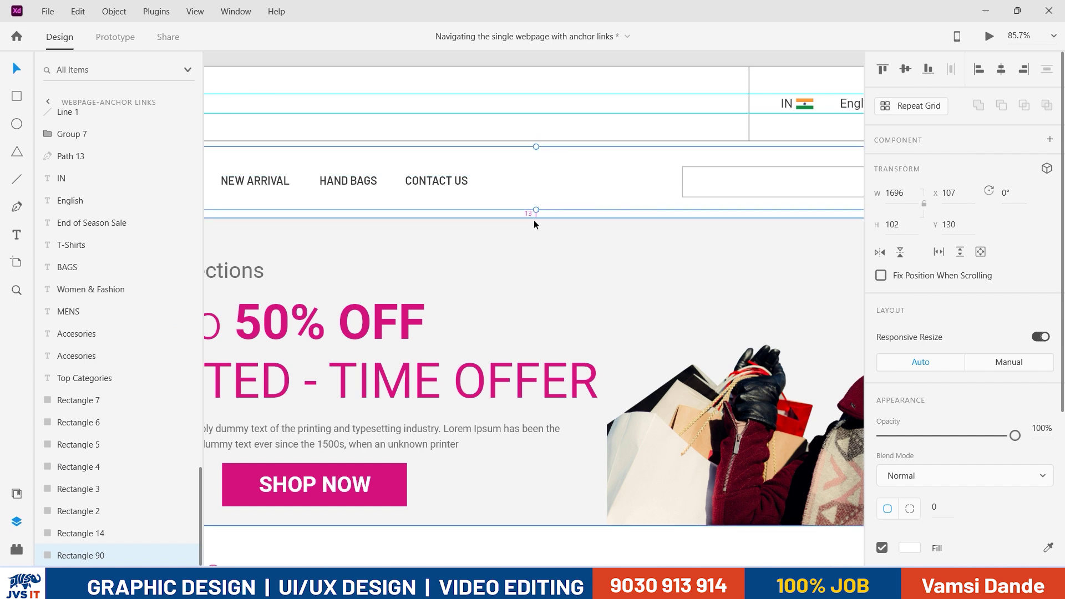
# Step: Group the white rectangle with the navigation row and fix the new group's position when scrolling
pyautogui.hotkey('ctrl', '0')
pyautogui.click(292, 206)
pyautogui.moveTo(296, 198); pyautogui.dragTo(738, 217)
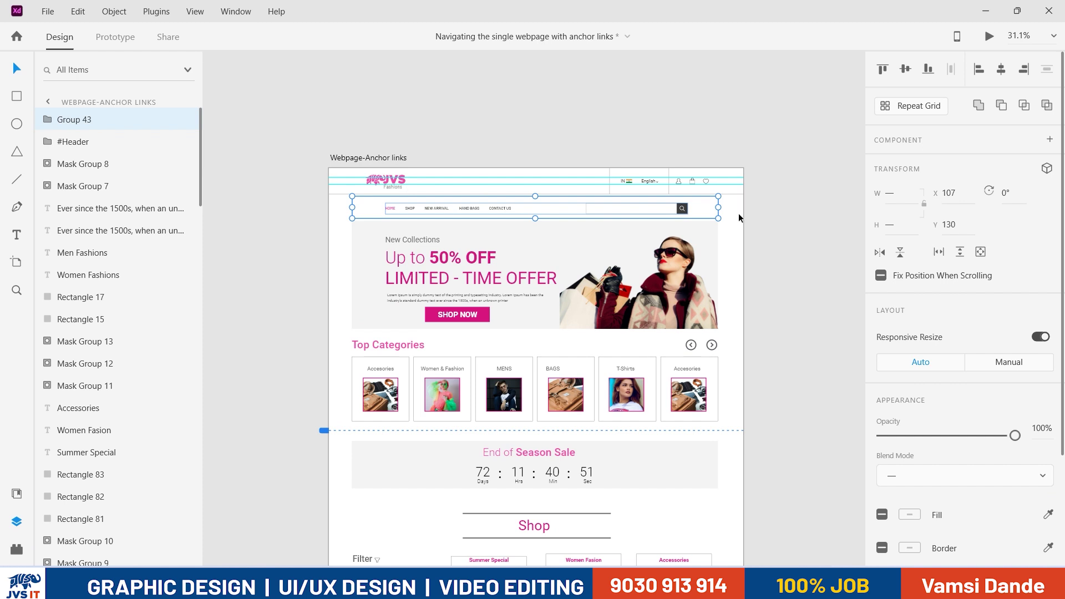
pyautogui.hotkey('ctrl', 'g')
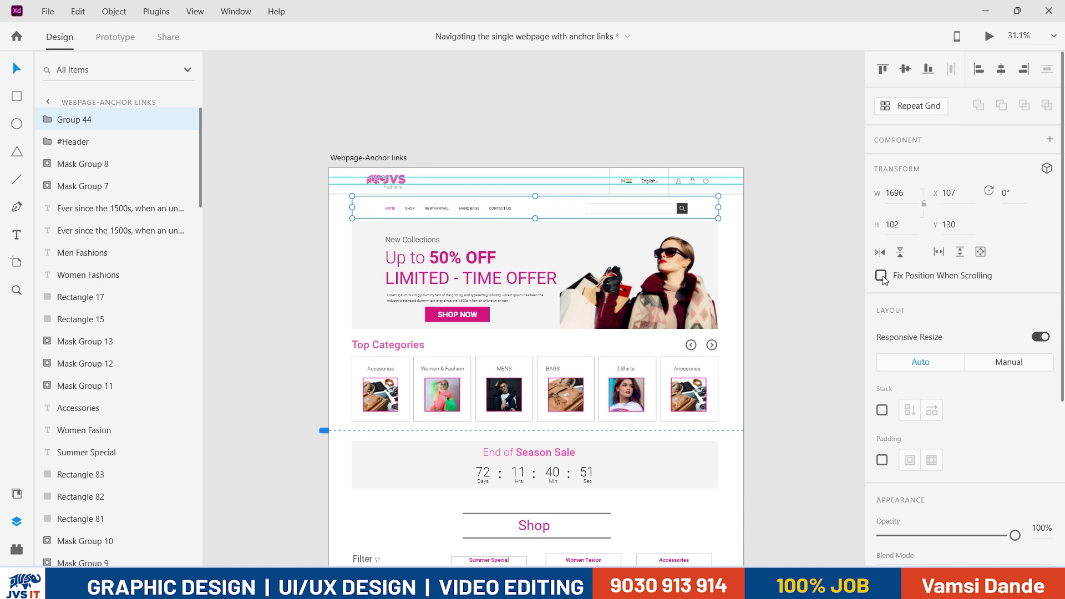
pyautogui.scroll(-5, 900, 458)
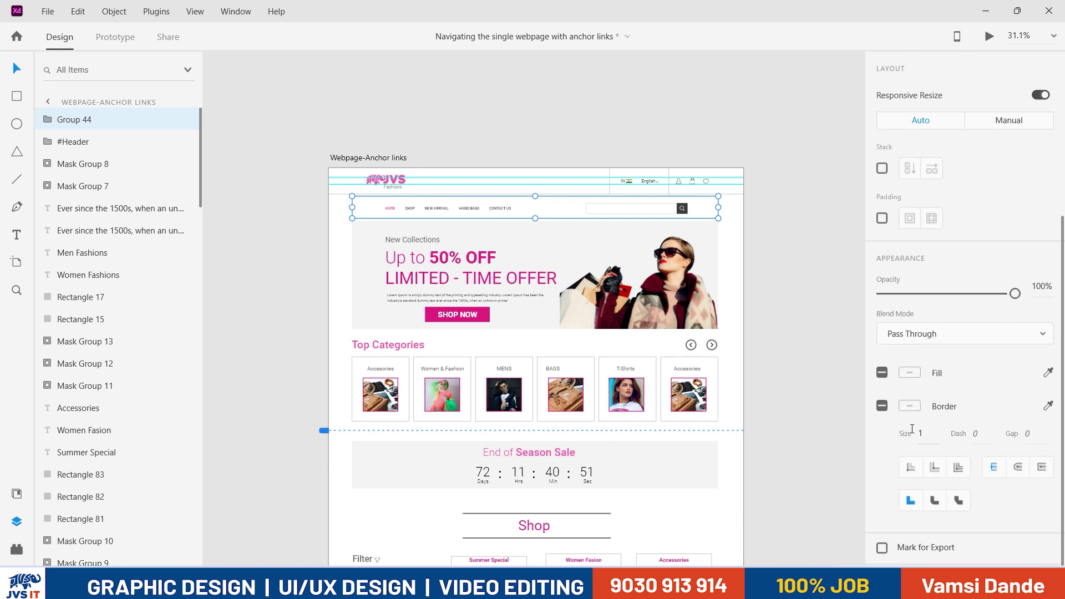
pyautogui.scroll(5, 912, 431)
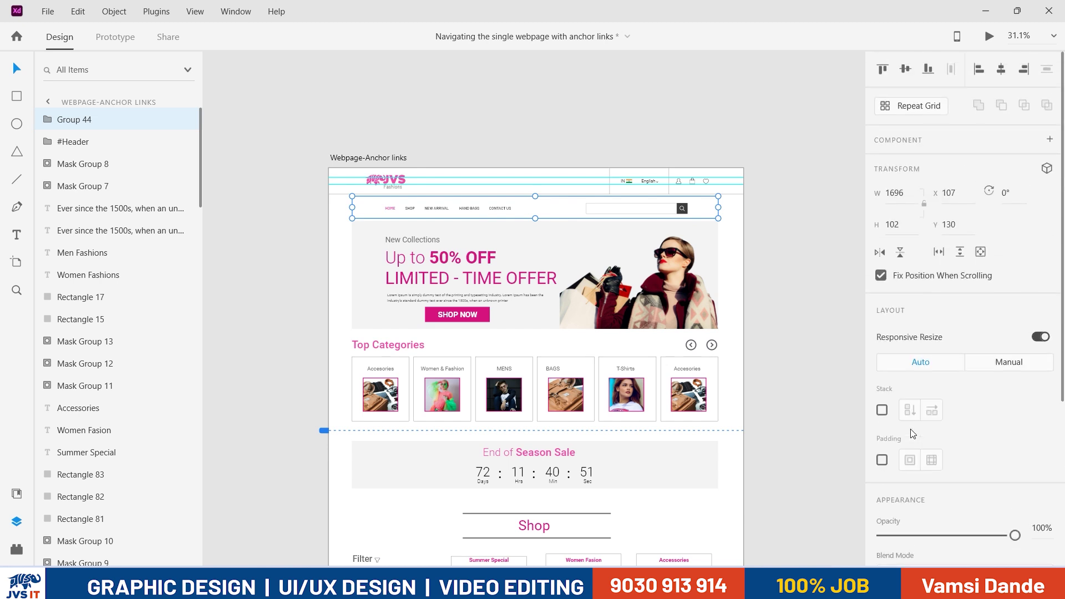
# Step: Preview the artboard and test the SHOP link with the white-backed navigation bar
pyautogui.click(342, 157)
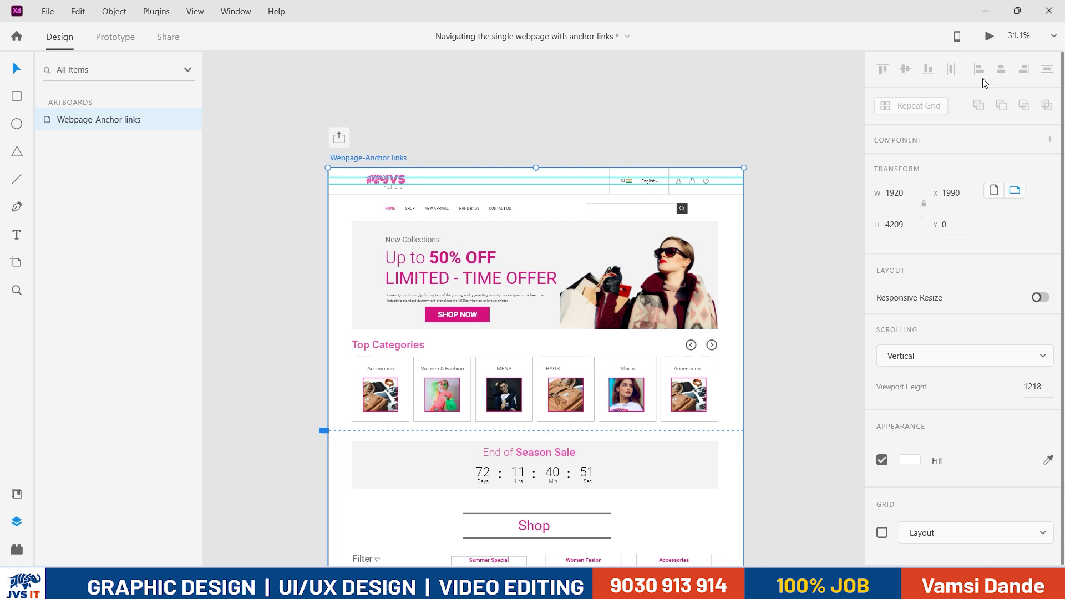
pyautogui.hotkey('ctrl', 'Return')
pyautogui.click(387, 114)
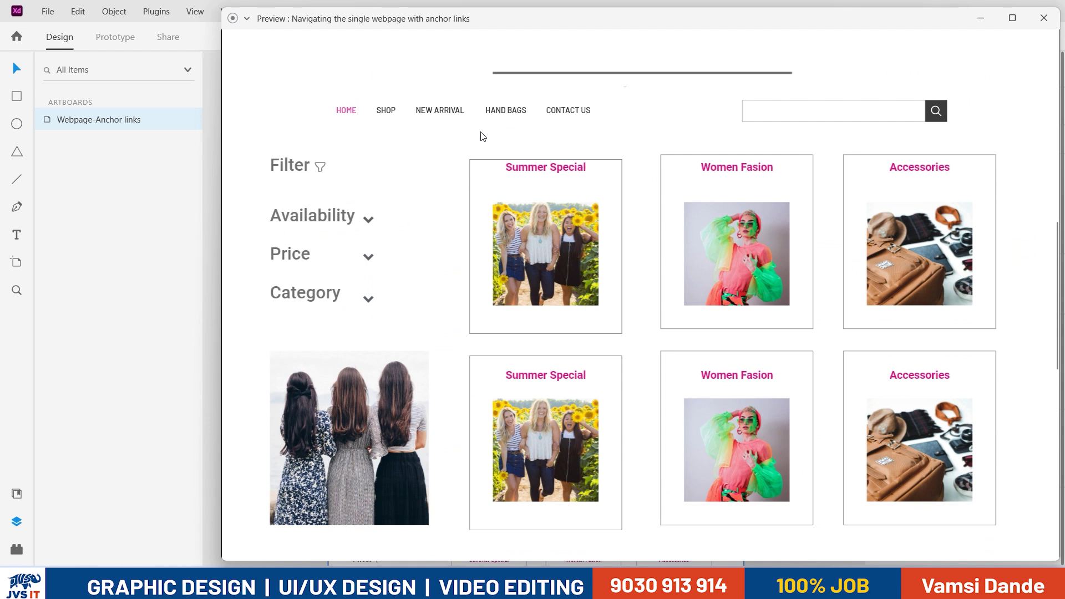
pyautogui.scroll(1, 1059, 35)
pyautogui.click(1043, 18)
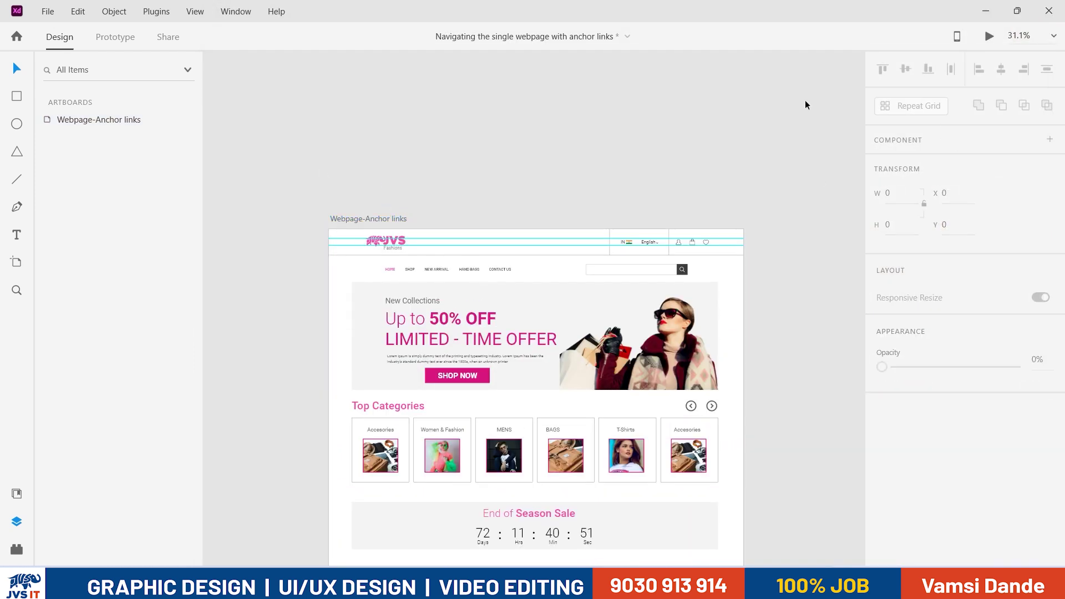
# Step: Set the Y-Offset of the SHOP link's Scroll To interaction to -50 in the prototype settings
pyautogui.click(383, 222)
pyautogui.click(115, 36)
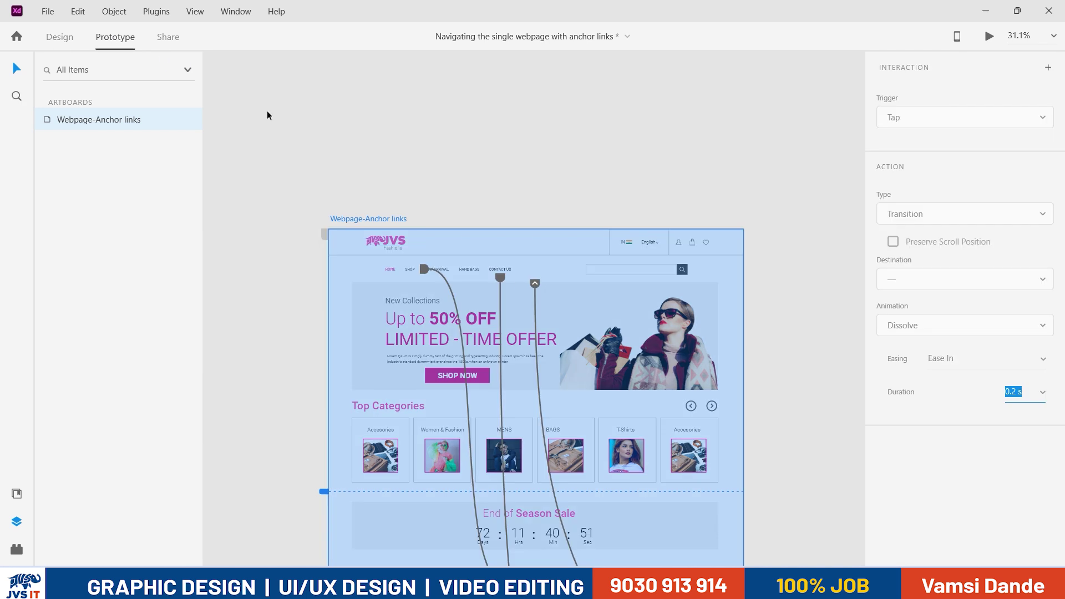
pyautogui.scroll(-2, 497, 401)
pyautogui.click(422, 218)
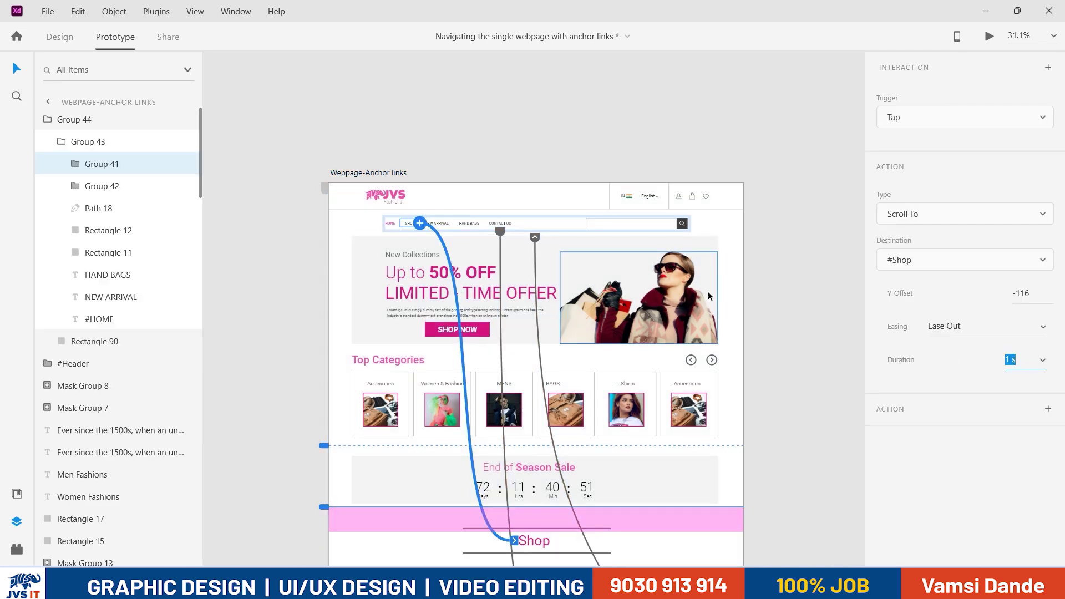
pyautogui.hotkey('shift', 'Tab')
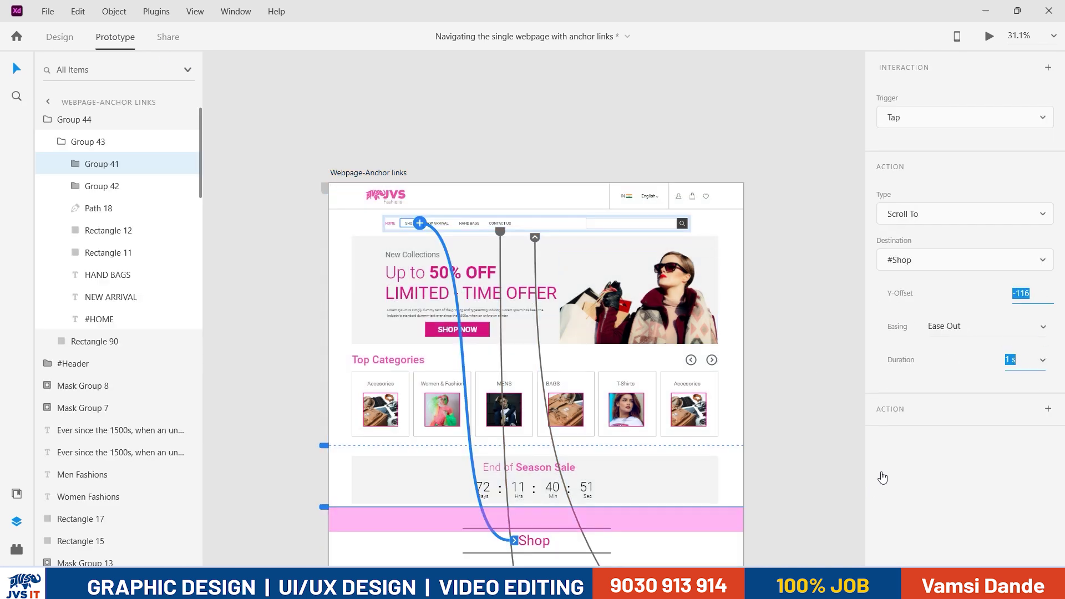
pyautogui.press('Right')
pyautogui.press('BackSpace')
pyautogui.press('BackSpace')
pyautogui.press('BackSpace')
pyautogui.write('50')
pyautogui.press('Return')
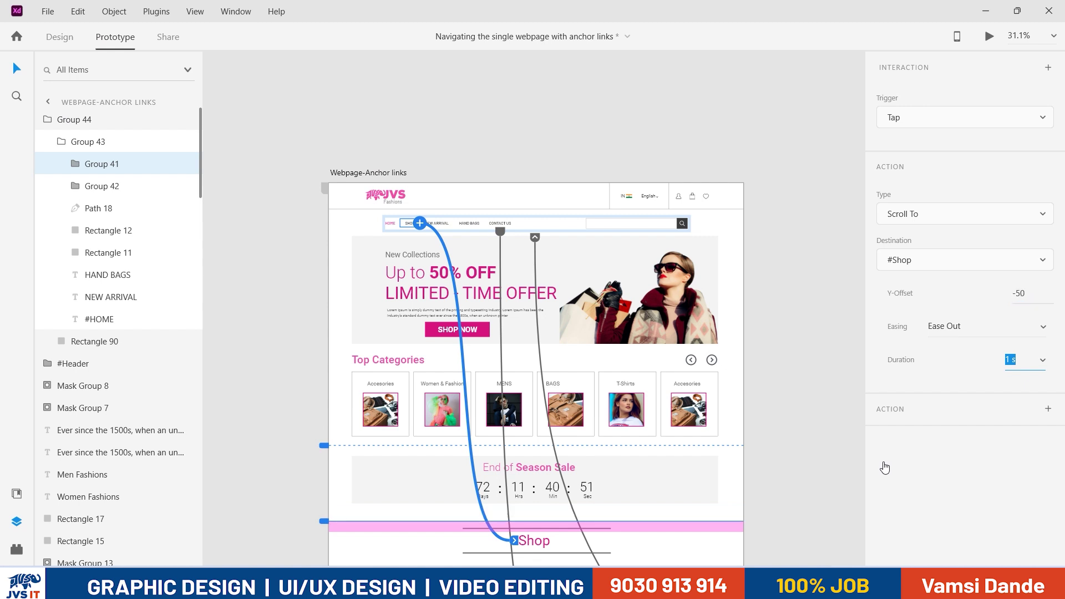
# Step: Preview the page and check where the SHOP link lands with its new scroll offset
pyautogui.click(84, 44)
pyautogui.click(989, 36)
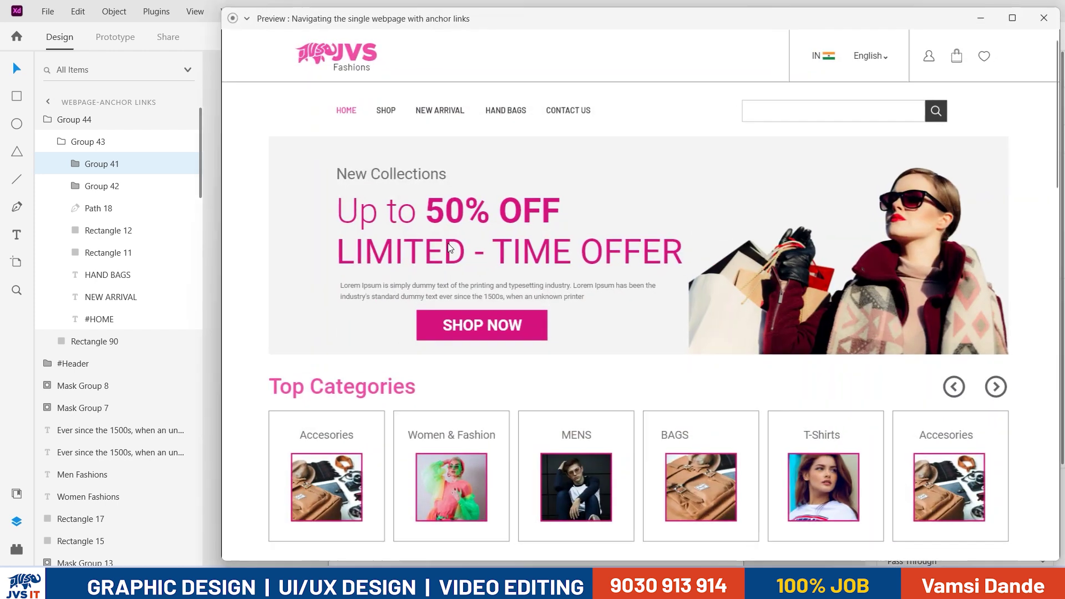
pyautogui.click(386, 110)
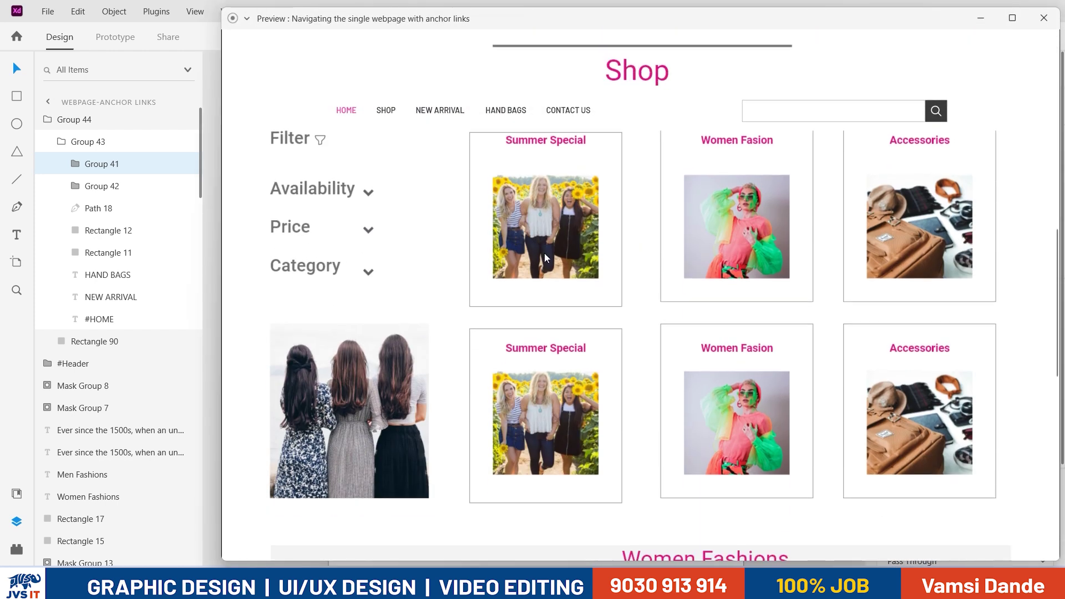
pyautogui.click(1044, 18)
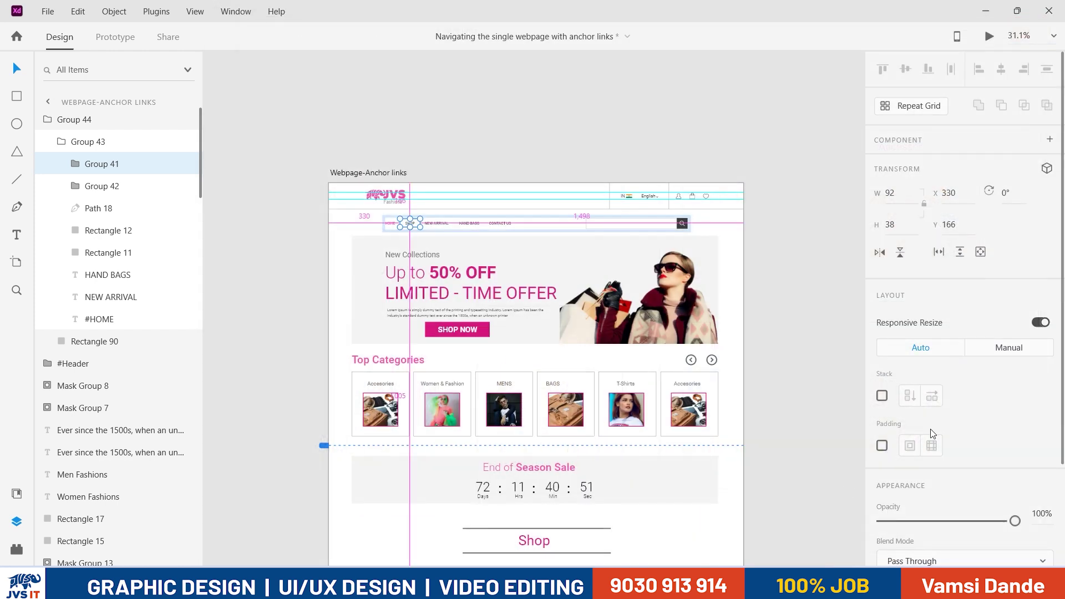
# Step: Examine the size and position of the white rectangle behind the navigation row and its distance from the Shop section
pyautogui.scroll(-4, 1028, 333)
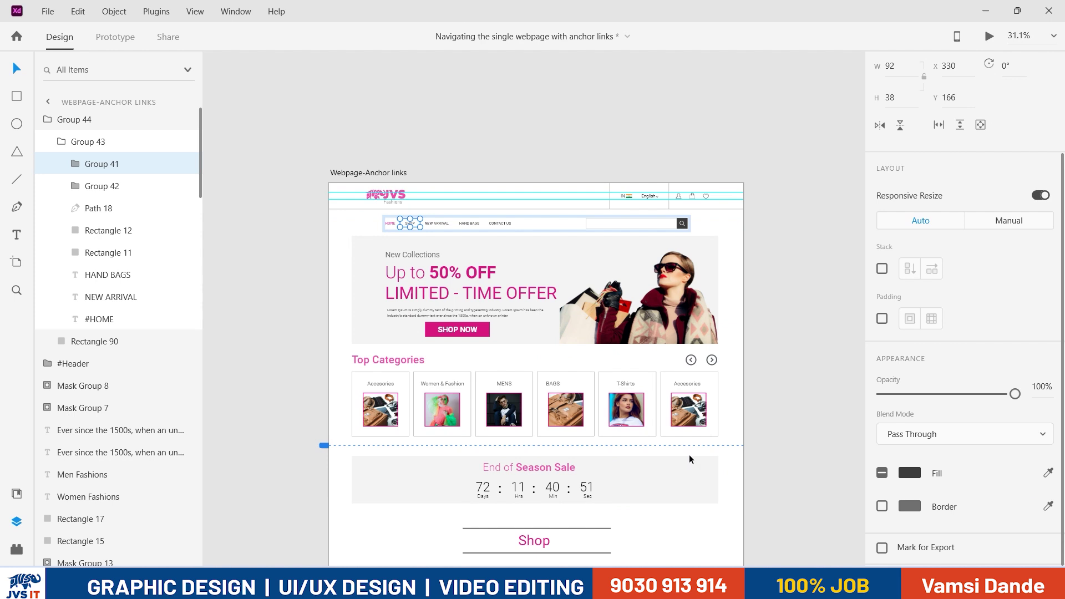
pyautogui.press('alt')
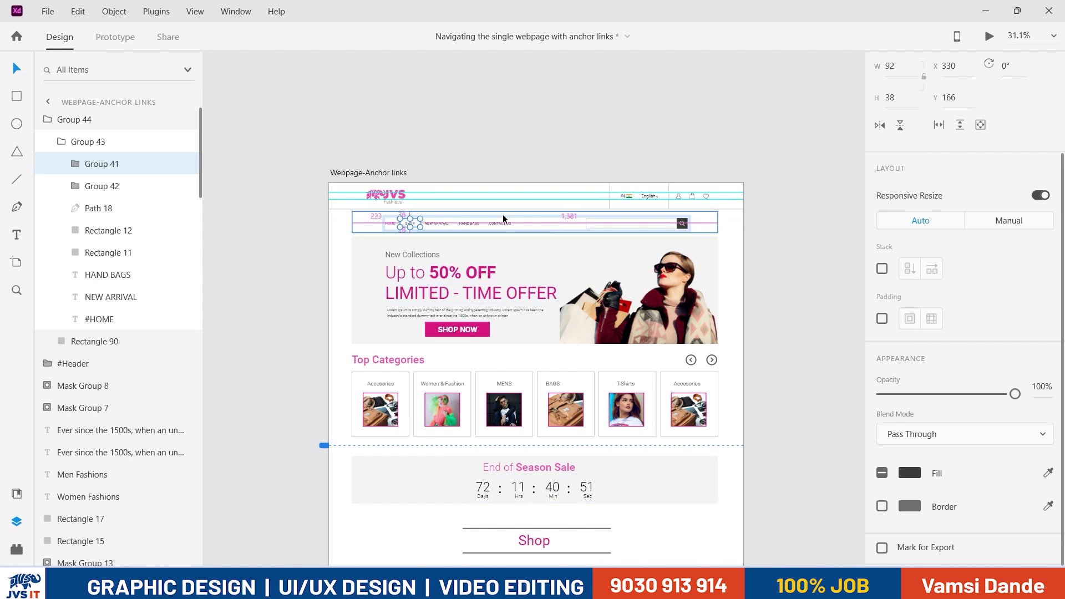
pyautogui.scroll(2, 502, 214)
pyautogui.click(519, 218)
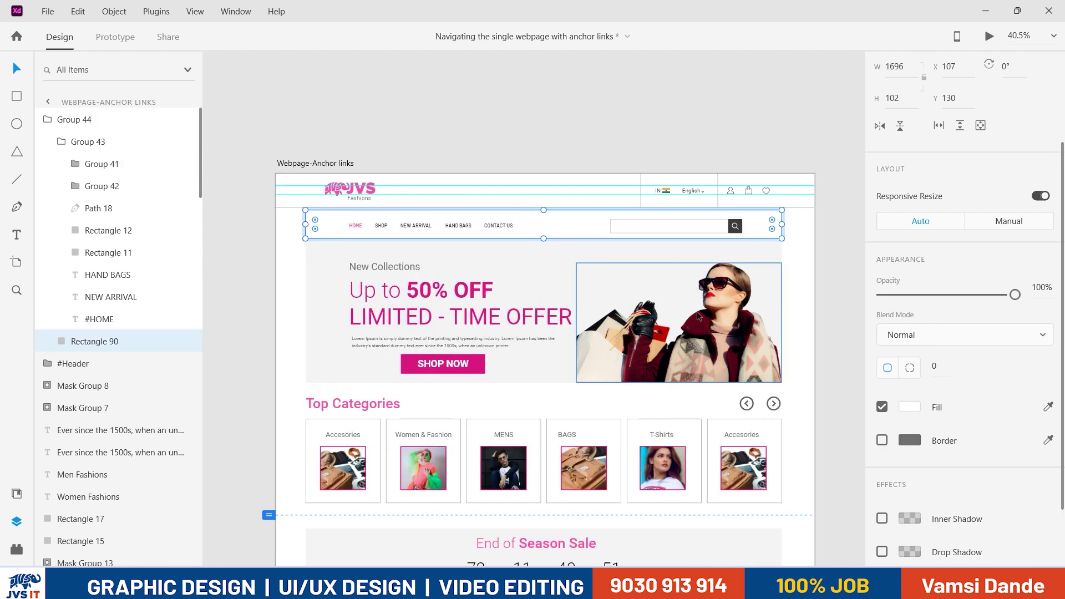
pyautogui.scroll(3, 917, 125)
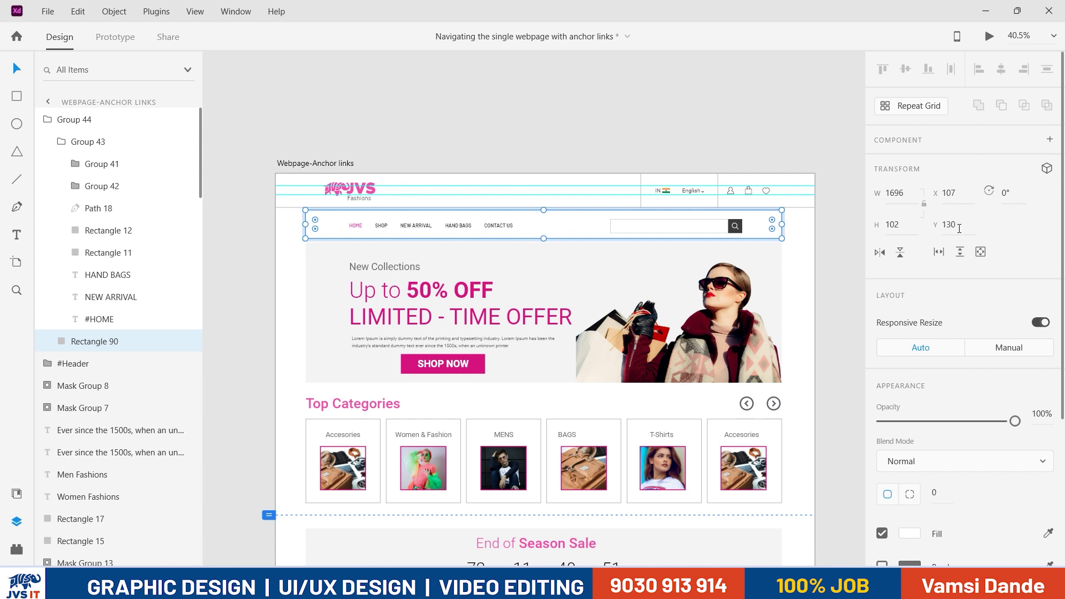
pyautogui.scroll(-5, 600, 305)
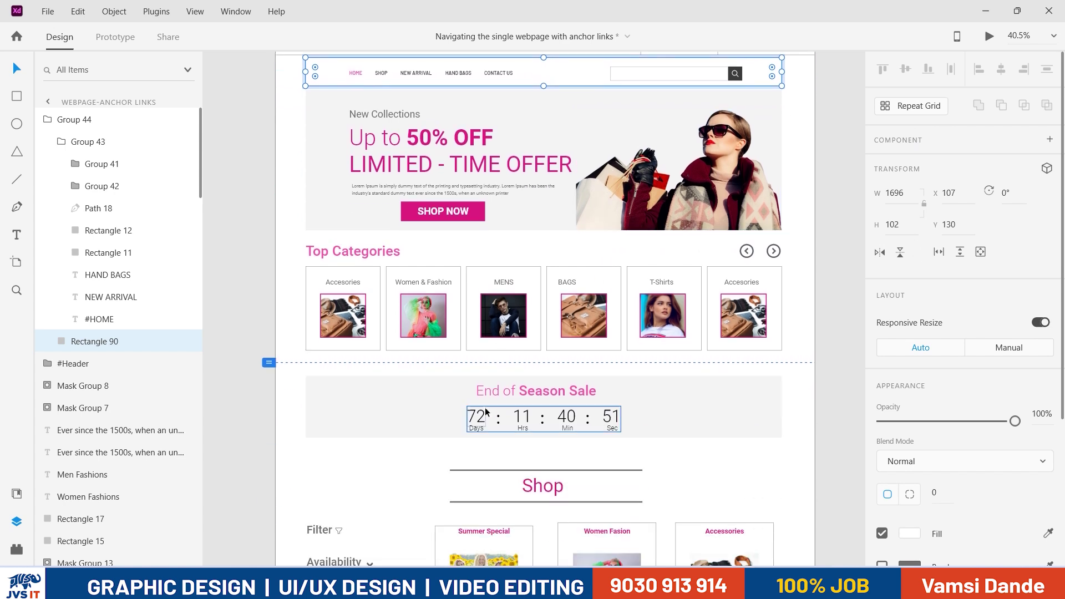
pyautogui.scroll(2, 421, 333)
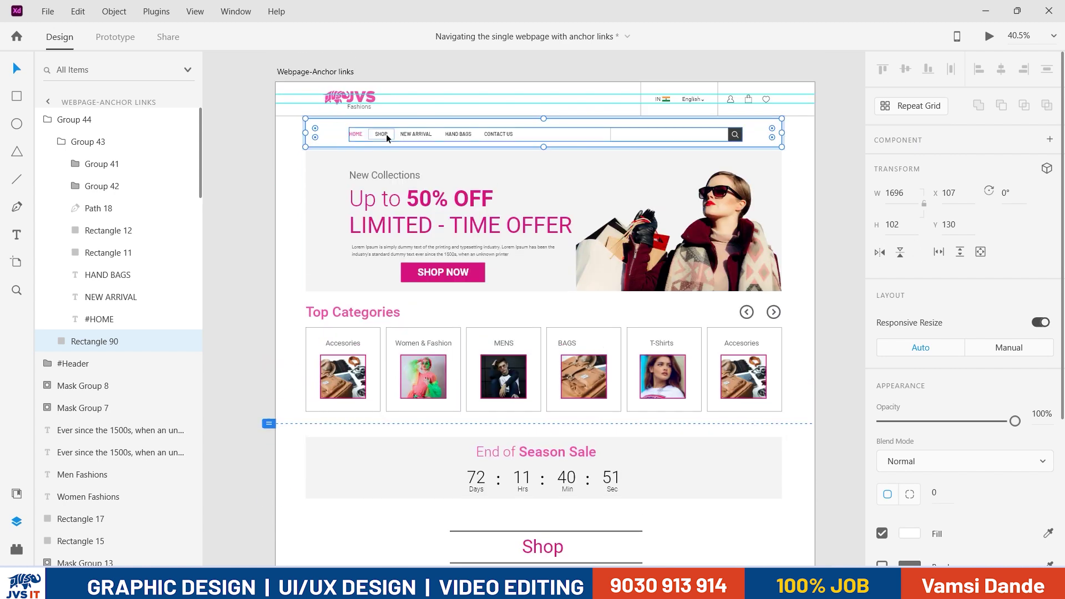
# Step: Set the Y-Offset of the SHOP link's Scroll To interaction to -200 in the prototype settings
pyautogui.click(115, 37)
pyautogui.click(397, 134)
pyautogui.scroll(-2, 512, 390)
pyautogui.moveTo(512, 390); pyautogui.dragTo(521, 470)
pyautogui.click(1025, 294)
pyautogui.click(1034, 295)
pyautogui.press('BackSpace')
pyautogui.press('BackSpace')
pyautogui.write('200')
pyautogui.press('Return')
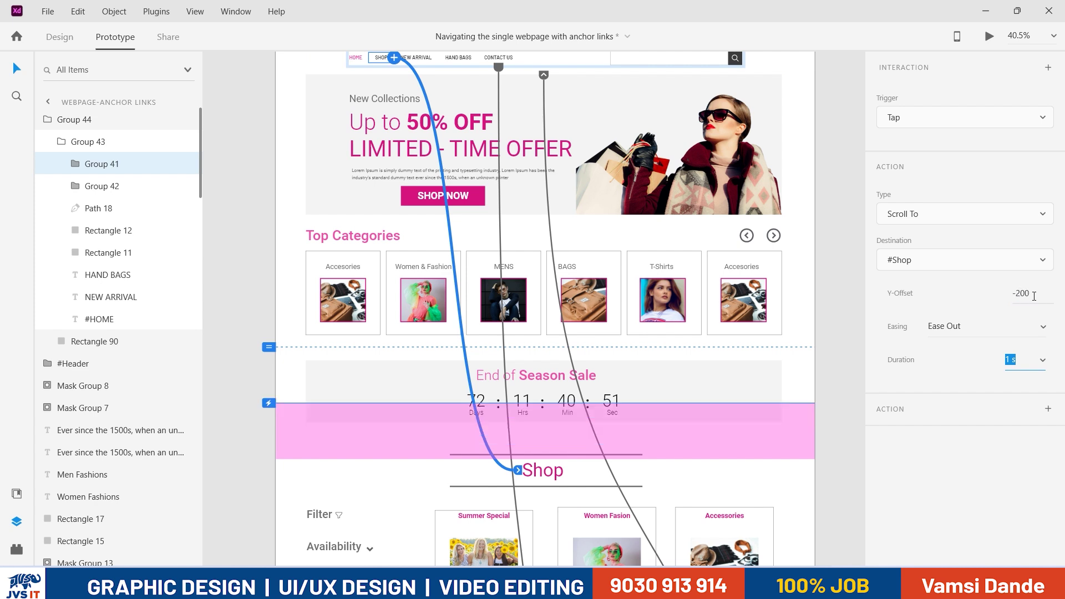
# Step: Preview the page and test where the SHOP link lands with the -200 scroll offset
pyautogui.hotkey('alt', 'Tab')
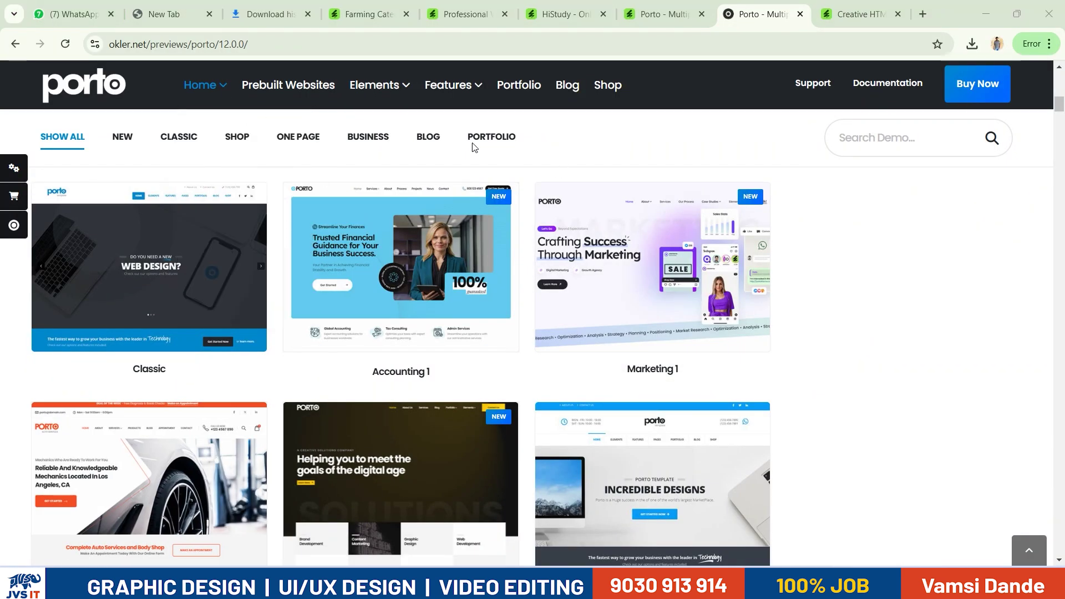
pyautogui.hotkey('alt', 'Tab')
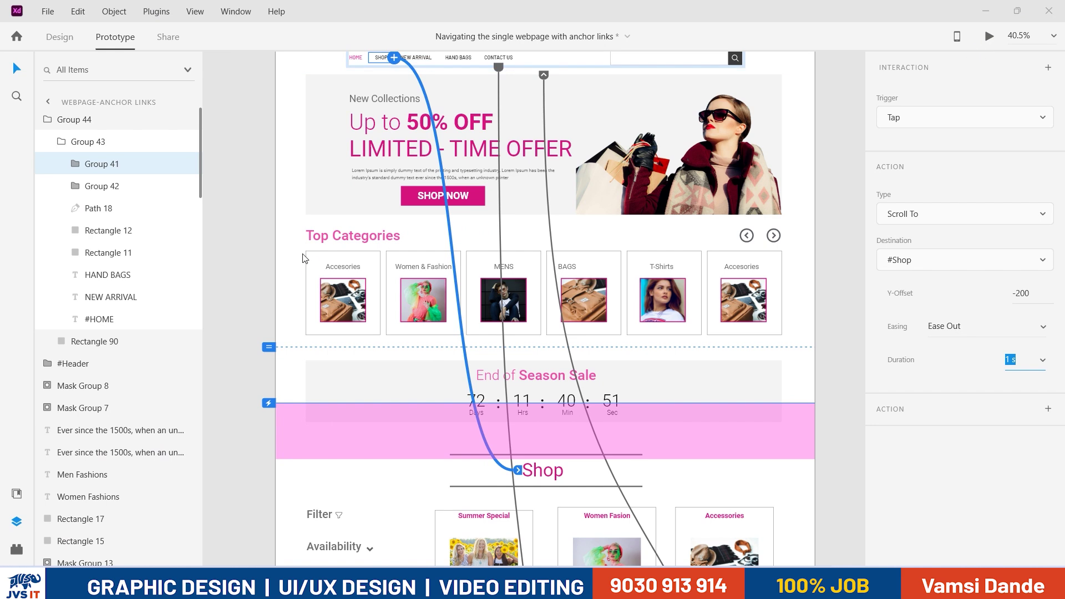
pyautogui.hotkey('ctrl', 'Return')
pyautogui.click(389, 112)
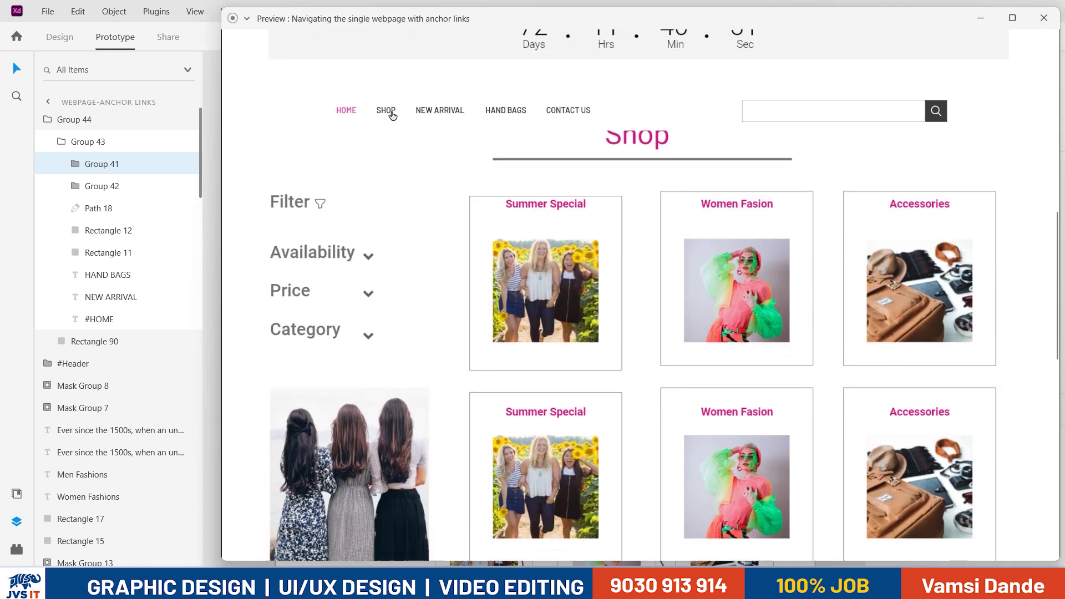
pyautogui.hotkey('alt', 'Tab')
# Step: Set the Y-Offset of the SHOP link's scroll interaction to -250
pyautogui.click(1032, 303)
pyautogui.click(1035, 290)
pyautogui.press('BackSpace')
pyautogui.press('BackSpace')
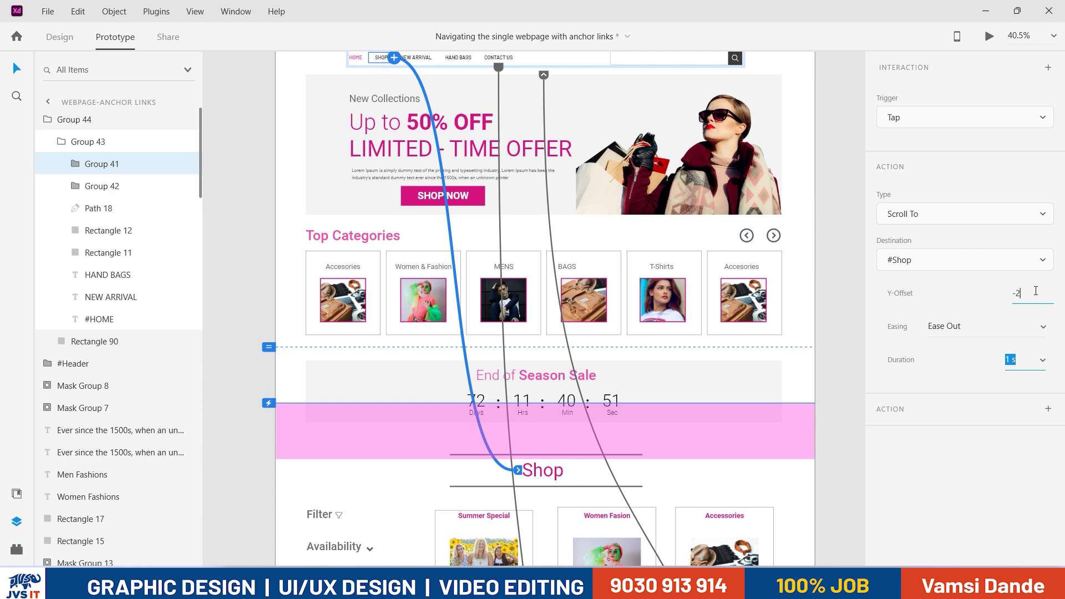
pyautogui.write('50')
pyautogui.press('Return')
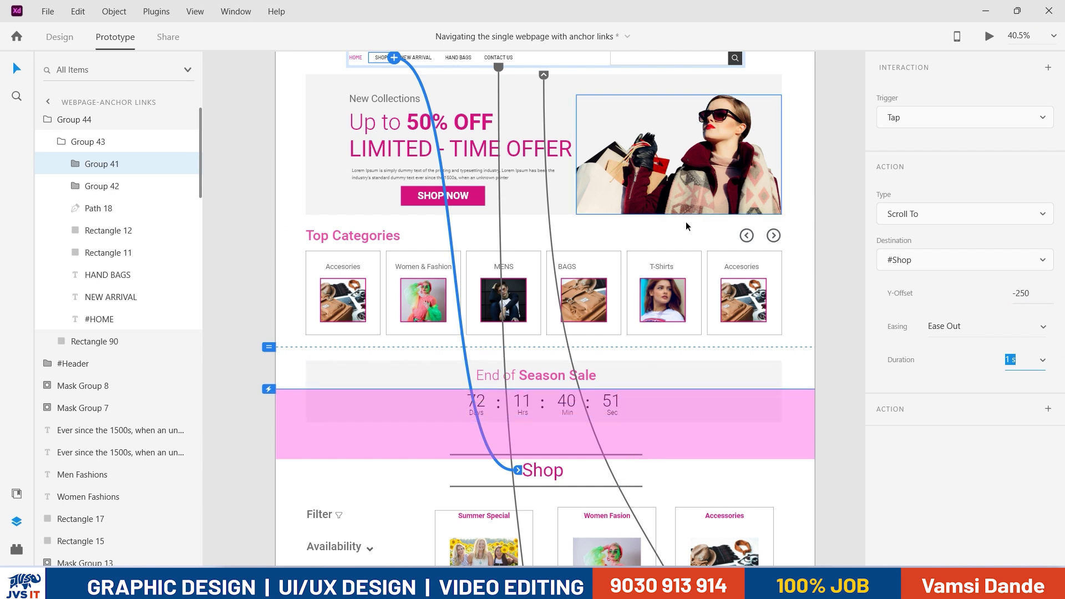
# Step: Preview the page again and test the SHOP link with the -250 offset
pyautogui.click(989, 36)
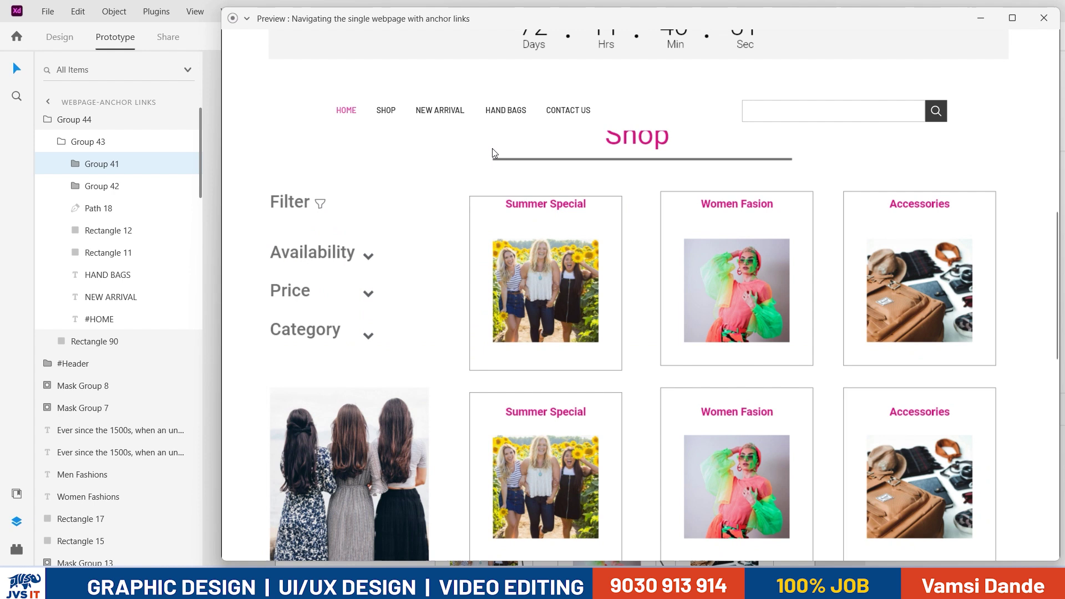
pyautogui.click(387, 111)
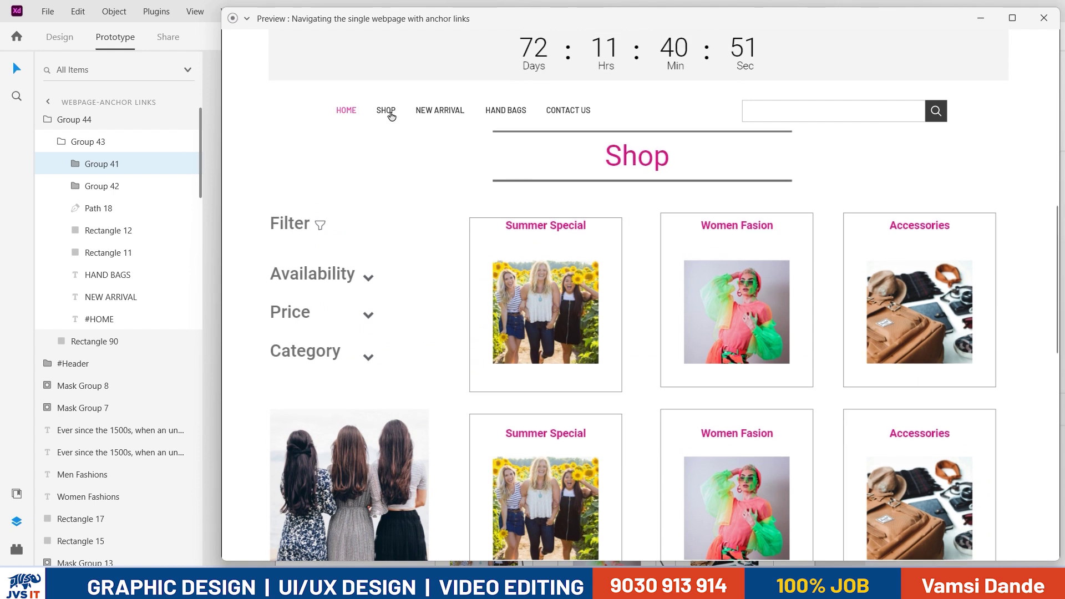
pyautogui.click(1043, 18)
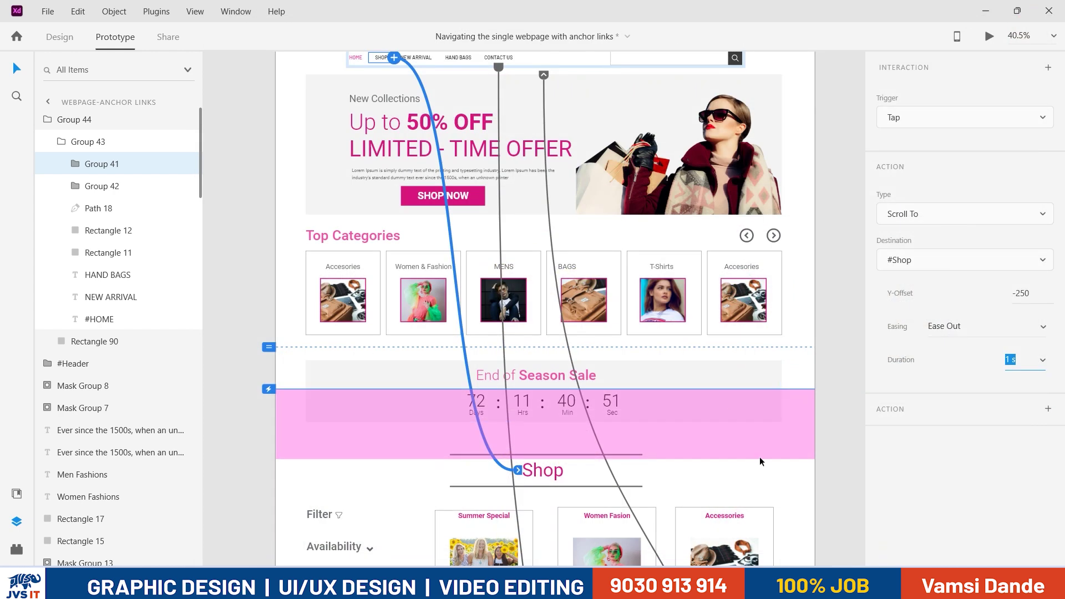
# Step: Set the Y-Offset of the SHOP link's scroll interaction to -280
pyautogui.click(1038, 295)
pyautogui.click(1039, 295)
pyautogui.press('BackSpace')
pyautogui.press('BackSpace')
pyautogui.write('80')
pyautogui.press('Return')
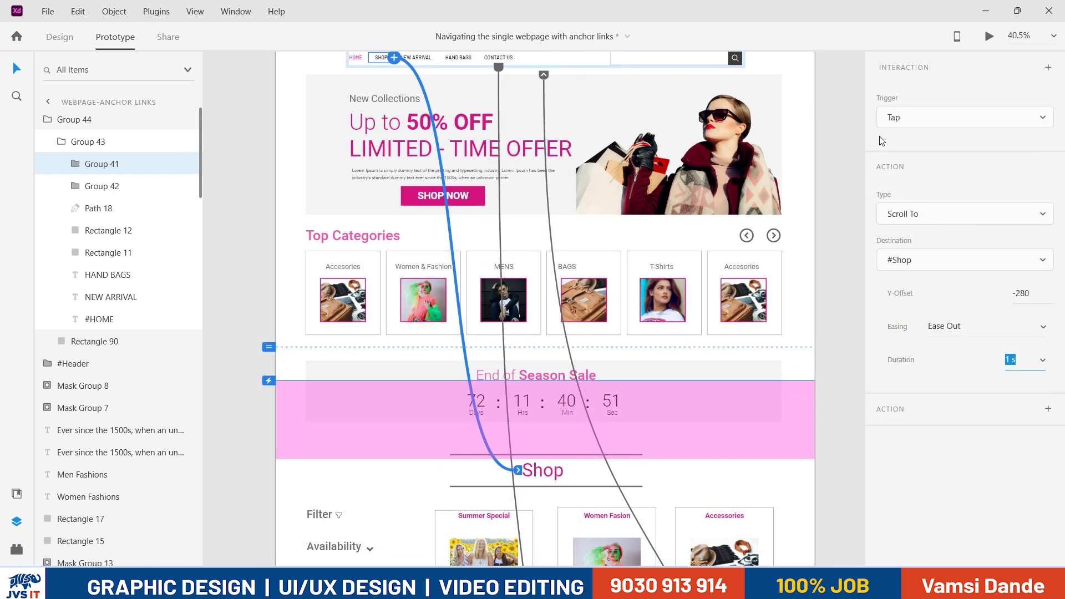
# Step: Preview the whole artboard and test the SHOP link, the CONTACT US link and the back-to-top logo button above the footer
pyautogui.scroll(2, 341, 102)
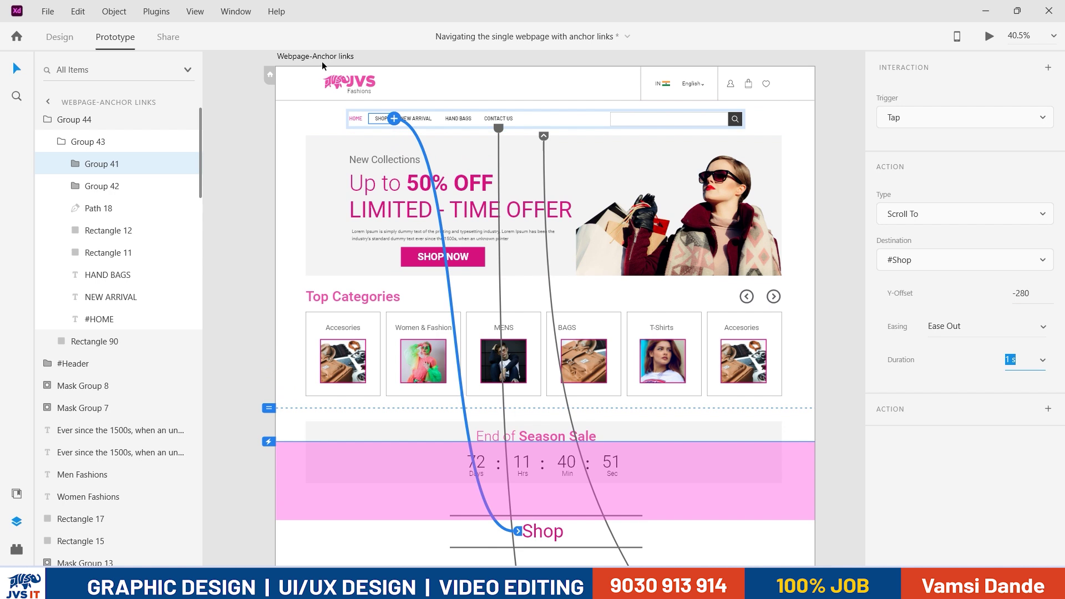
pyautogui.click(322, 60)
pyautogui.click(989, 36)
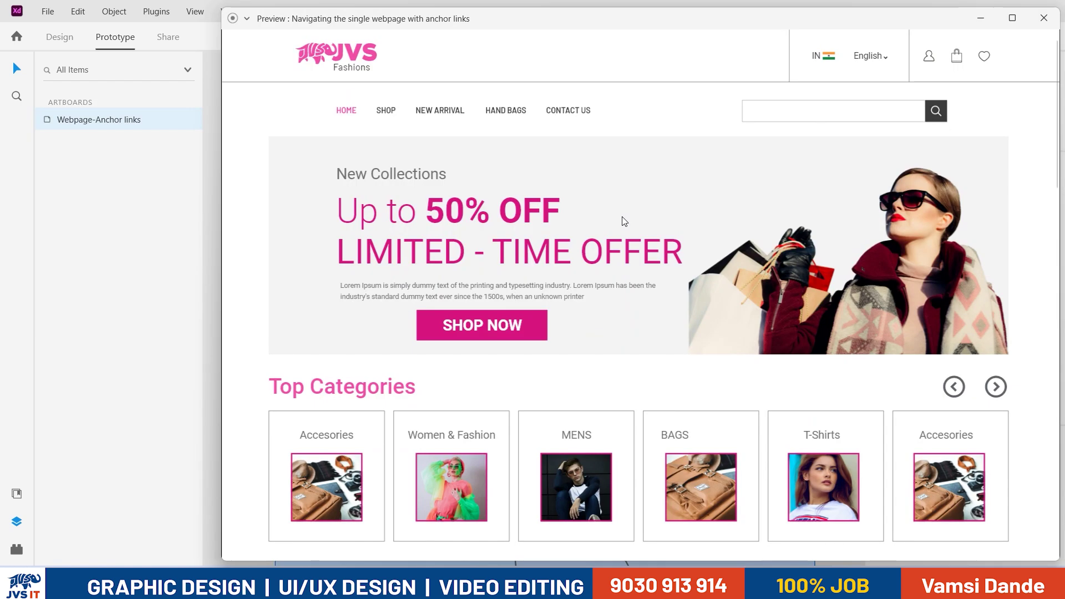
pyautogui.click(386, 112)
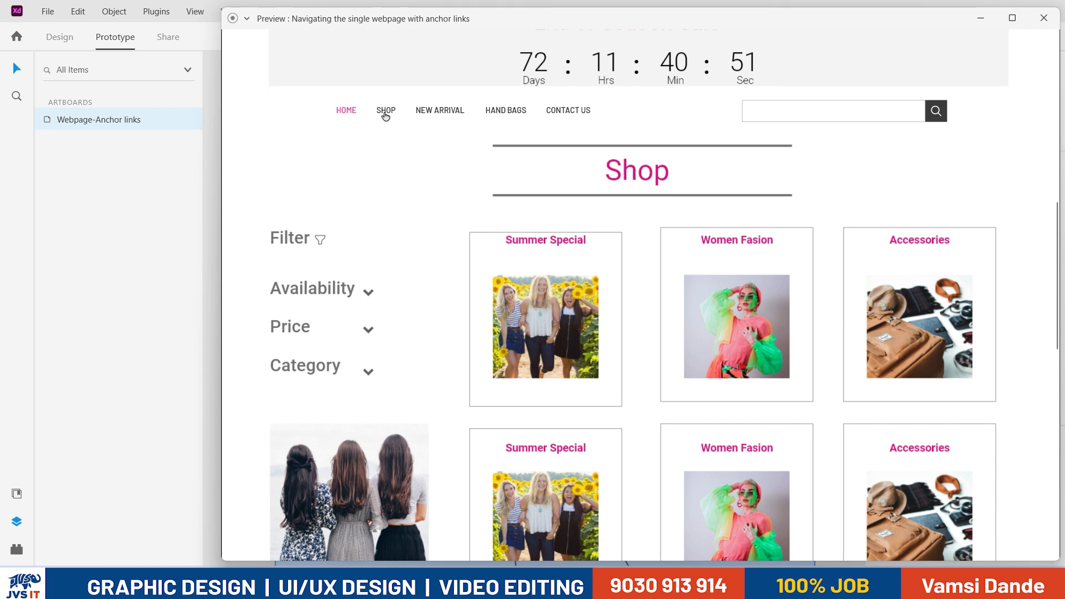
pyautogui.click(570, 111)
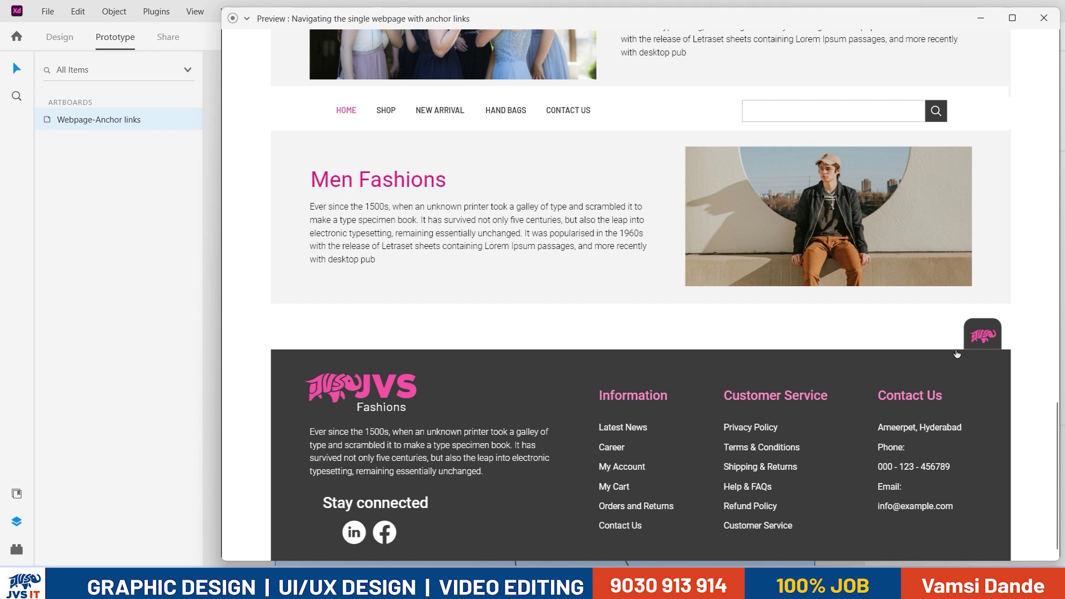
pyautogui.click(974, 334)
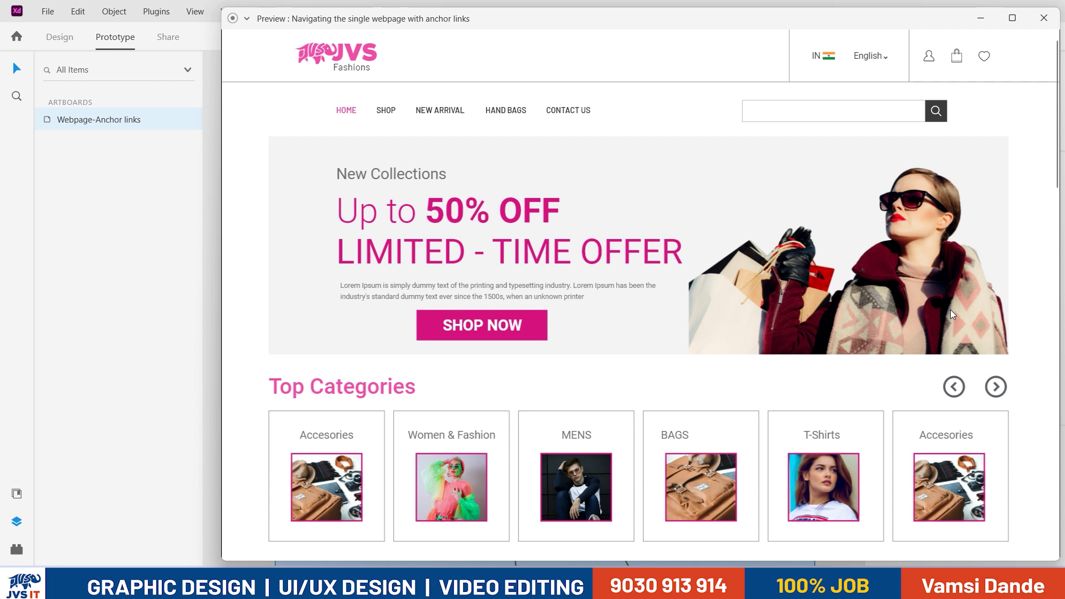
# Step: Close the preview and save the document
pyautogui.click(1043, 19)
pyautogui.hotkey('ctrl', 's')
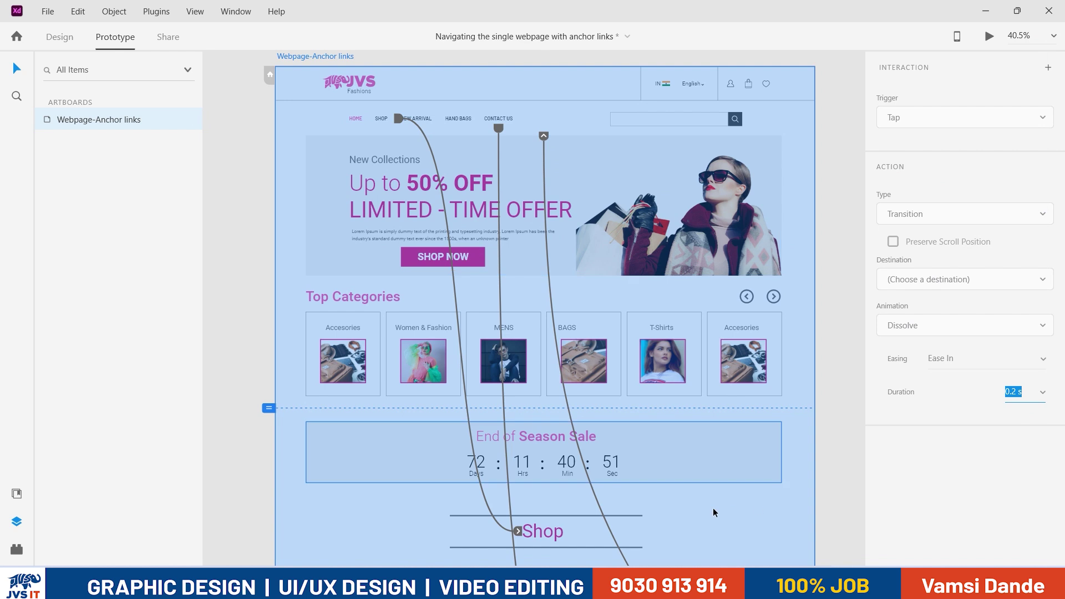
pyautogui.moveTo(686, 588)
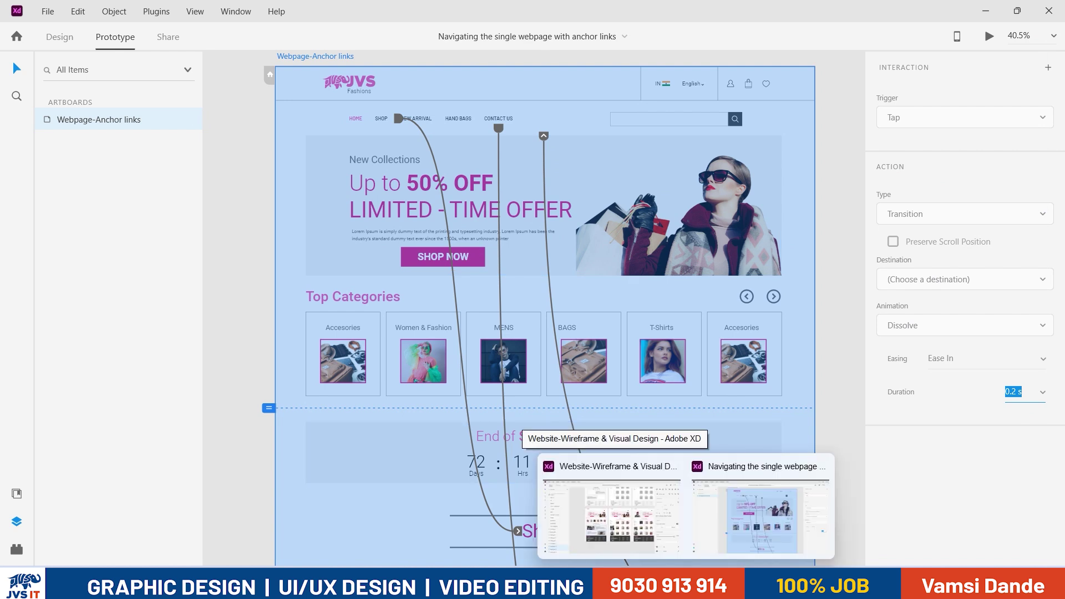